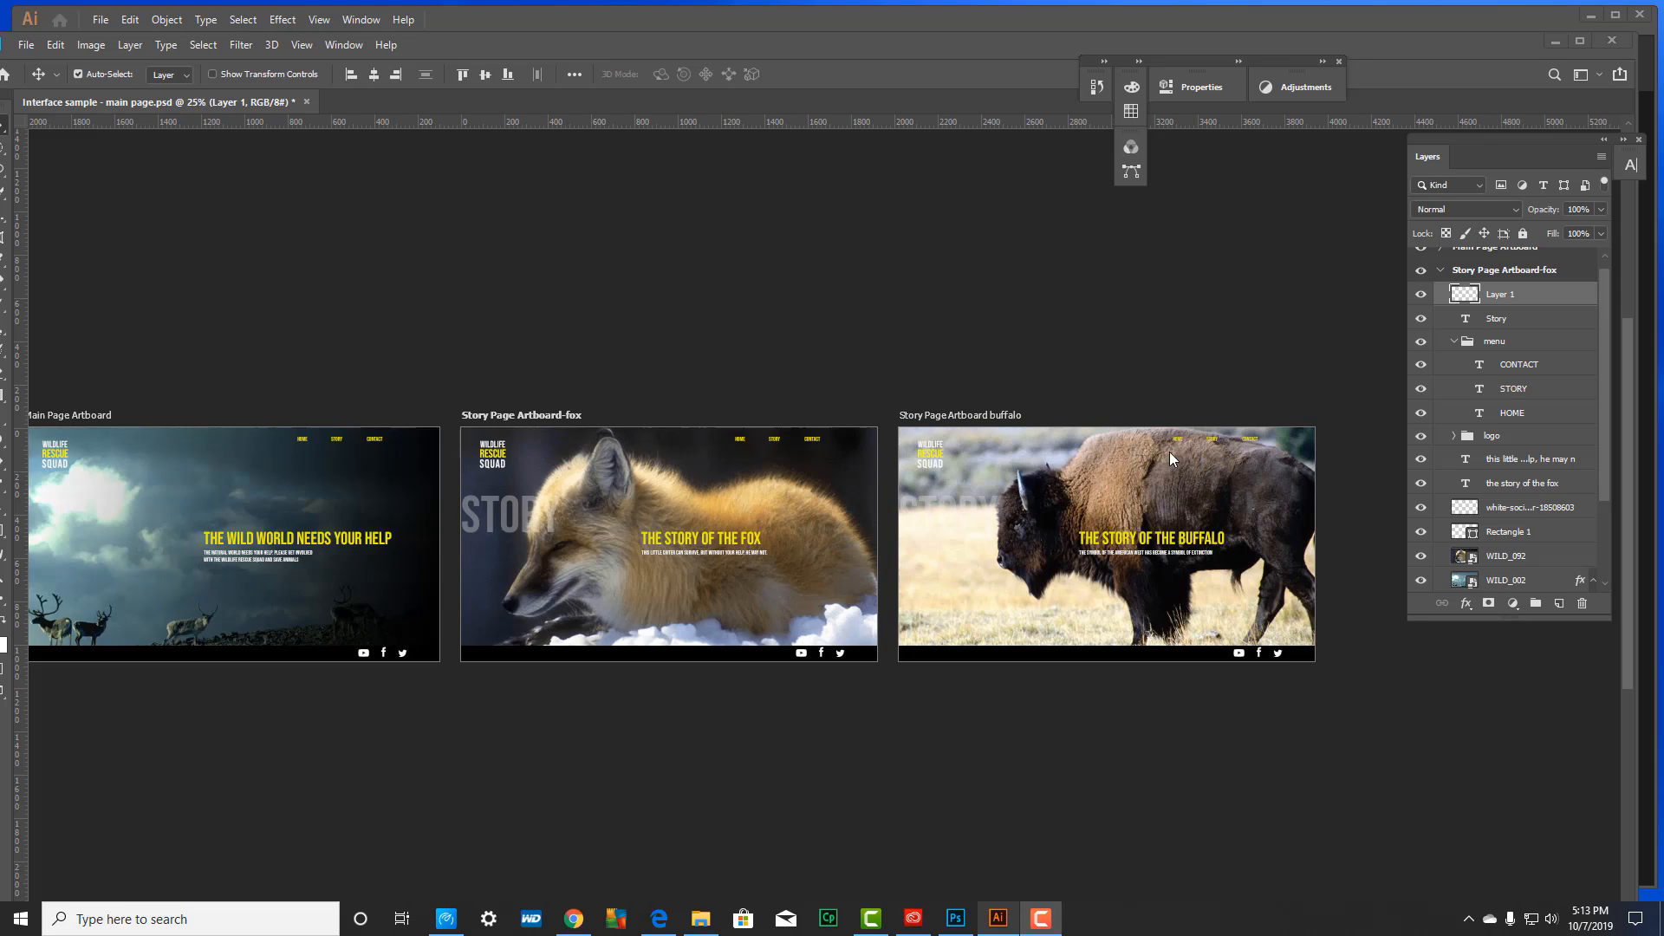
- Collapse the layer contents of the Story Page Artboard-fox artboard
{"action": "left_click", "coordinate": [1442, 271]}
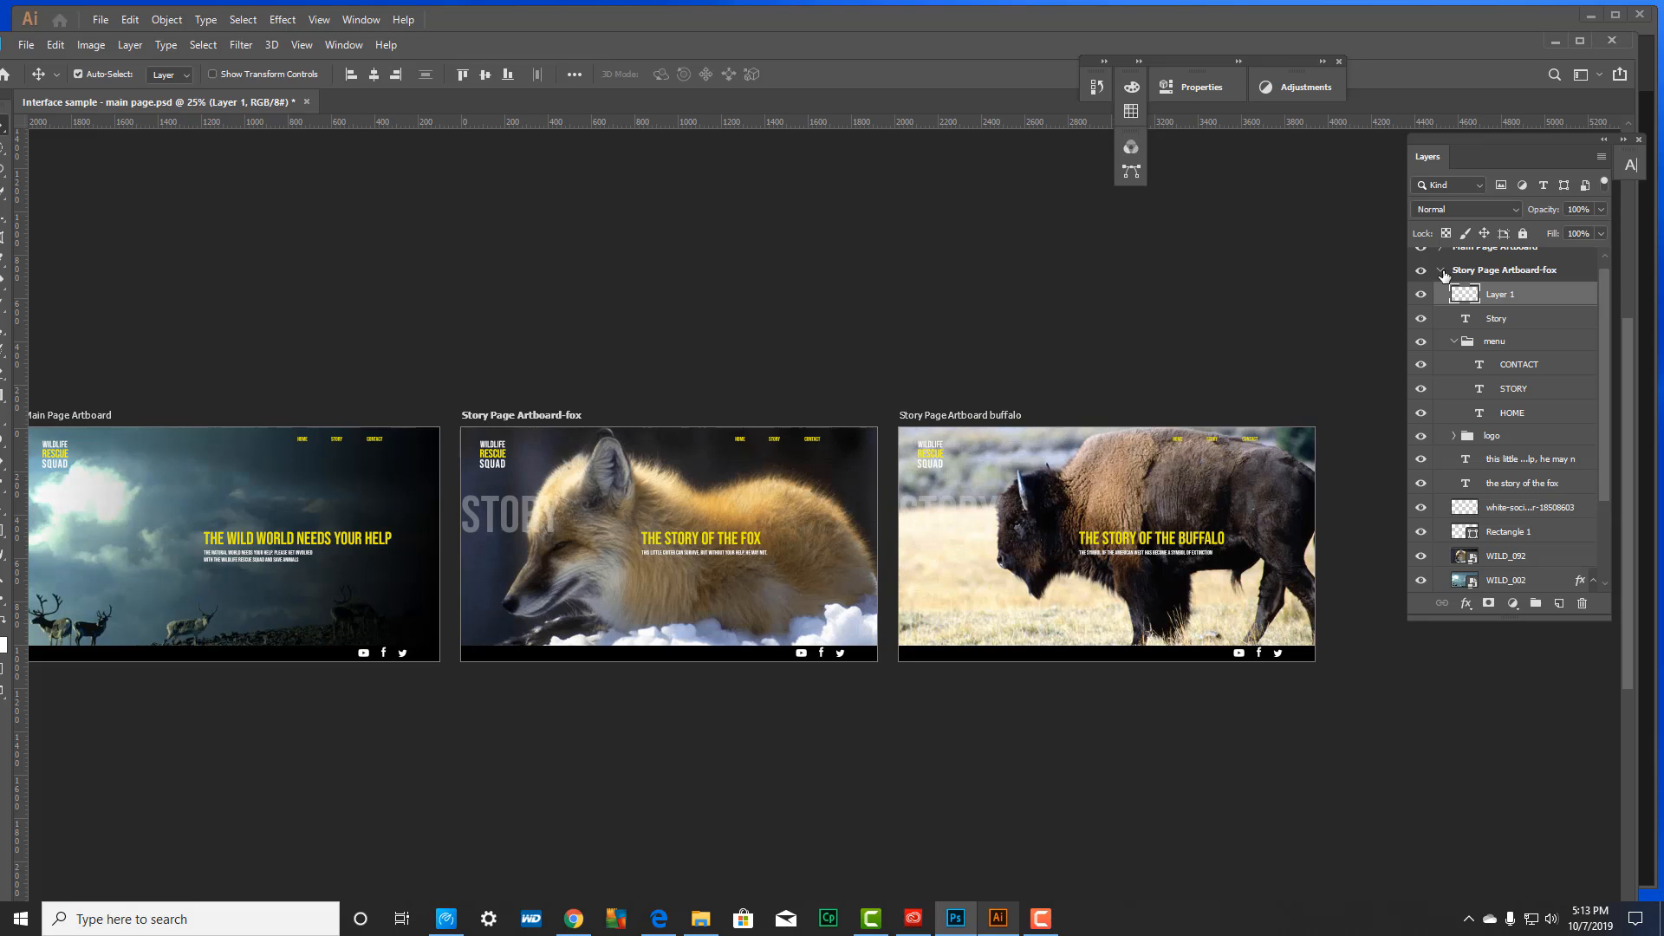
{"action": "left_click", "coordinate": [1442, 273]}
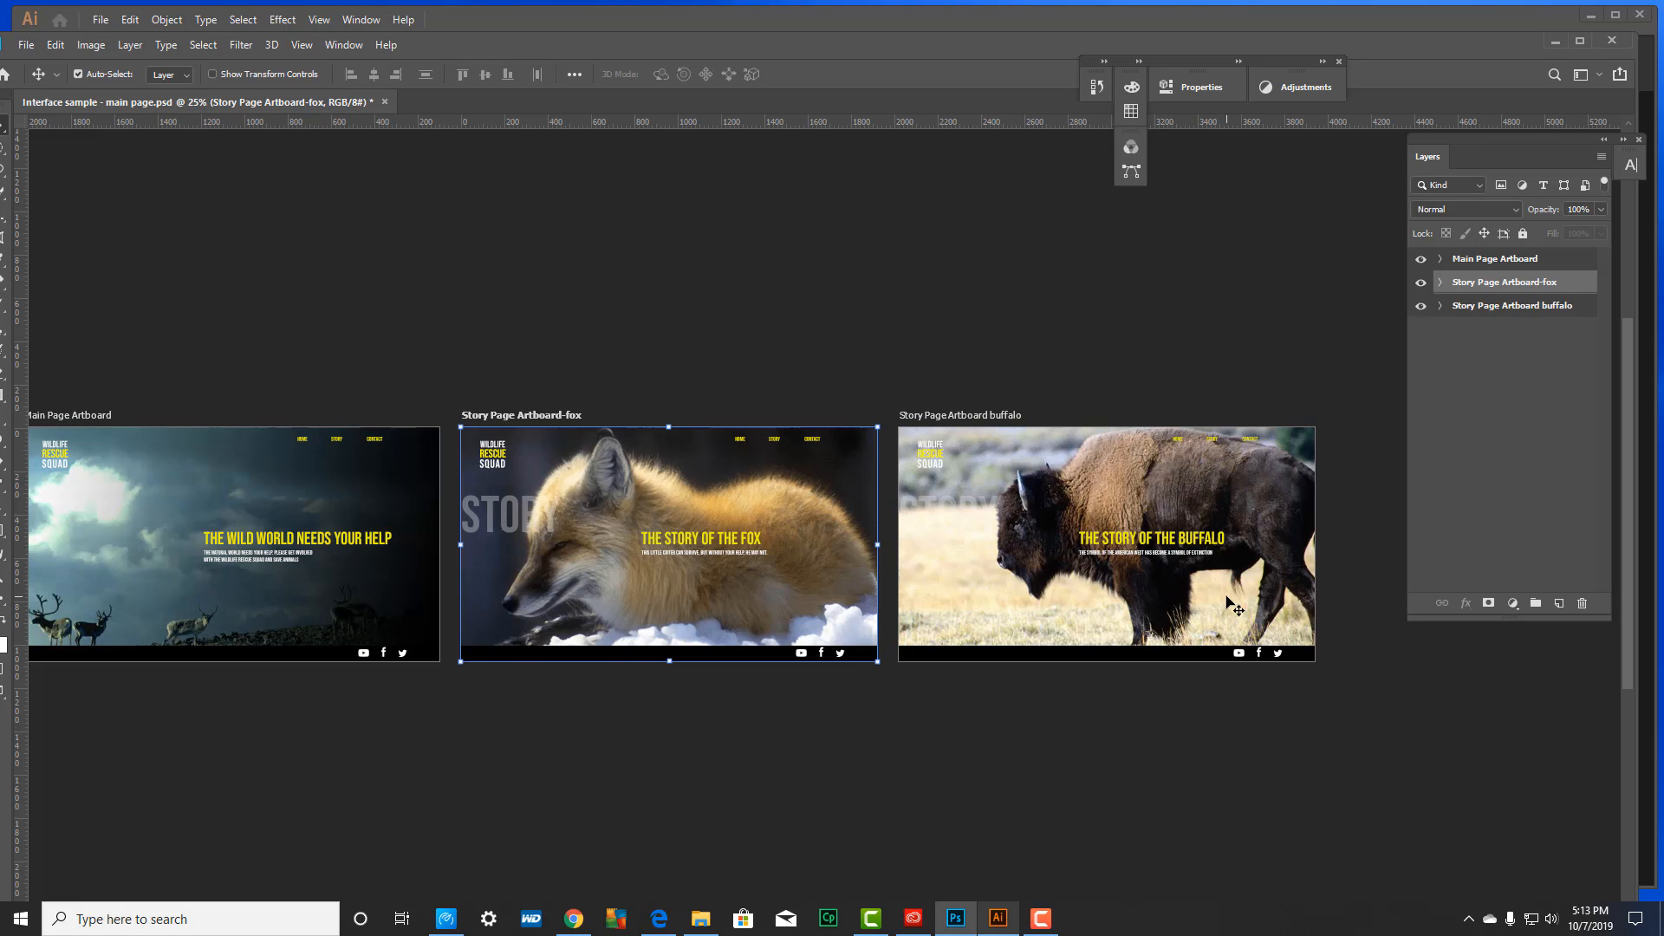
- Switch to Illustrator and create a new Letter document of 612 x 792 pt with one artboard
{"action": "left_click", "coordinate": [858, 24]}
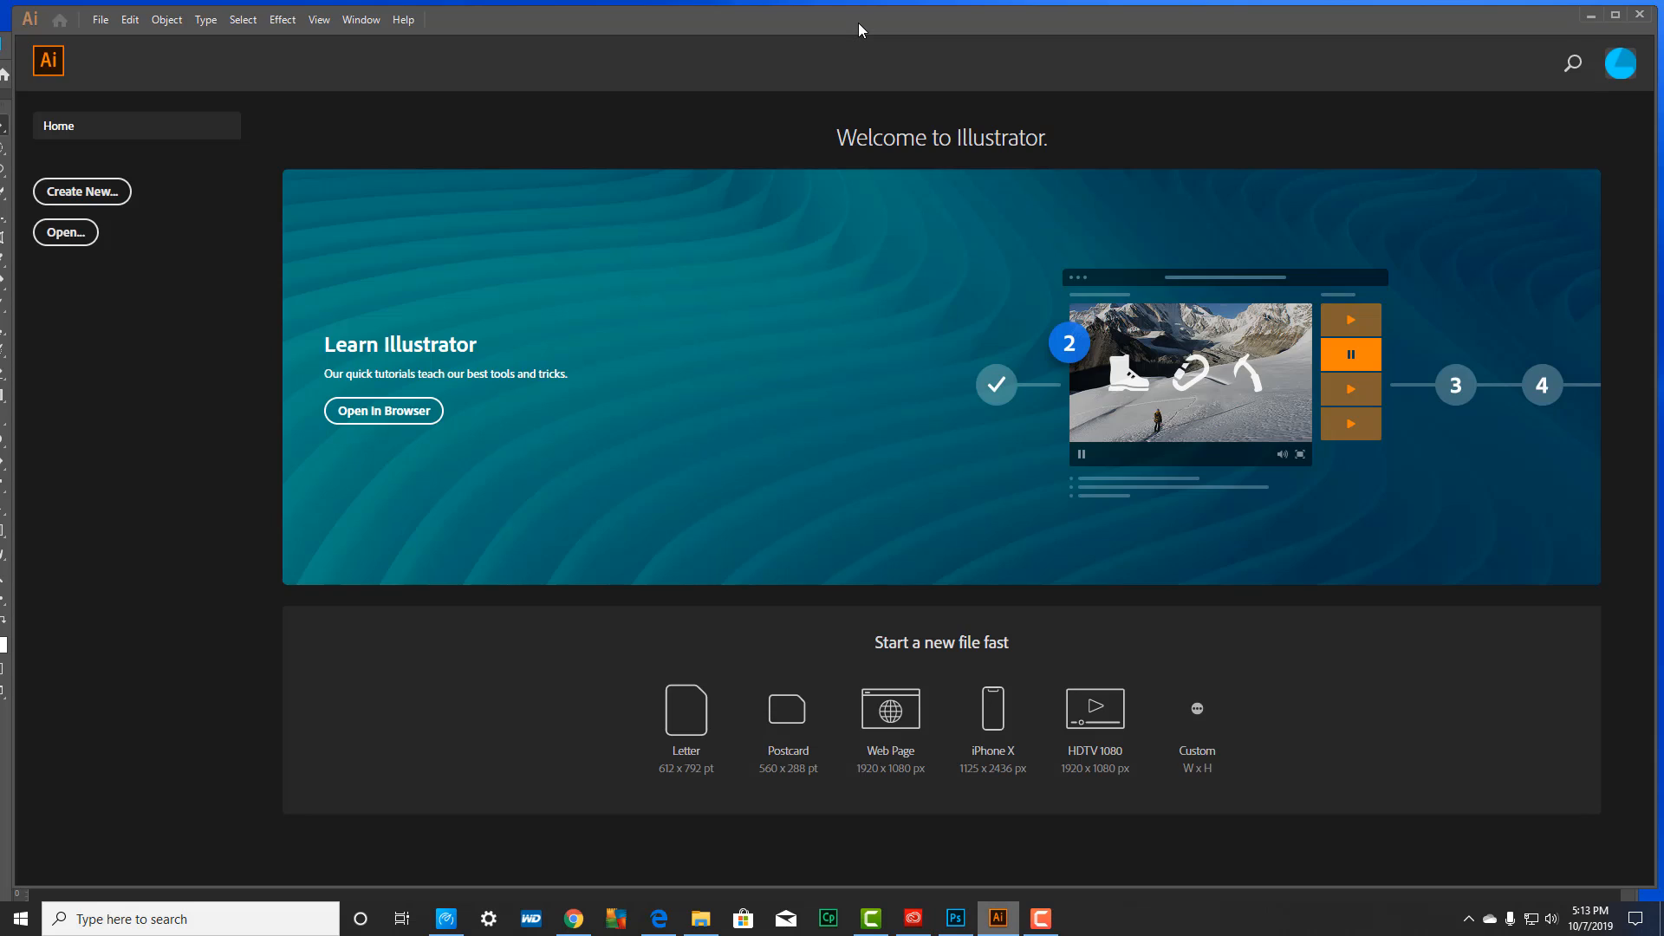
{"action": "left_click", "coordinate": [77, 203]}
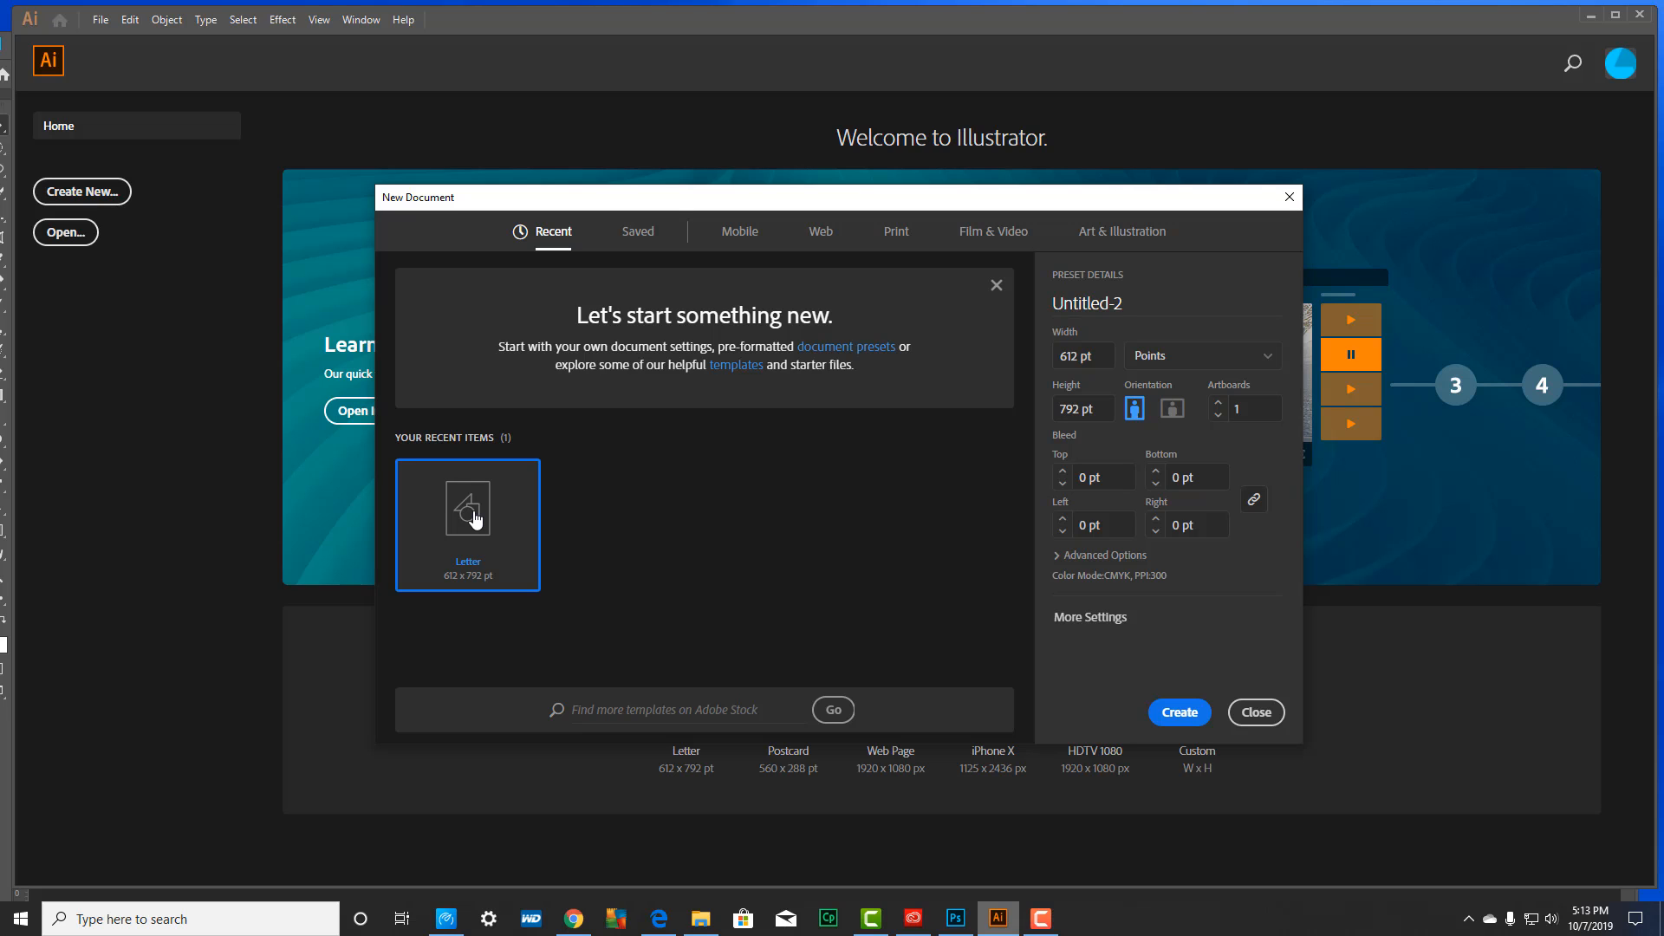
{"action": "left_click", "coordinate": [1186, 718]}
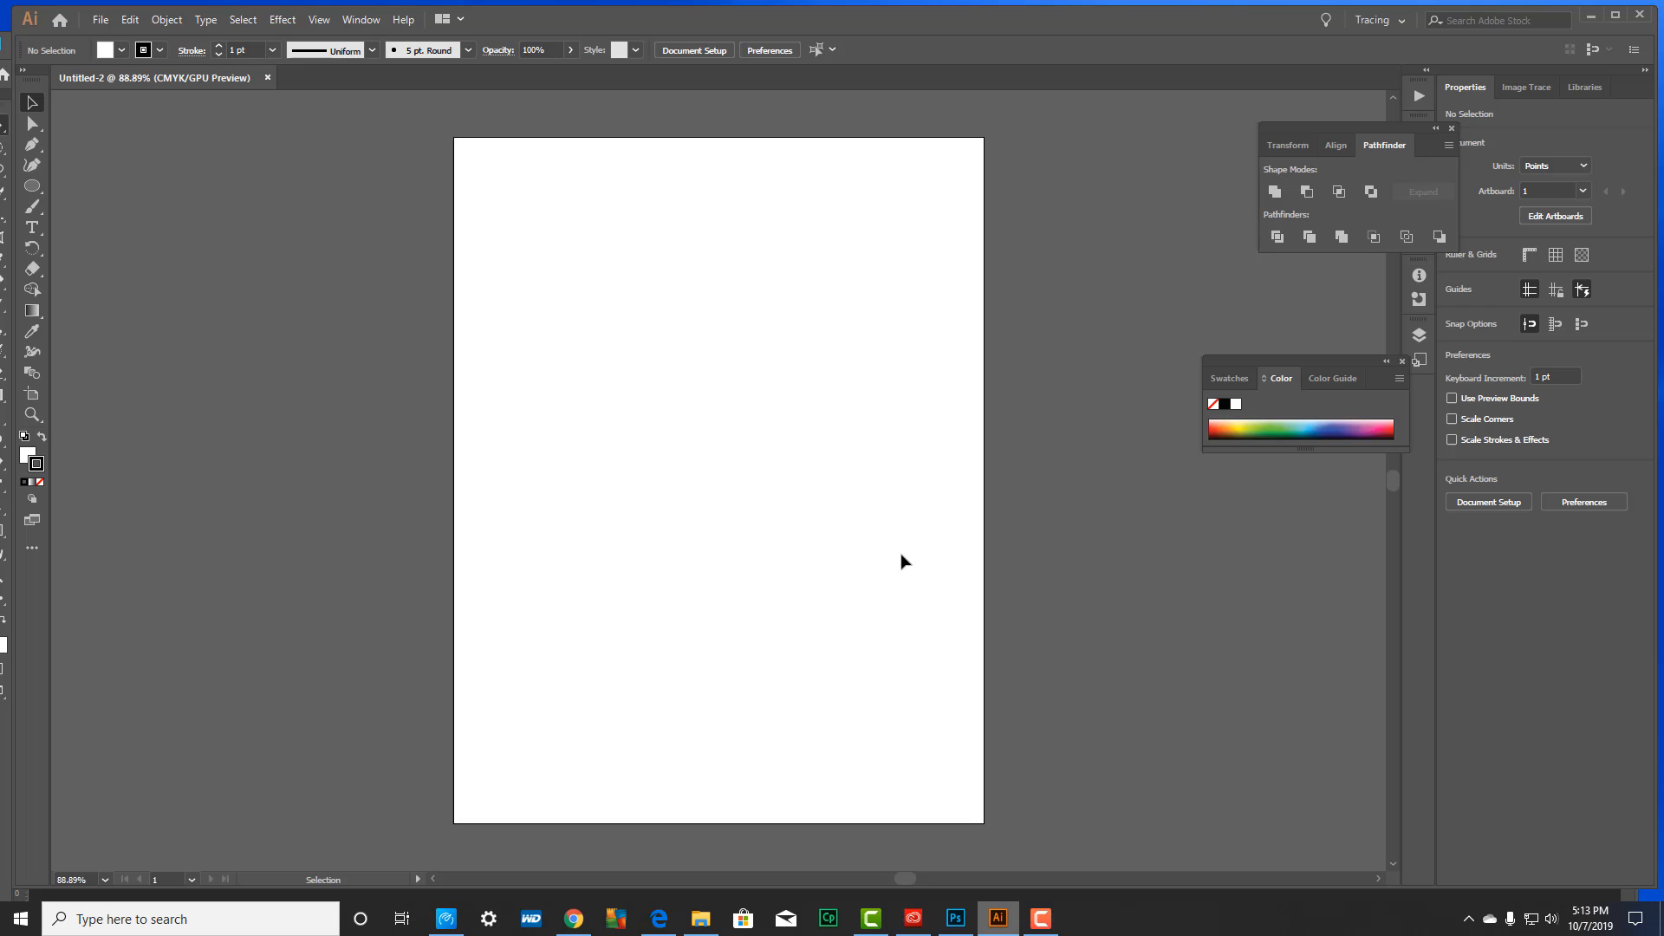
- Place the buffalo photo WILD_142 as a linked file and position it in the upper part of the page
{"action": "left_click", "coordinate": [98, 22]}
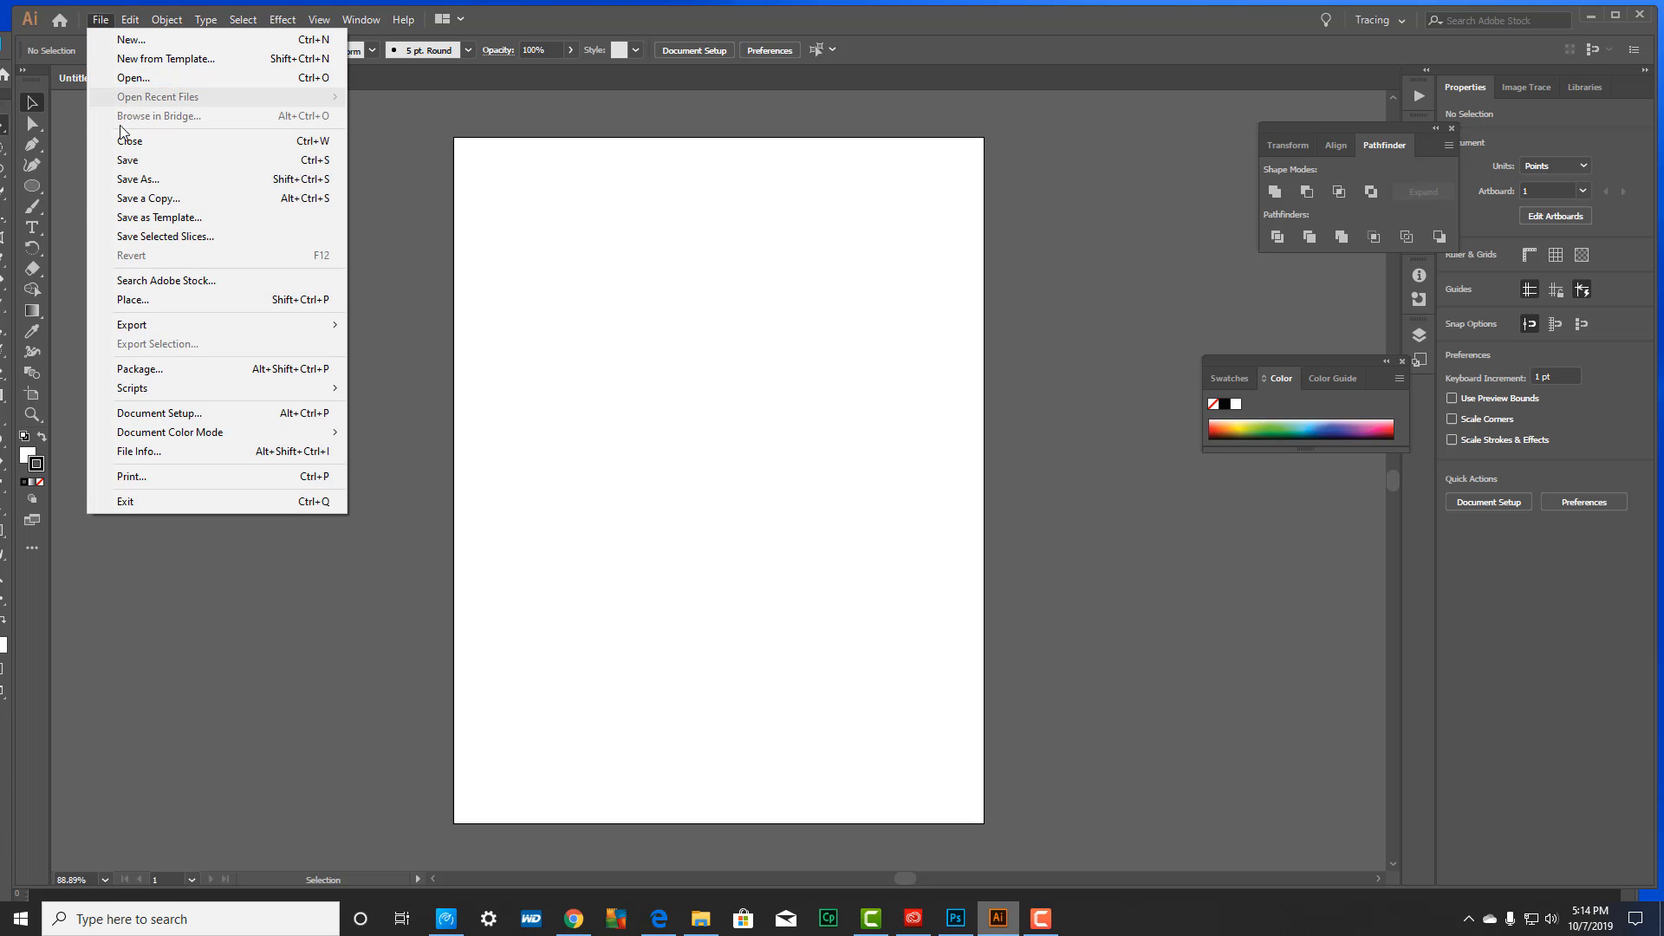
{"action": "left_click", "coordinate": [163, 298]}
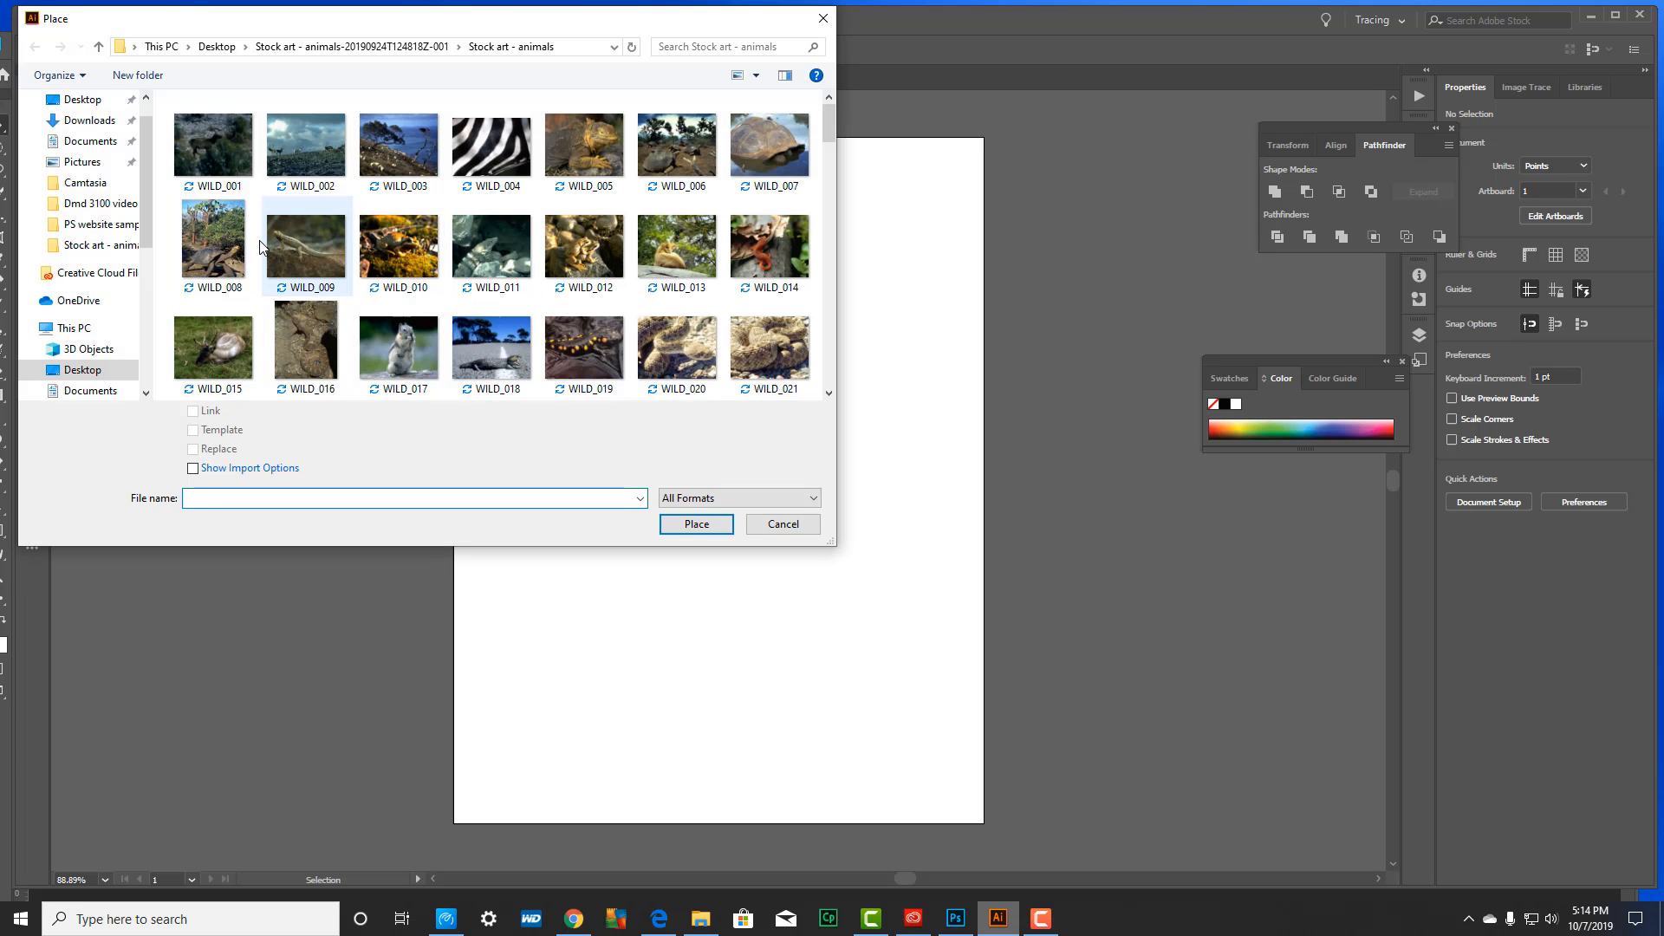
{"action": "scroll", "coordinate": [310, 241], "scroll_direction": "down", "scroll_amount": 4}
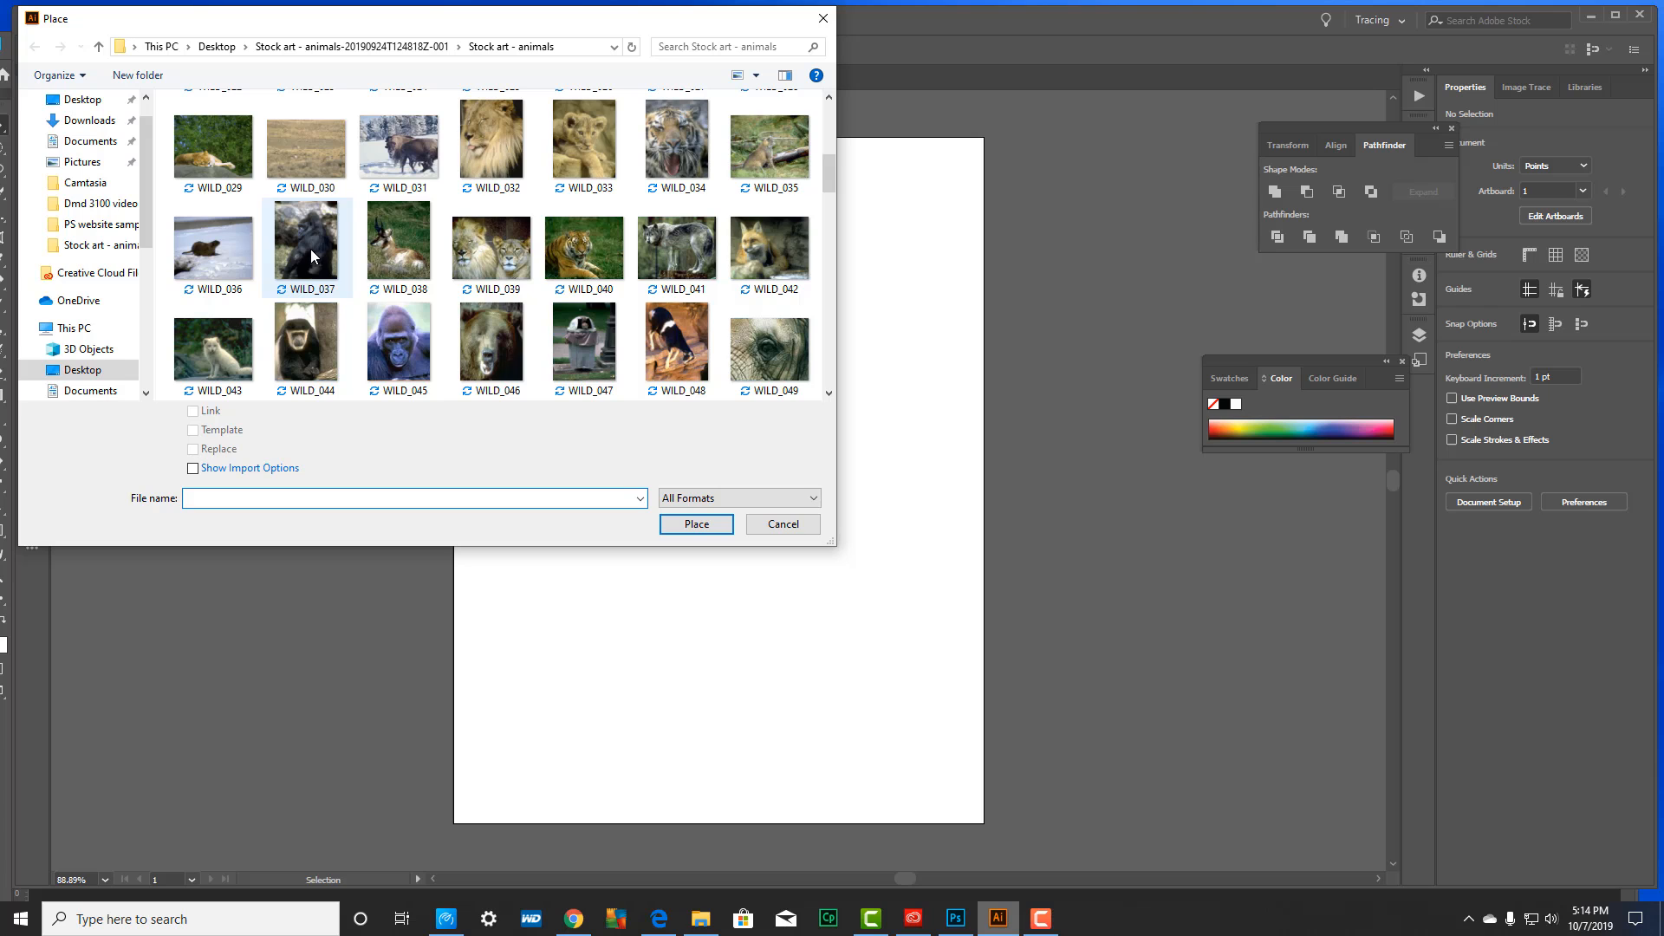
{"action": "scroll", "coordinate": [310, 252], "scroll_direction": "down", "scroll_amount": 2}
{"action": "scroll", "coordinate": [310, 265], "scroll_direction": "down", "scroll_amount": 2}
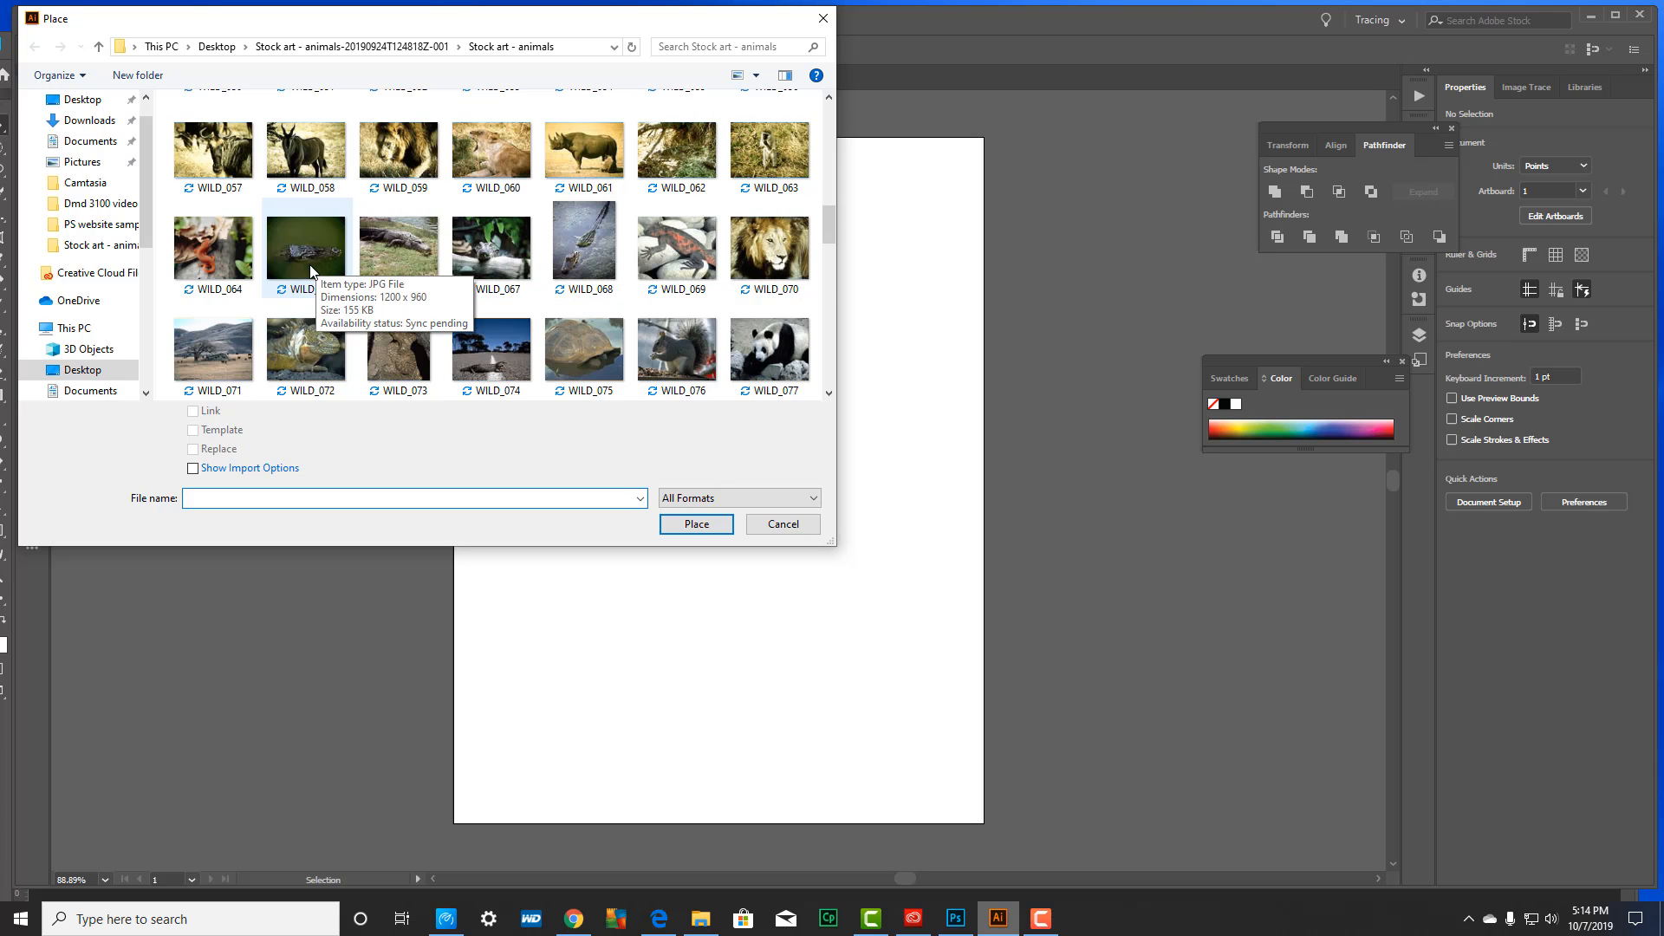
{"action": "scroll", "coordinate": [309, 263], "scroll_direction": "down", "scroll_amount": 3}
{"action": "scroll", "coordinate": [309, 245], "scroll_direction": "down", "scroll_amount": 3}
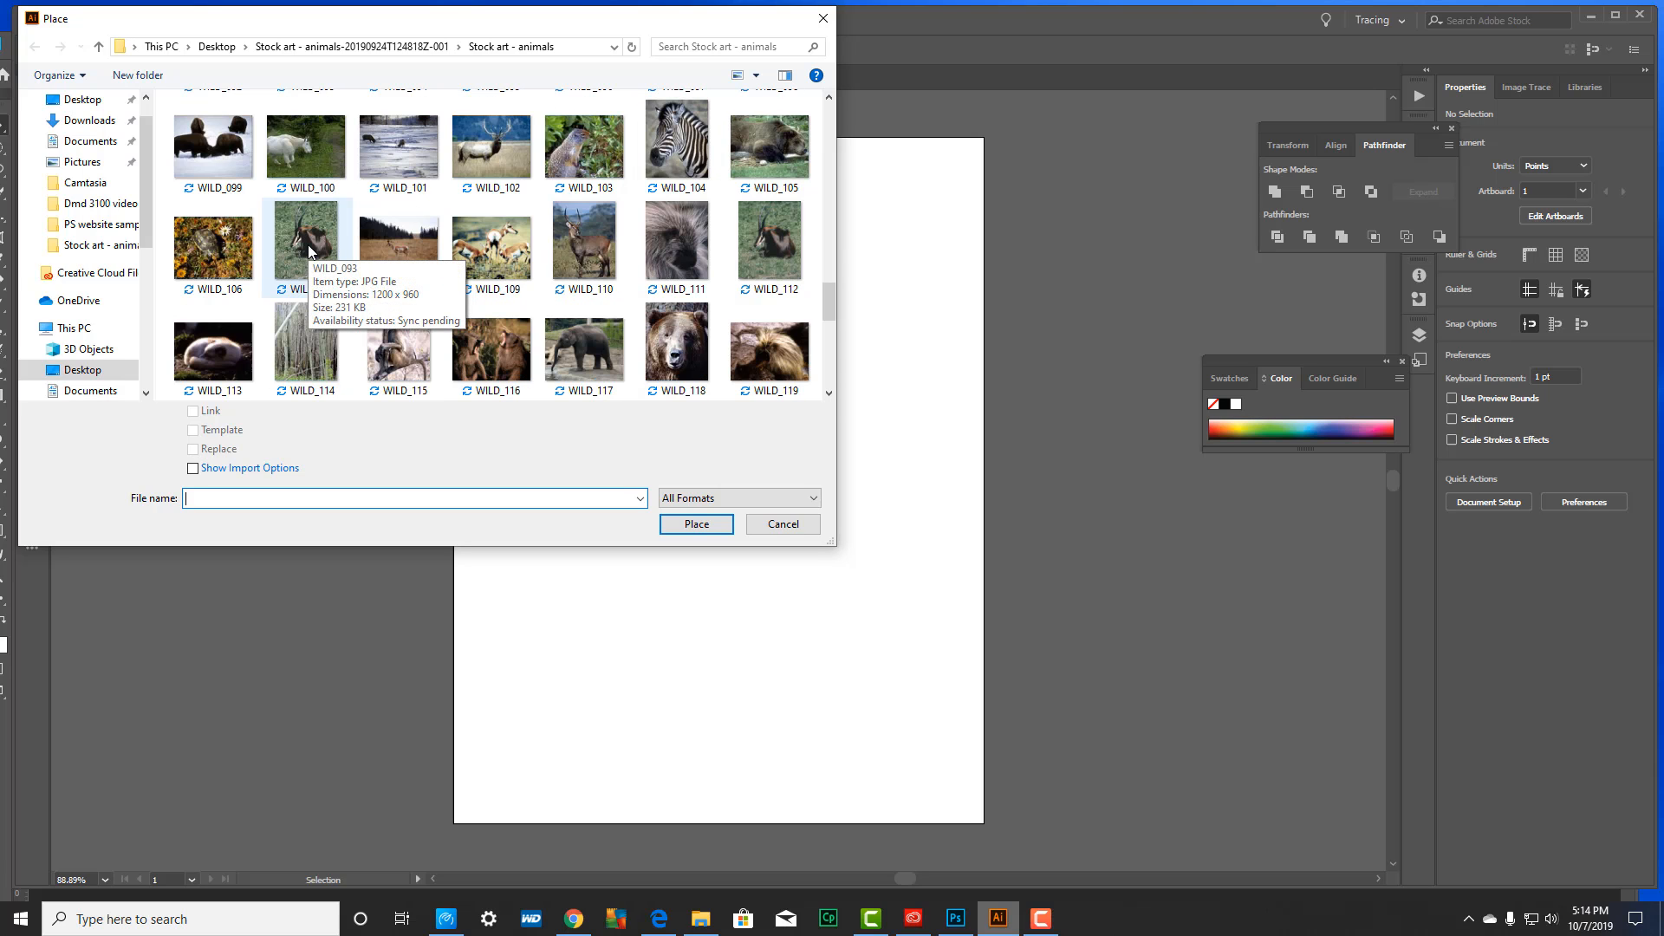
{"action": "scroll", "coordinate": [308, 245], "scroll_direction": "down", "scroll_amount": 4}
{"action": "left_click", "coordinate": [332, 333]}
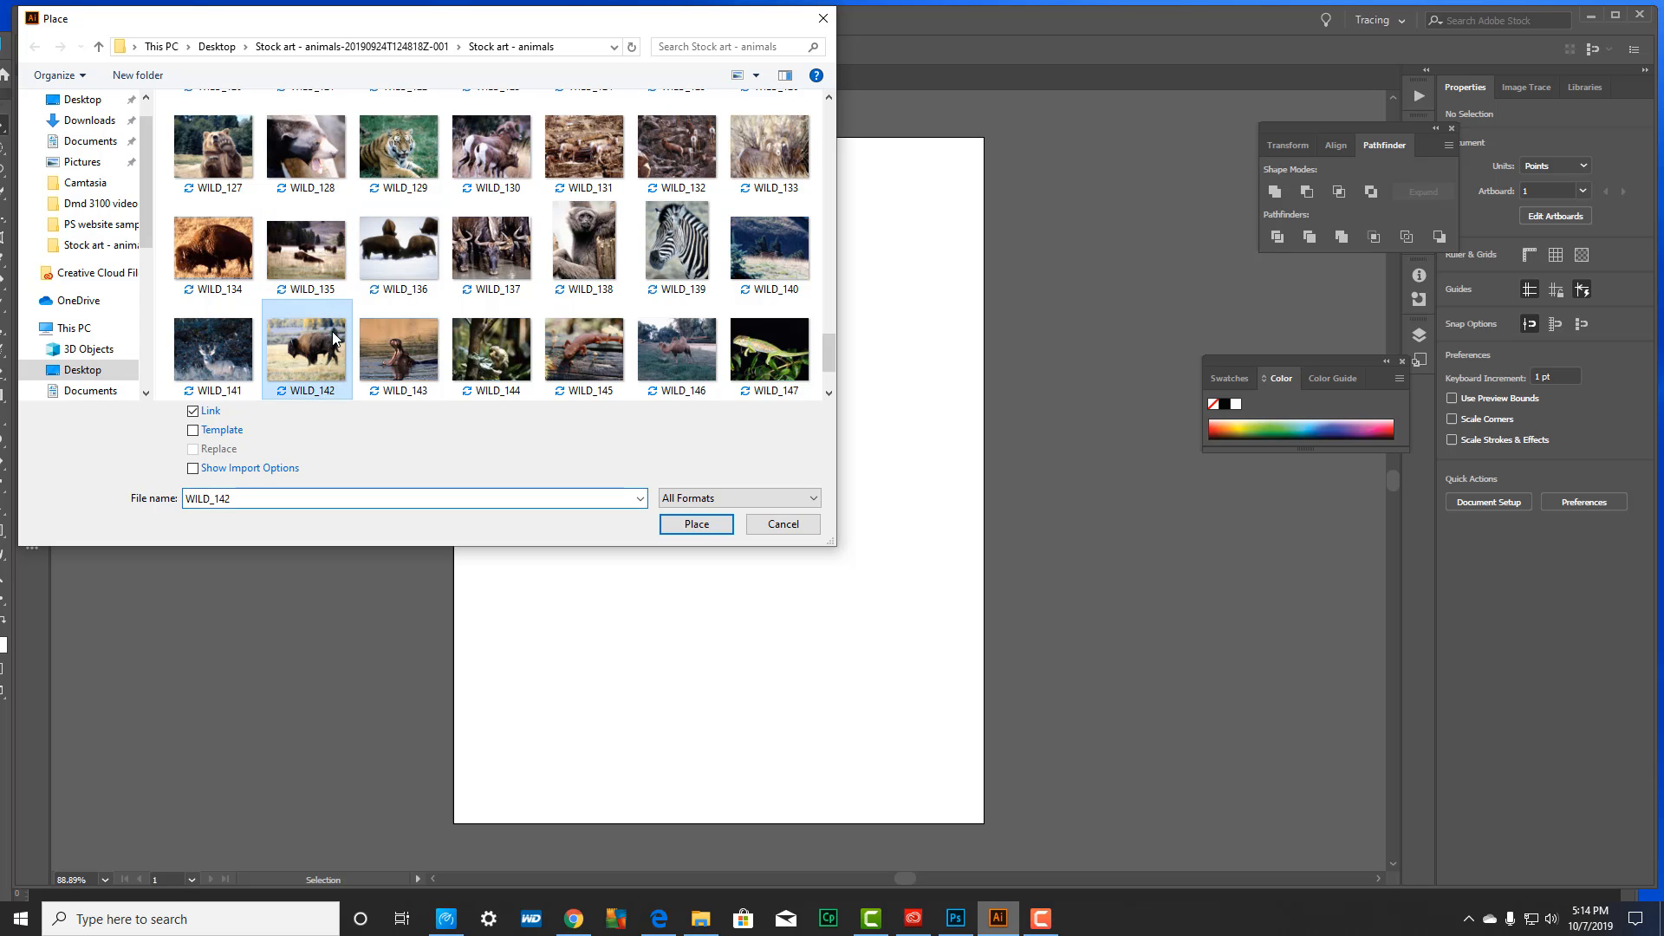
{"action": "left_click", "coordinate": [696, 525]}
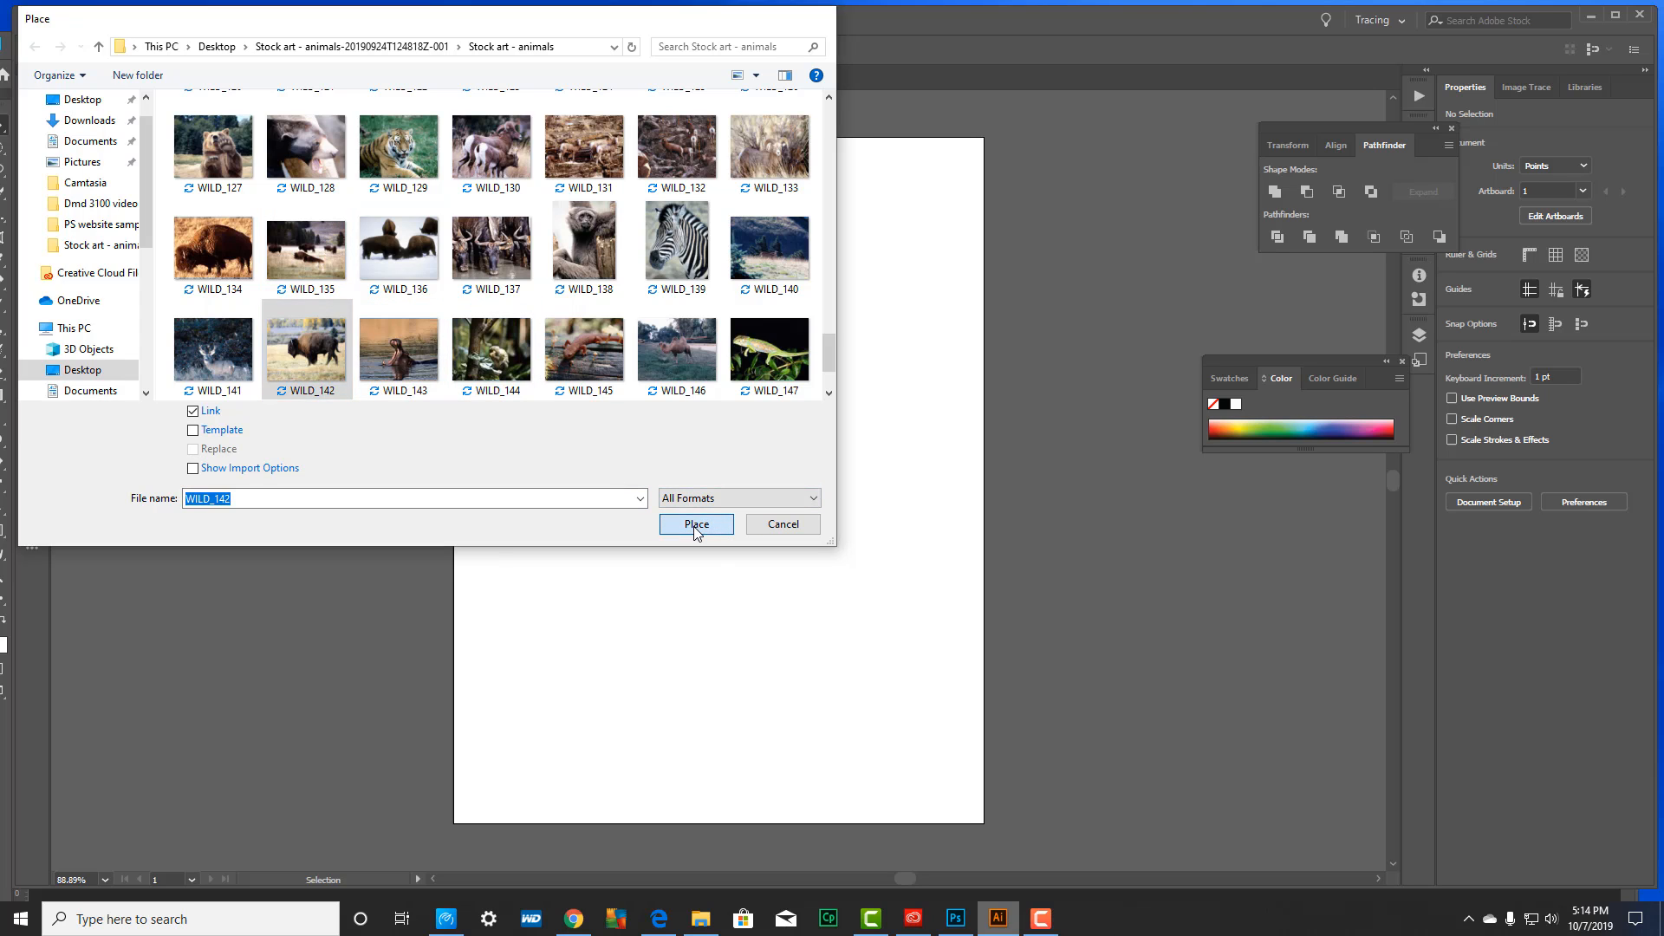
{"action": "left_click", "coordinate": [524, 208]}
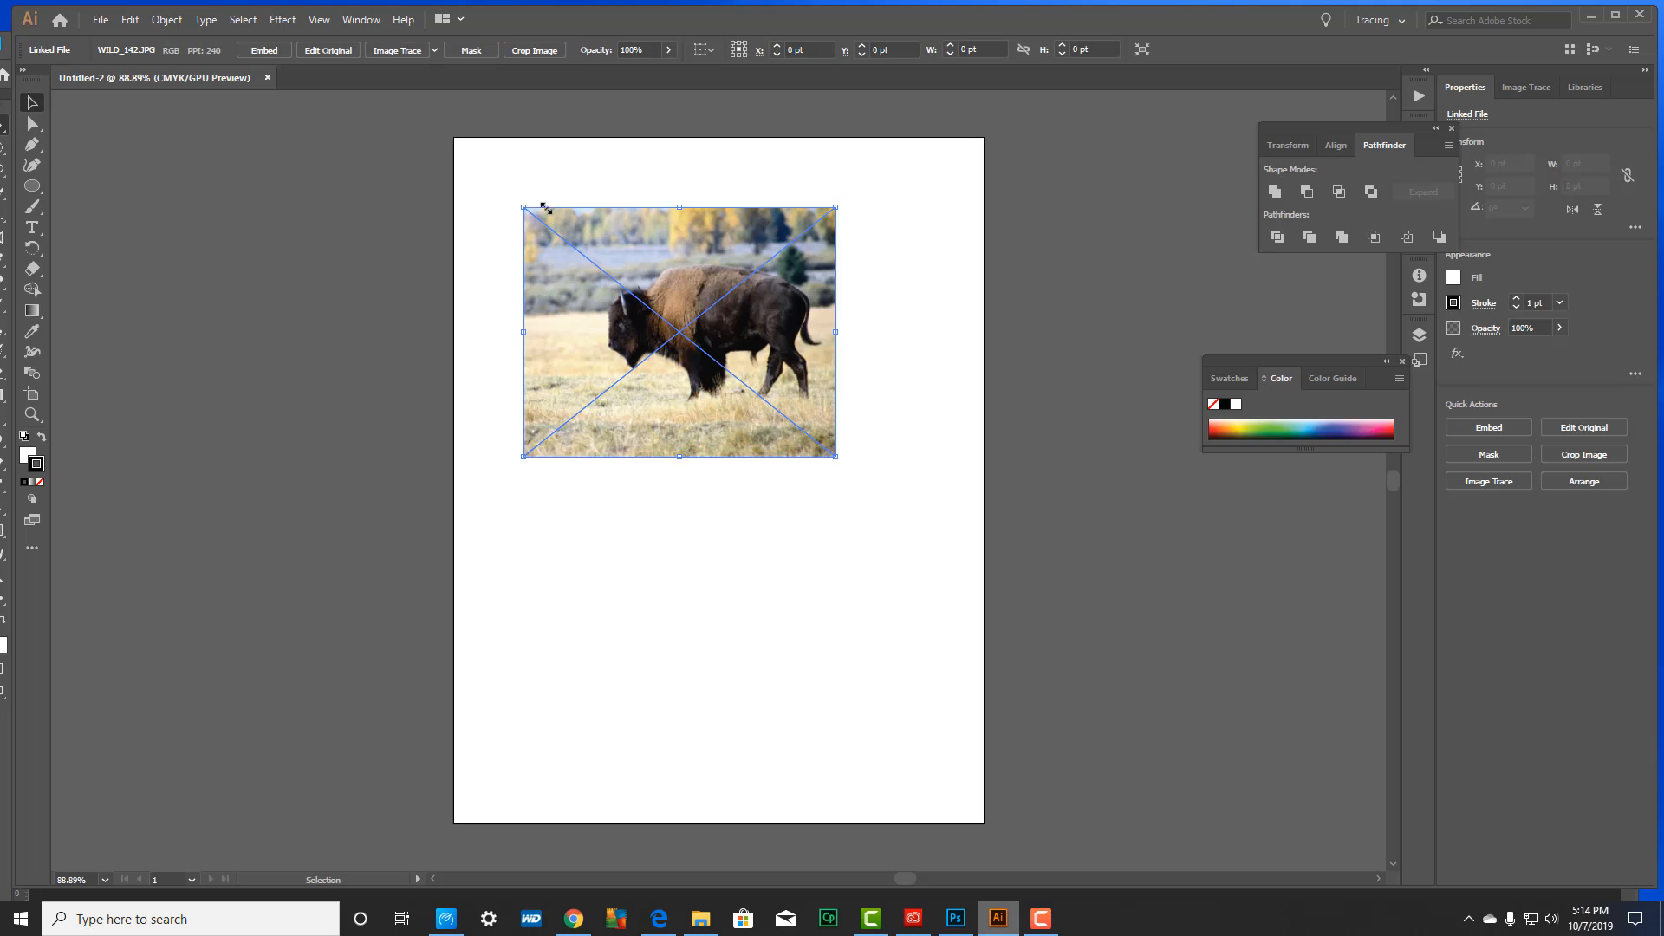
{"action": "left_click_drag", "start_coordinate": [732, 314], "coordinate": [780, 258]}
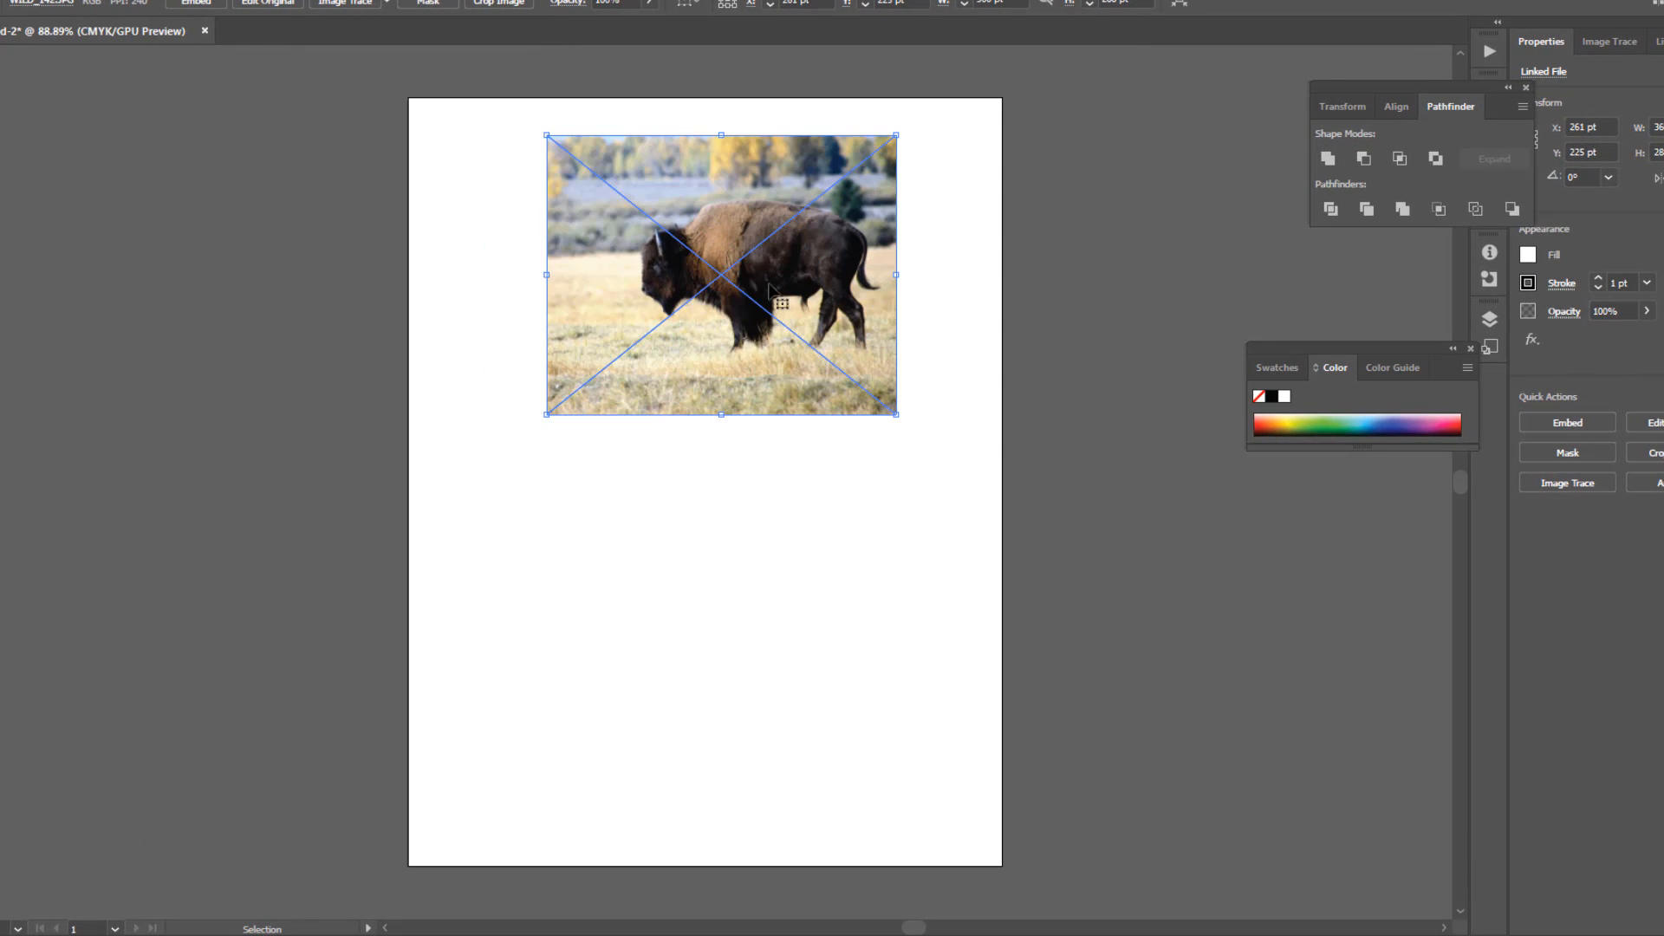
{"action": "left_click", "coordinate": [639, 492]}
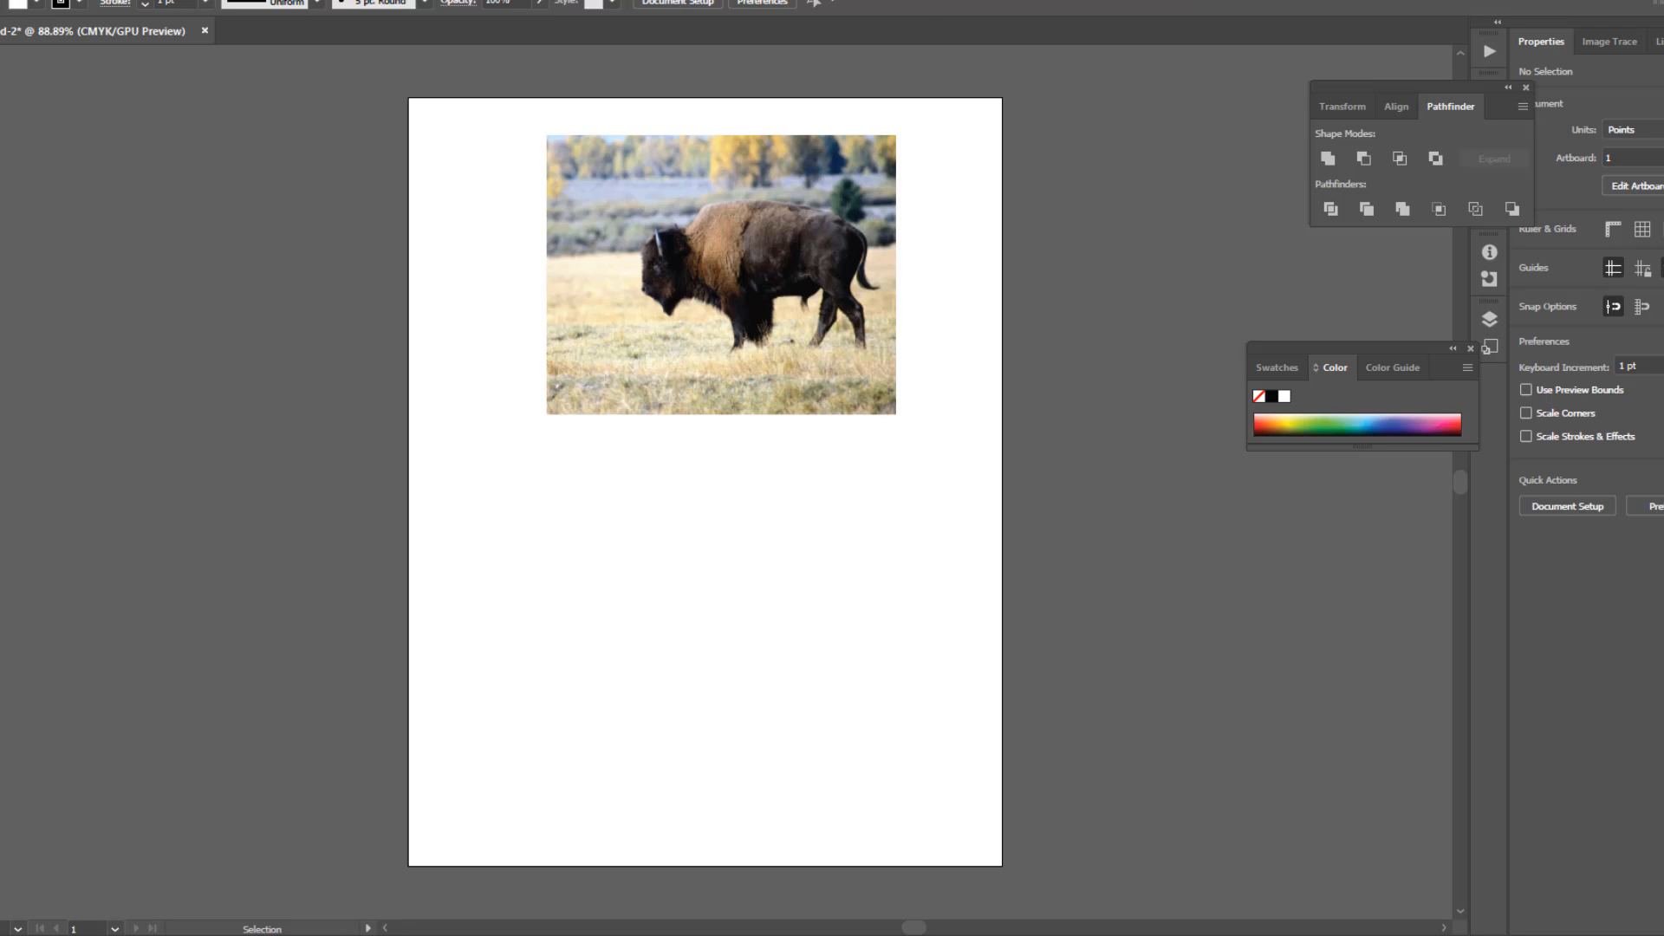
- Place the fox photo WILD_092 as a linked file beneath the buffalo, and move the buffalo photo to about X 306 pt, Y 183 pt
{"action": "key", "text": "alt+f"}
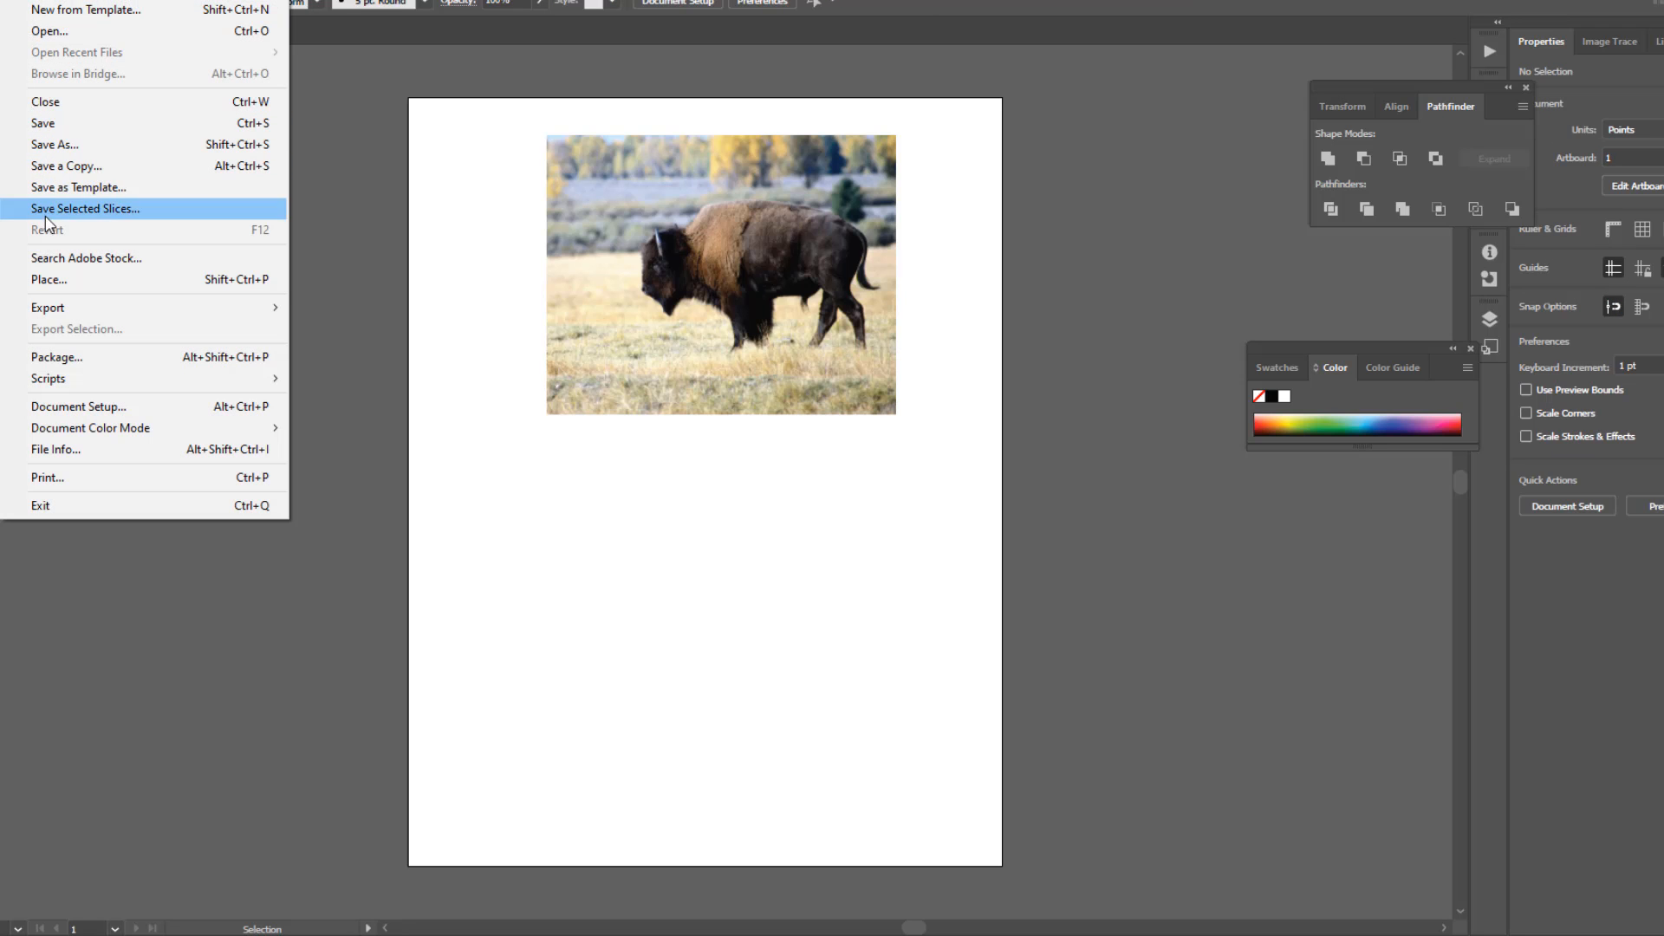
{"action": "left_click", "coordinate": [50, 277]}
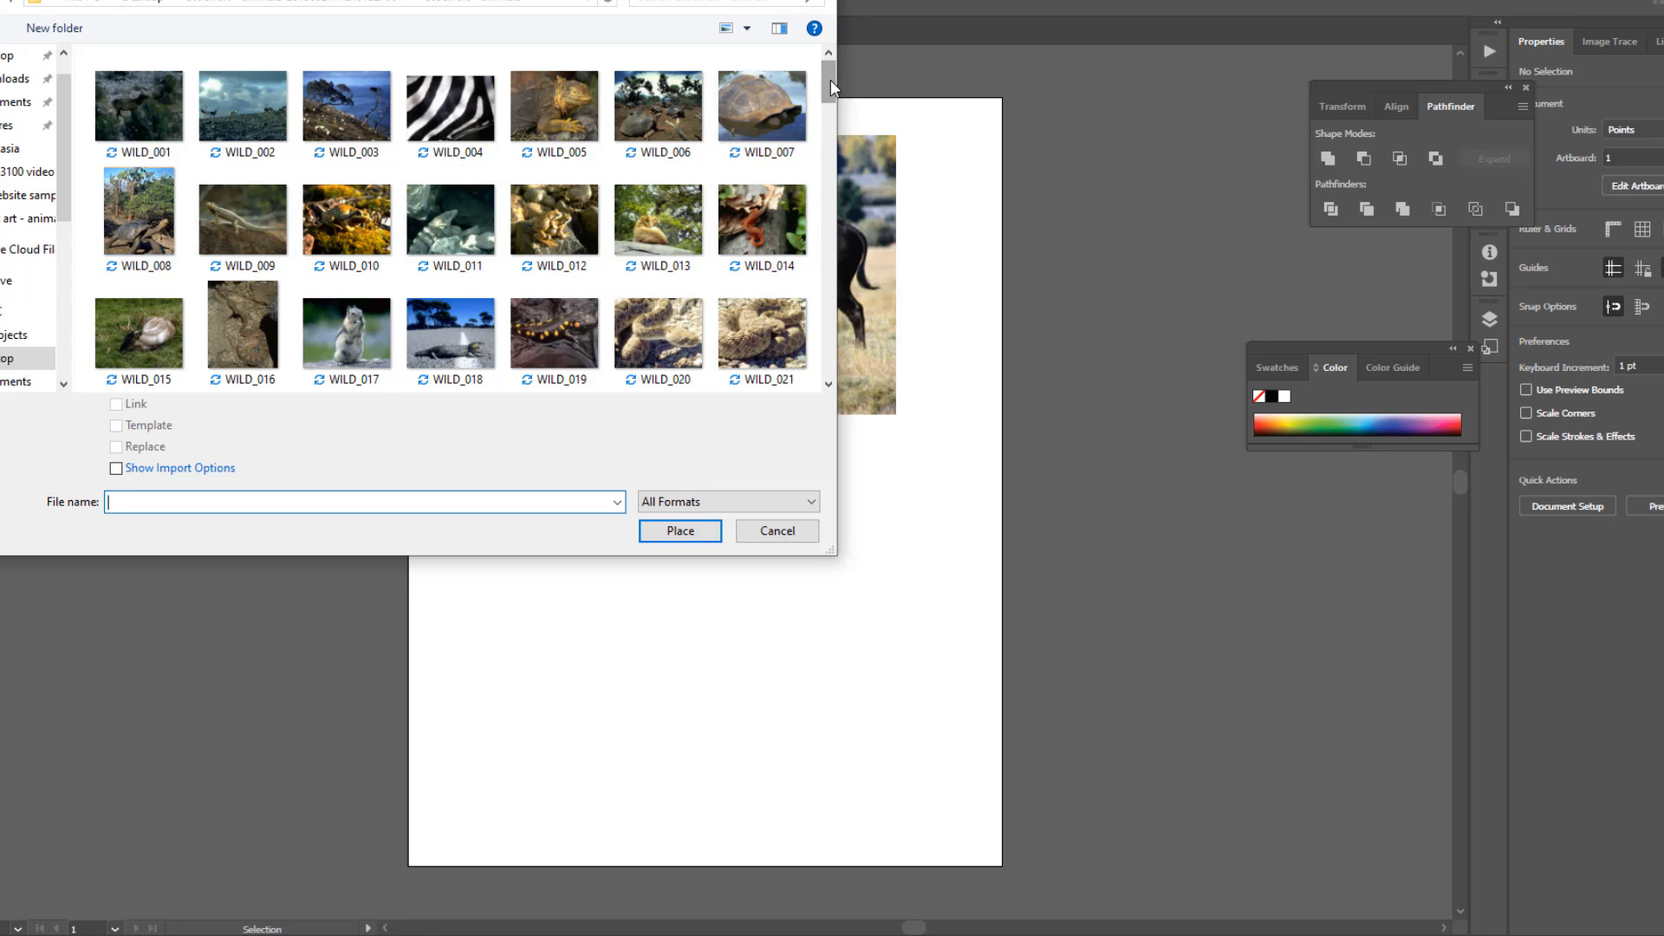
{"action": "left_click_drag", "start_coordinate": [830, 80], "coordinate": [830, 270]}
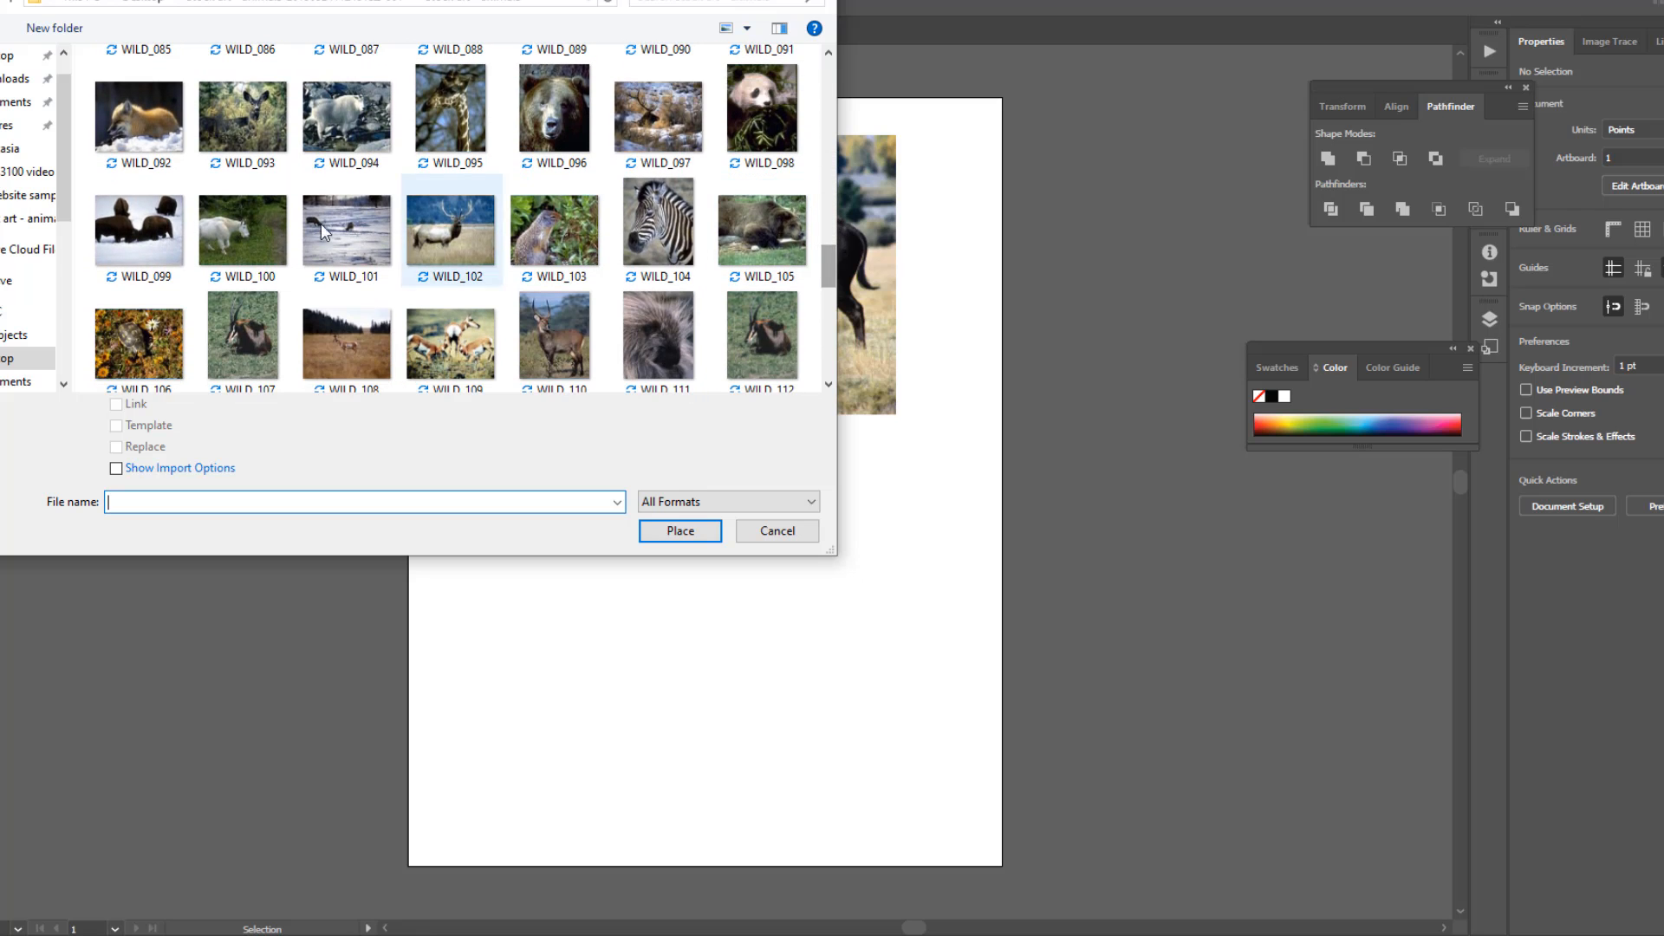
{"action": "left_click", "coordinate": [139, 149]}
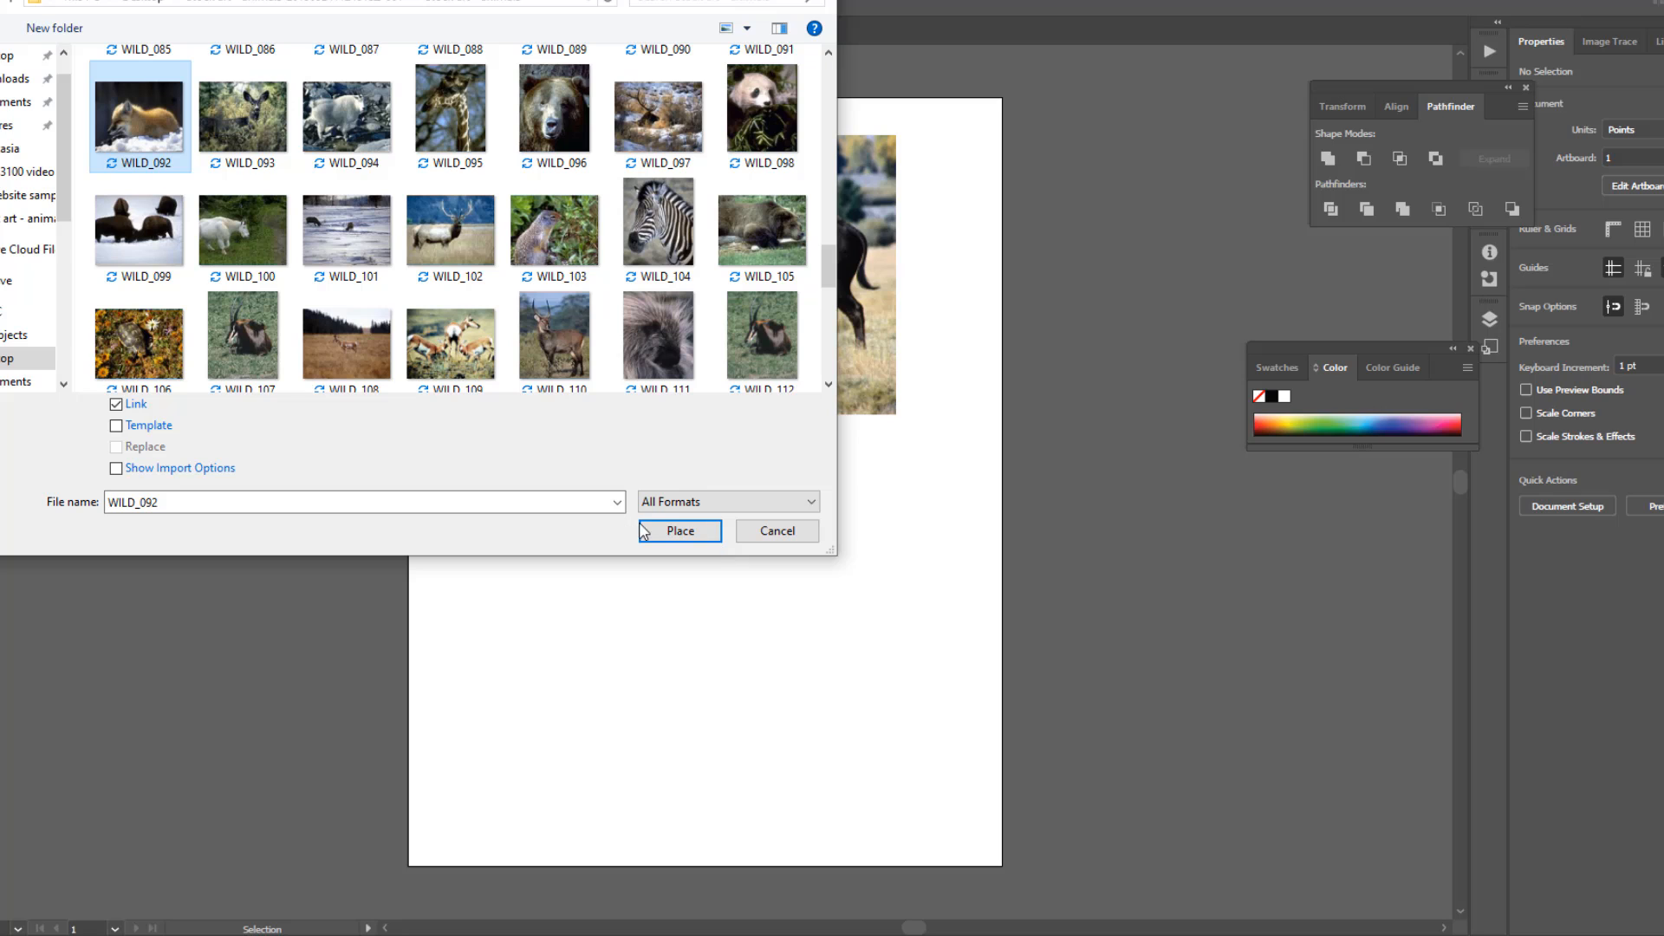
{"action": "left_click", "coordinate": [679, 537]}
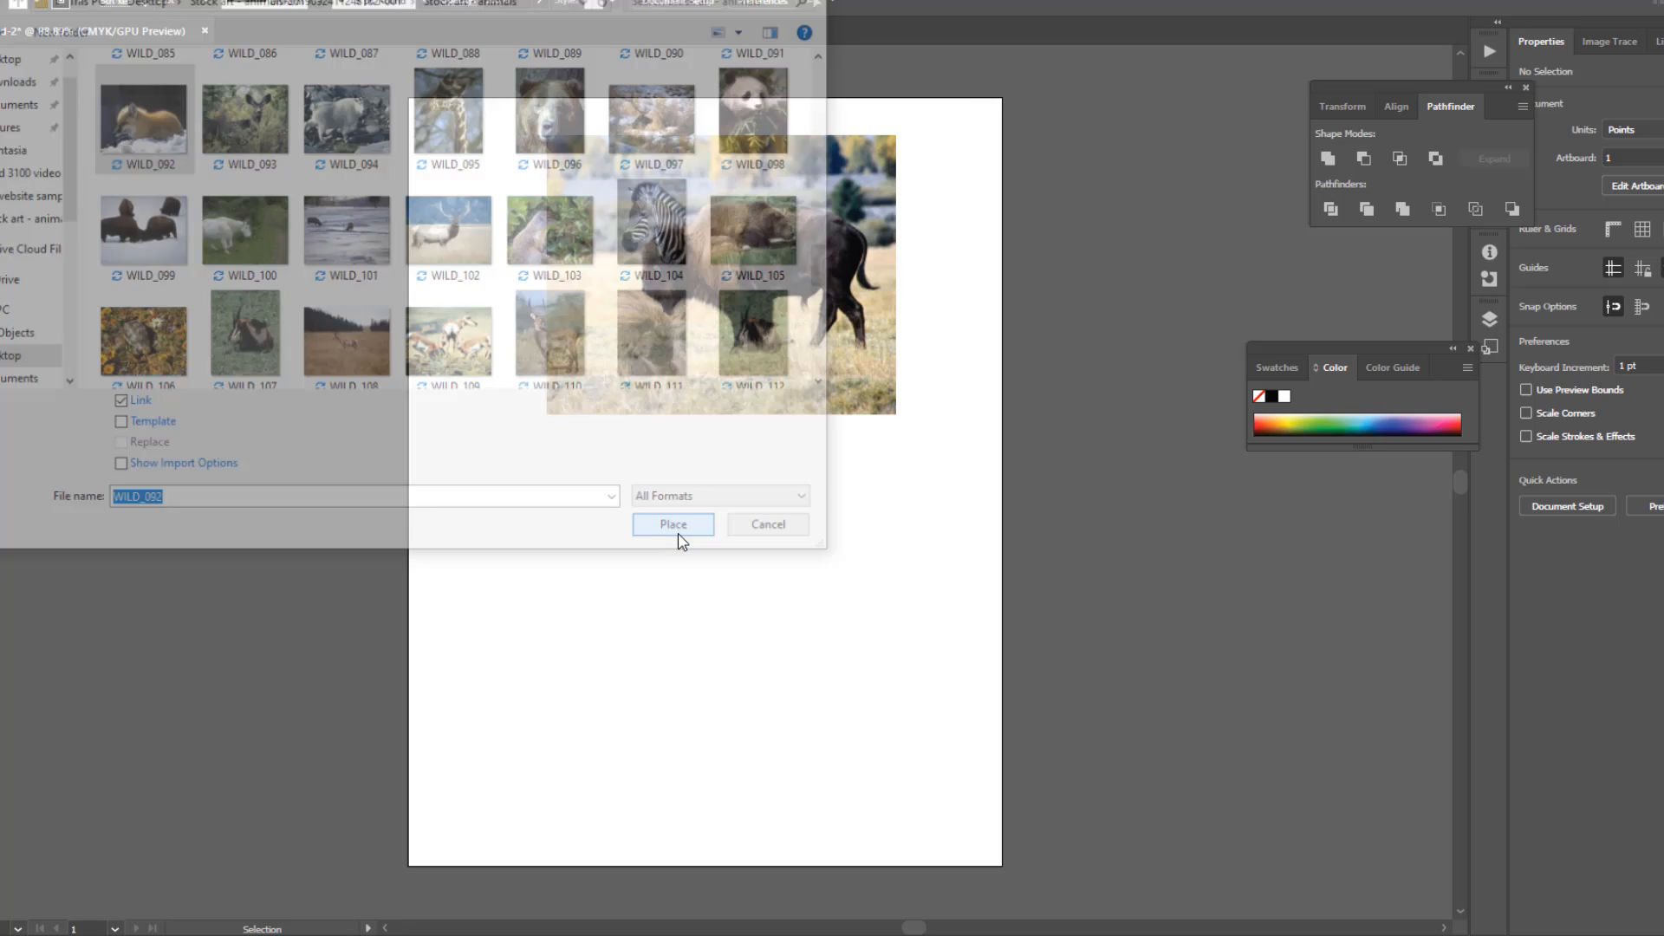
{"action": "left_click", "coordinate": [600, 558]}
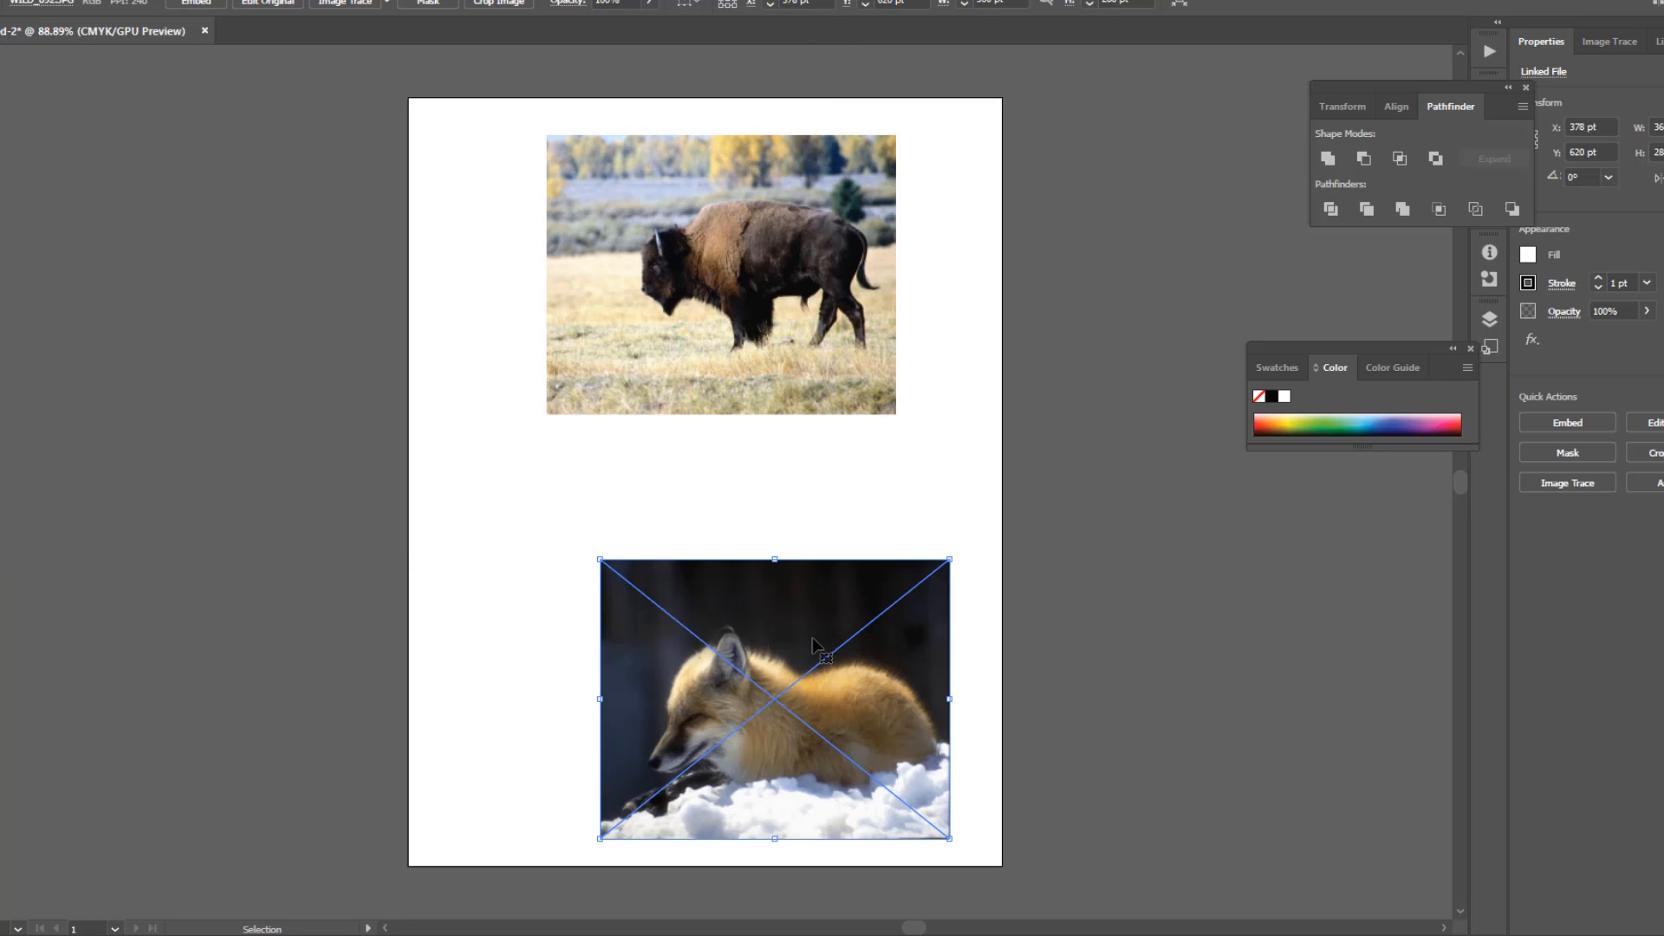
{"action": "left_click_drag", "start_coordinate": [737, 626], "coordinate": [676, 591]}
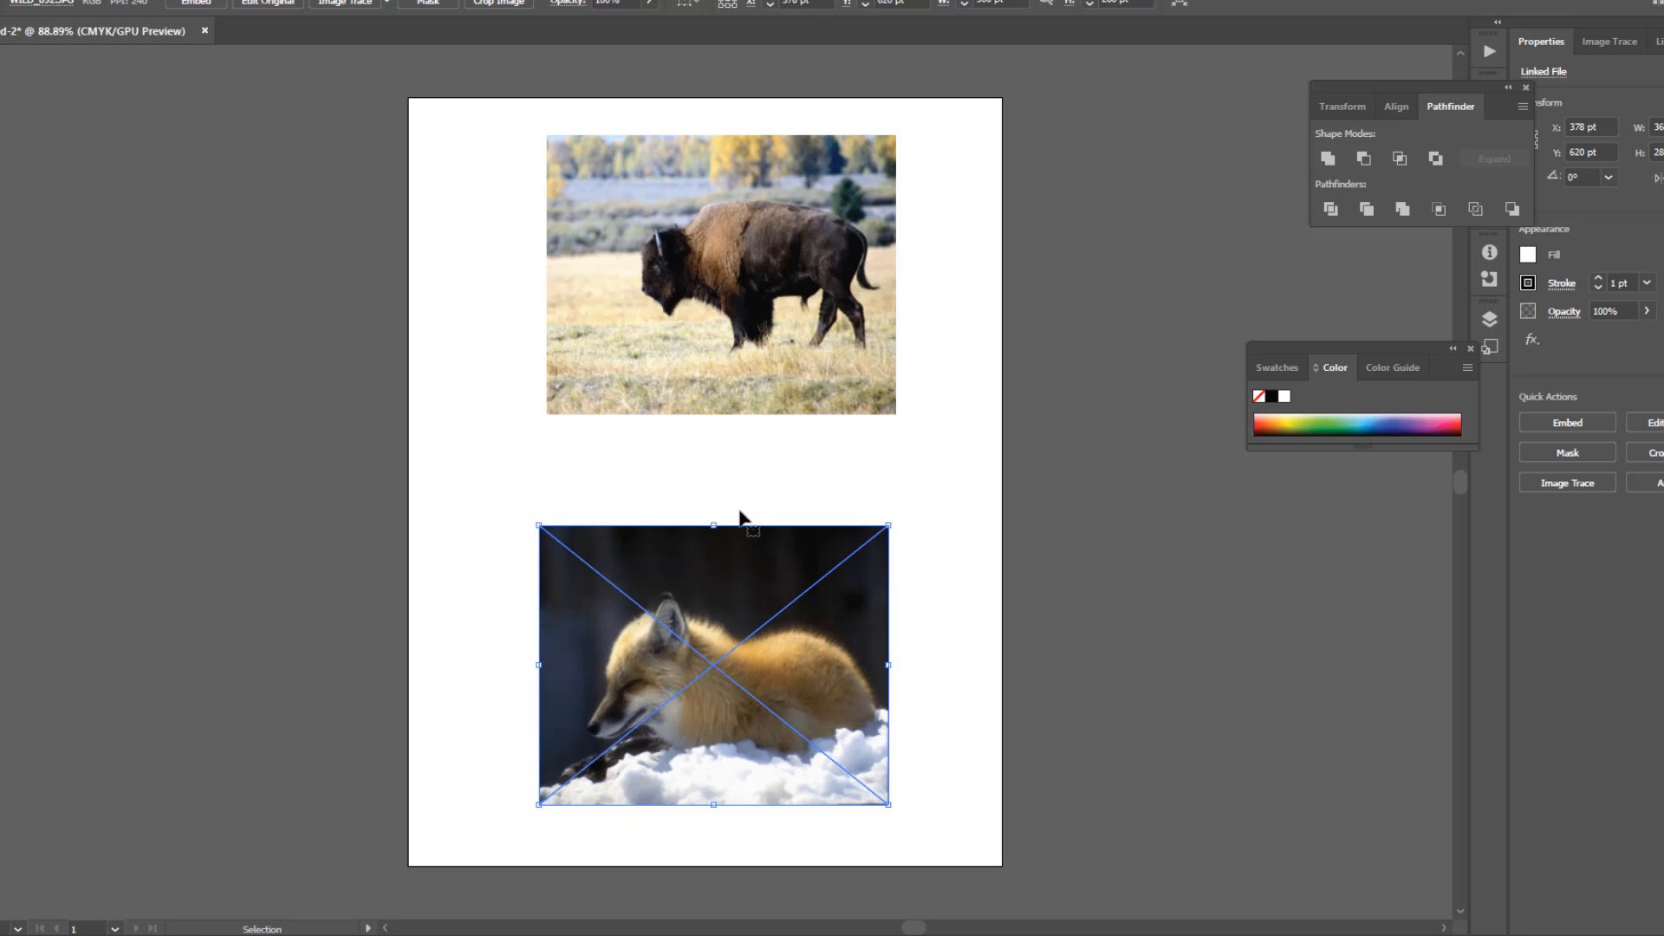
{"action": "left_click_drag", "start_coordinate": [691, 379], "coordinate": [672, 374]}
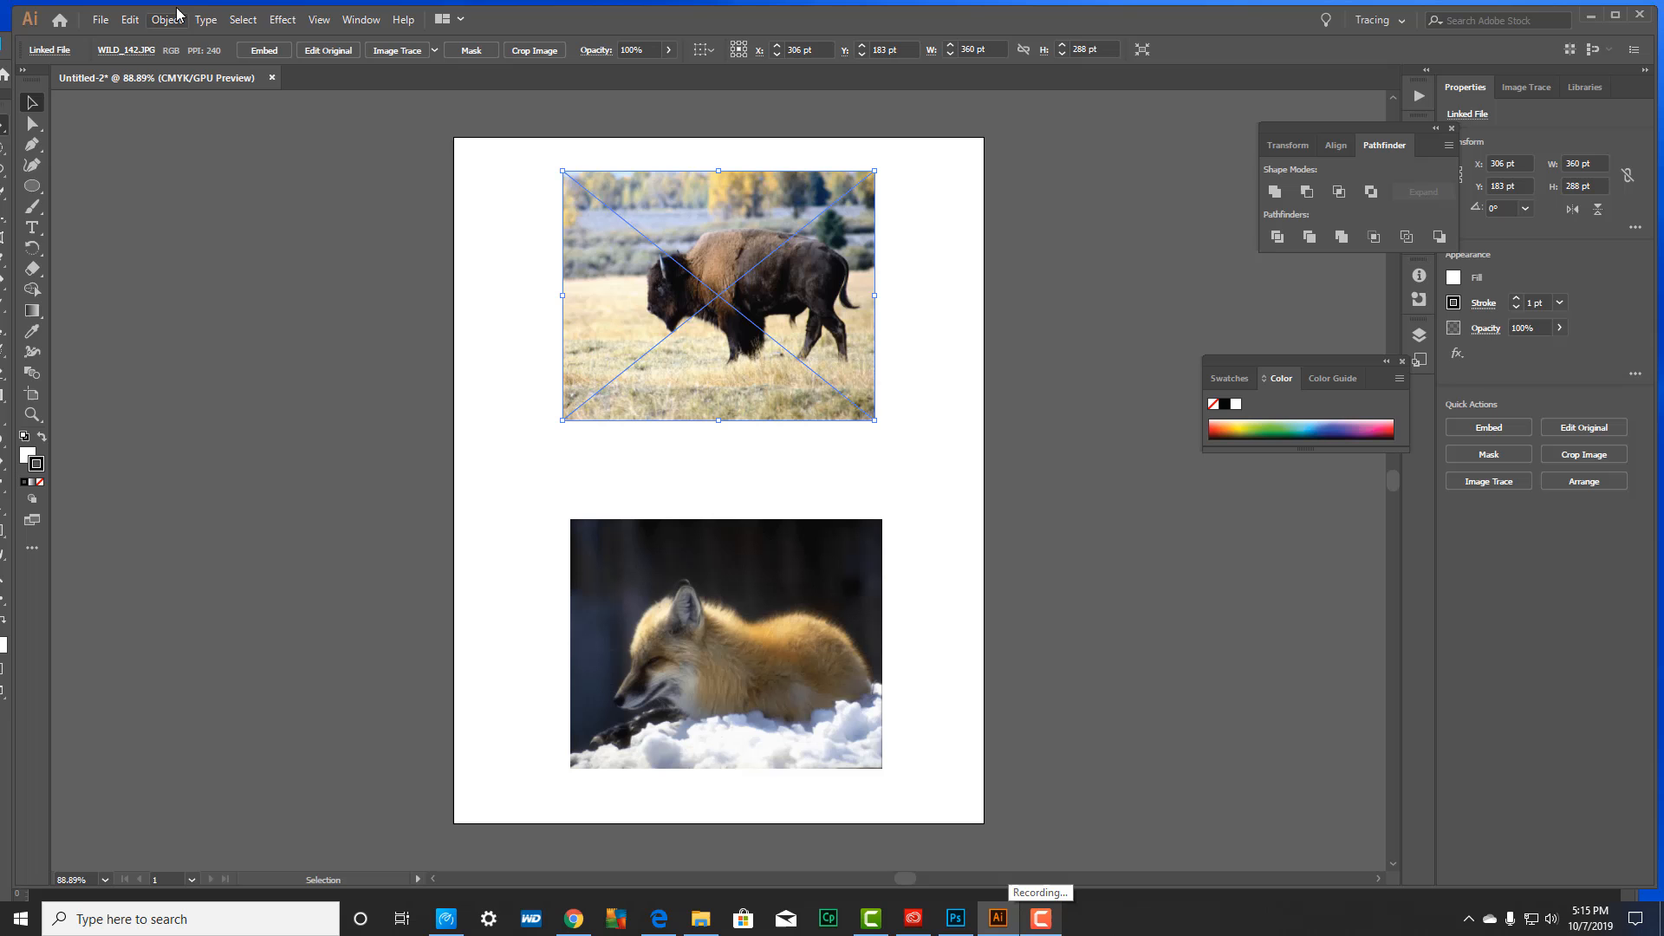
- Show the Image Trace settings for the buffalo photo and move them beside the page
{"action": "left_click", "coordinate": [361, 20]}
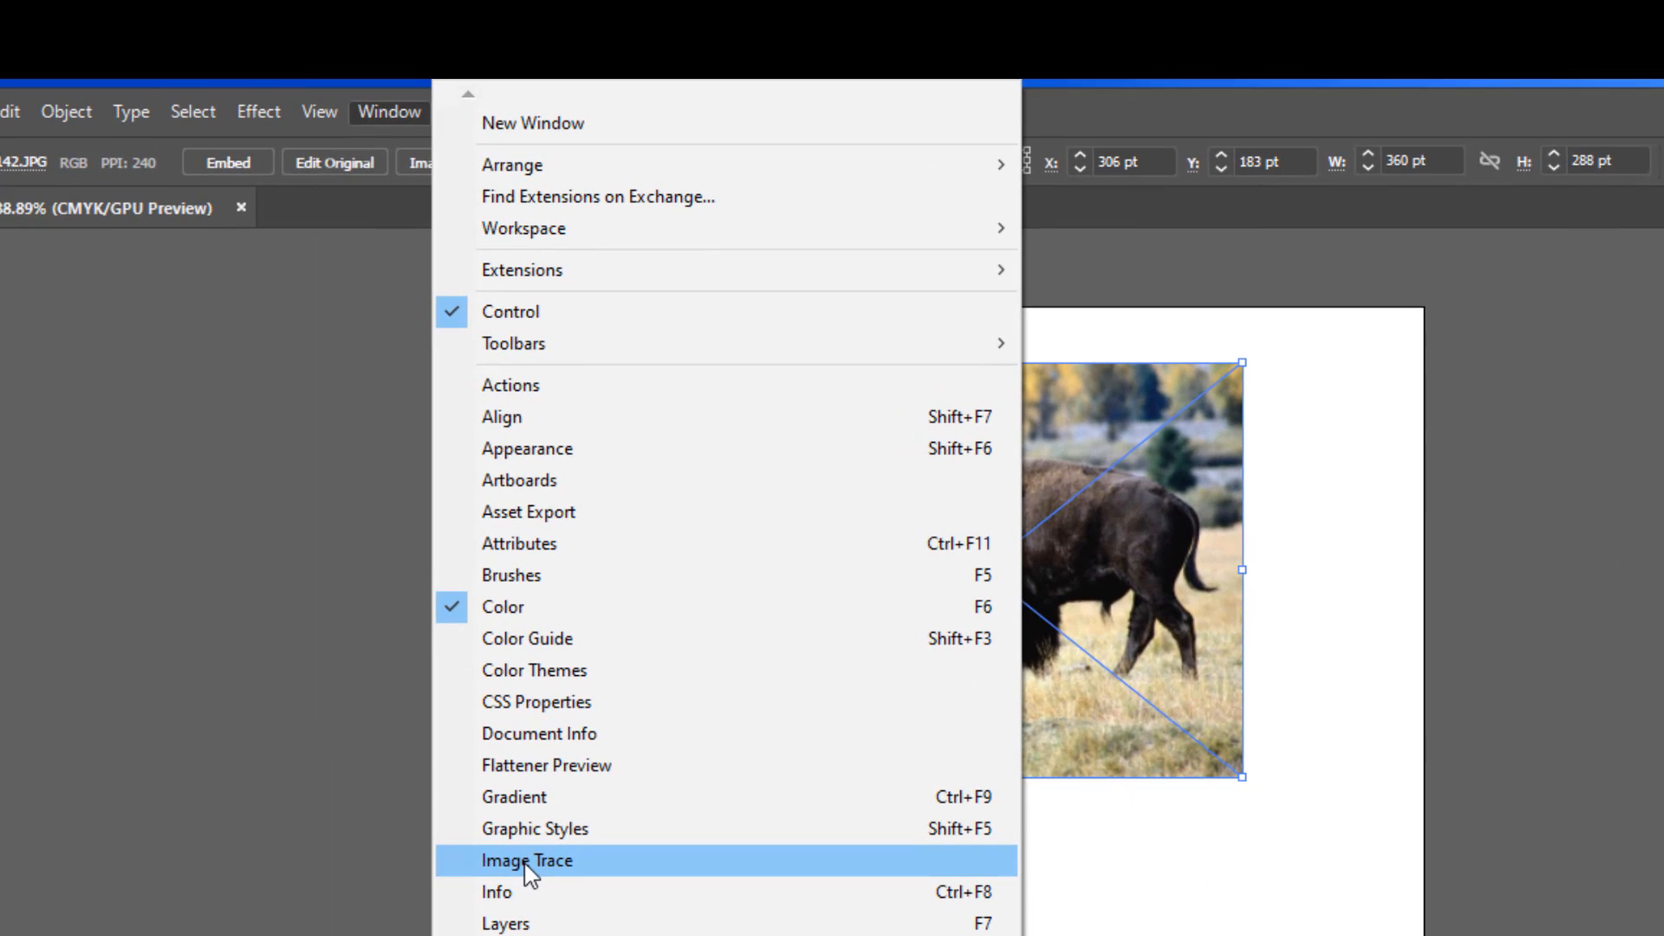
{"action": "left_click", "coordinate": [524, 862]}
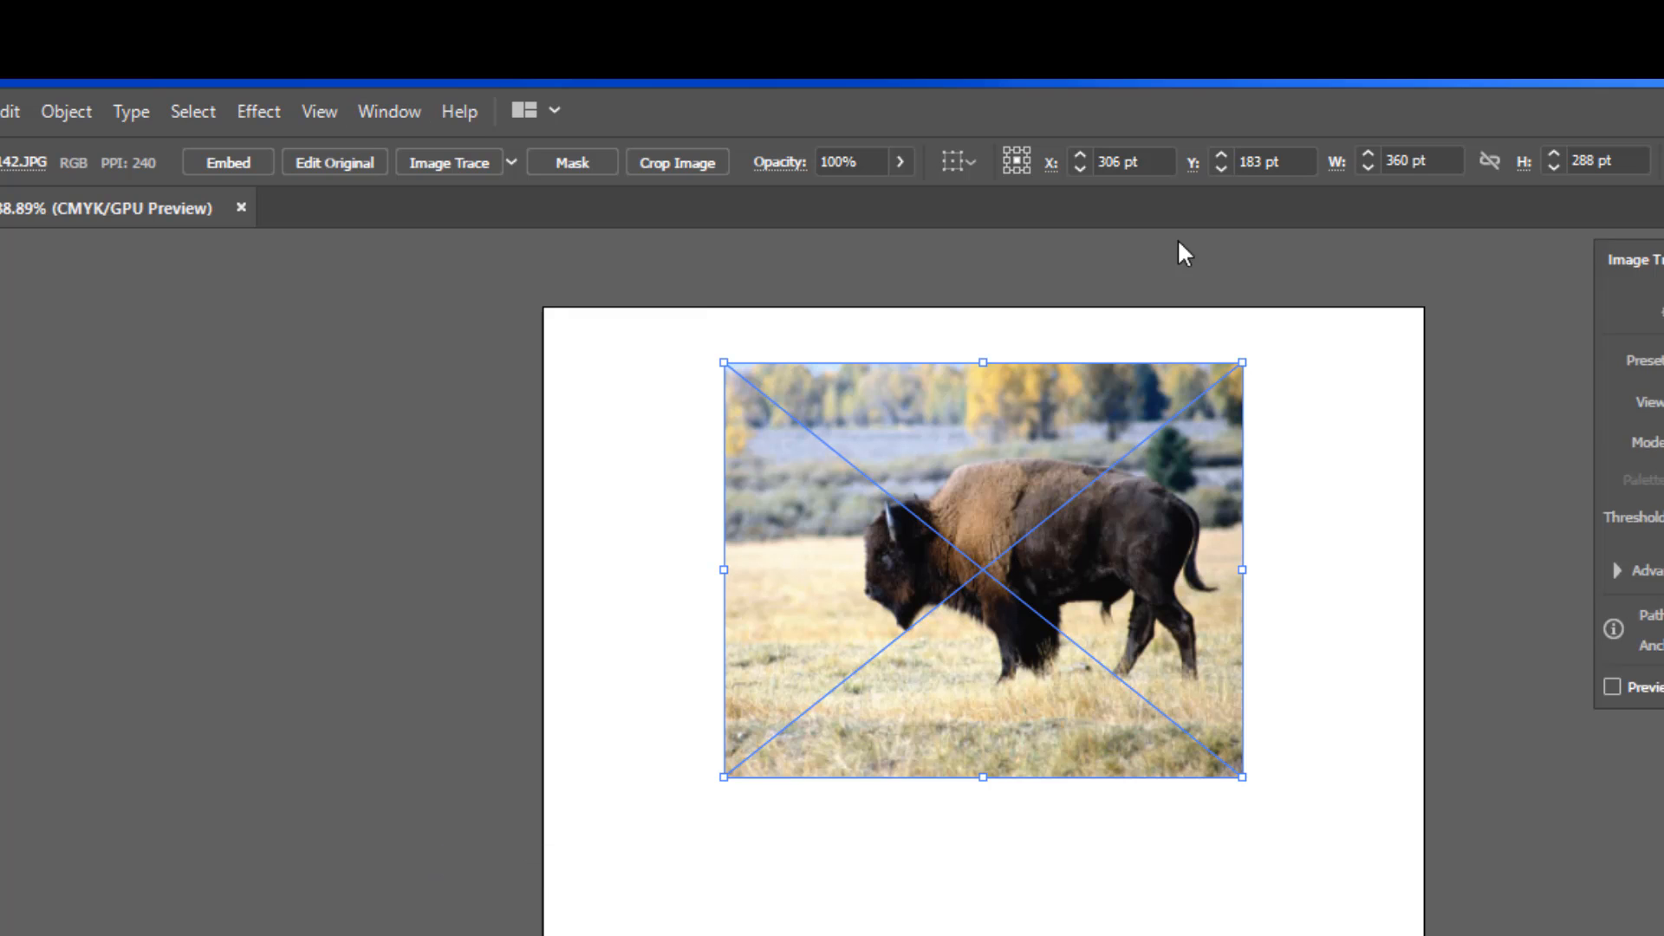
{"action": "left_click_drag", "start_coordinate": [317, 344], "coordinate": [118, 345]}
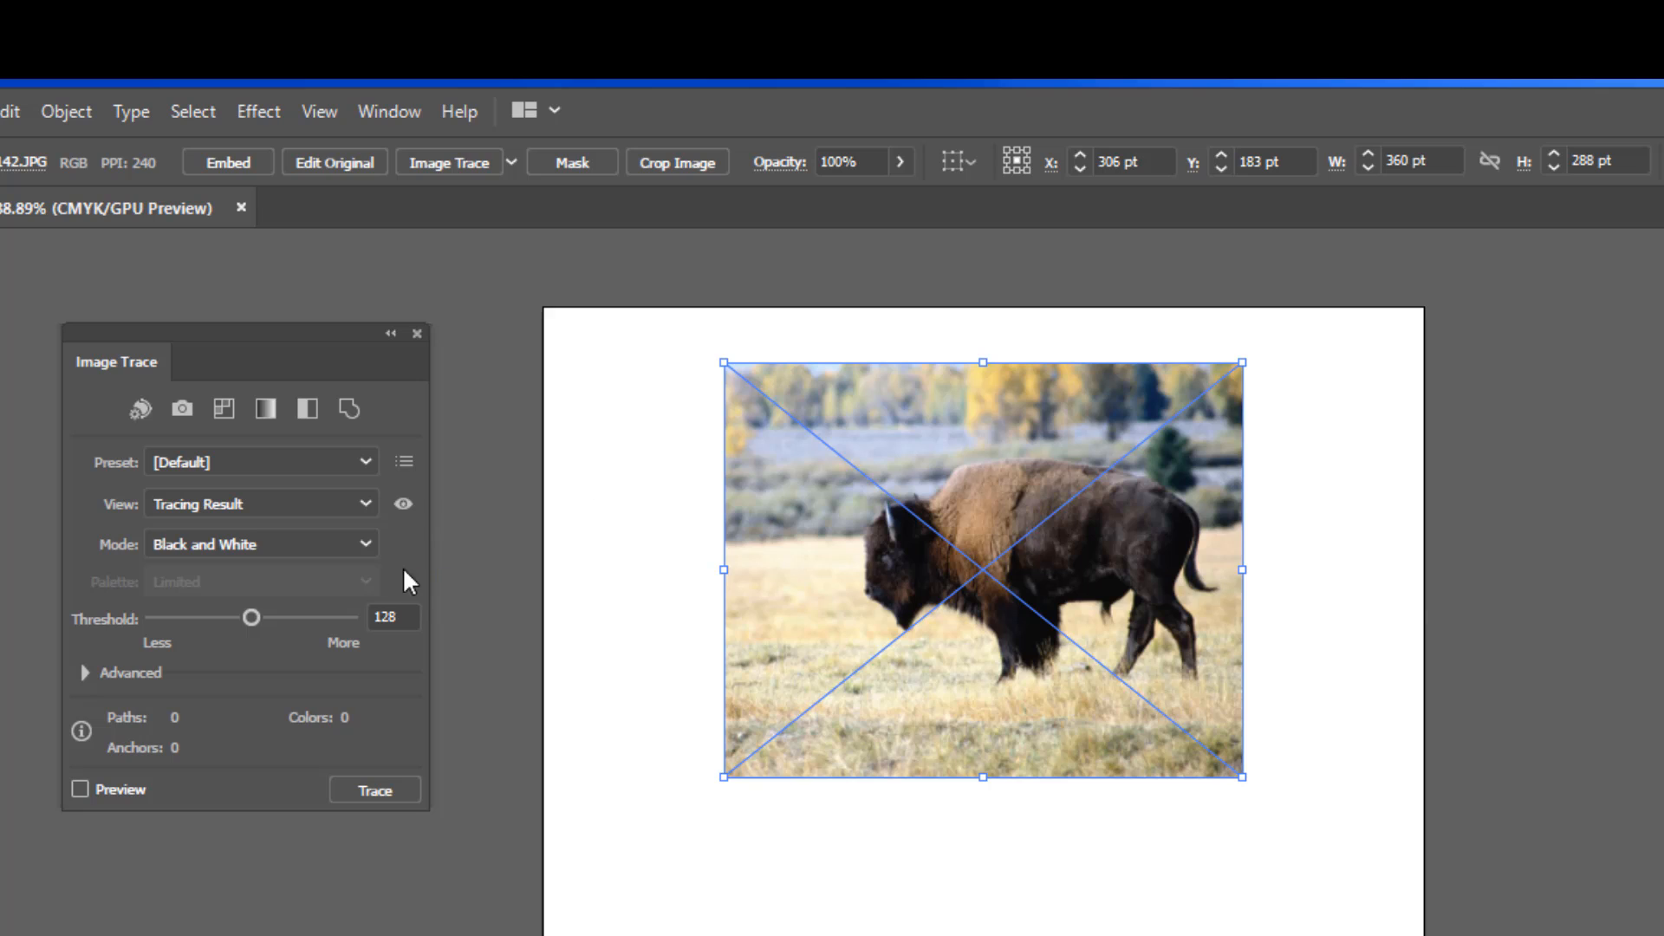
- Preview the buffalo photo's trace in Black and White mode with the default preset and a threshold of 128
{"action": "left_click", "coordinate": [368, 541]}
{"action": "left_click", "coordinate": [367, 542]}
{"action": "left_click", "coordinate": [80, 786]}
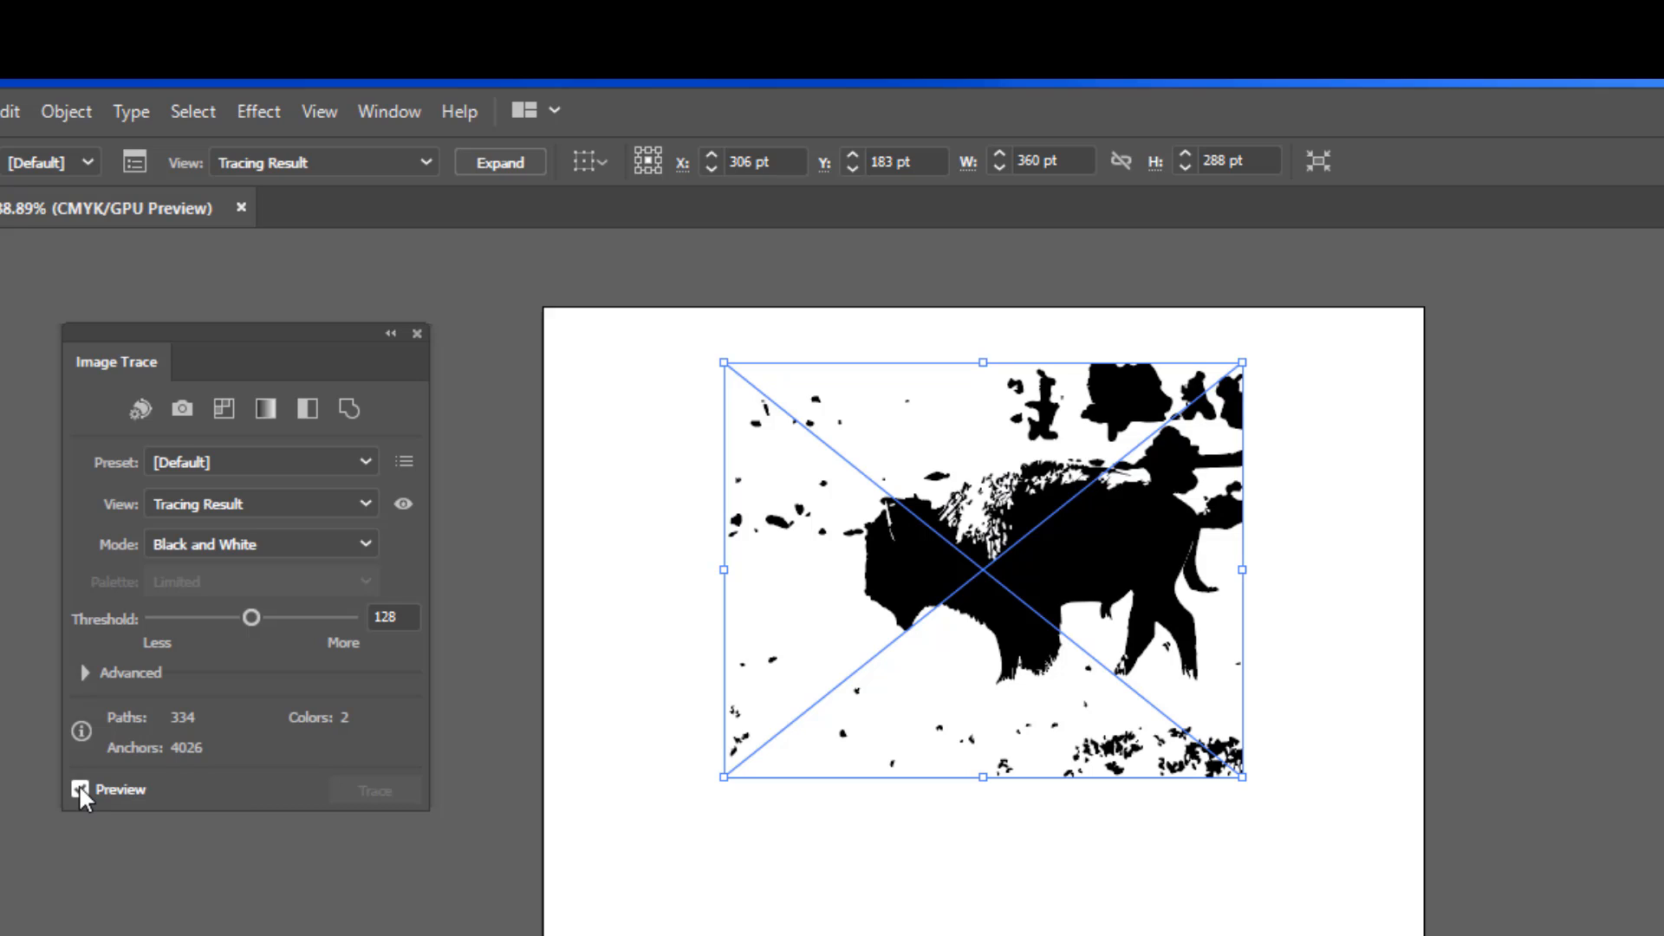
{"action": "left_click", "coordinate": [80, 786]}
- Set the buffalo photo's tracing mode to Color
{"action": "left_click", "coordinate": [360, 546]}
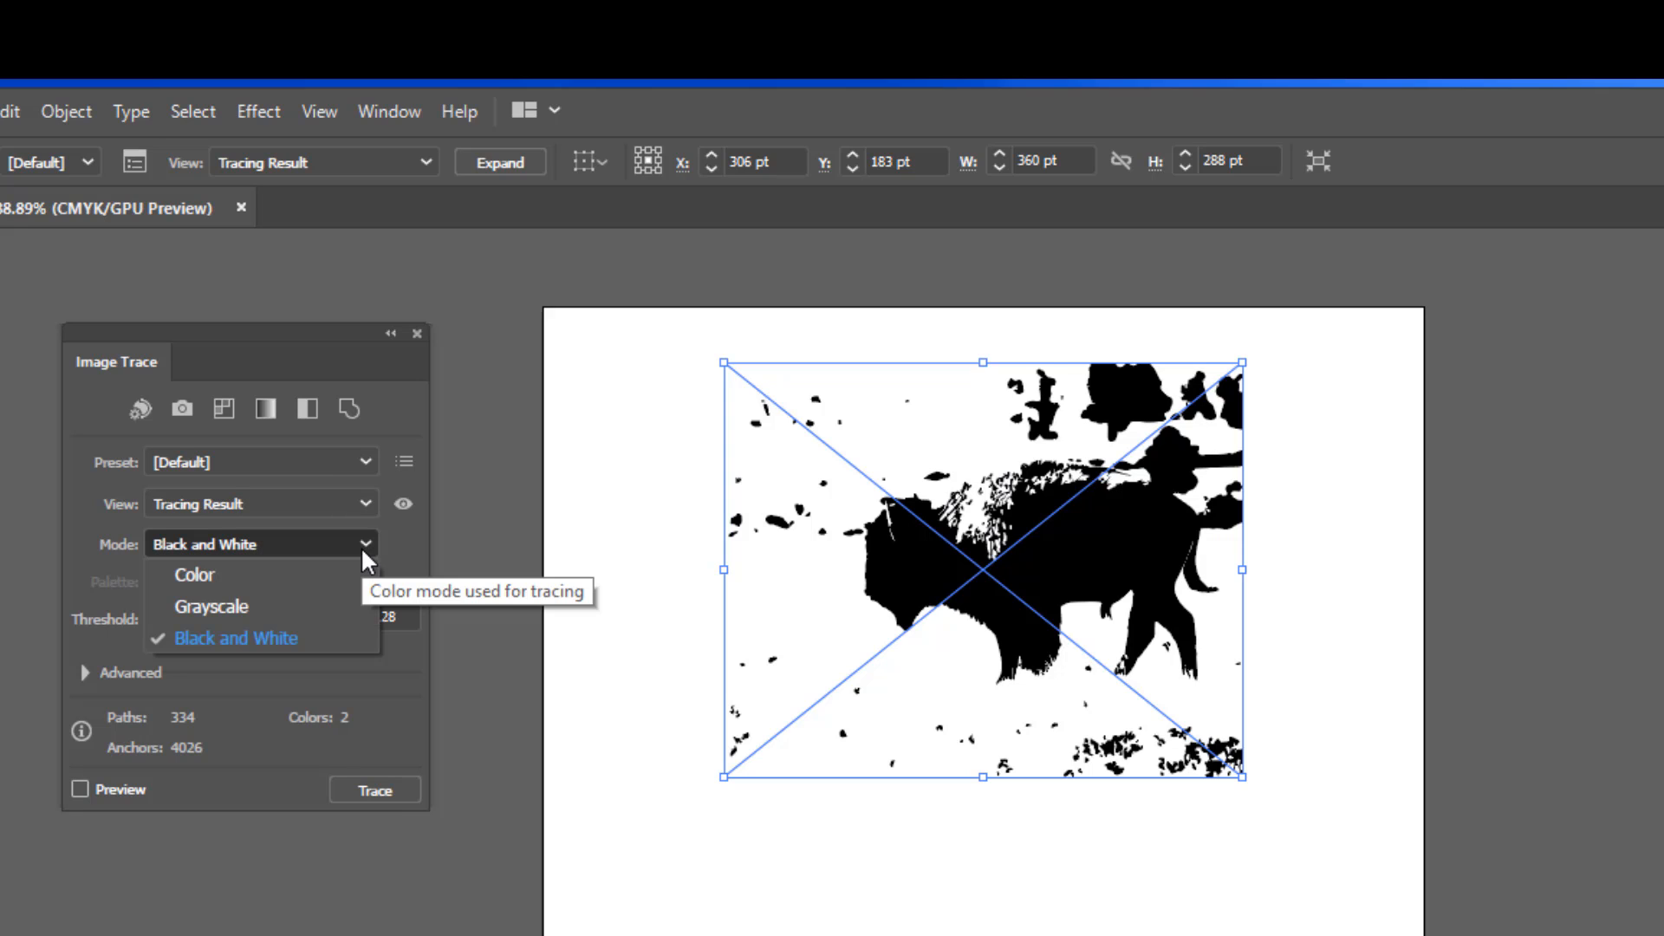
{"action": "left_click", "coordinate": [361, 546]}
{"action": "left_click", "coordinate": [360, 546]}
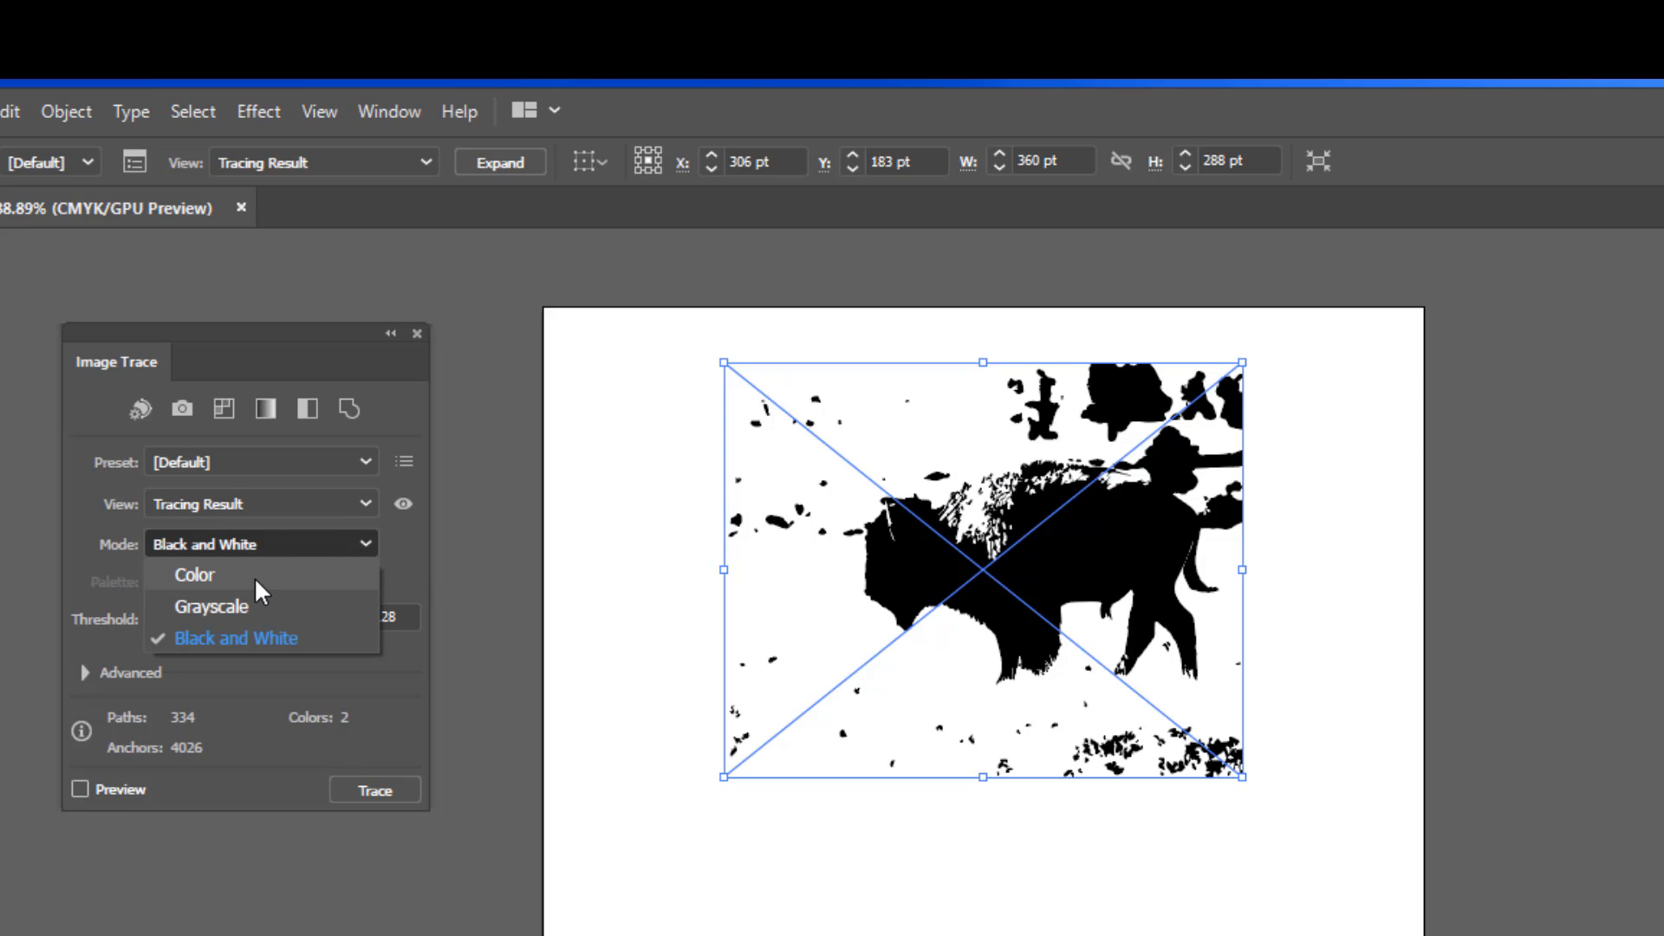
{"action": "left_click", "coordinate": [253, 575]}
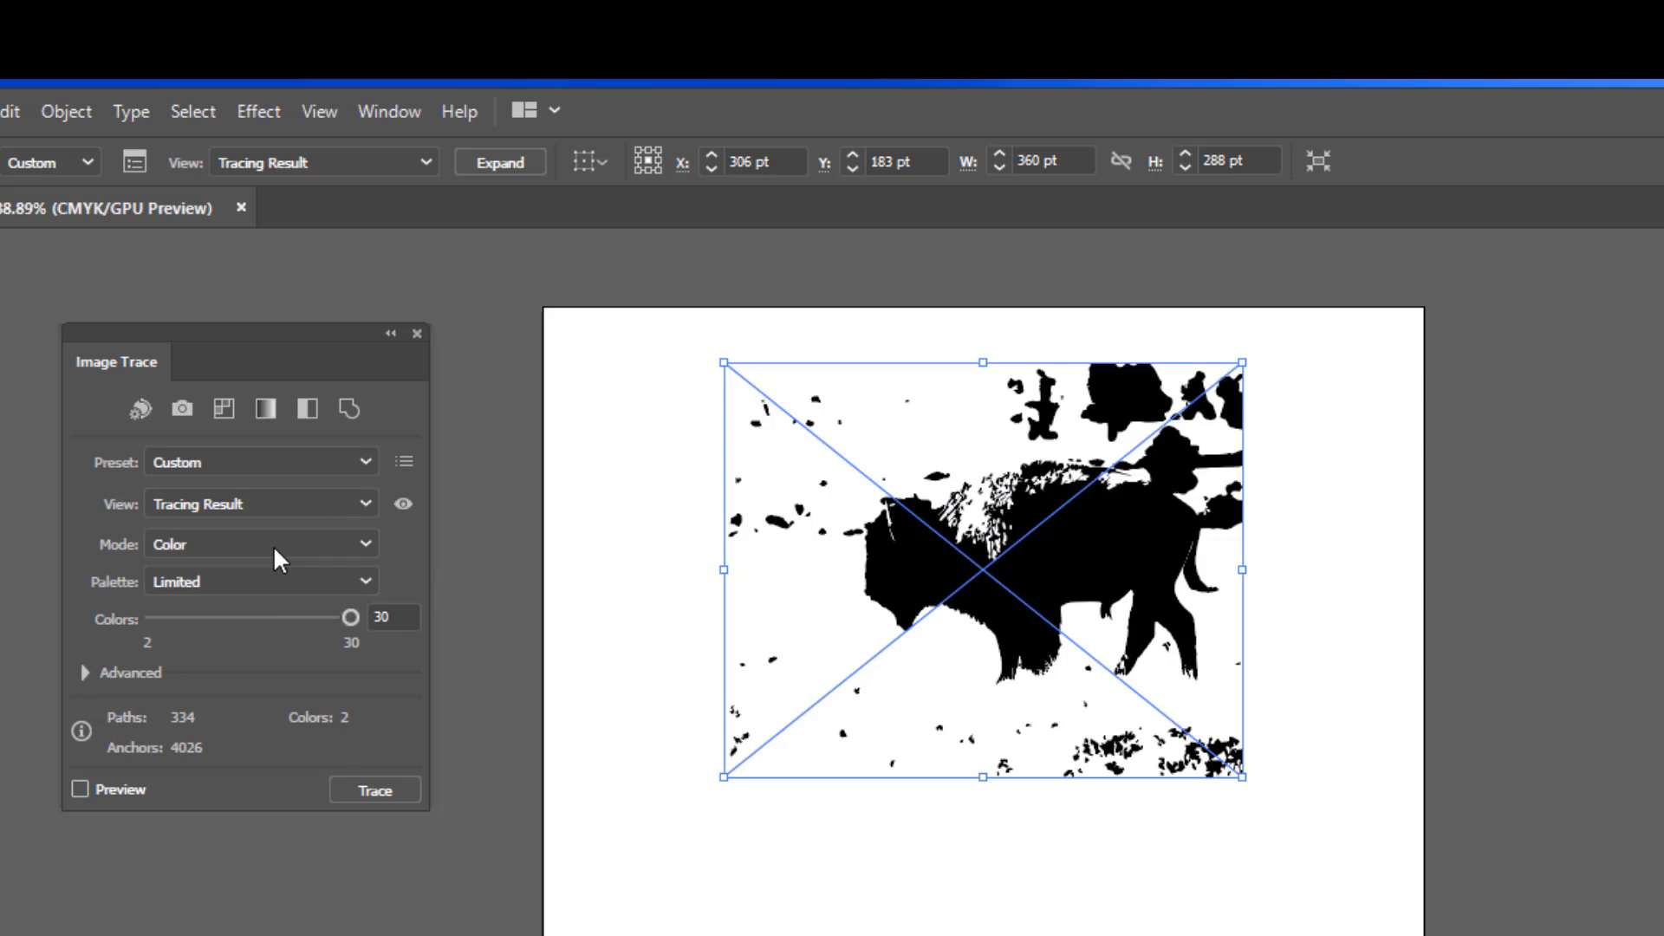
- Trace the buffalo photo with the 3 Colors preset
{"action": "left_click", "coordinate": [364, 505]}
{"action": "left_click", "coordinate": [359, 461]}
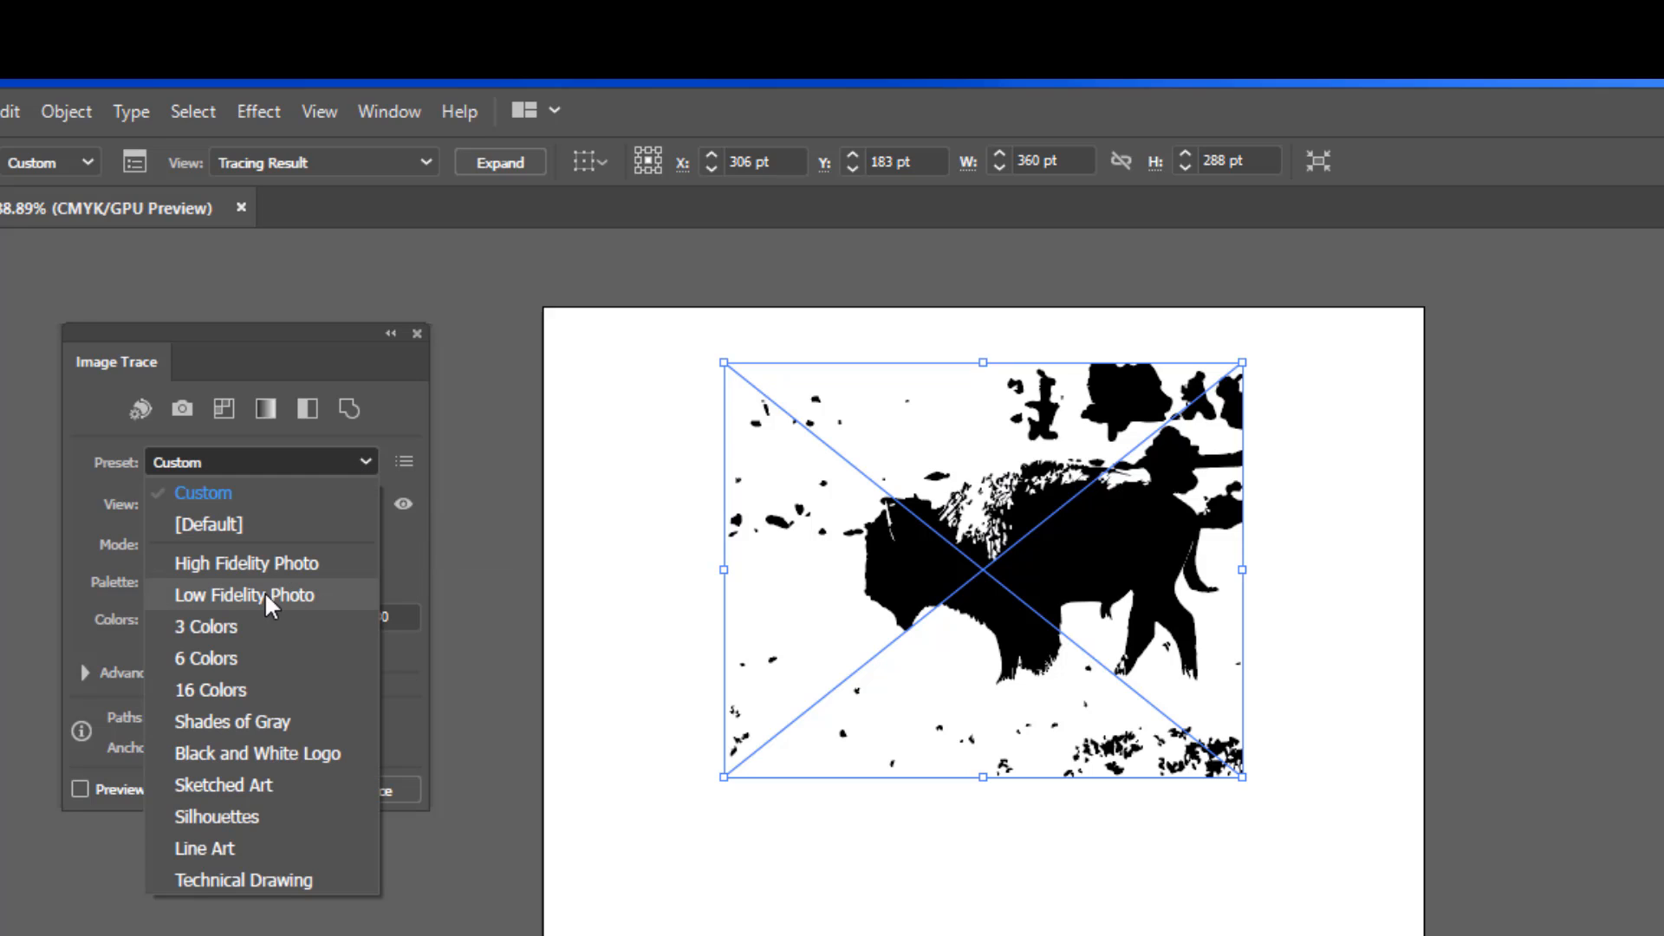
{"action": "left_click", "coordinate": [227, 639]}
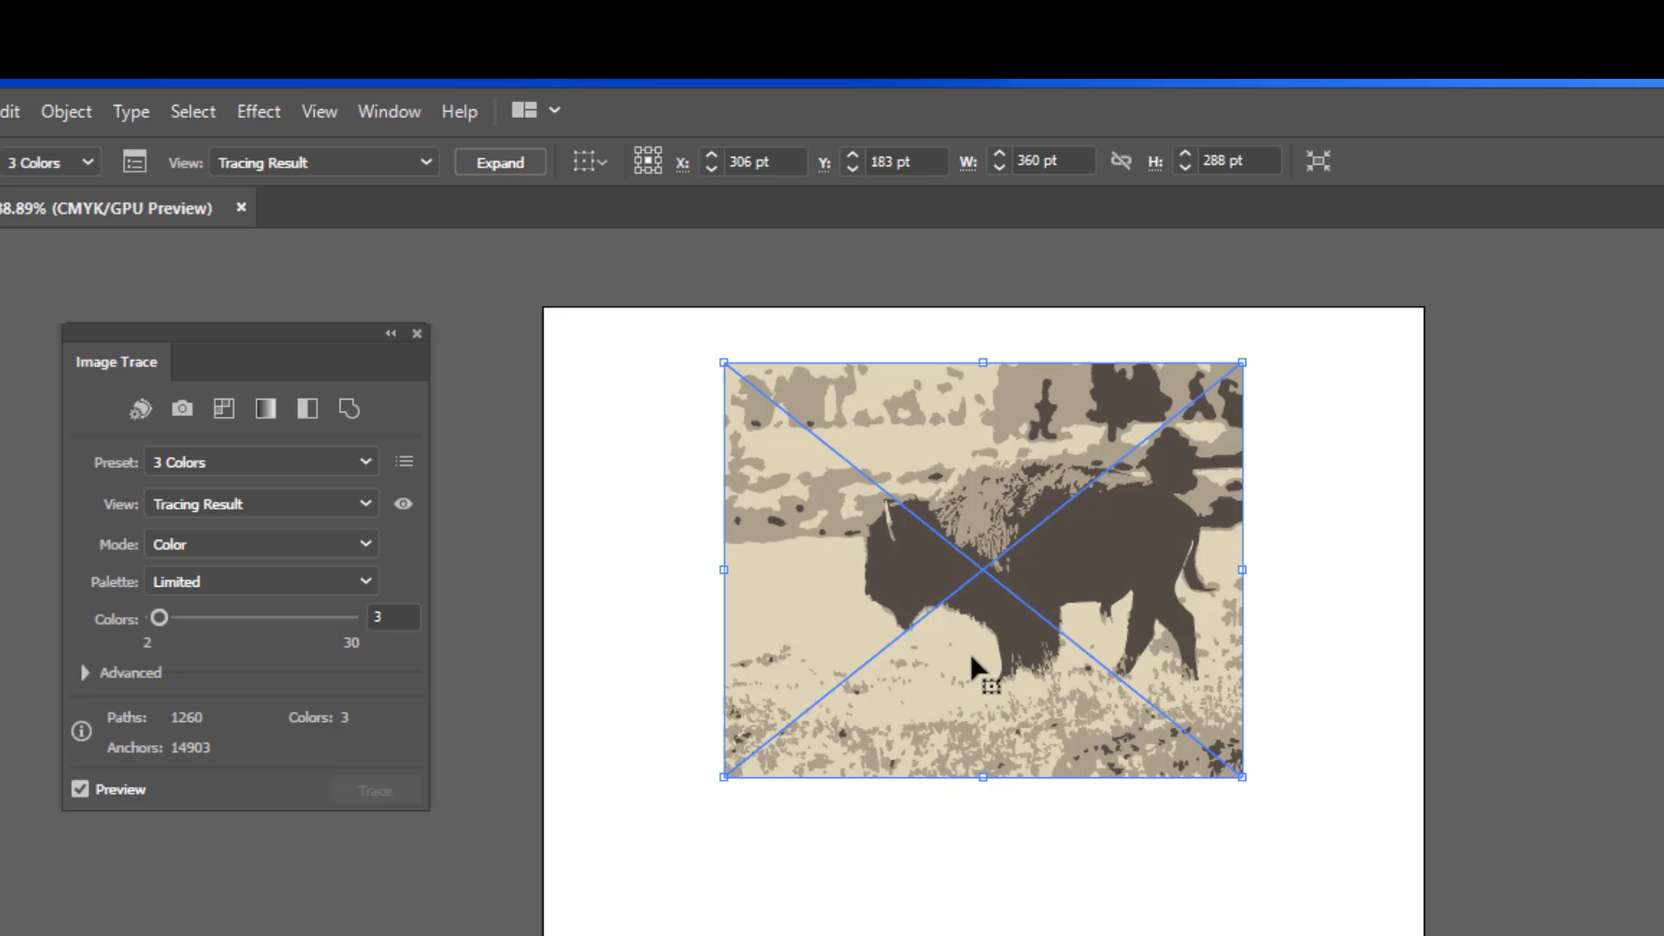
- Select the fox photo and trace it with the 3 Colors preset
{"action": "left_click", "coordinate": [954, 934]}
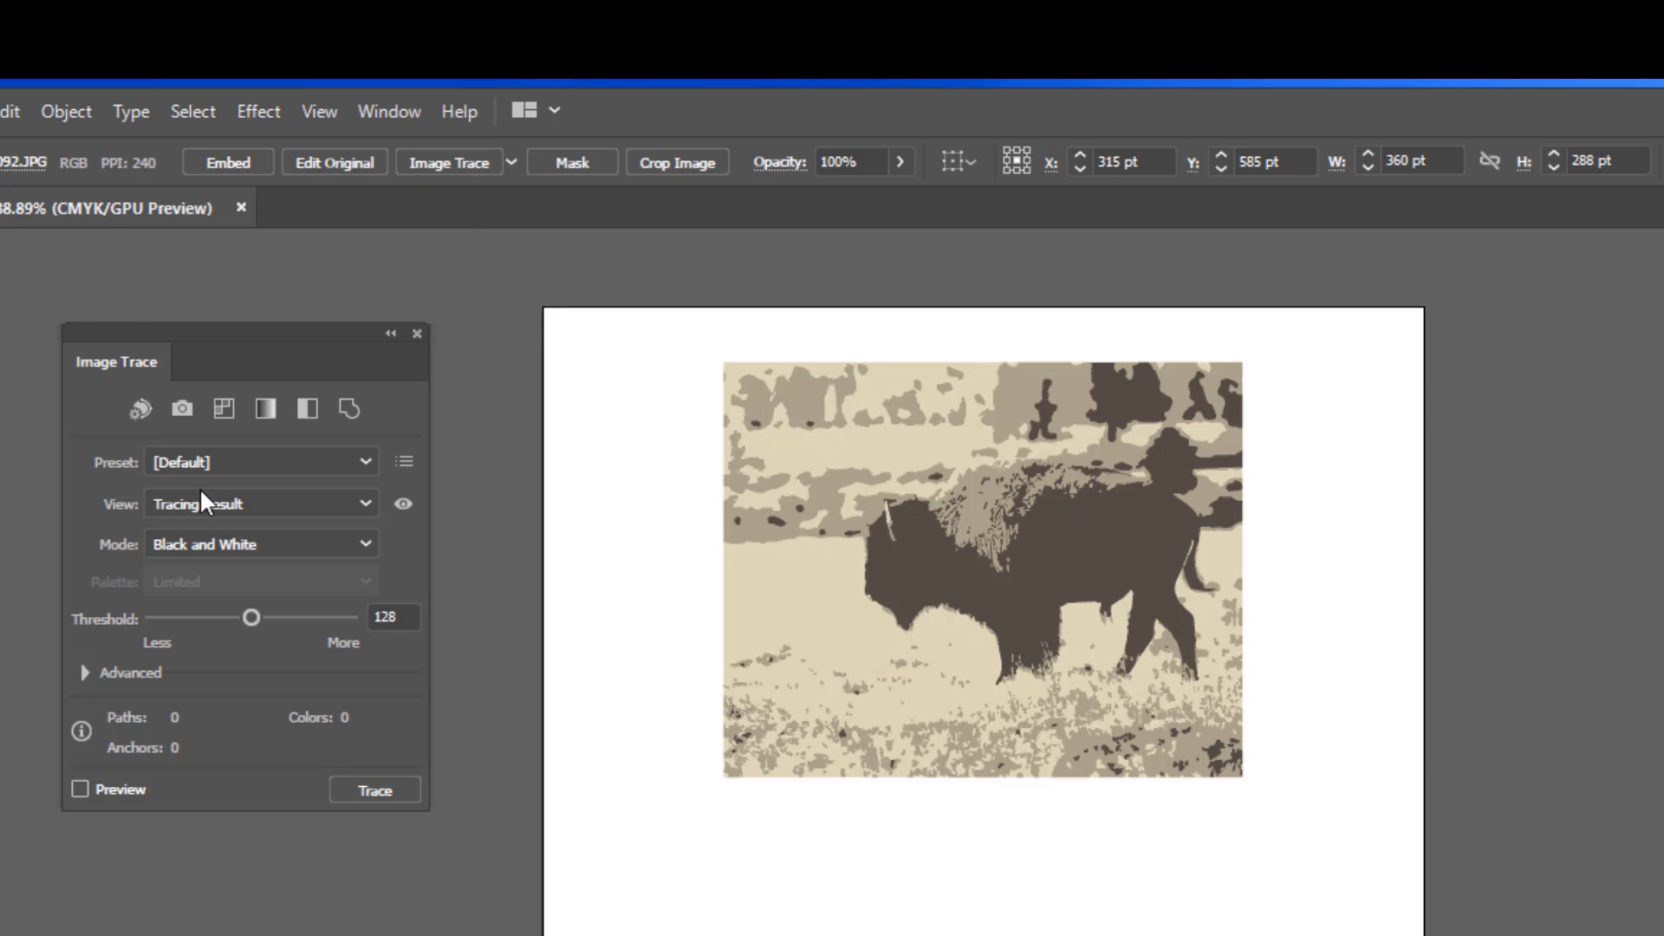
{"action": "left_click", "coordinate": [366, 460]}
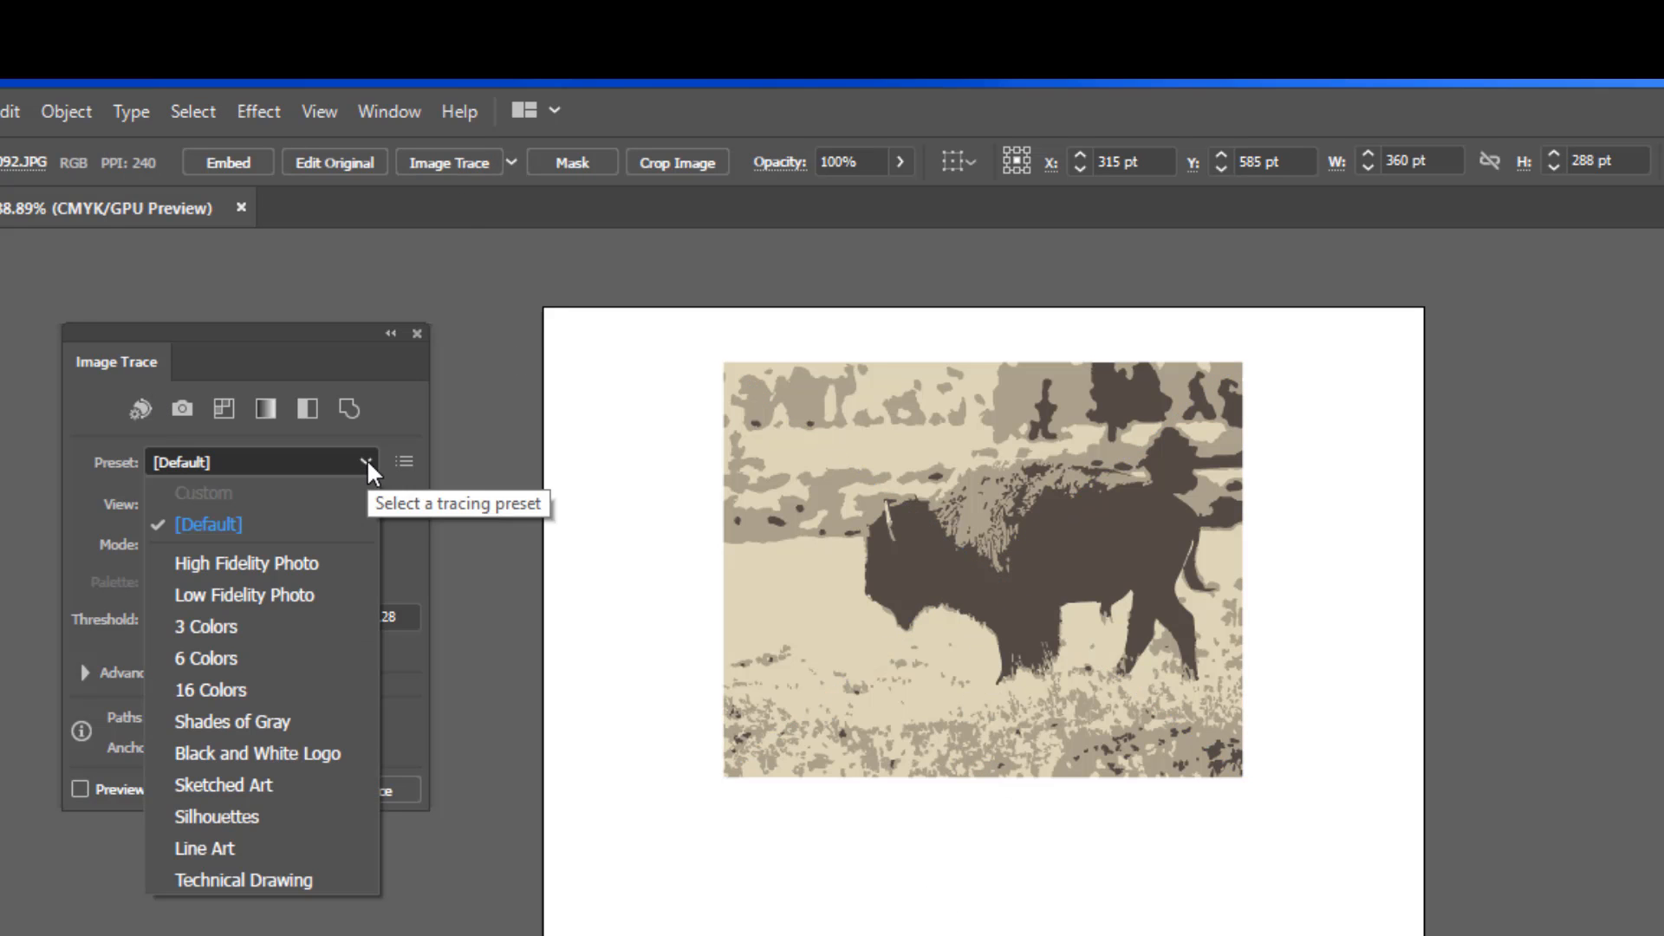
{"action": "left_click", "coordinate": [271, 617]}
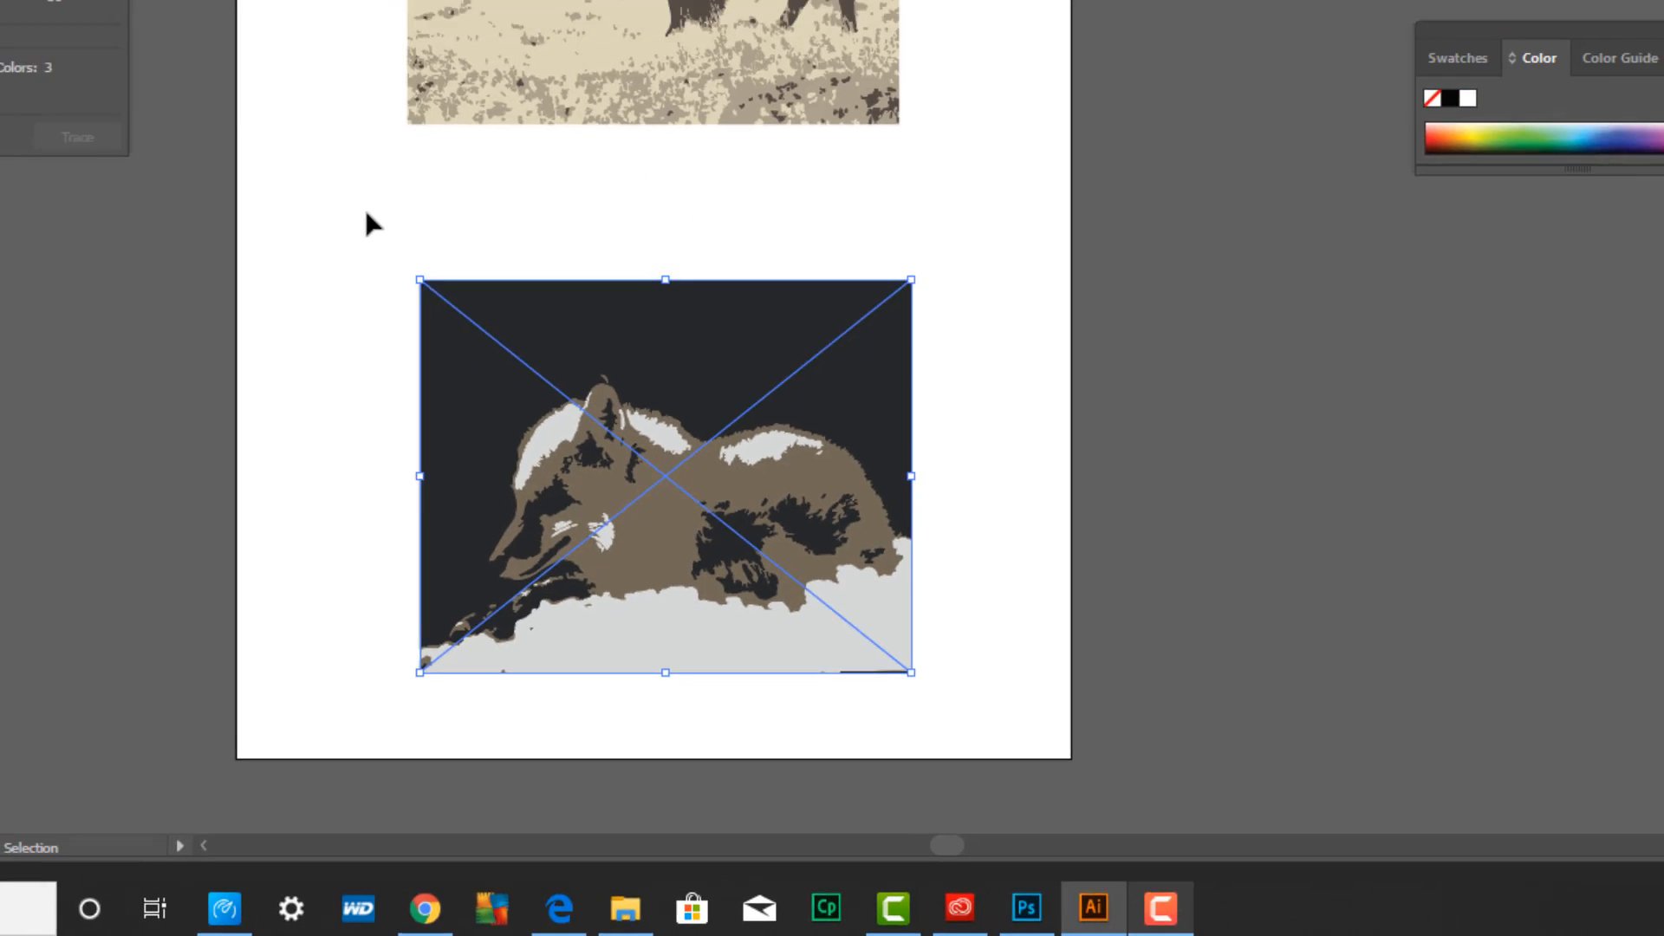
{"action": "left_click", "coordinate": [262, 69]}
{"action": "left_click", "coordinate": [656, 660]}
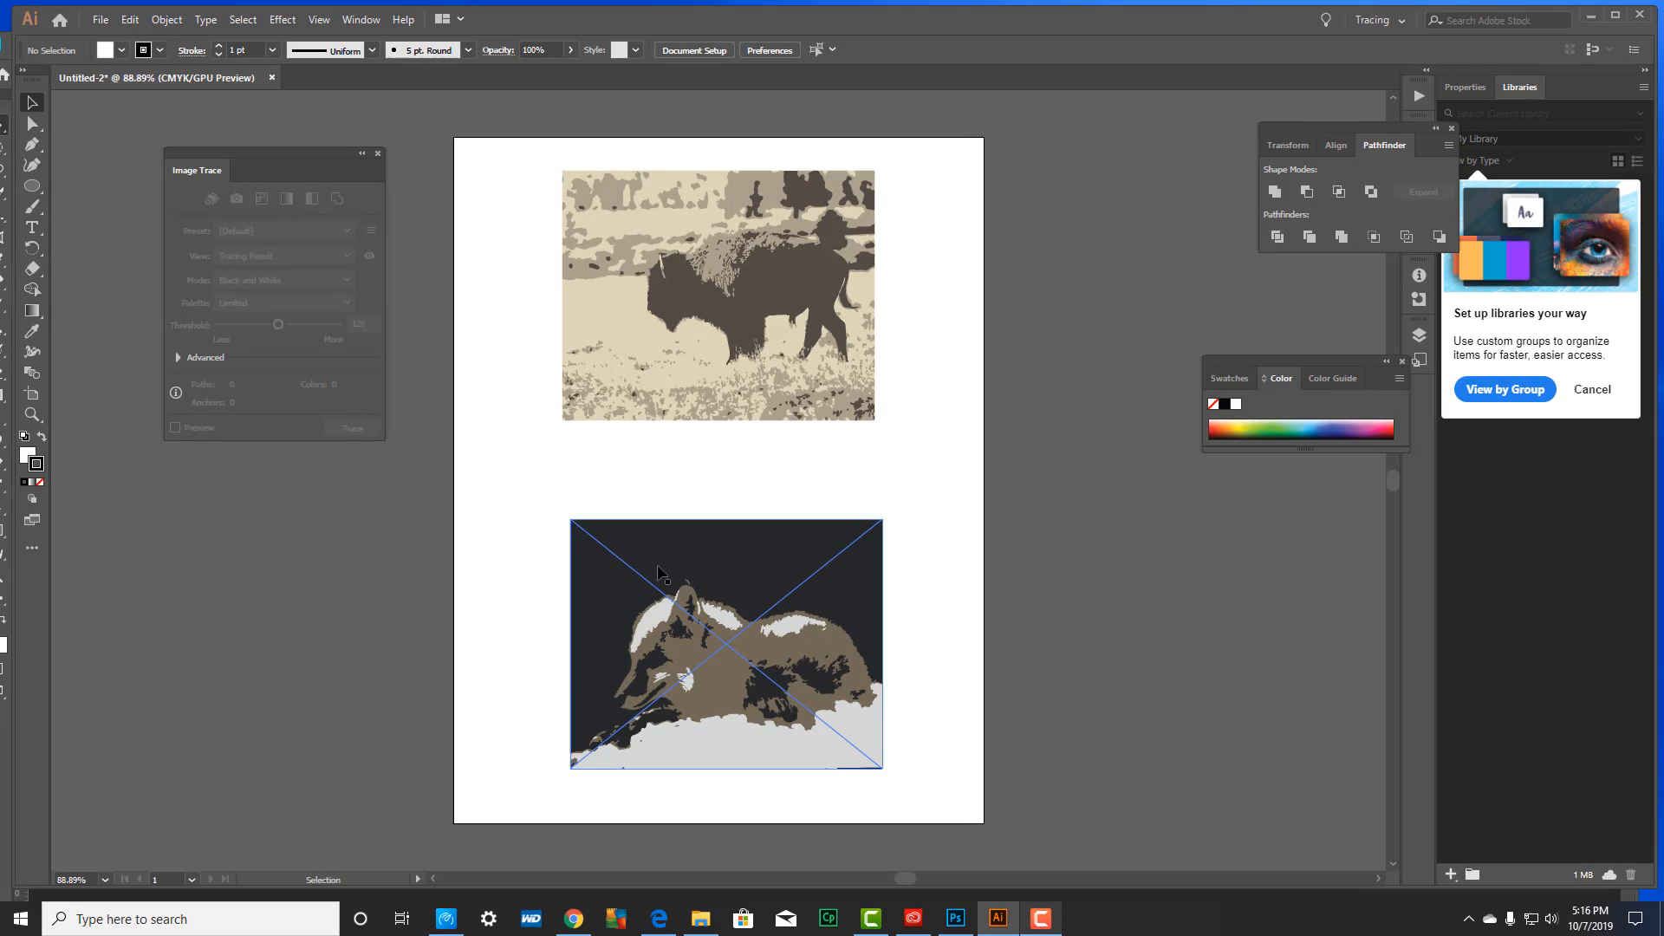
{"action": "left_click", "coordinate": [623, 476]}
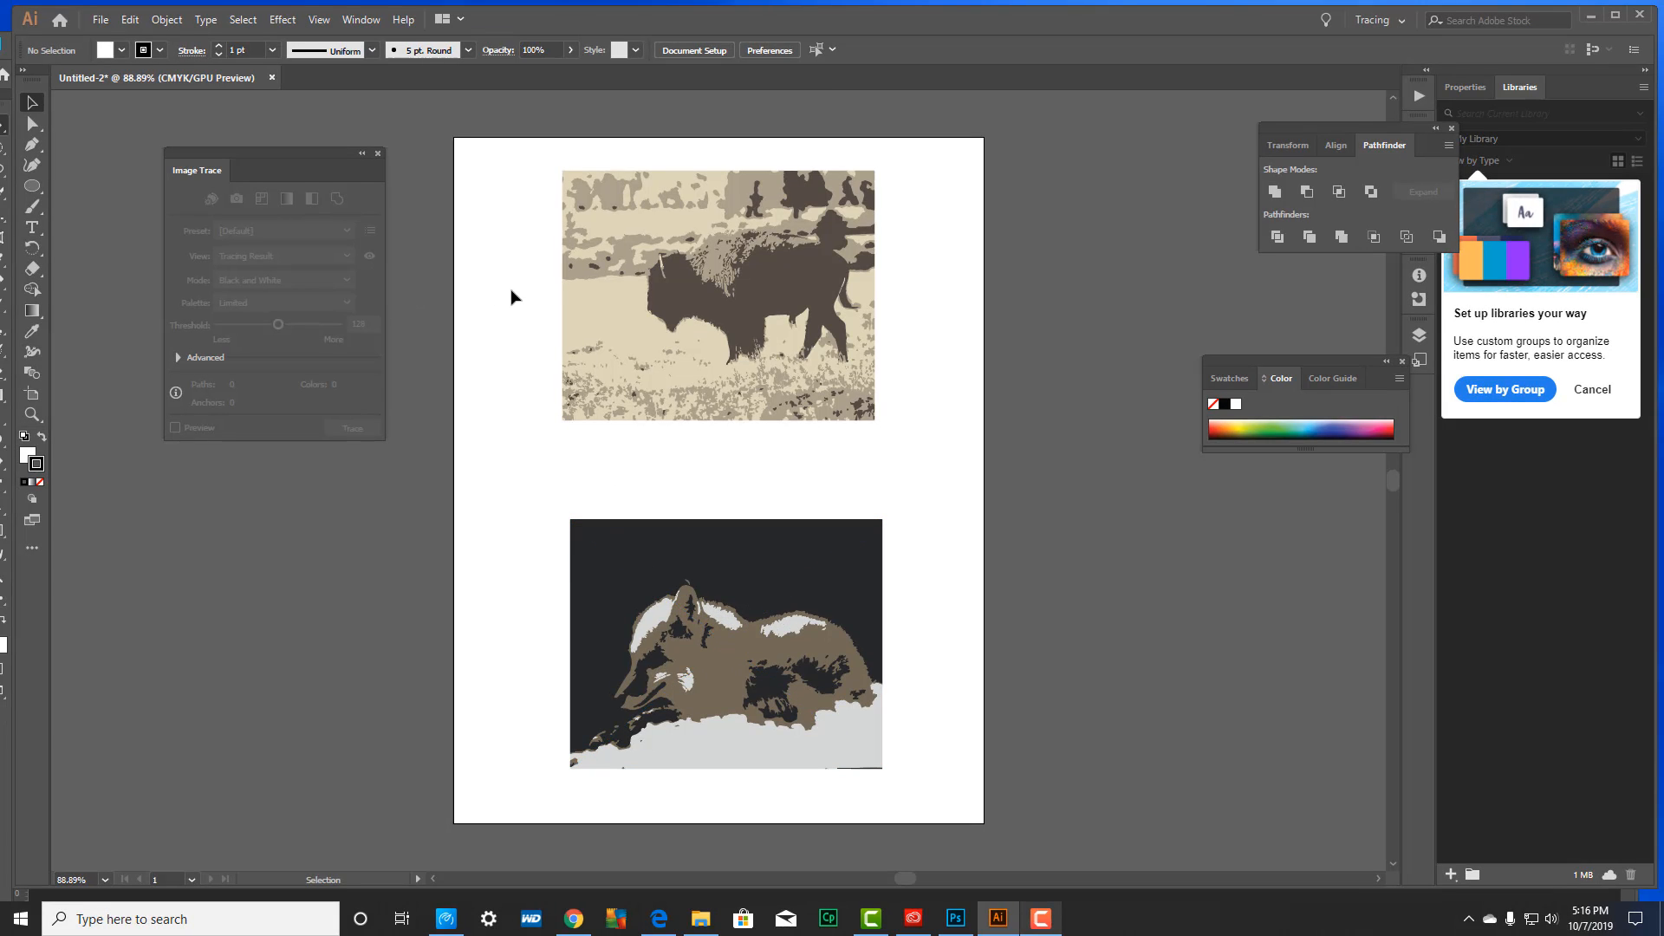
- Make sure the Tracing workspace is active and expand the buffalo trace into editable vector paths
{"action": "left_click", "coordinate": [750, 296]}
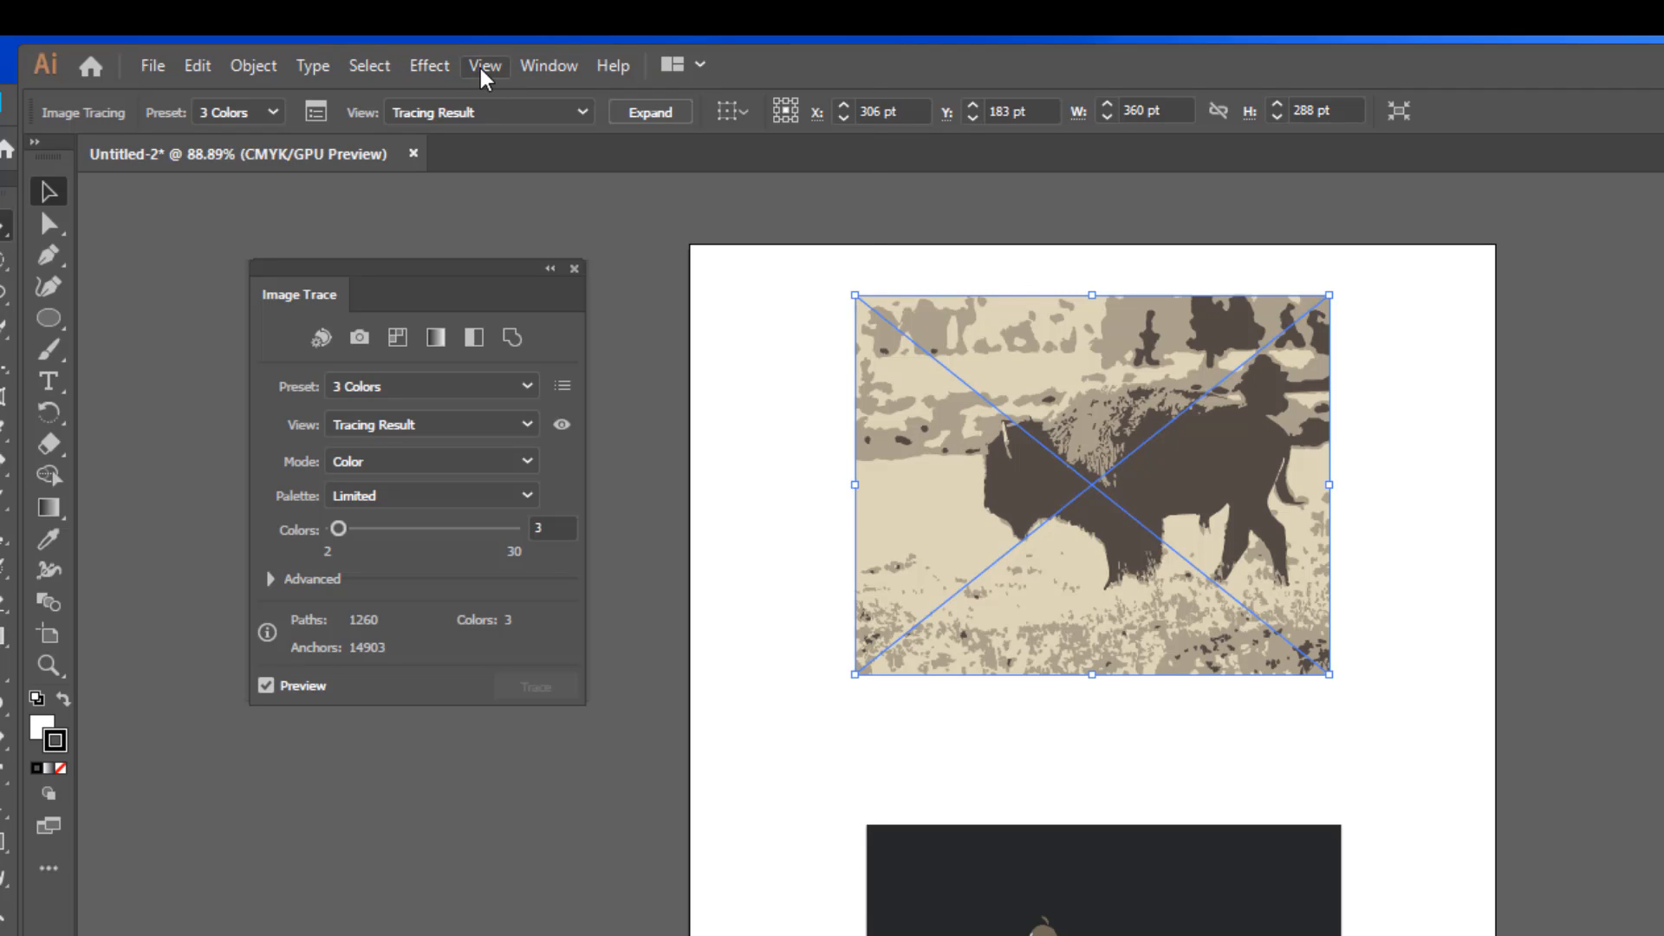
{"action": "left_click", "coordinate": [490, 73]}
{"action": "mouse_move", "coordinate": [555, 66]}
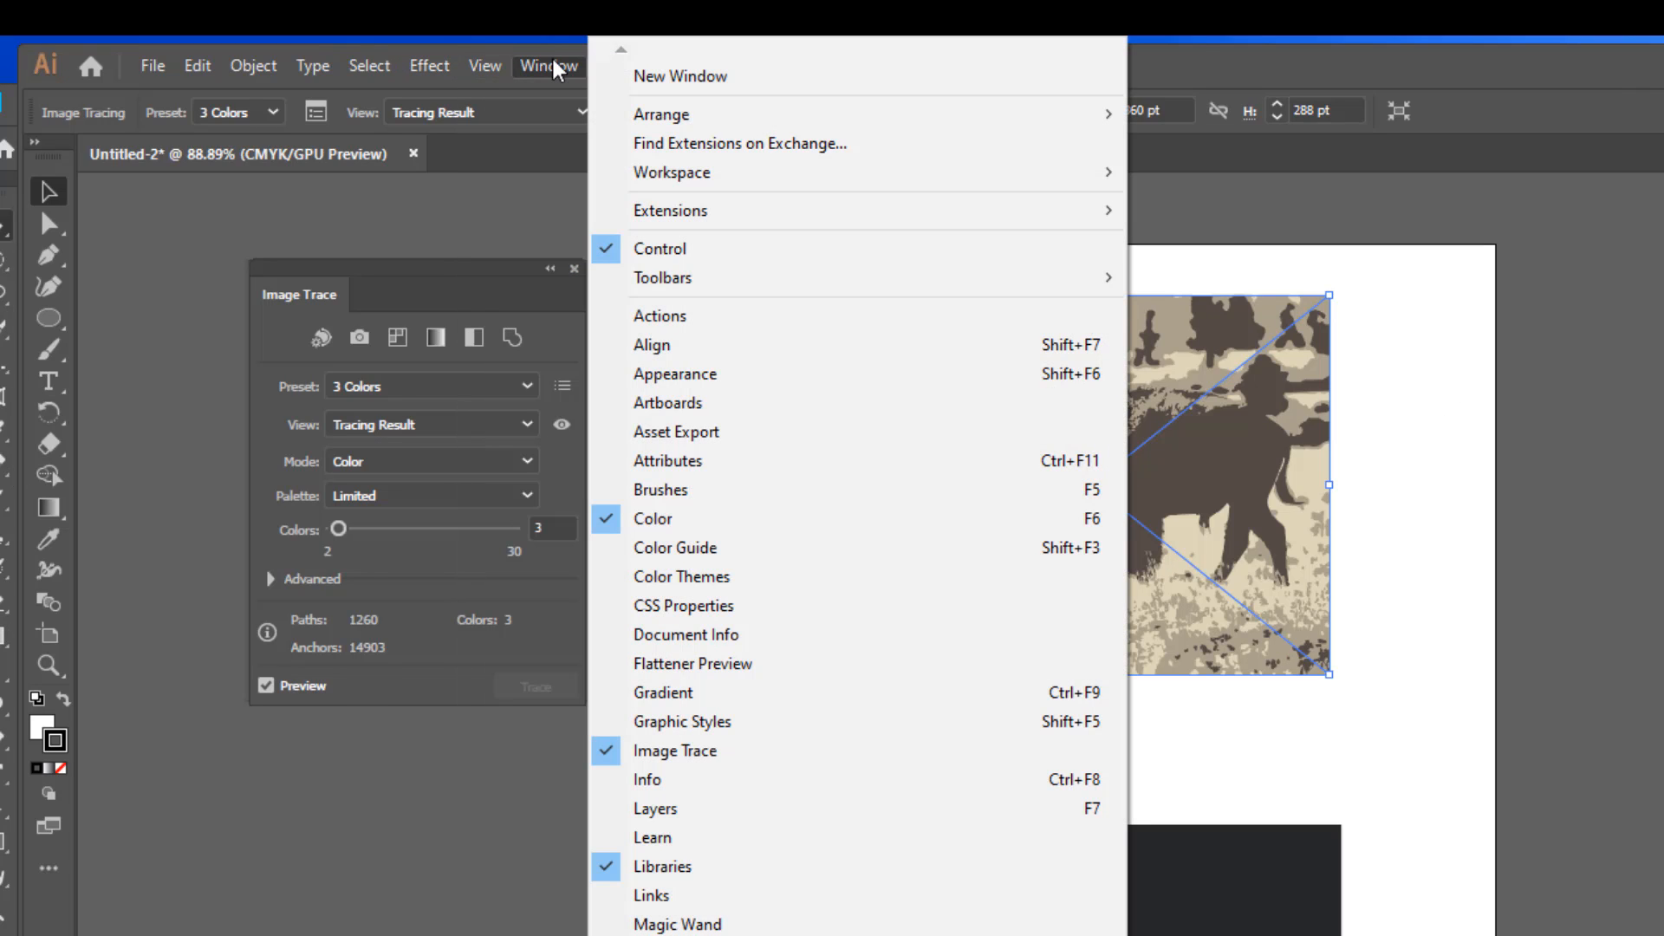
{"action": "mouse_move", "coordinate": [698, 180]}
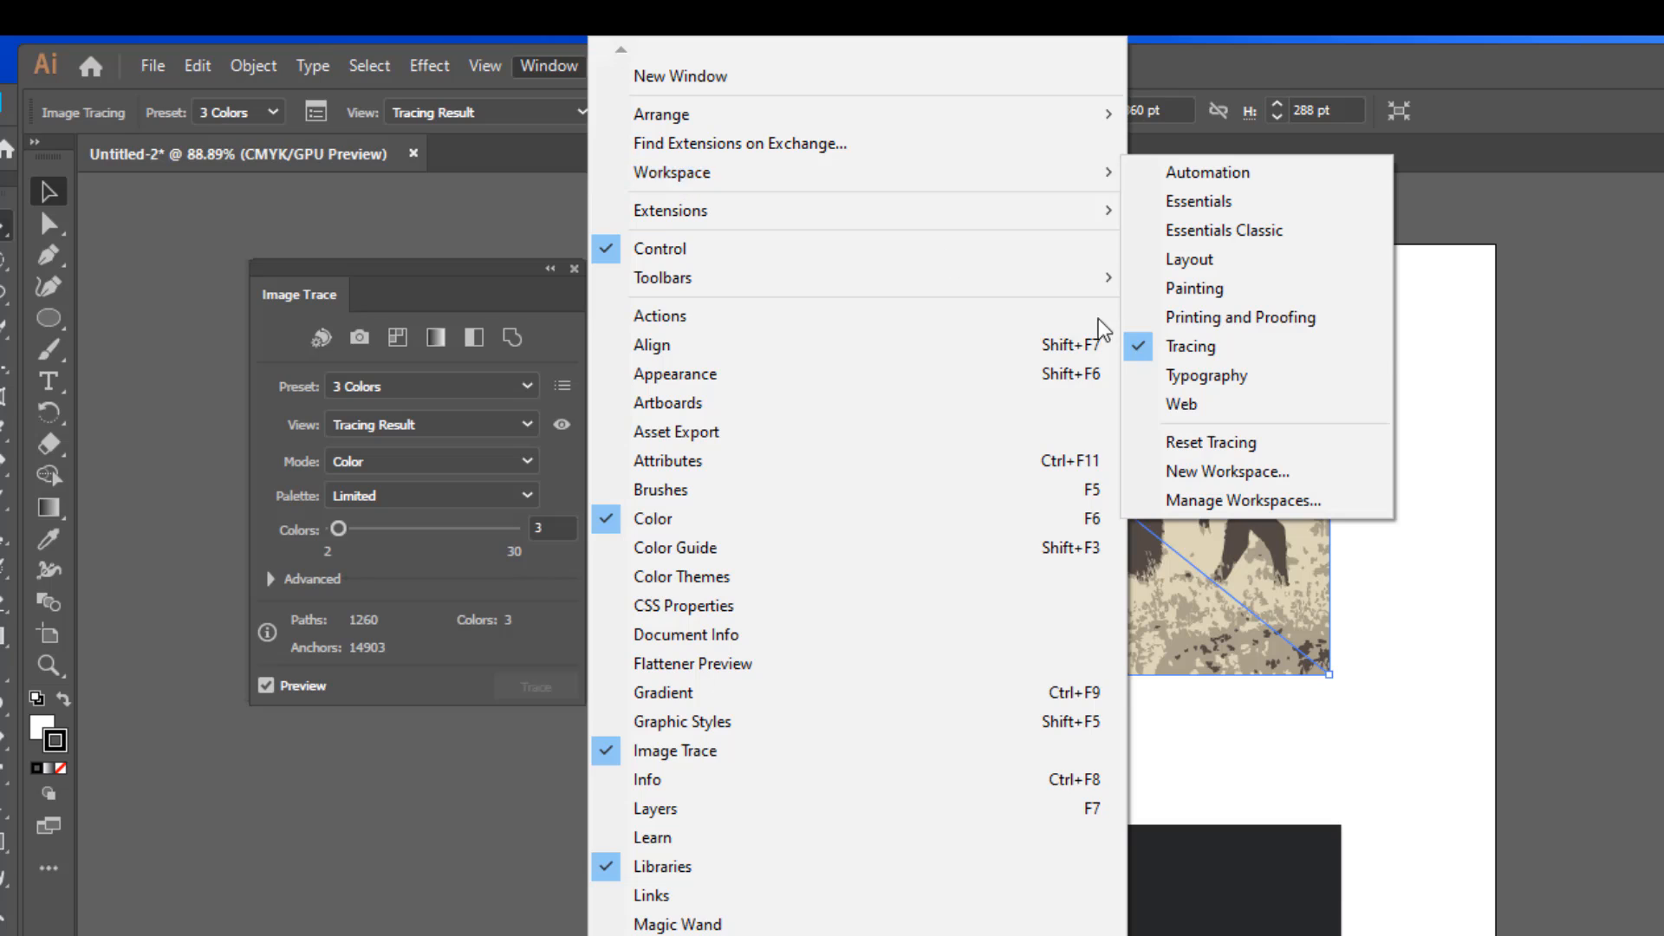
{"action": "left_click", "coordinate": [1192, 351]}
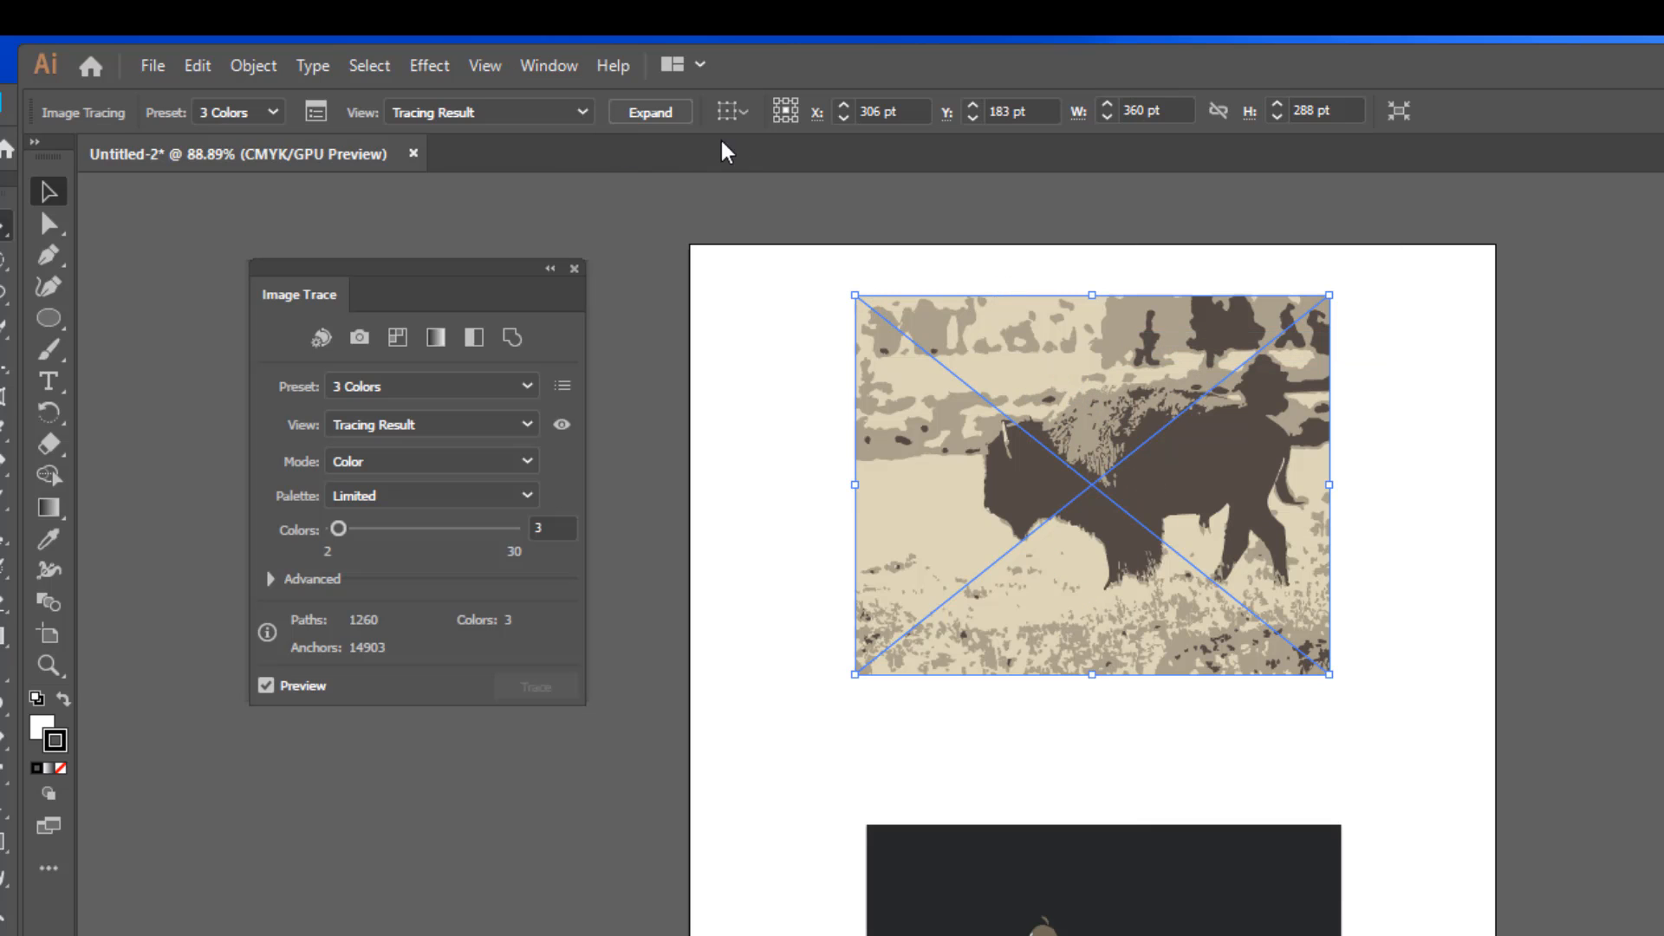
{"action": "left_click", "coordinate": [650, 113]}
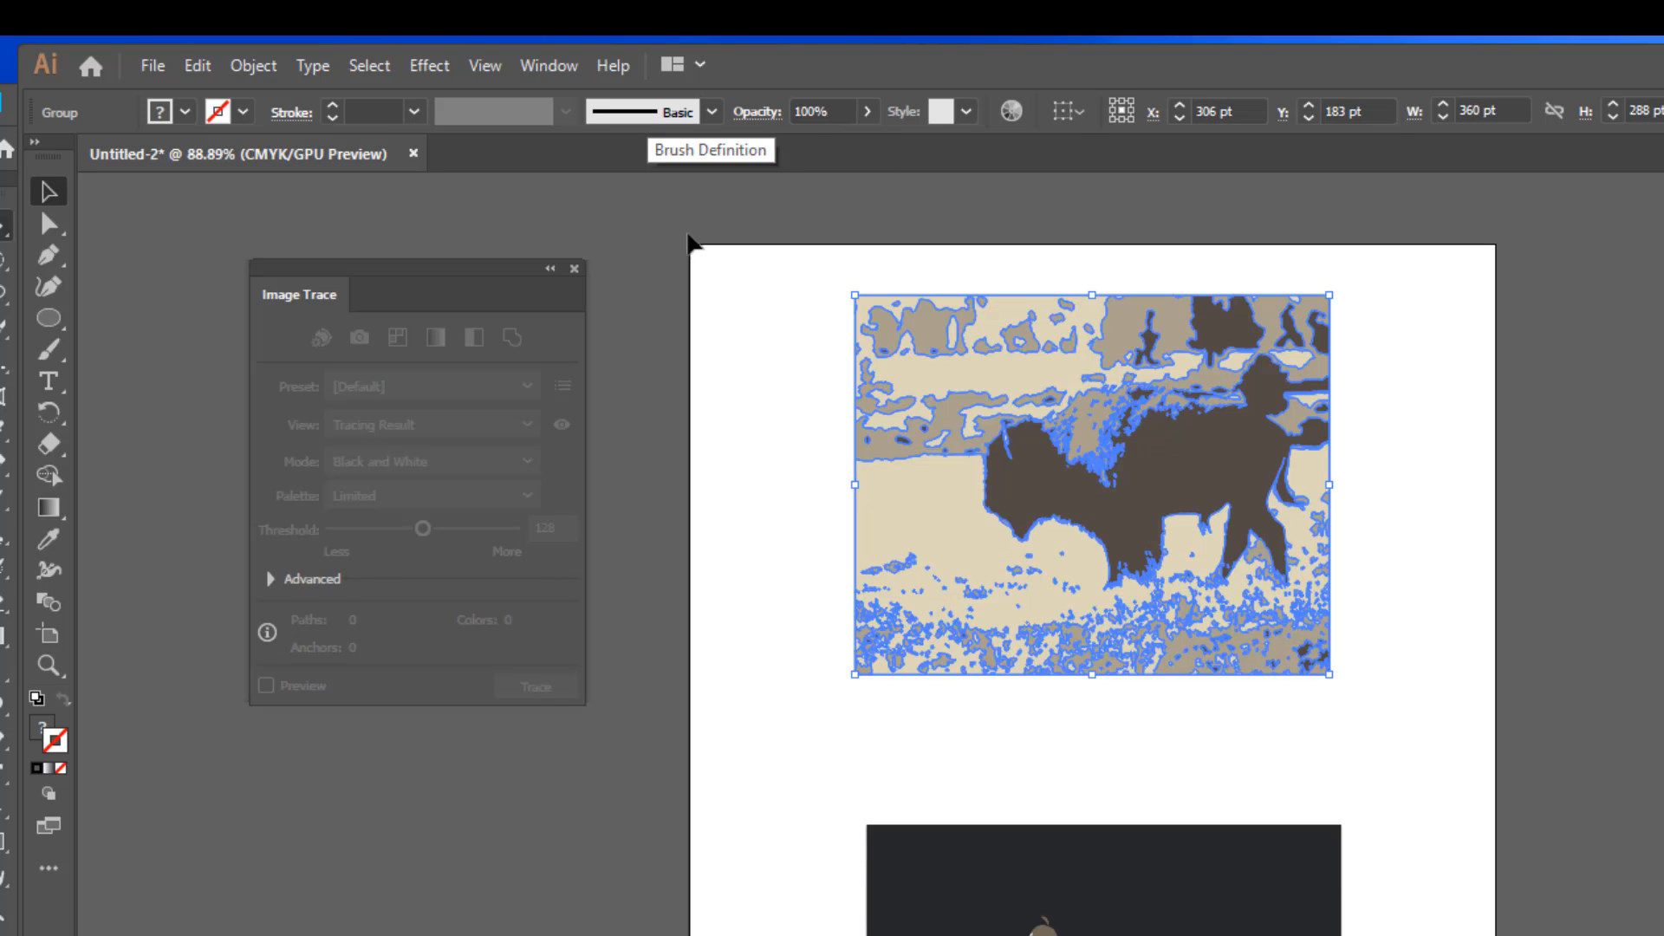
{"action": "left_click", "coordinate": [767, 367]}
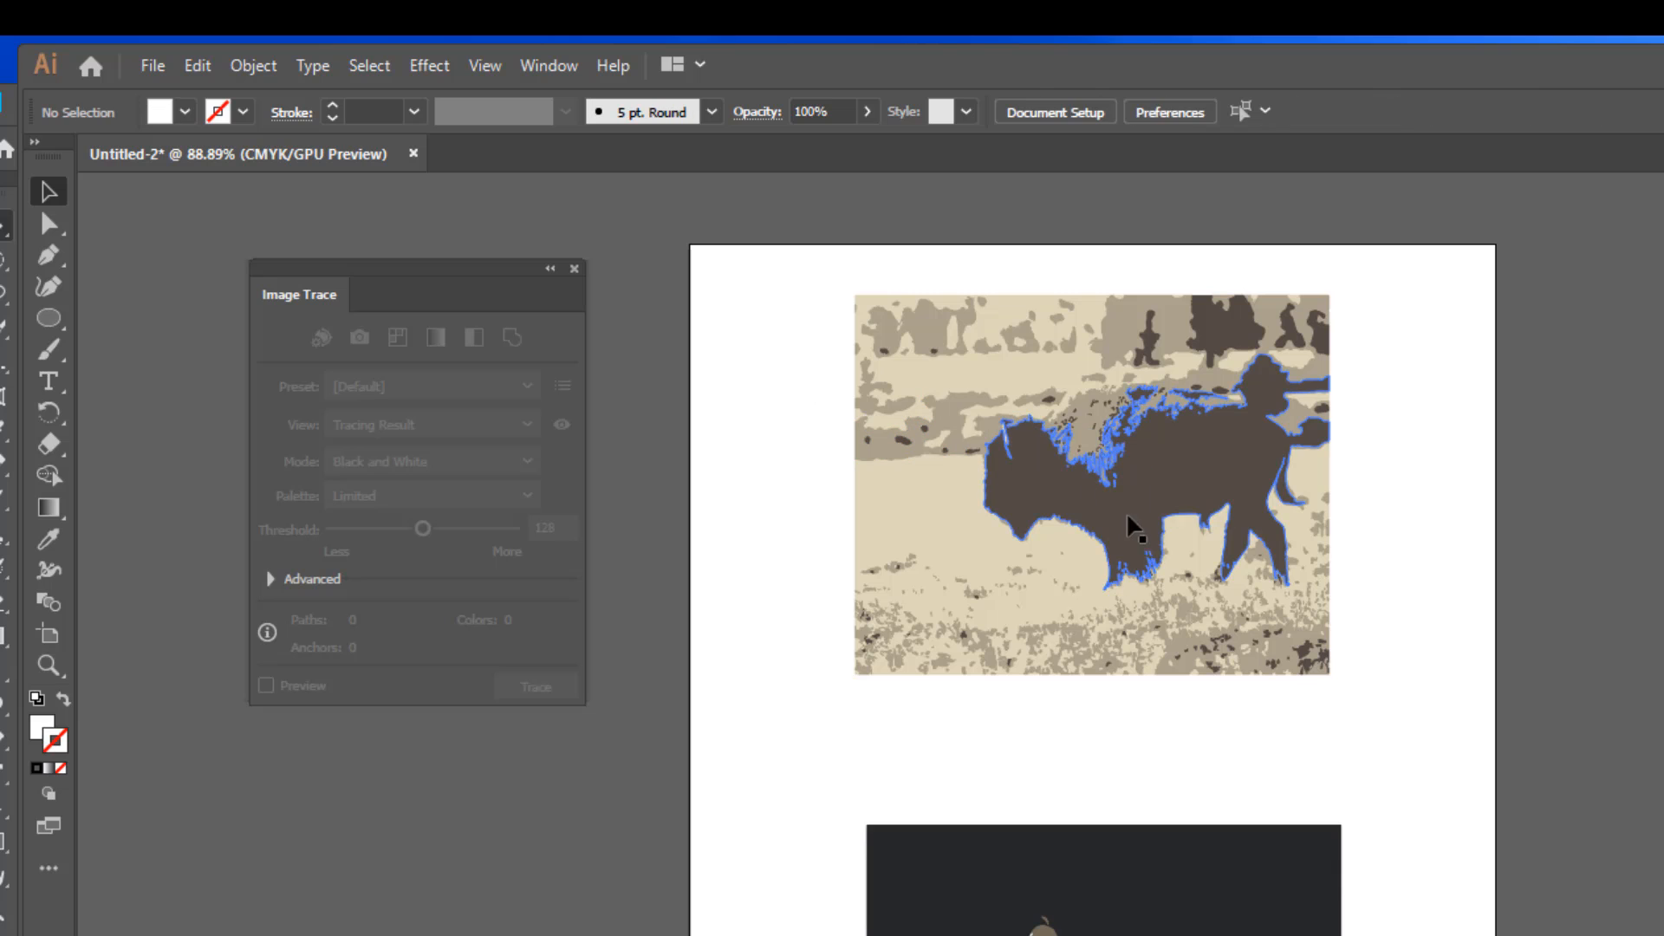
{"action": "left_click", "coordinate": [1087, 509]}
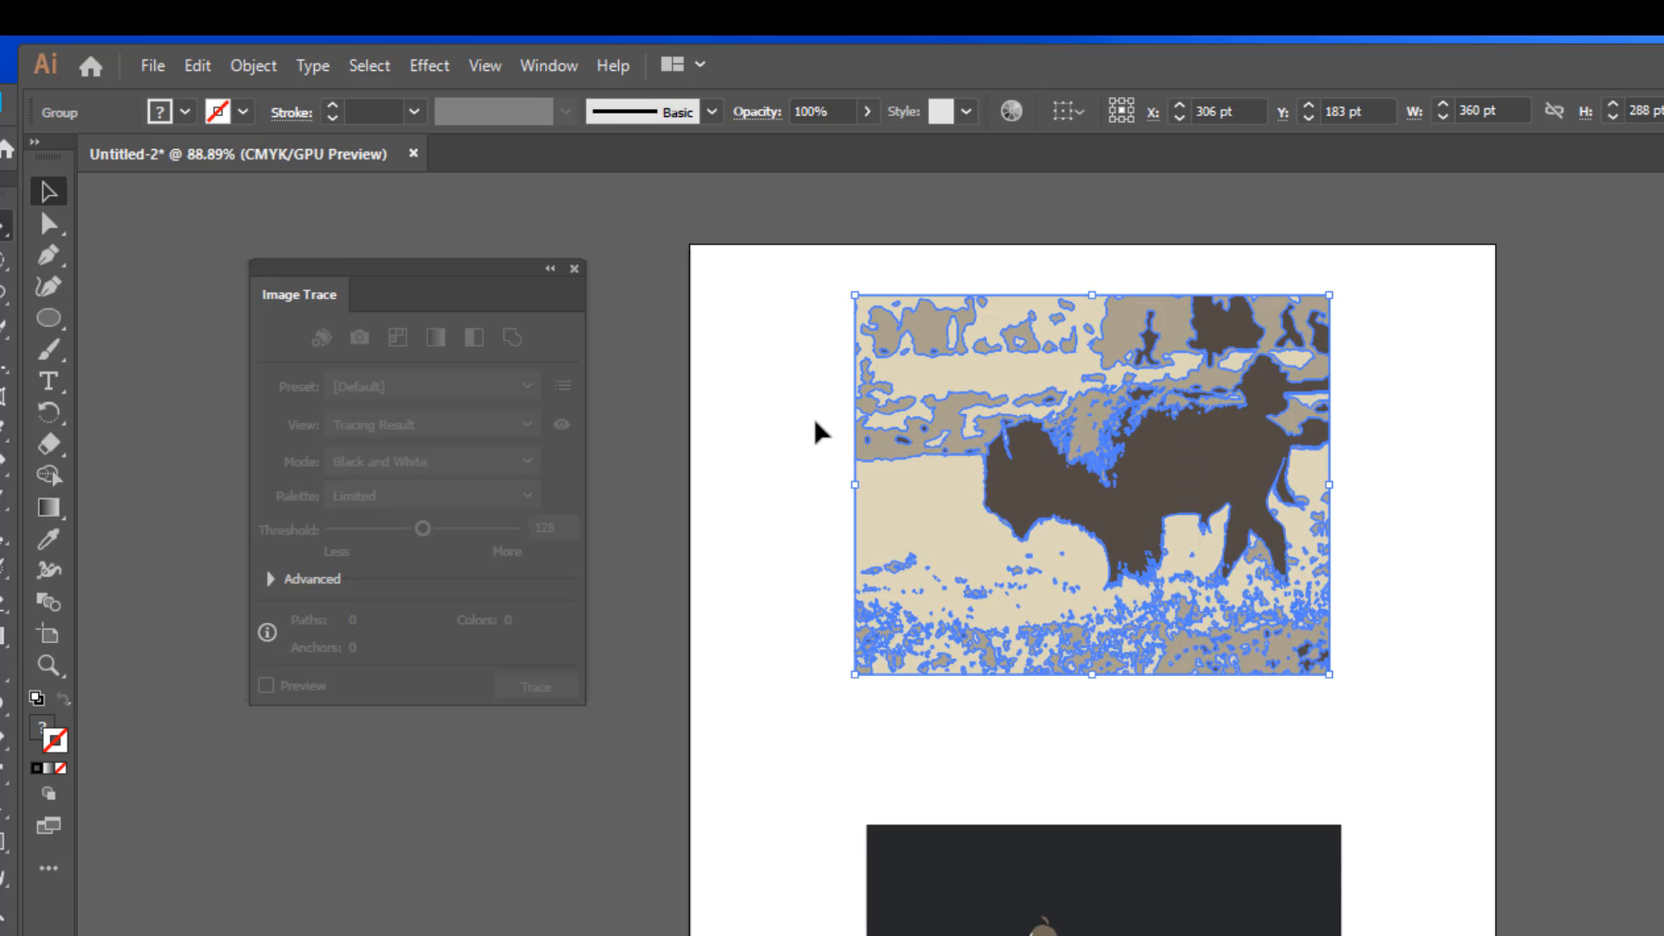
{"action": "left_click", "coordinate": [819, 431]}
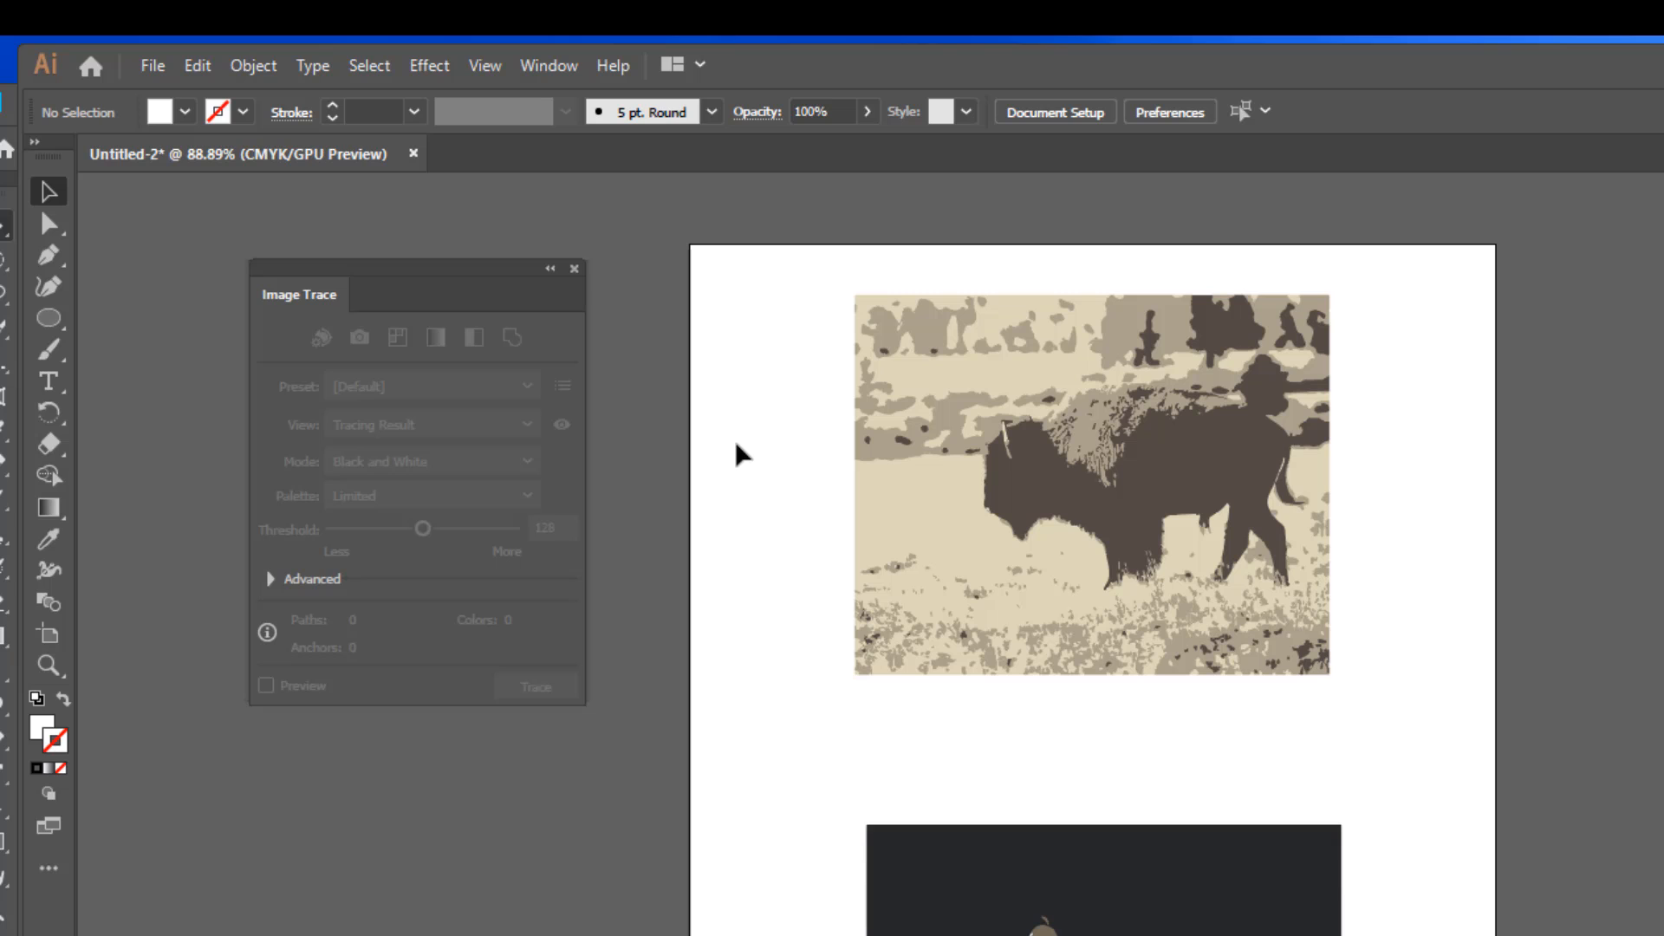
- Expand the fox trace into editable vector paths and deselect it
{"action": "left_click", "coordinate": [1044, 927]}
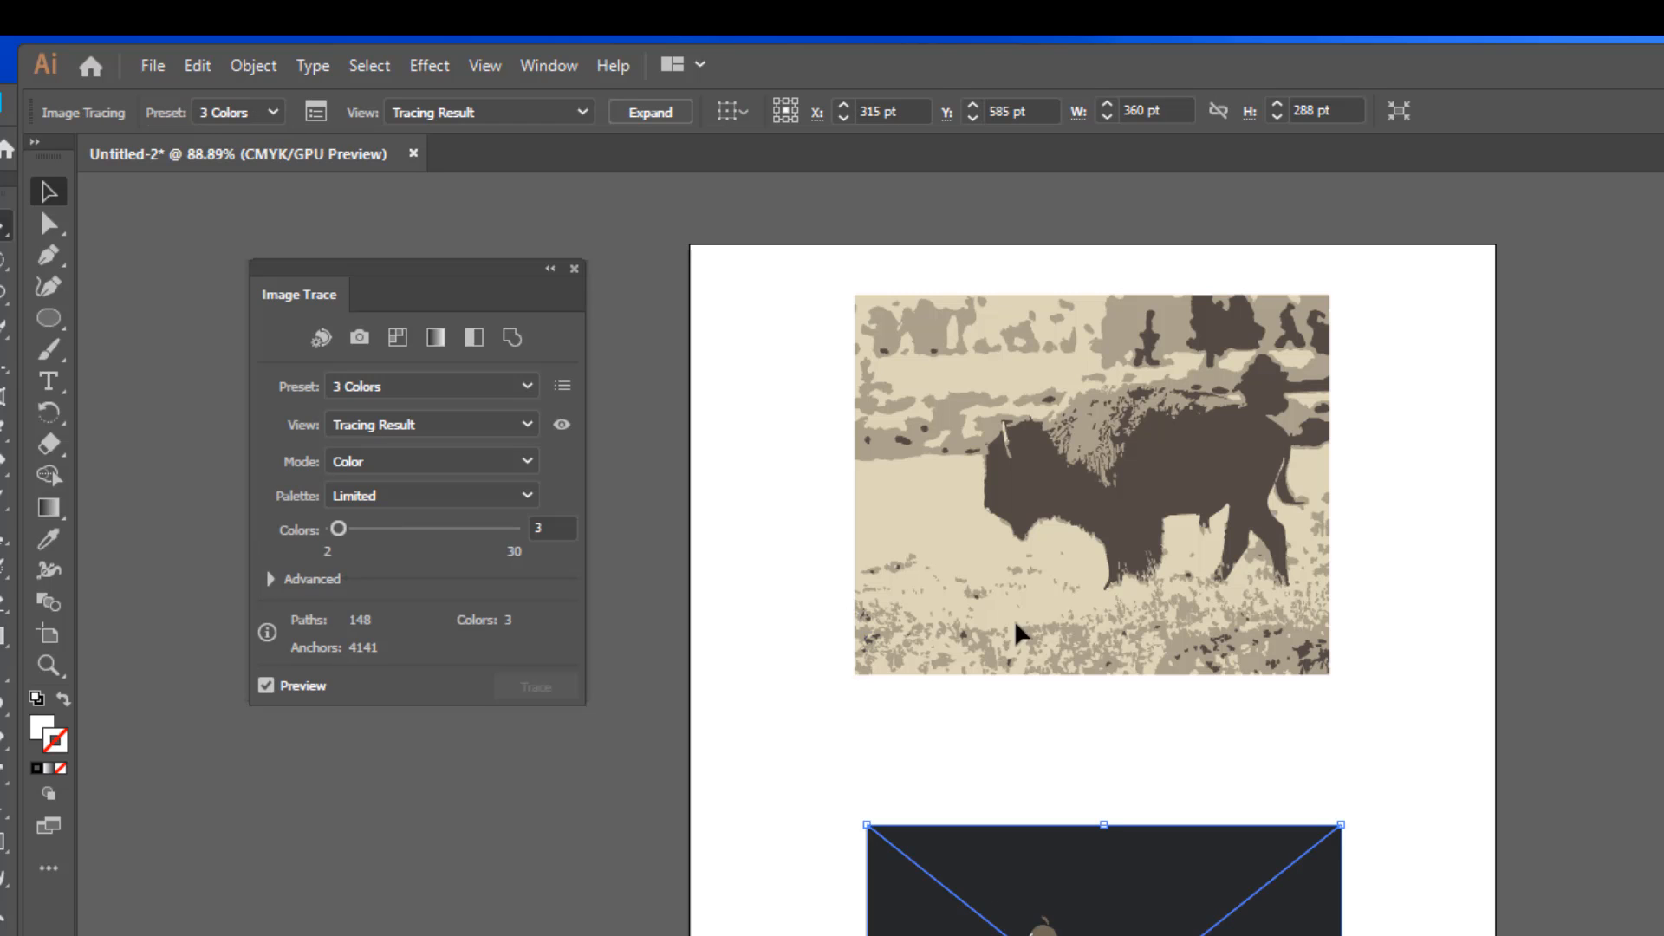
{"action": "left_click", "coordinate": [650, 112]}
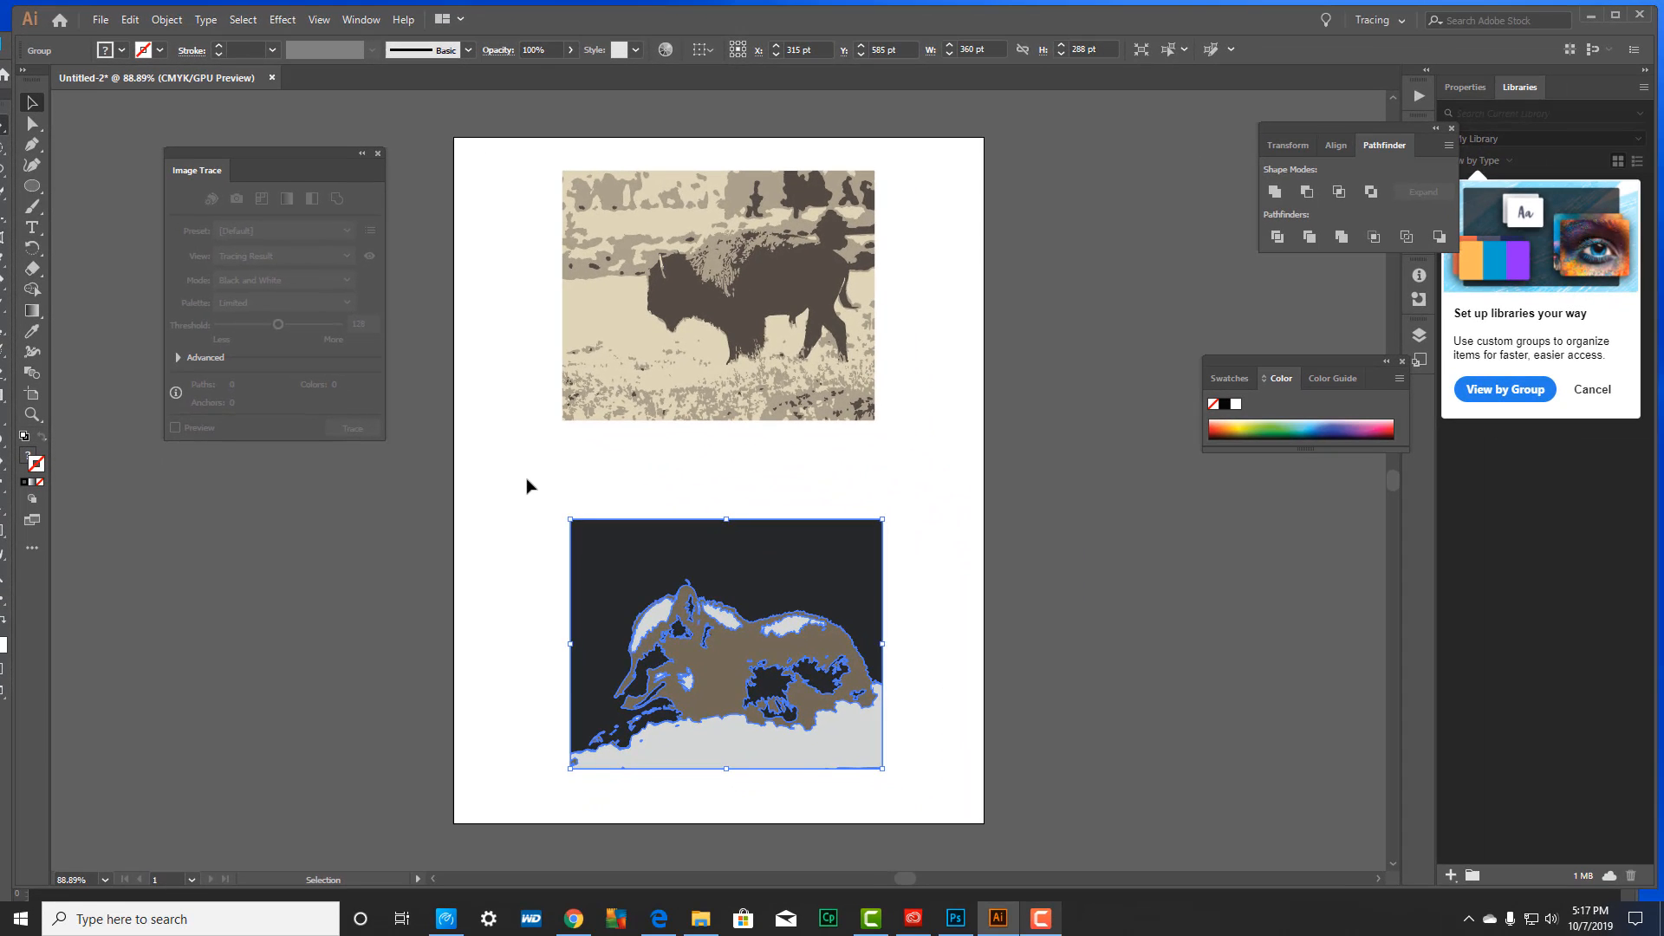
{"action": "left_click", "coordinate": [526, 486]}
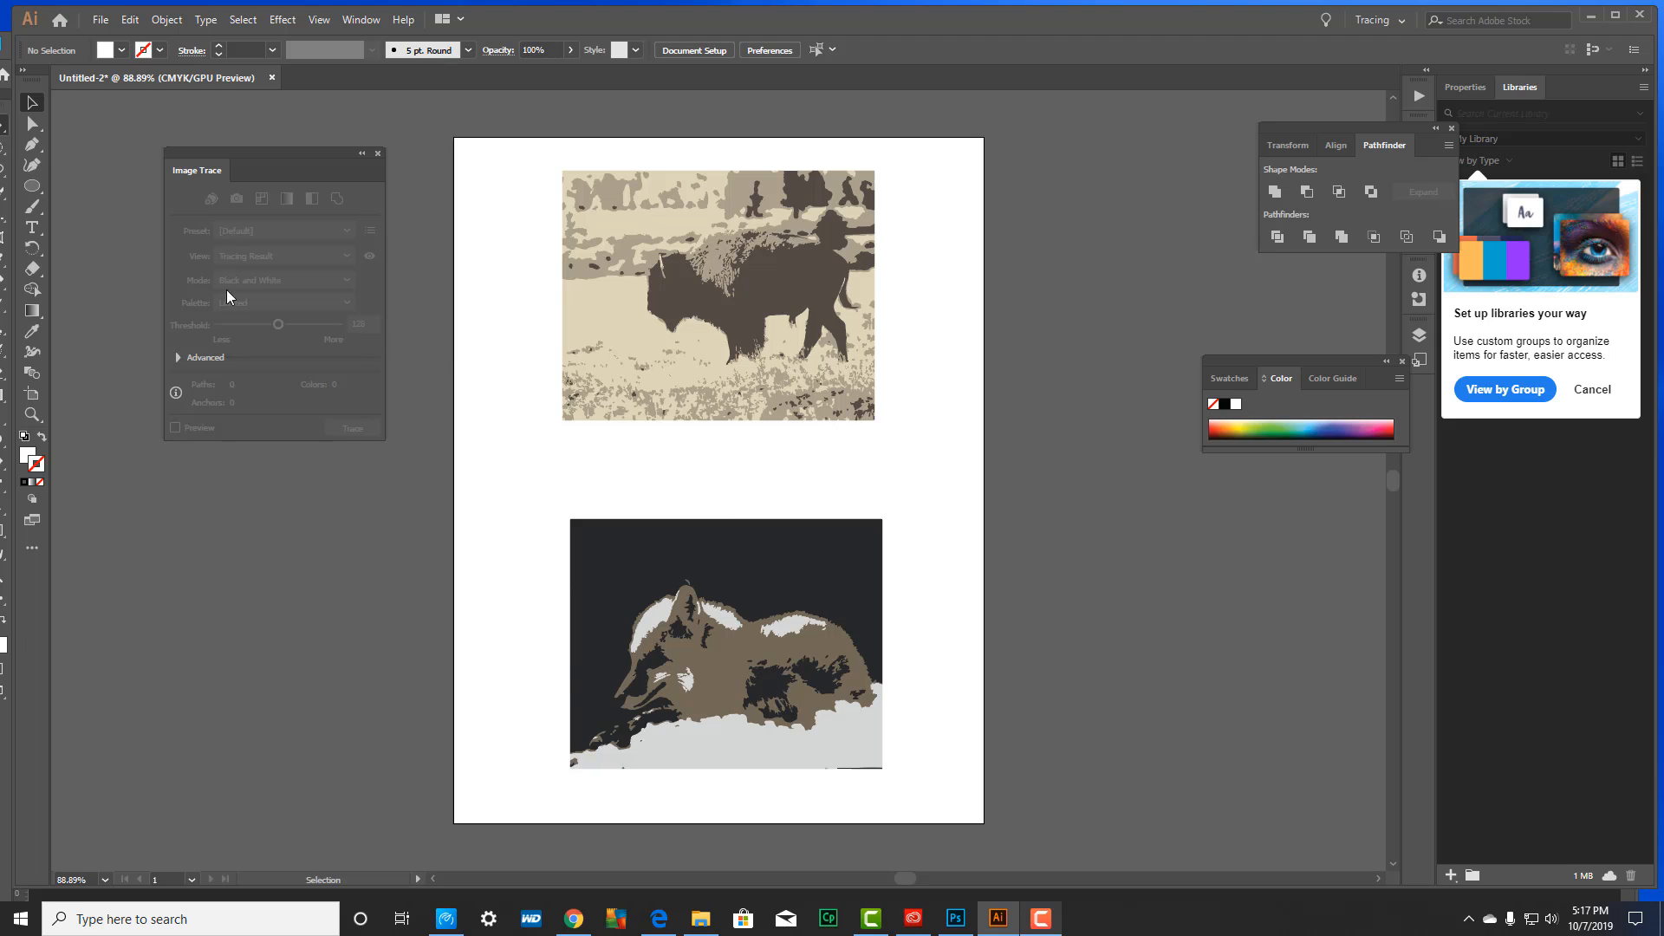
- Create a 200 by 200 pt circle with the Ellipse tool and place it over the buffalo's head
{"action": "left_click", "coordinate": [35, 187]}
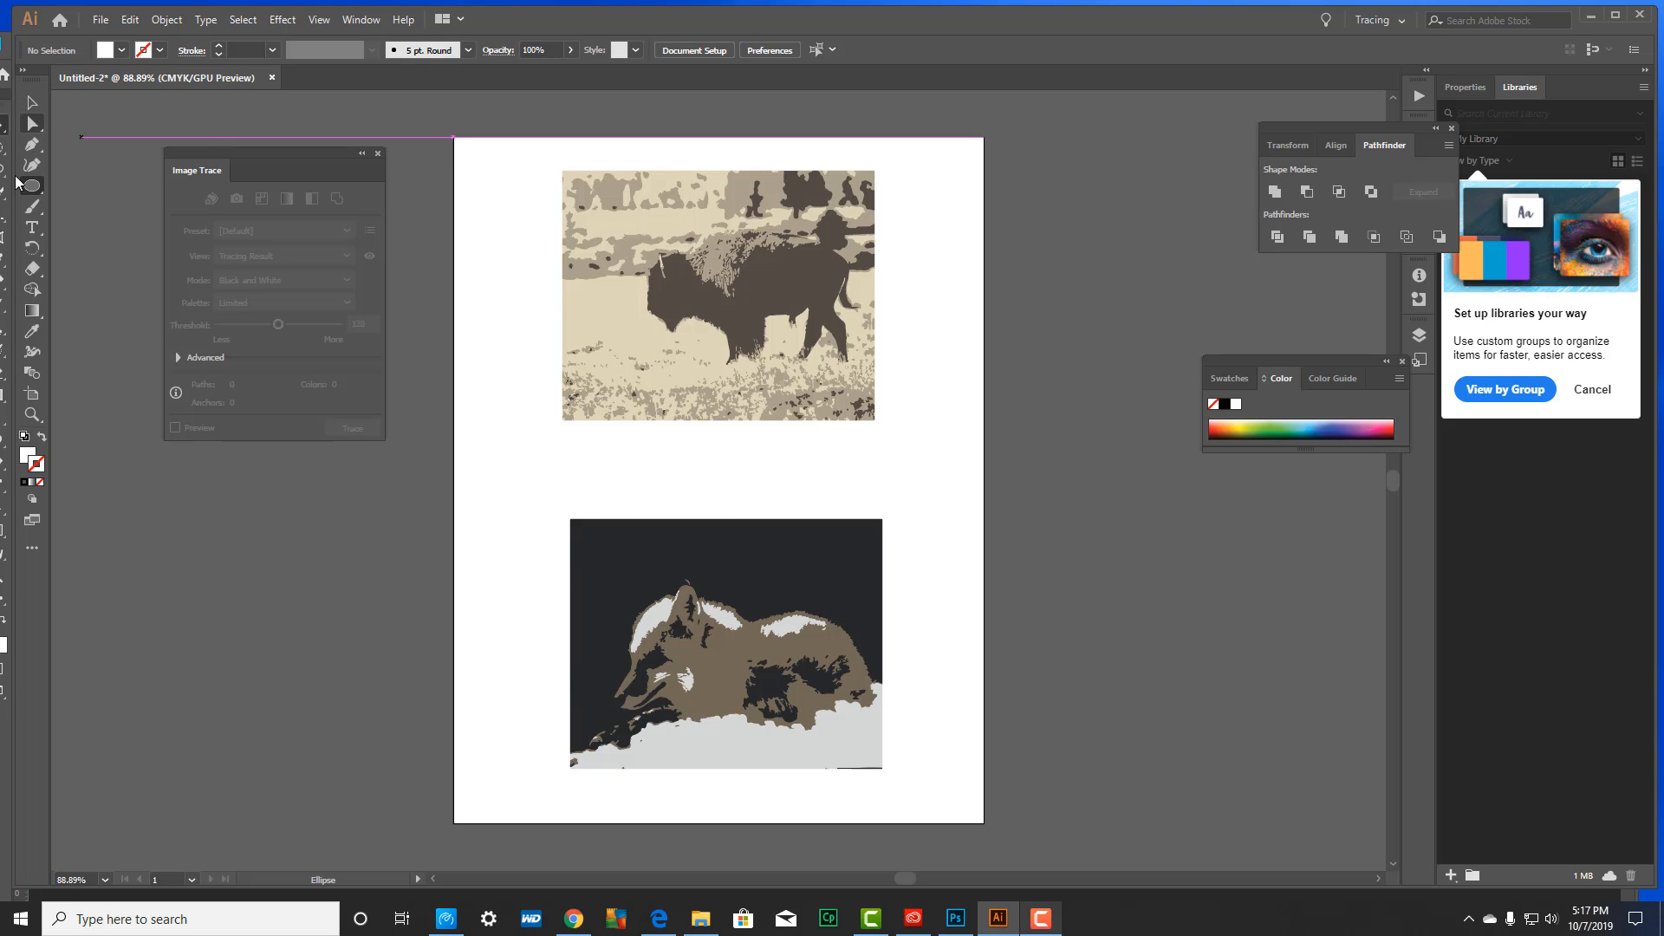
{"action": "left_click", "coordinate": [502, 368]}
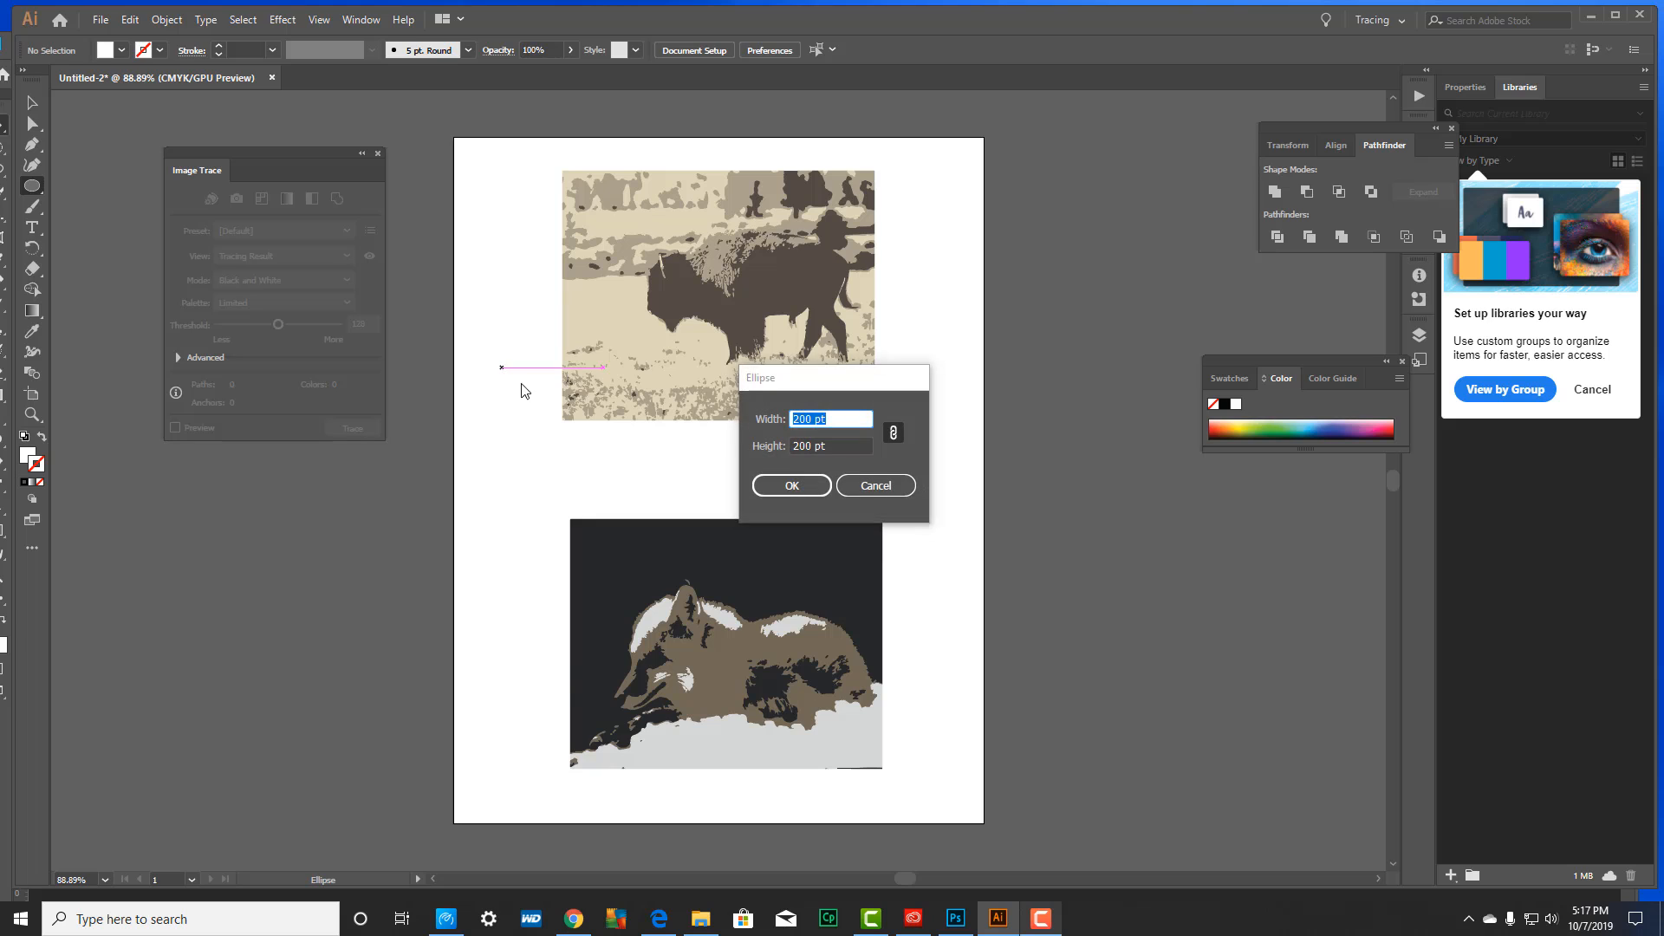
{"action": "left_click_drag", "start_coordinate": [838, 387], "coordinate": [994, 299]}
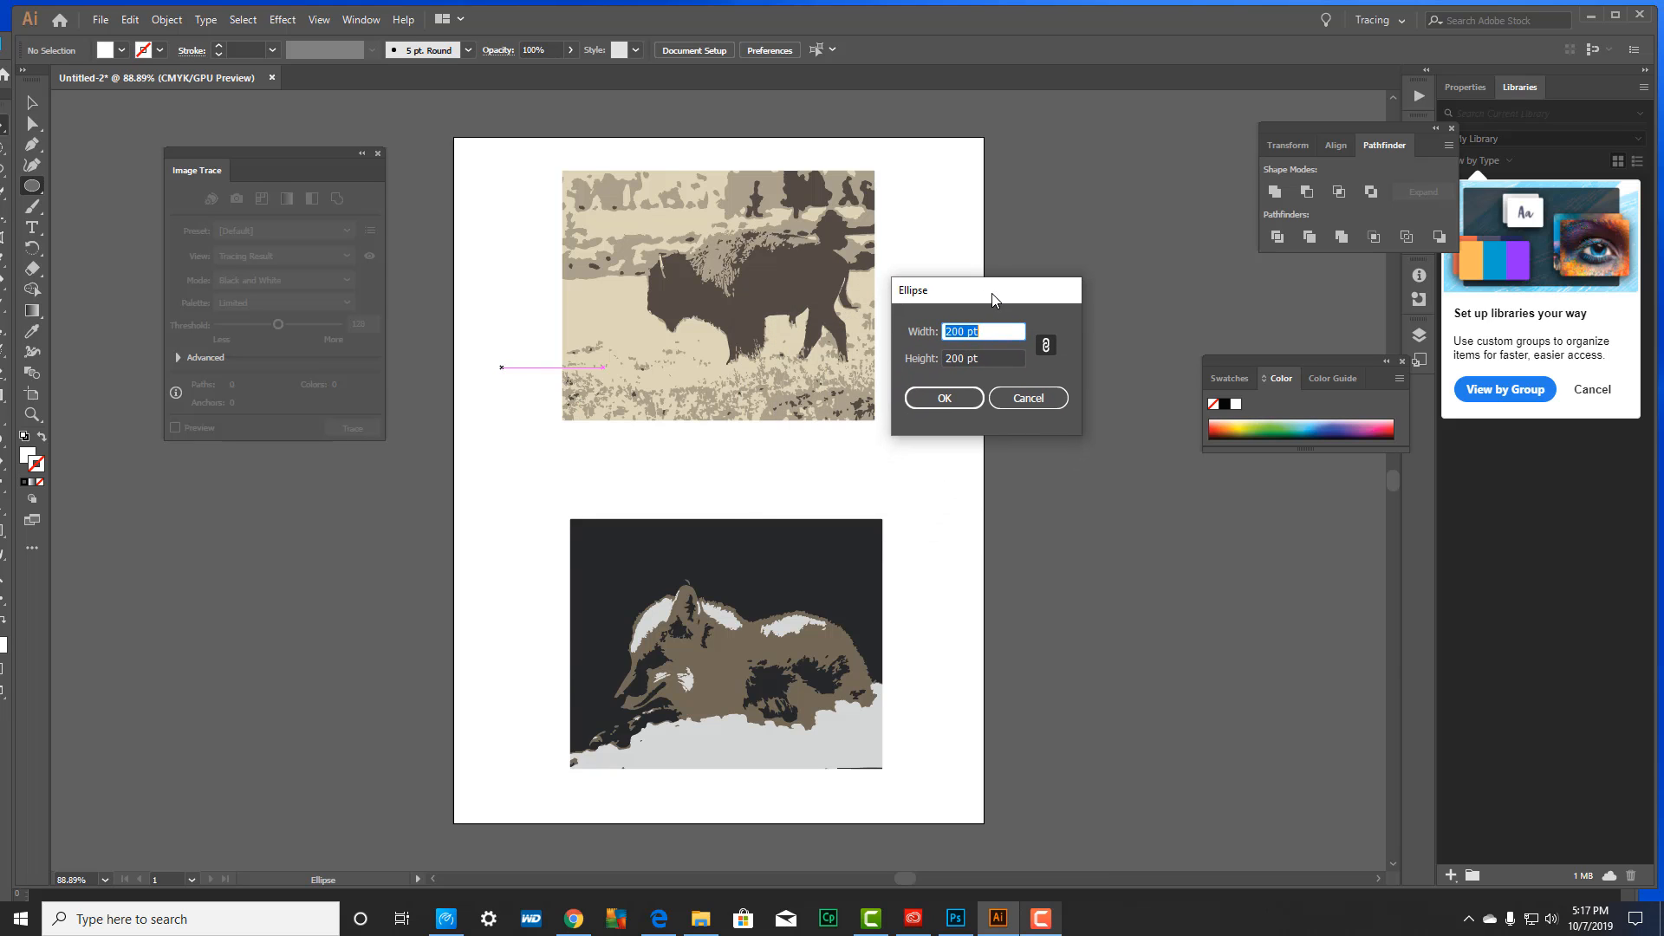
{"action": "left_click", "coordinate": [945, 399]}
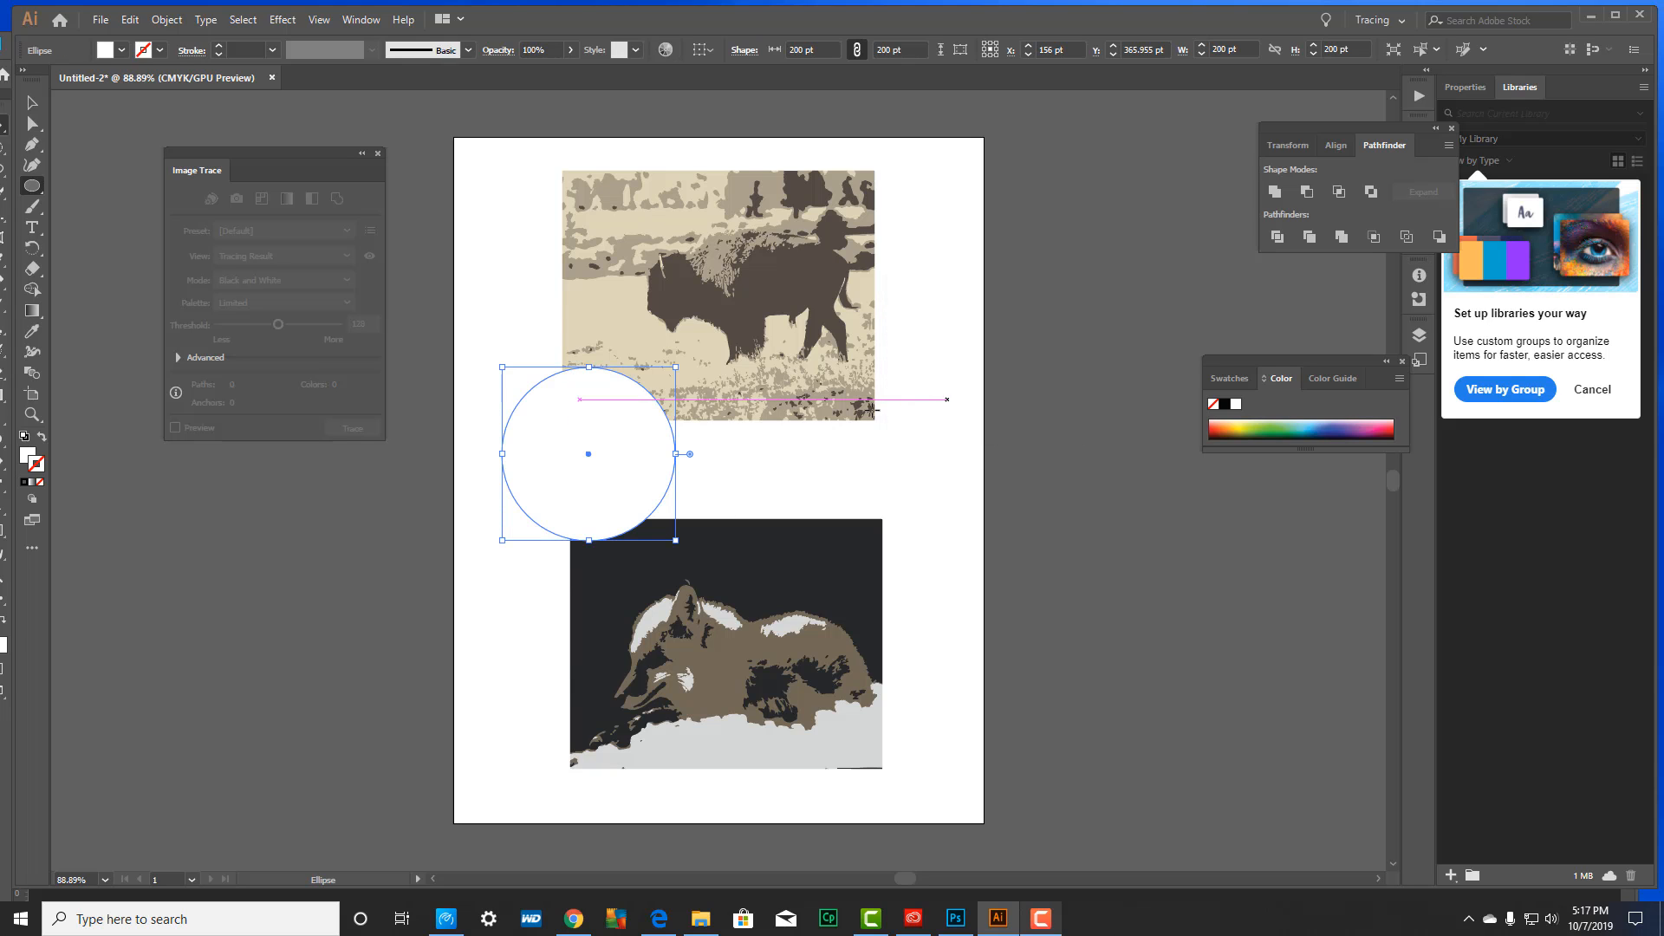
{"action": "left_click", "coordinate": [32, 103]}
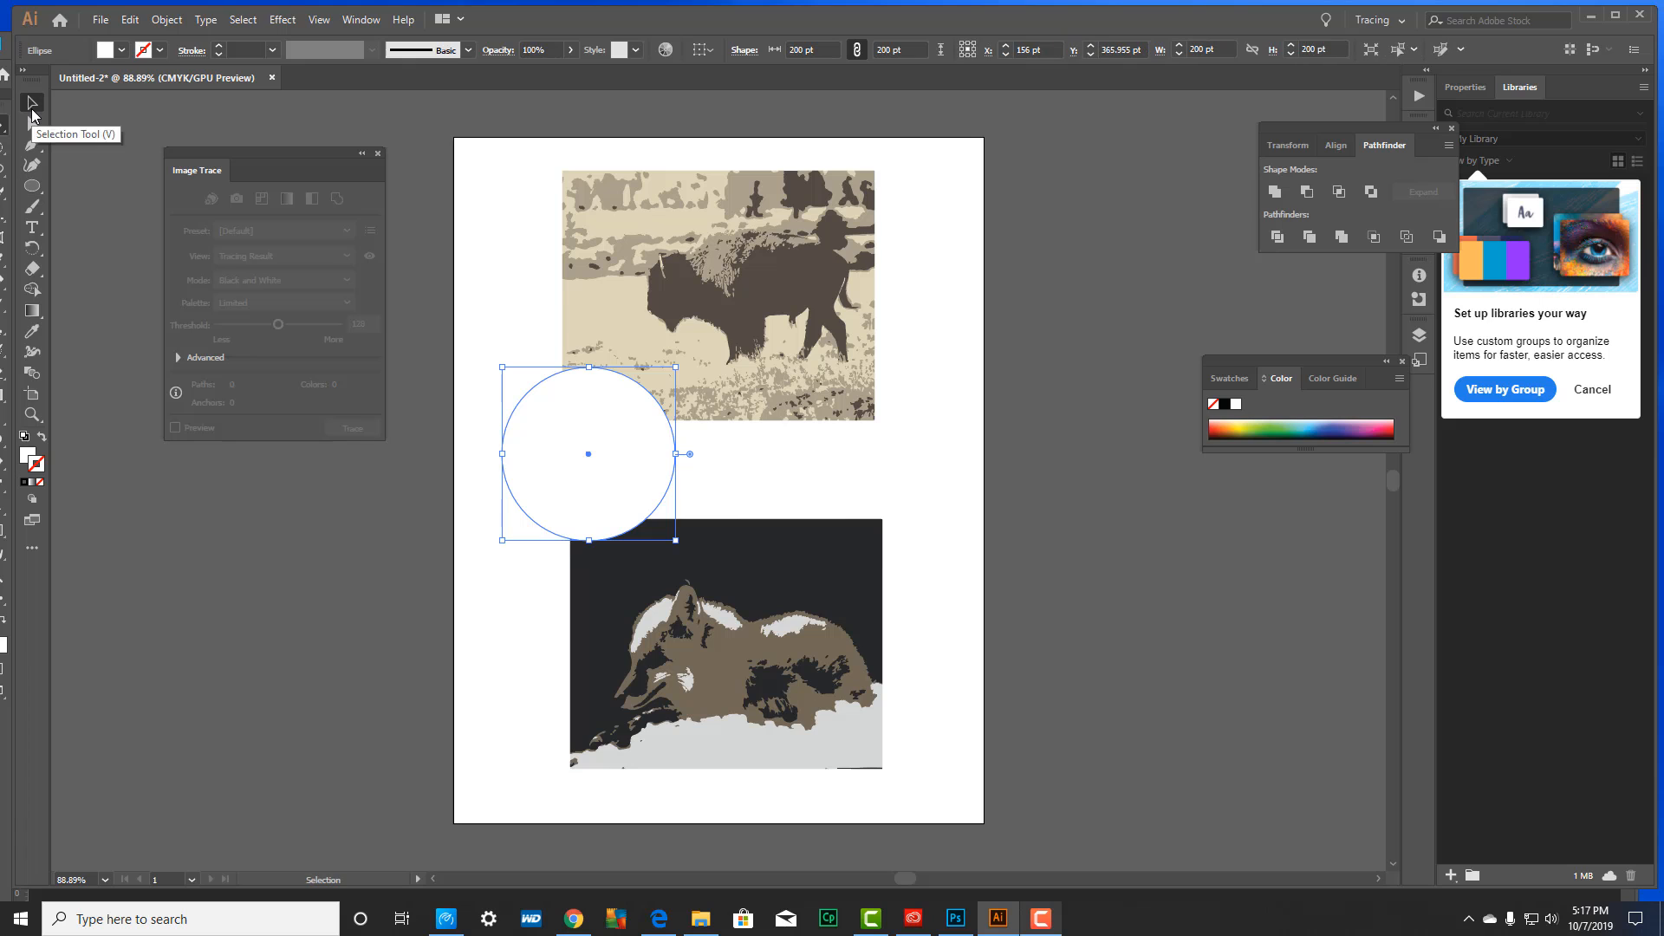
{"action": "left_click_drag", "start_coordinate": [606, 465], "coordinate": [689, 293]}
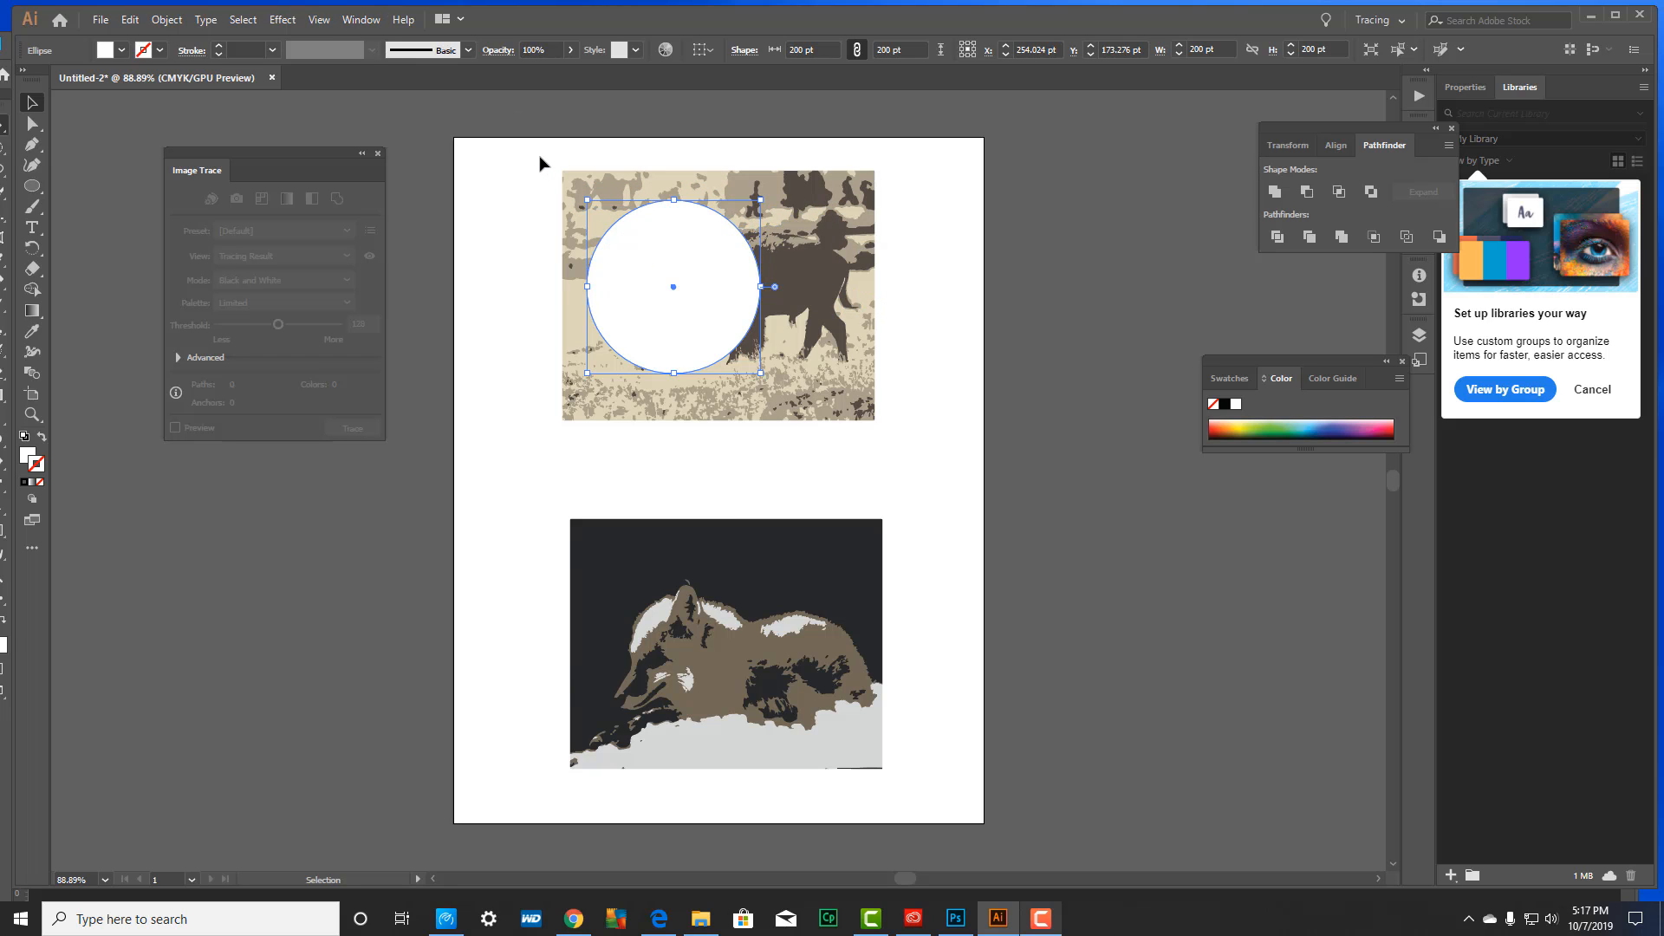
- Select the buffalo artwork together with its circle and trim it to the circle with the Pathfinder Crop operation
{"action": "left_click_drag", "start_coordinate": [539, 157], "coordinate": [891, 430]}
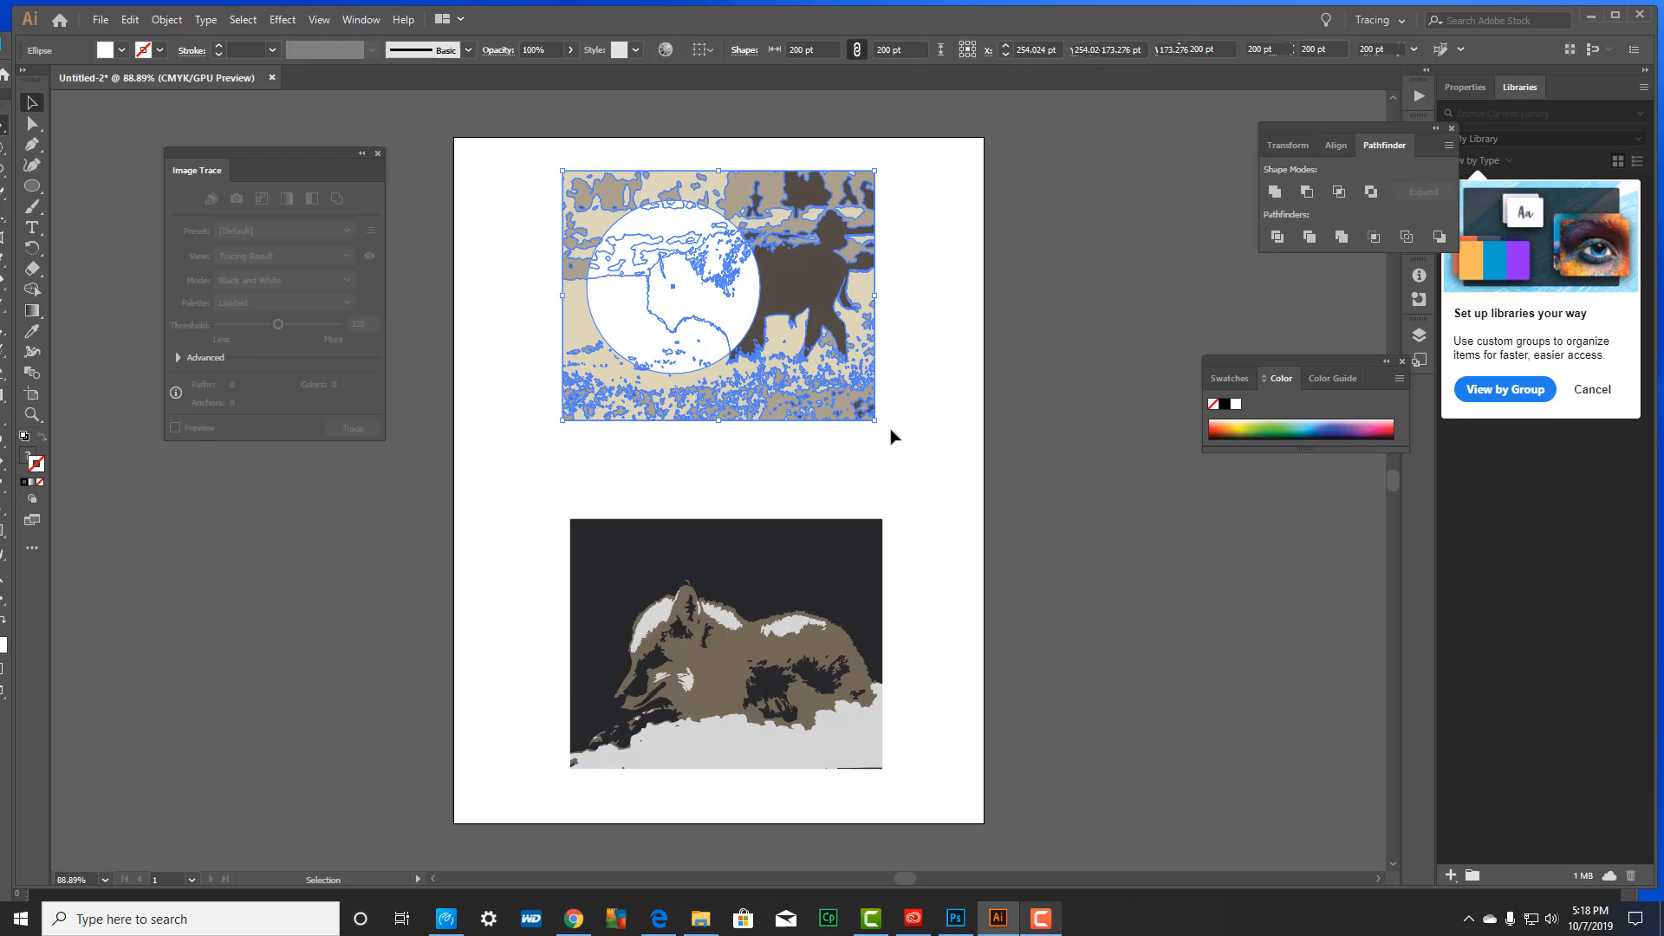
{"action": "left_click", "coordinate": [362, 20]}
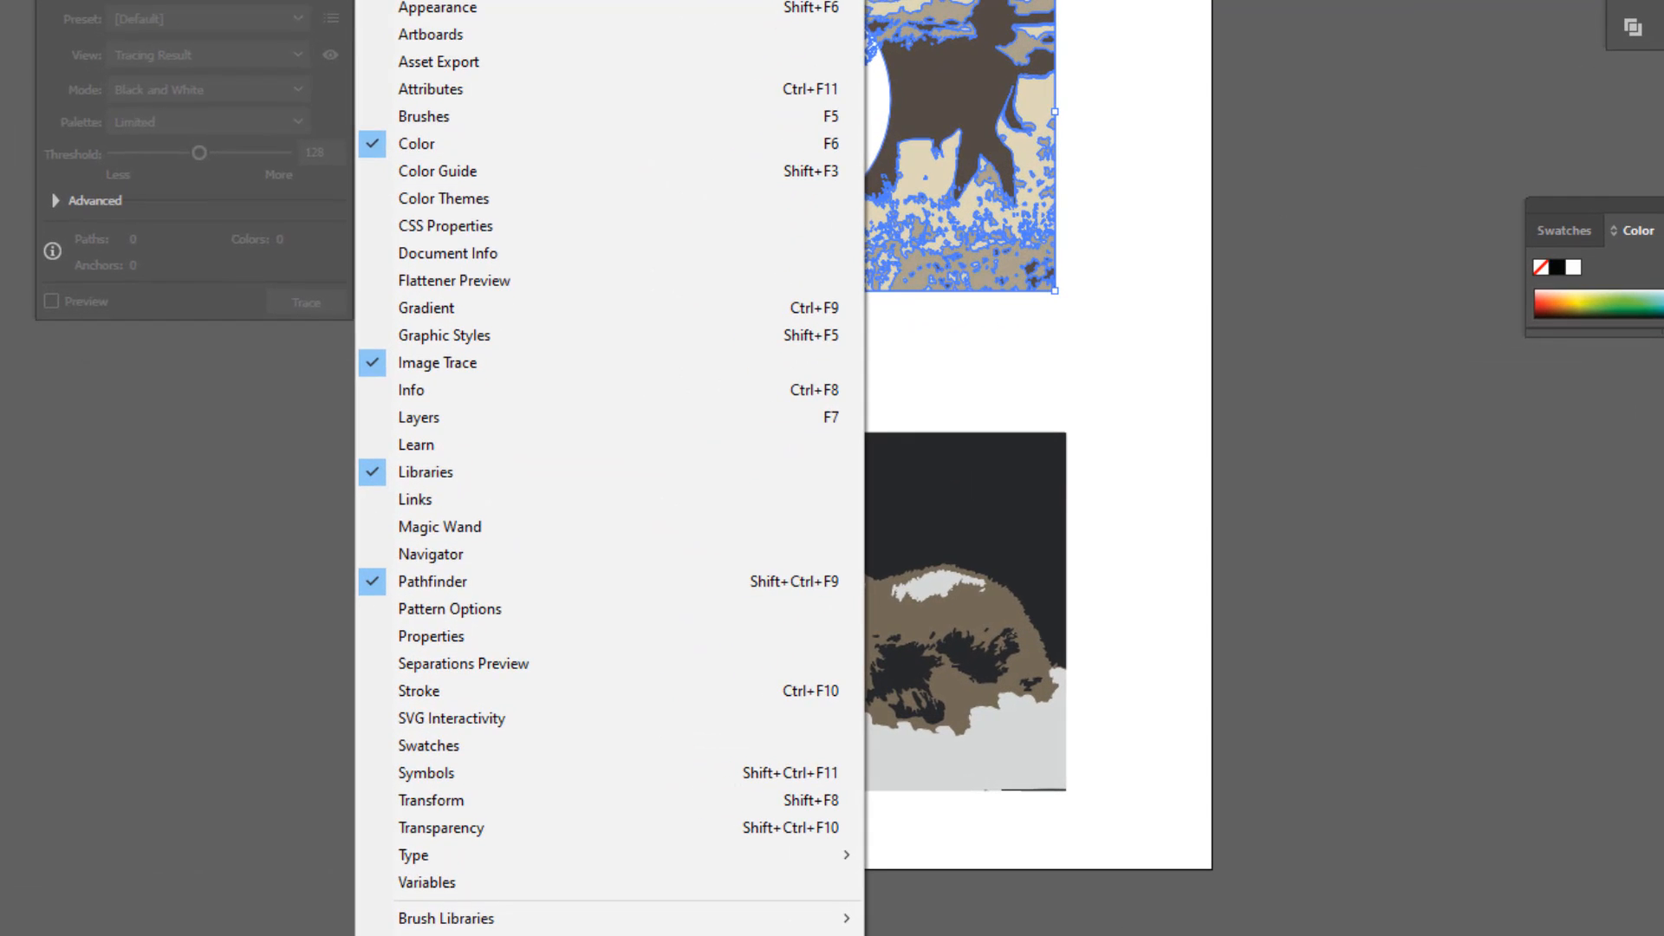
{"action": "key", "text": "Escape"}
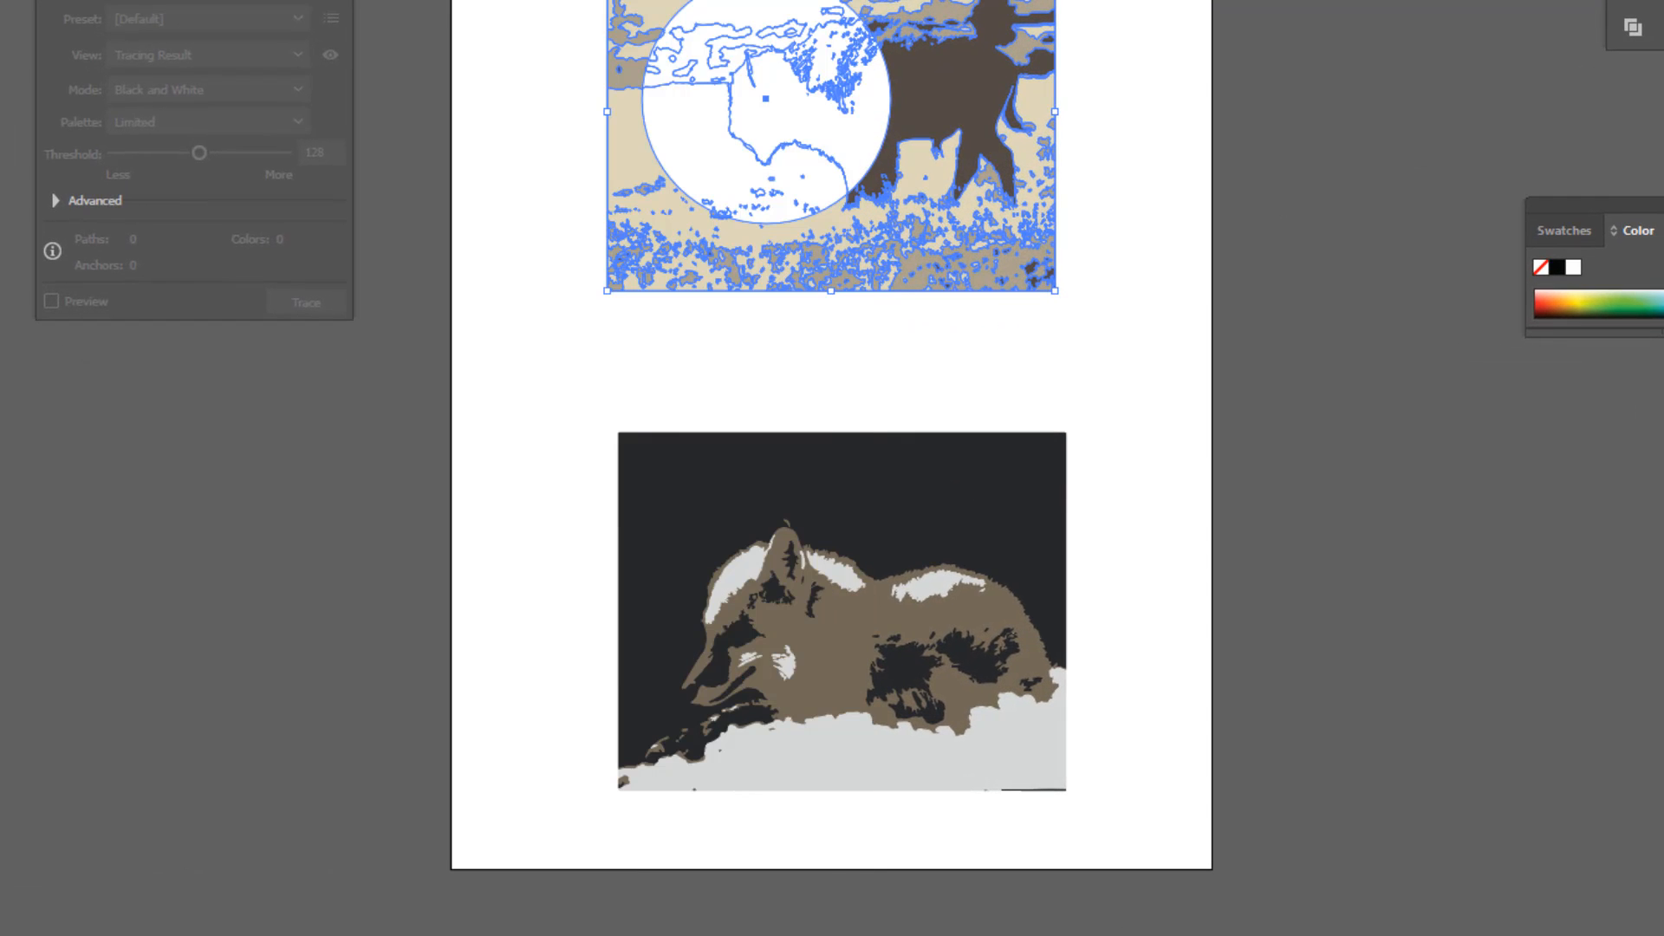
{"action": "left_click_drag", "start_coordinate": [1647, 2], "coordinate": [1341, 0]}
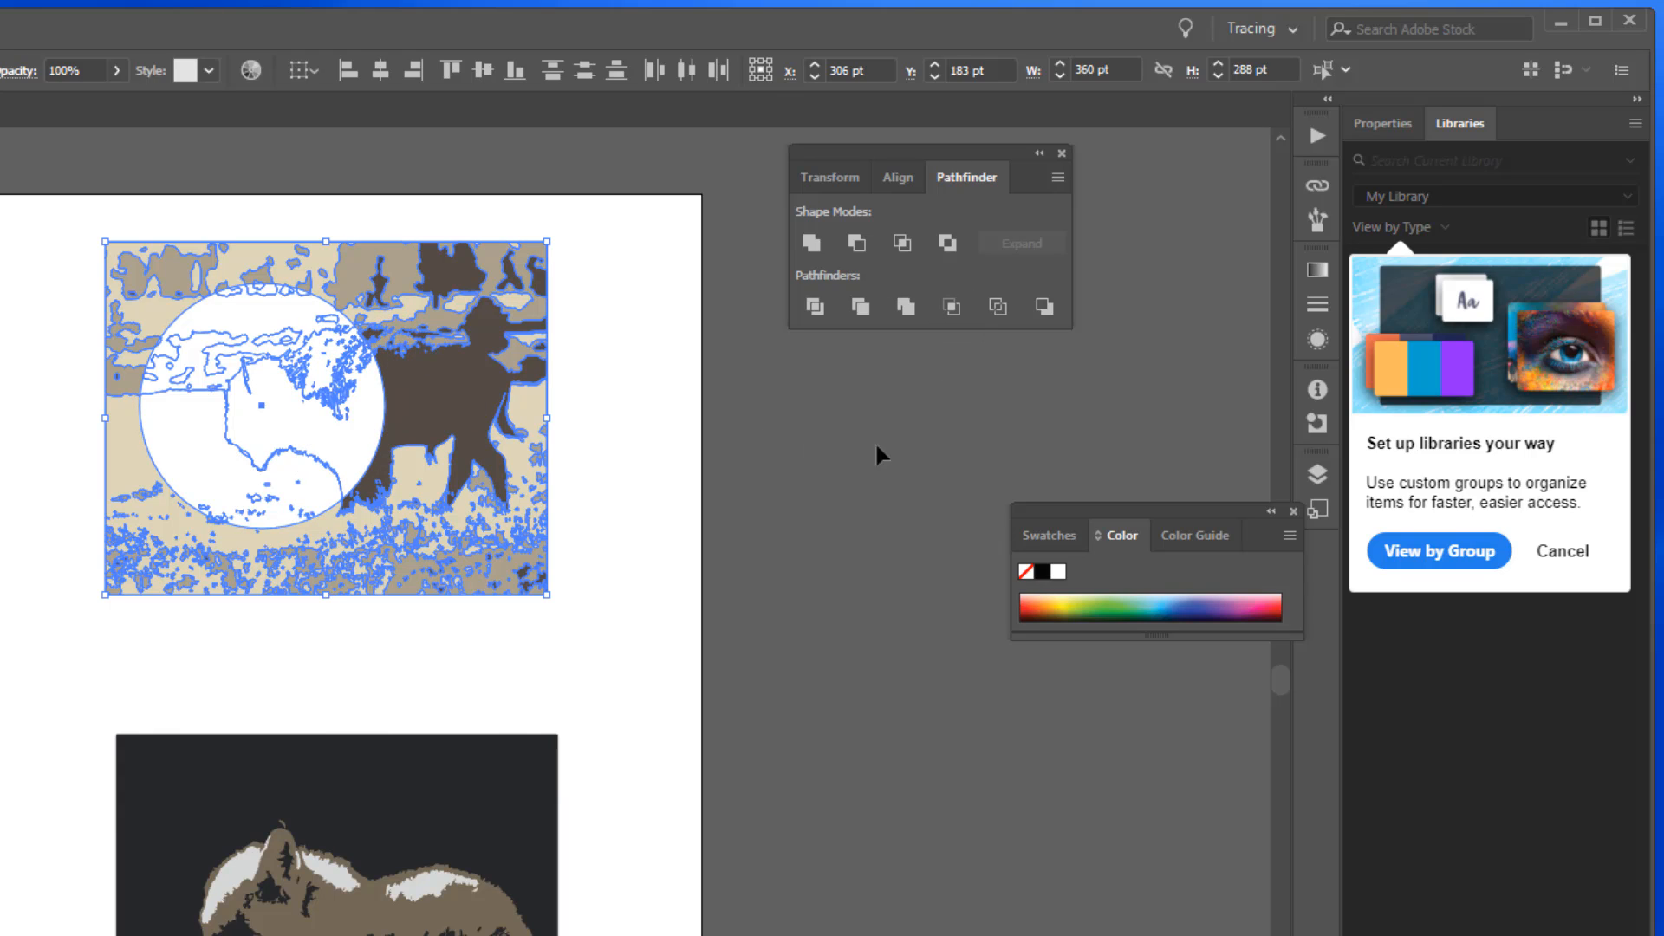
{"action": "left_click", "coordinate": [955, 307]}
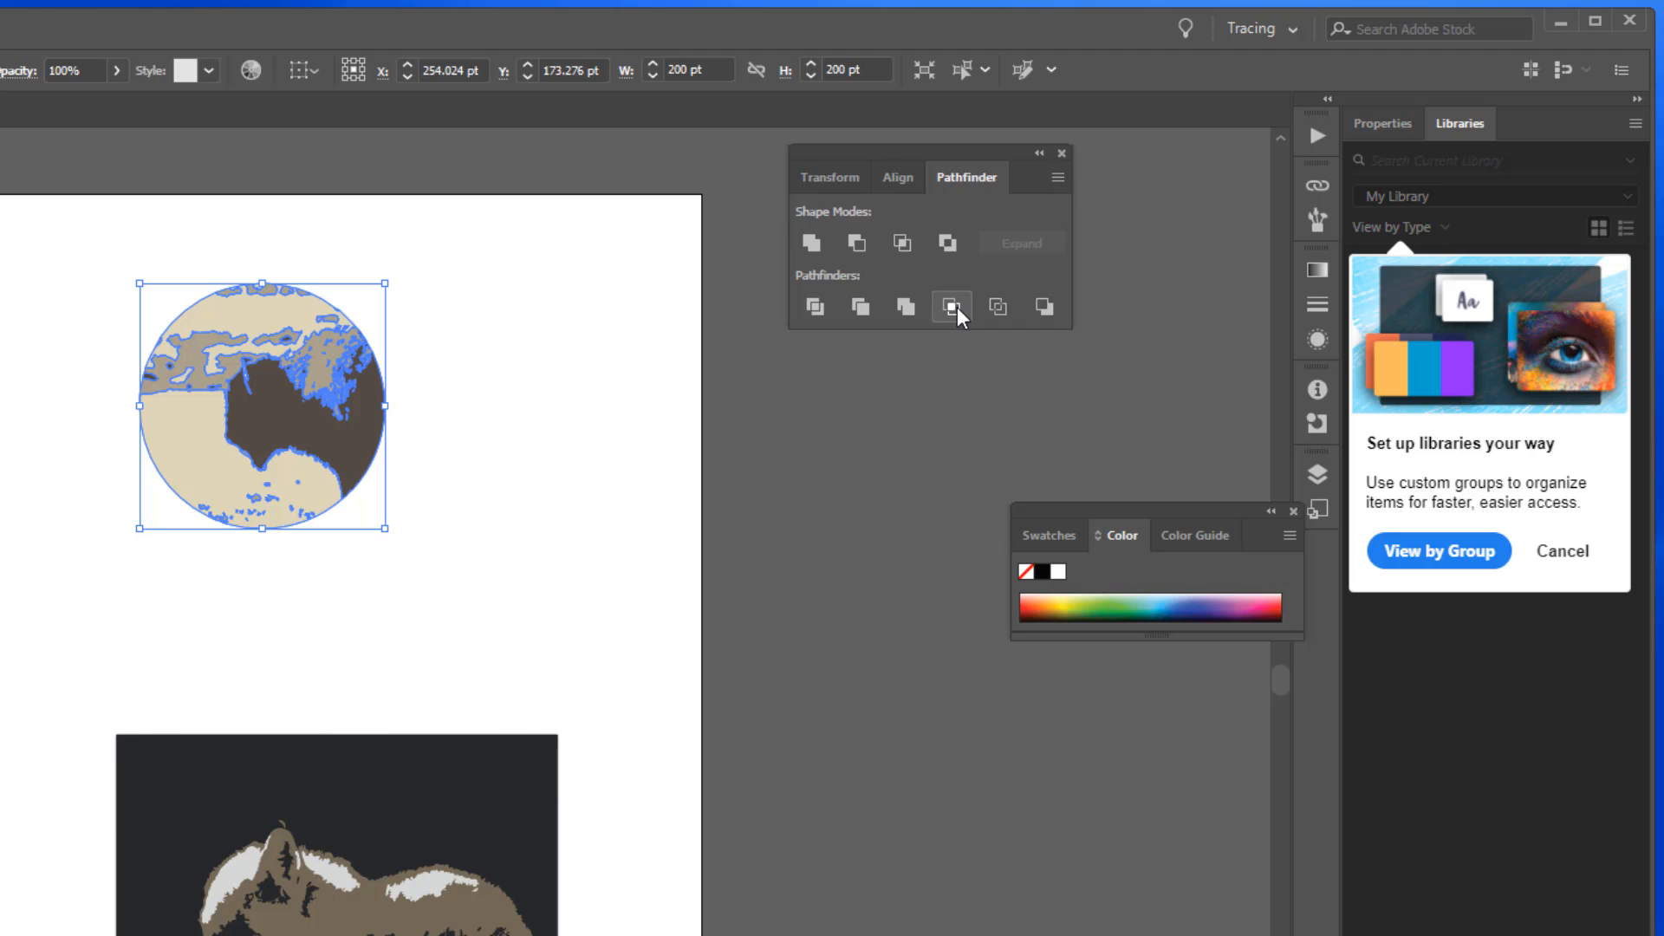
{"action": "left_click", "coordinate": [419, 291]}
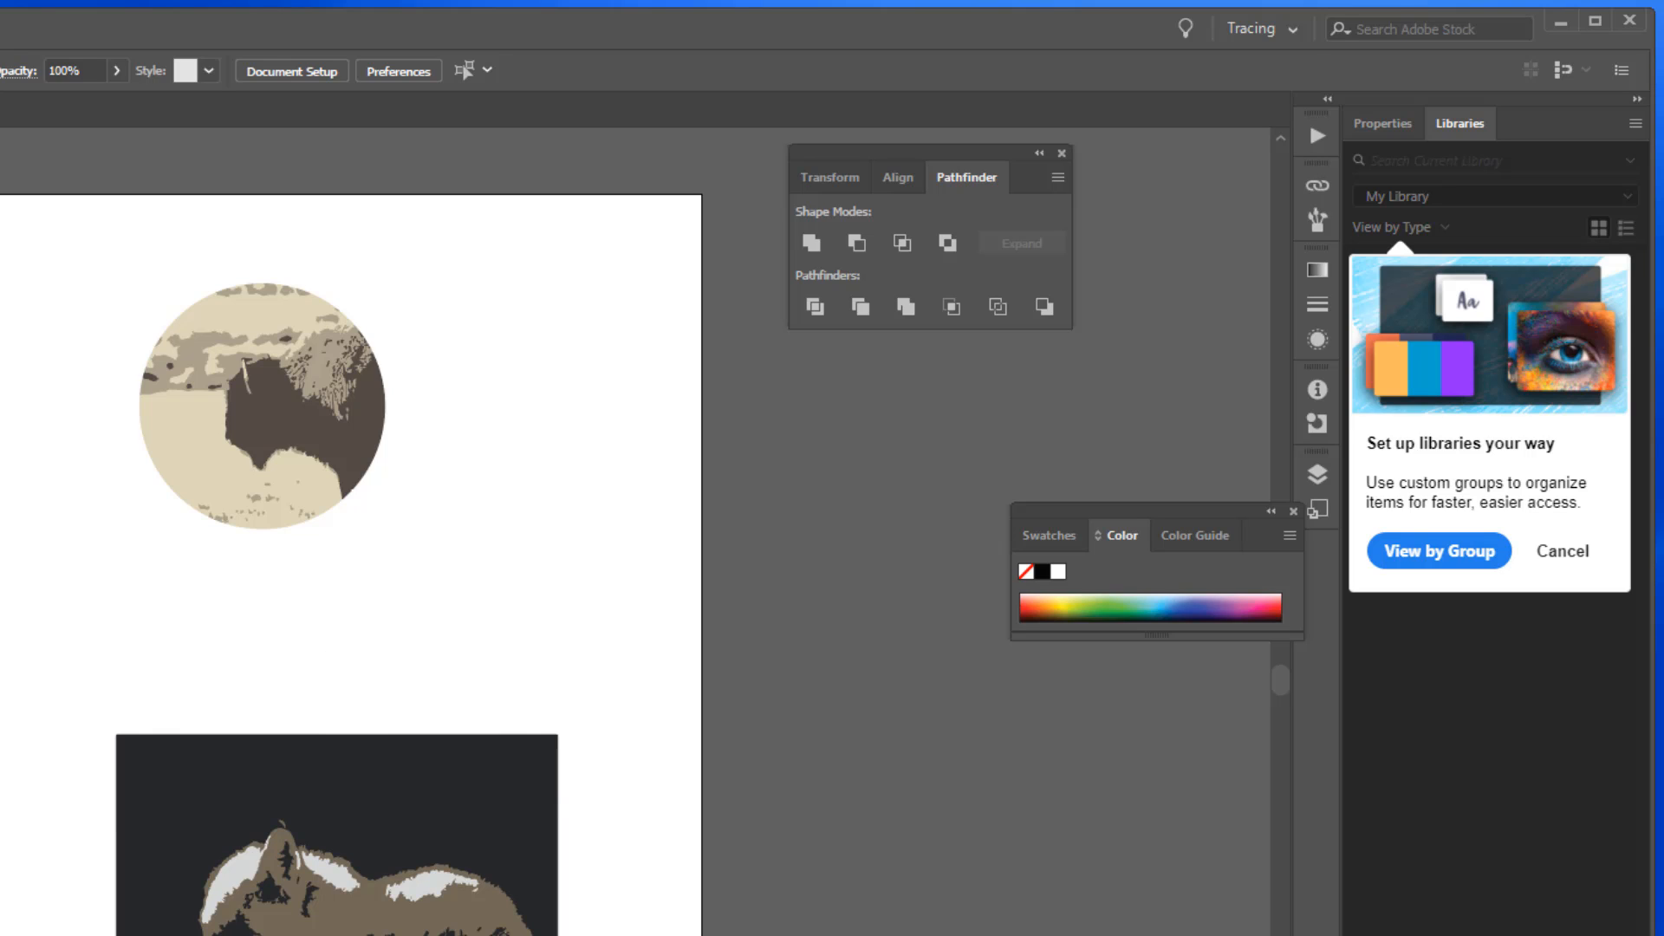
- Create a second 200 by 200 pt circle and place it over the fox's head
{"action": "left_click", "coordinate": [599, 622]}
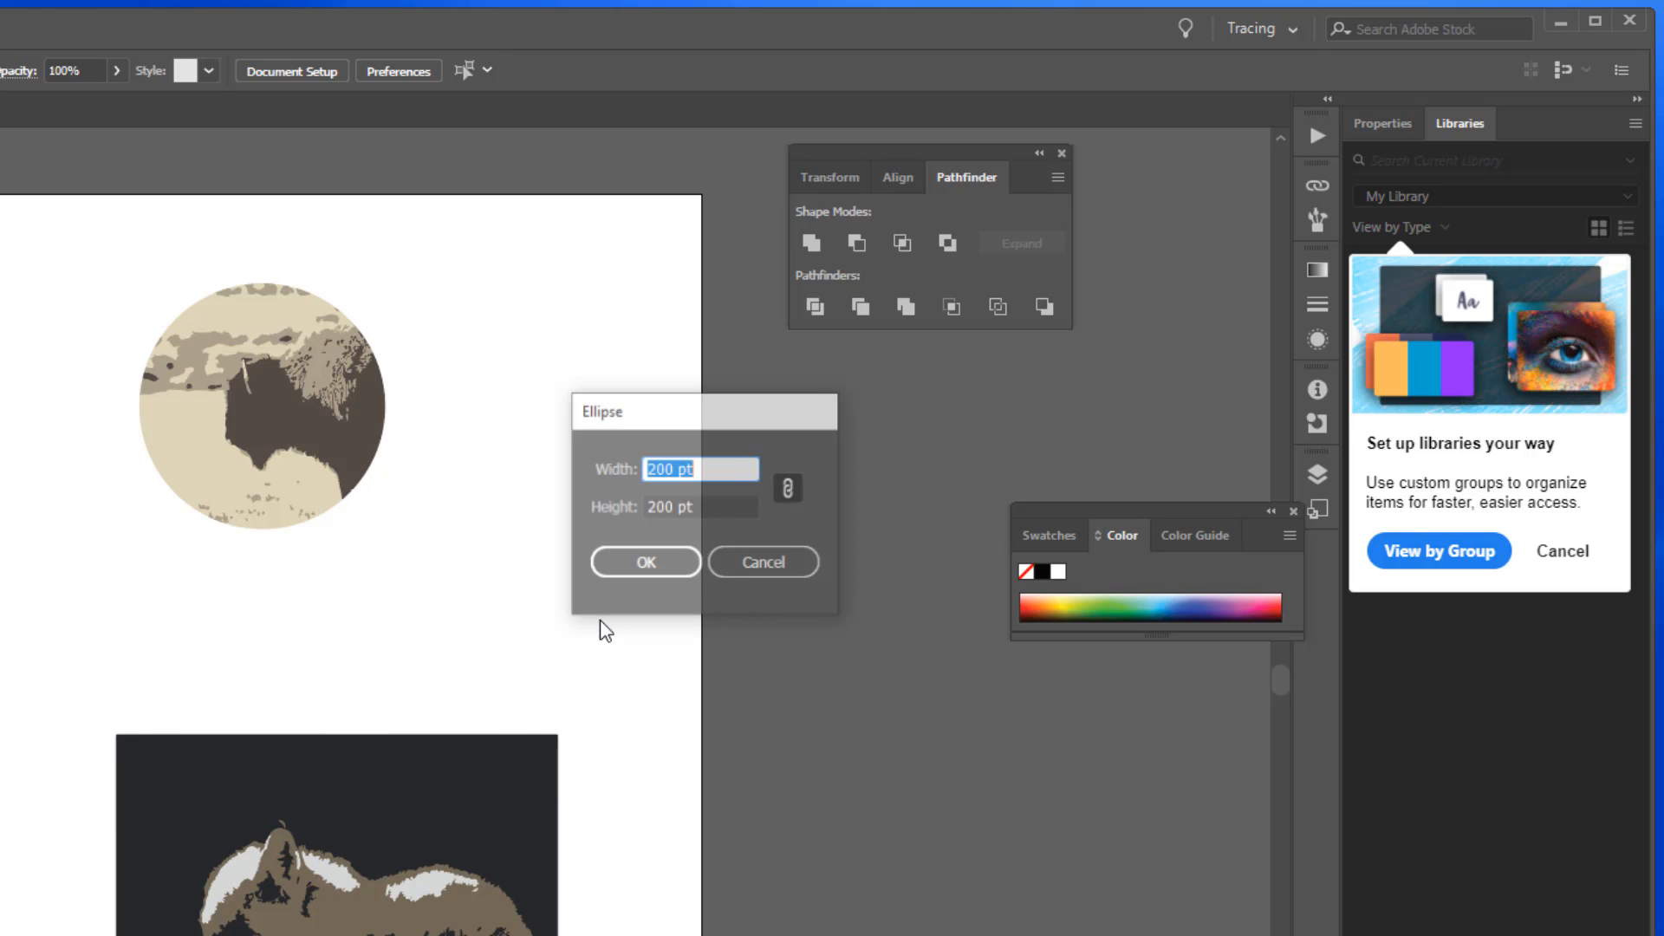
{"action": "left_click", "coordinate": [658, 561]}
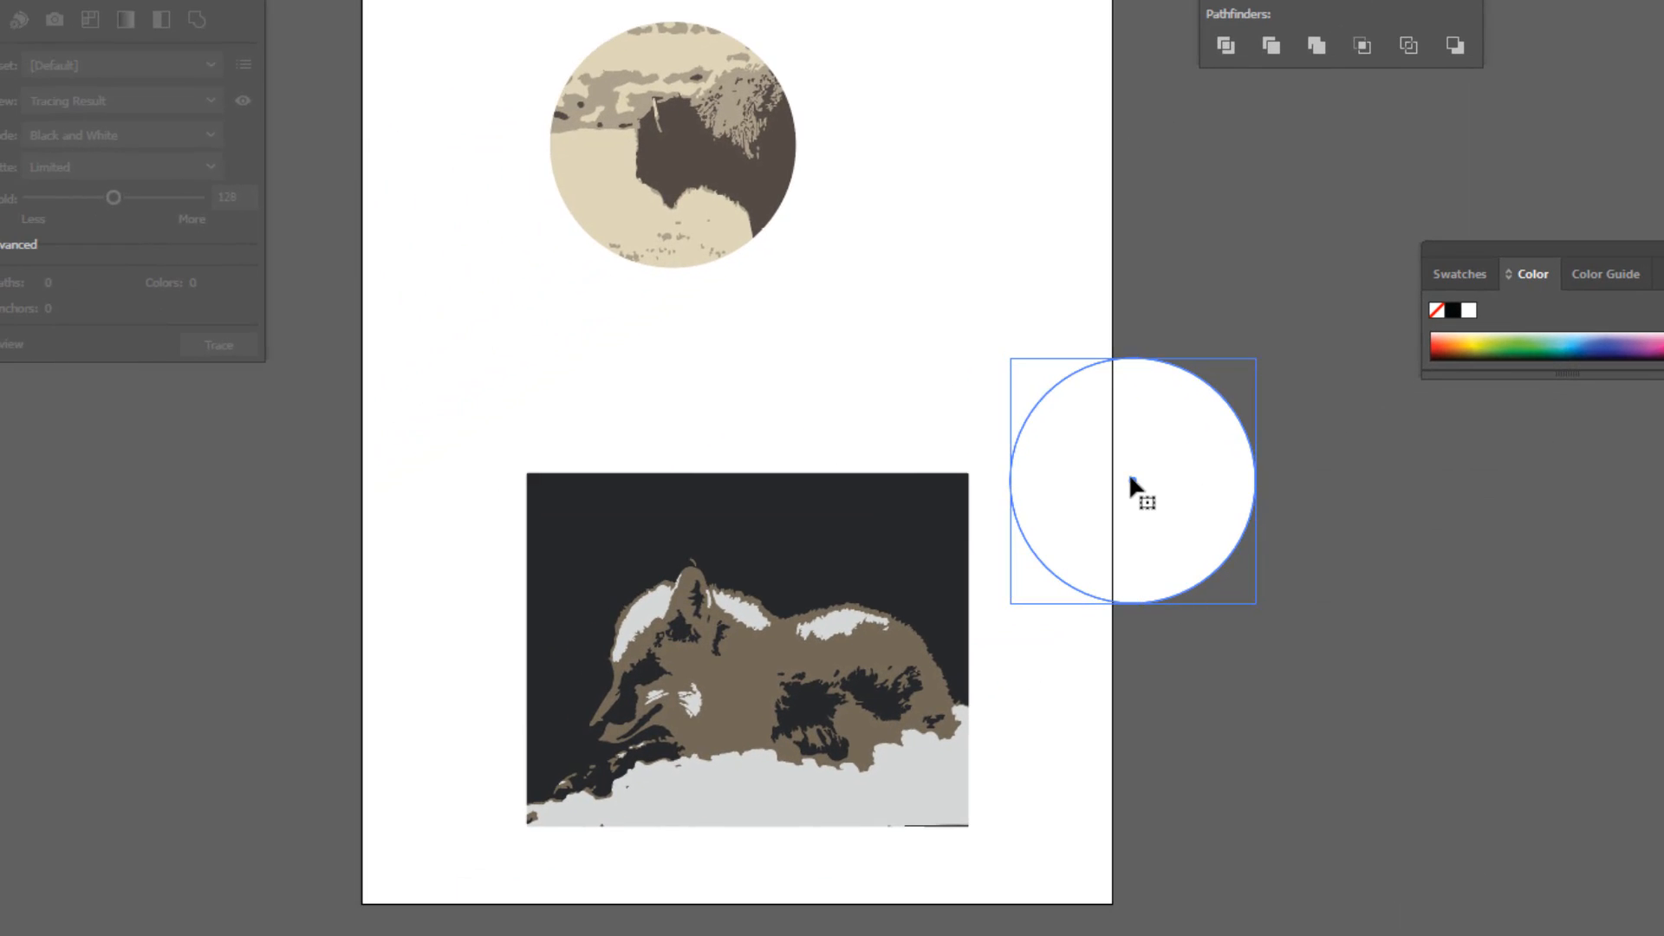
{"action": "left_click_drag", "start_coordinate": [1128, 475], "coordinate": [640, 665]}
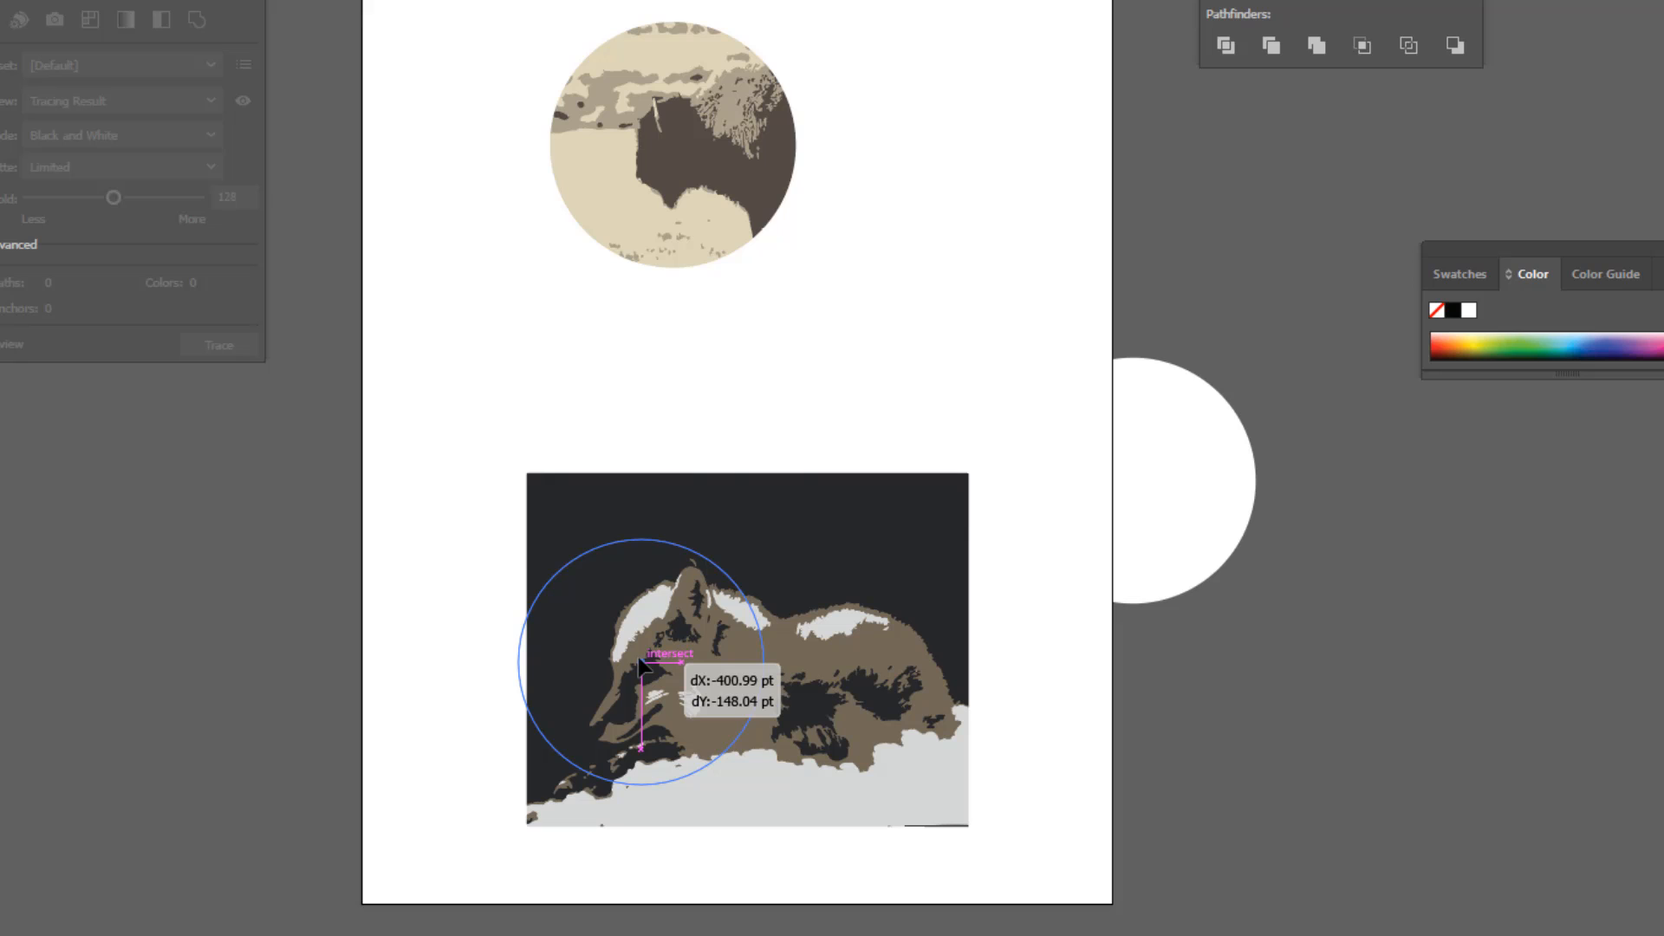
{"action": "left_click_drag", "start_coordinate": [640, 665], "coordinate": [640, 664]}
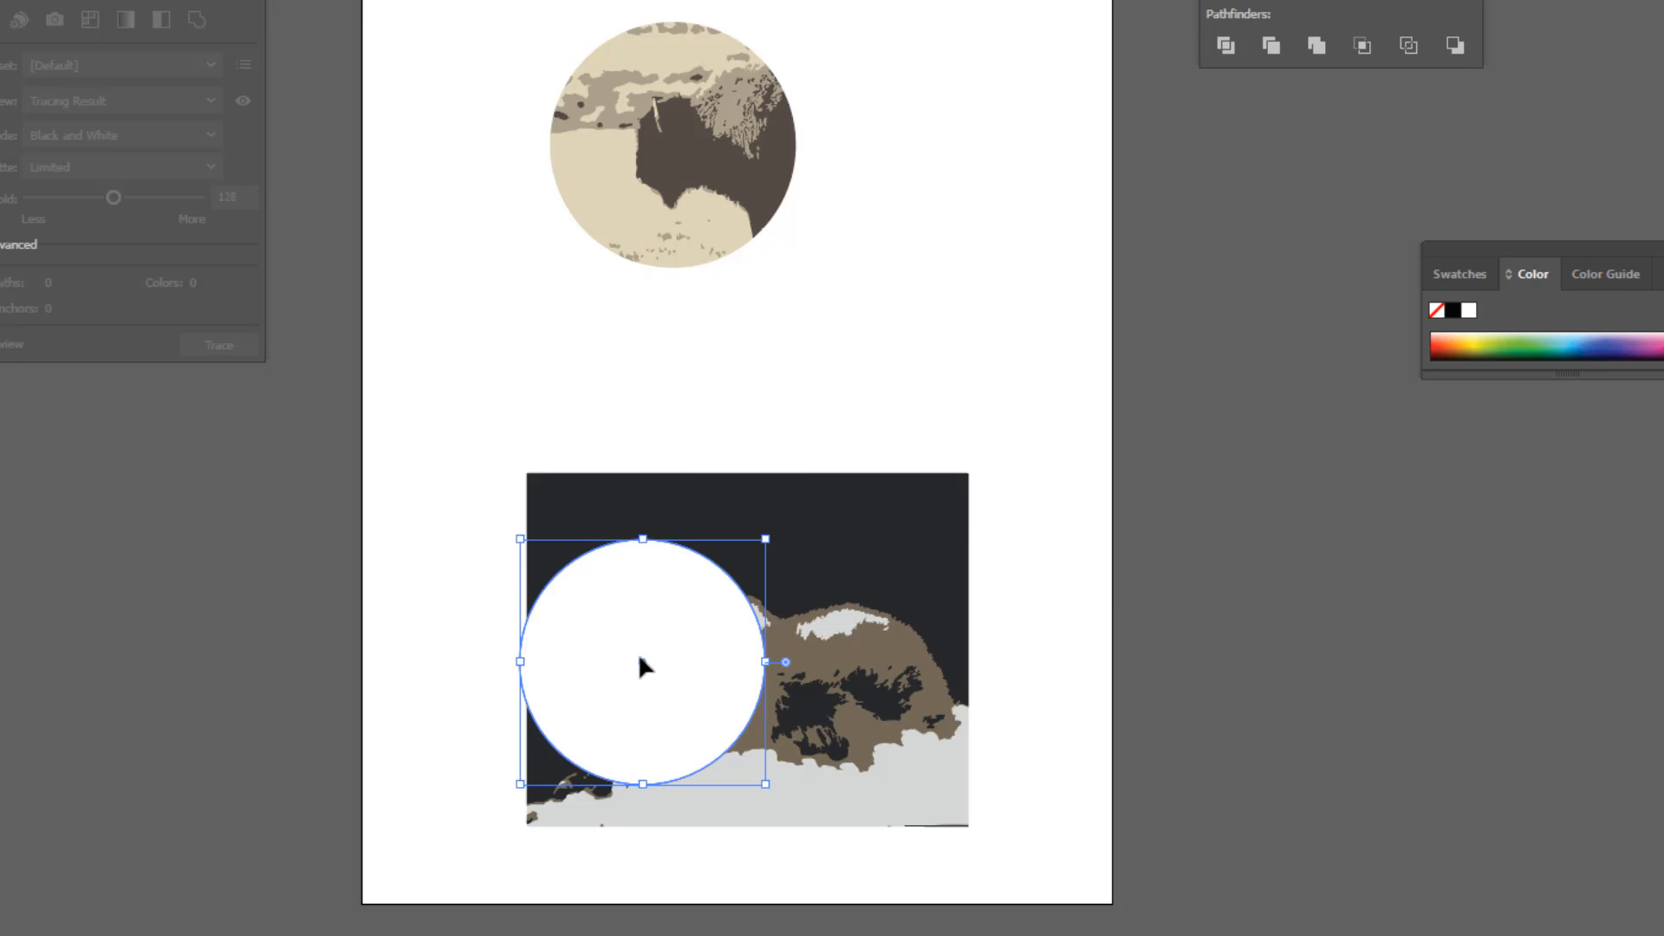
- Try to trim the fox artwork to its circle with the Pathfinder Crop operation
{"action": "mouse_move", "coordinate": [492, 427]}
{"action": "left_mouse_down"}
{"action": "mouse_move", "coordinate": [791, 706]}
{"action": "mouse_move", "coordinate": [1031, 838]}
{"action": "left_mouse_up"}
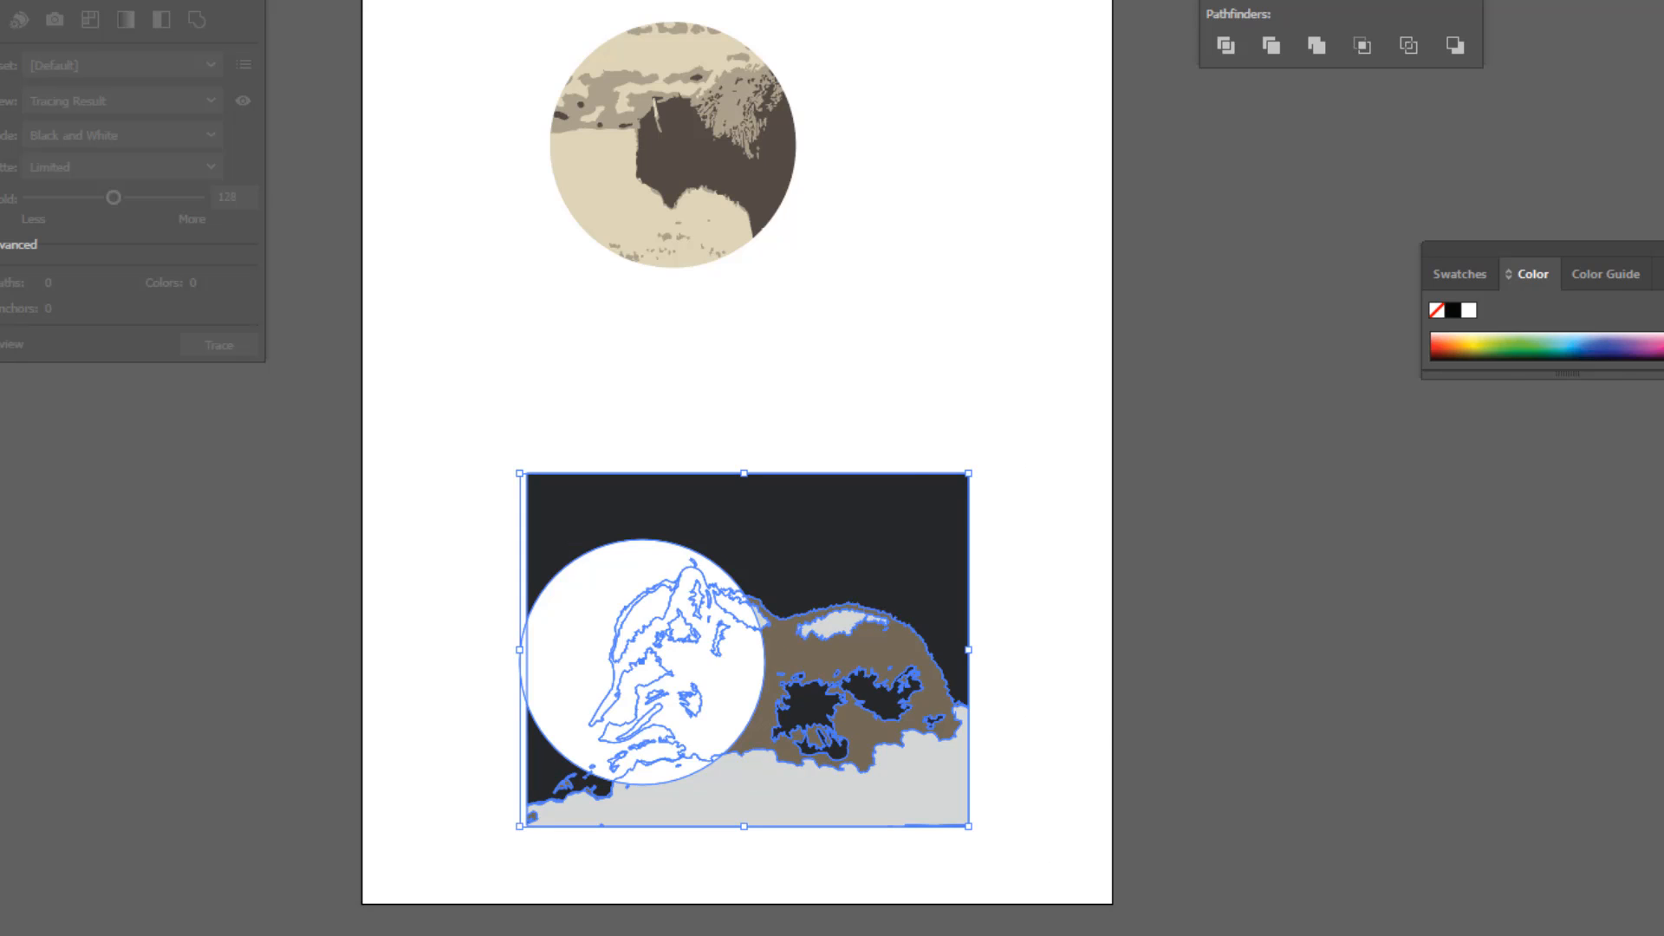
{"action": "left_click", "coordinate": [1361, 46]}
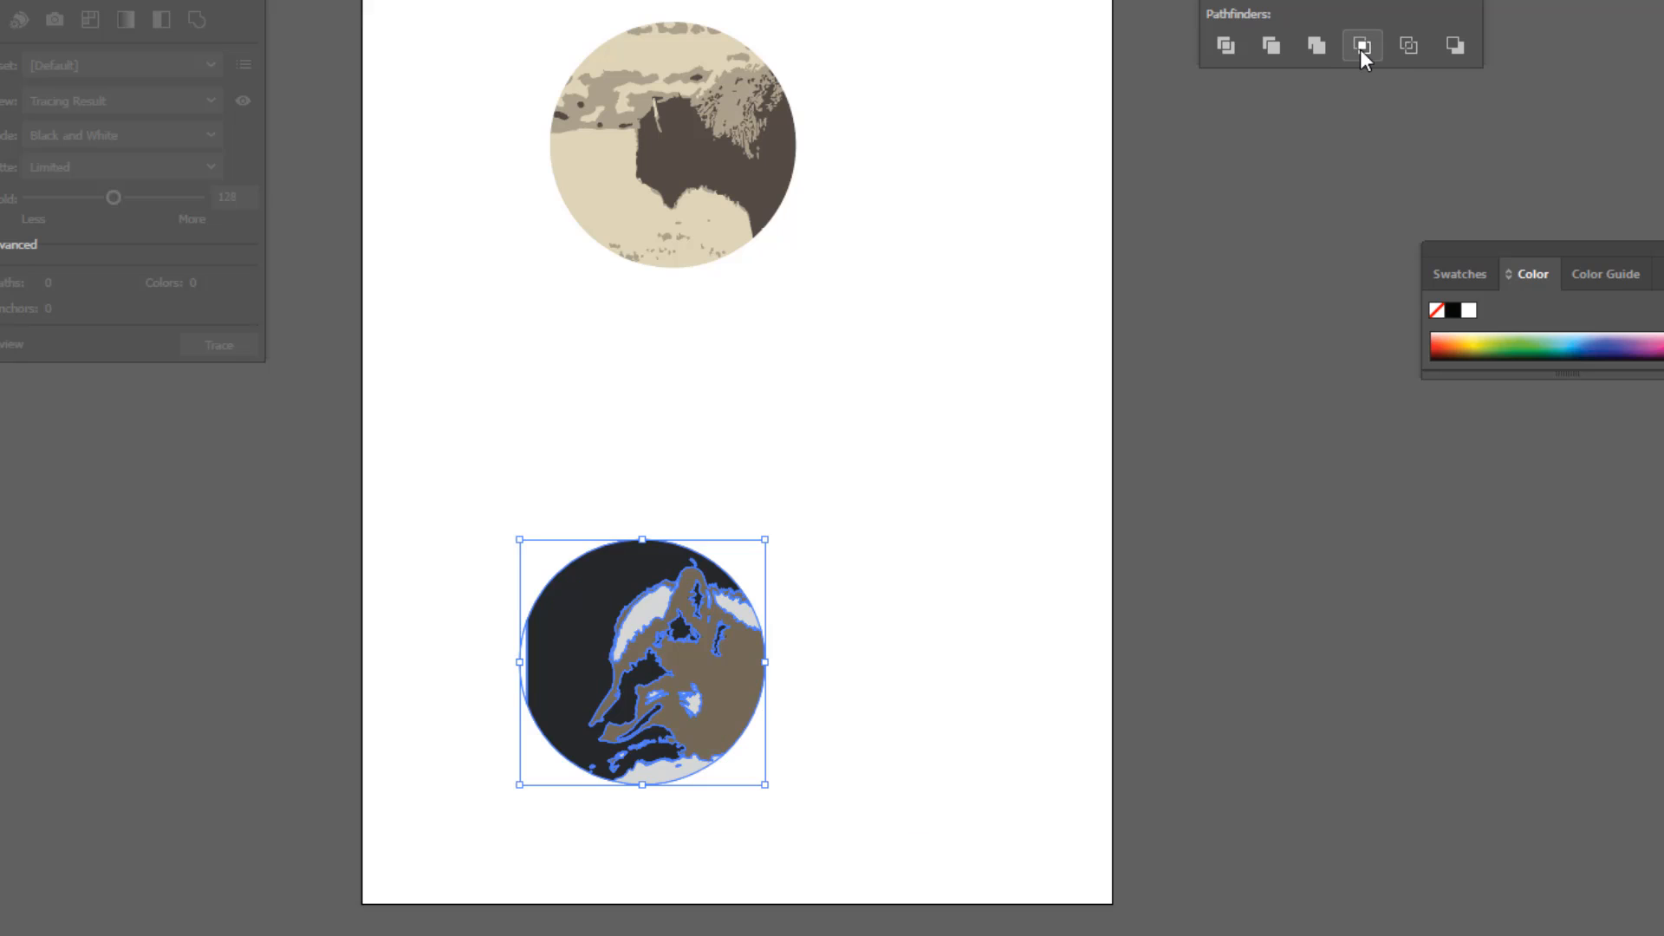
{"action": "left_click", "coordinate": [694, 424]}
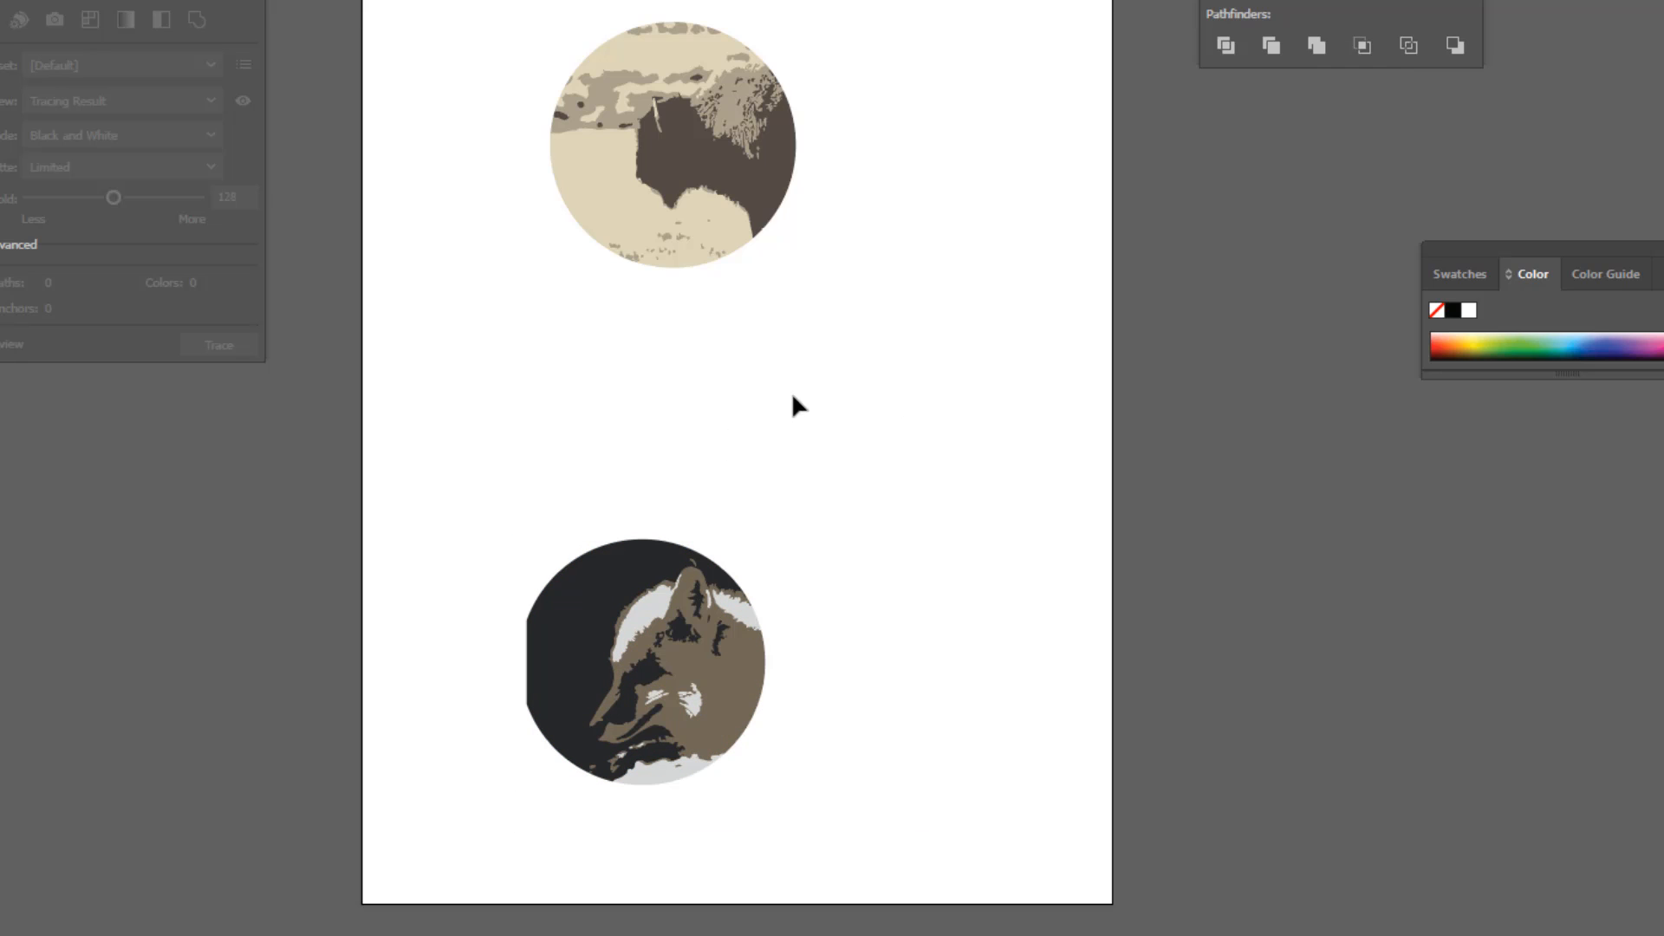
{"action": "left_click", "coordinate": [515, 680]}
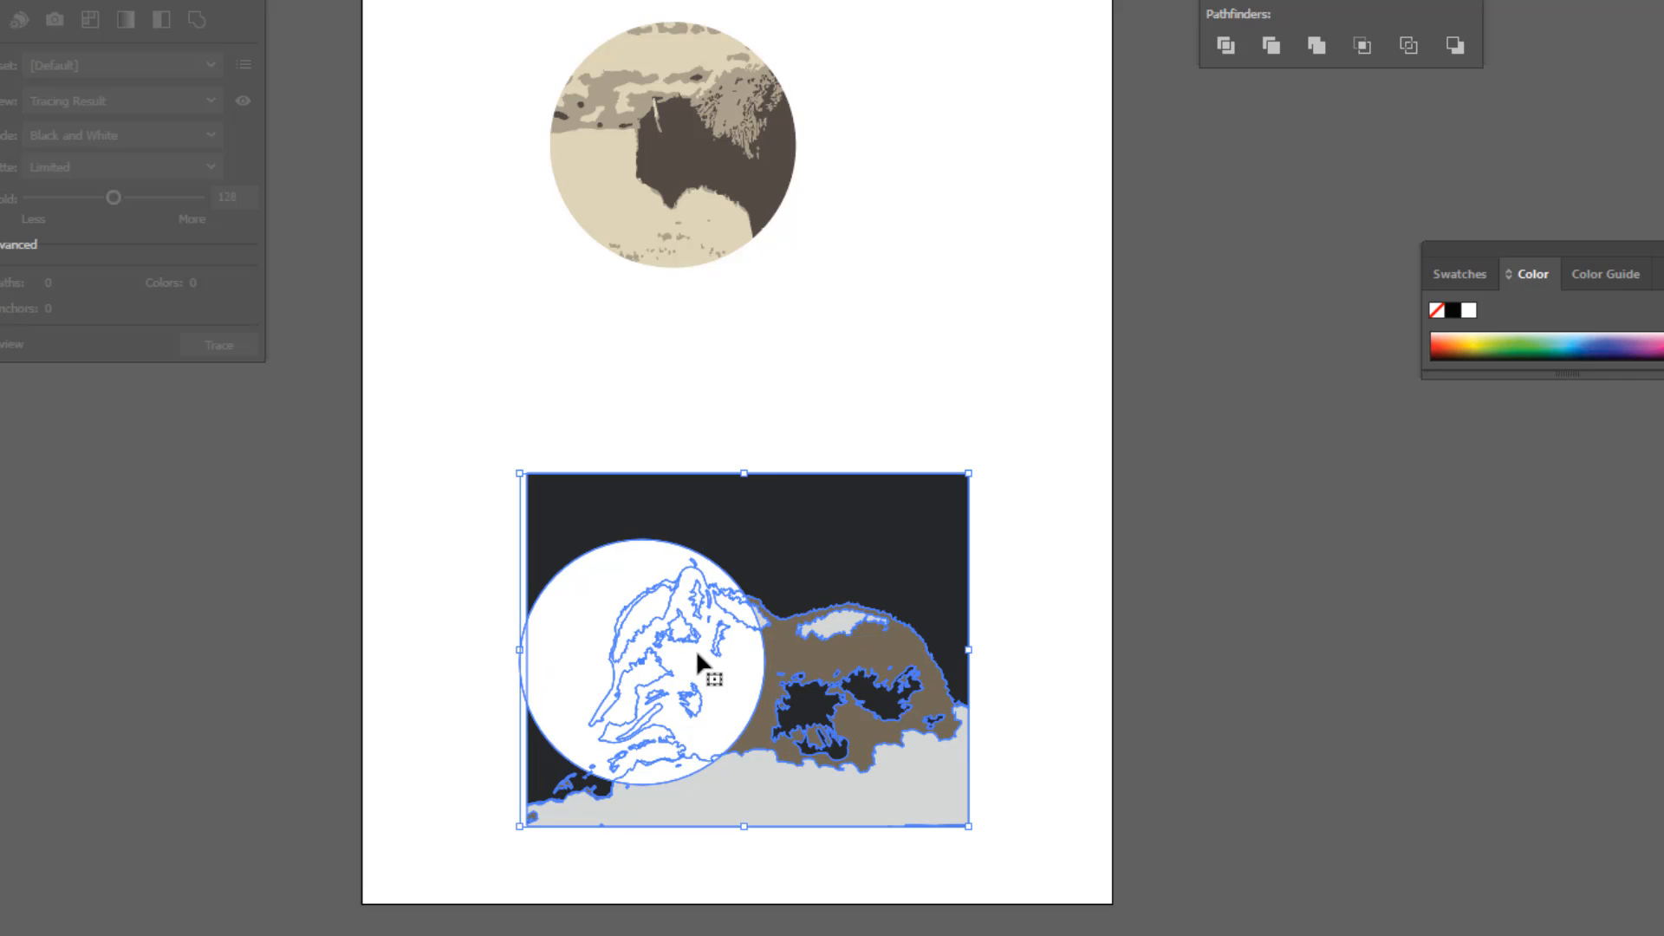
- Select only the circle over the fox and shift it slightly right so it lies entirely within the fox picture
{"action": "left_click", "coordinate": [623, 402]}
{"action": "left_click", "coordinate": [640, 604]}
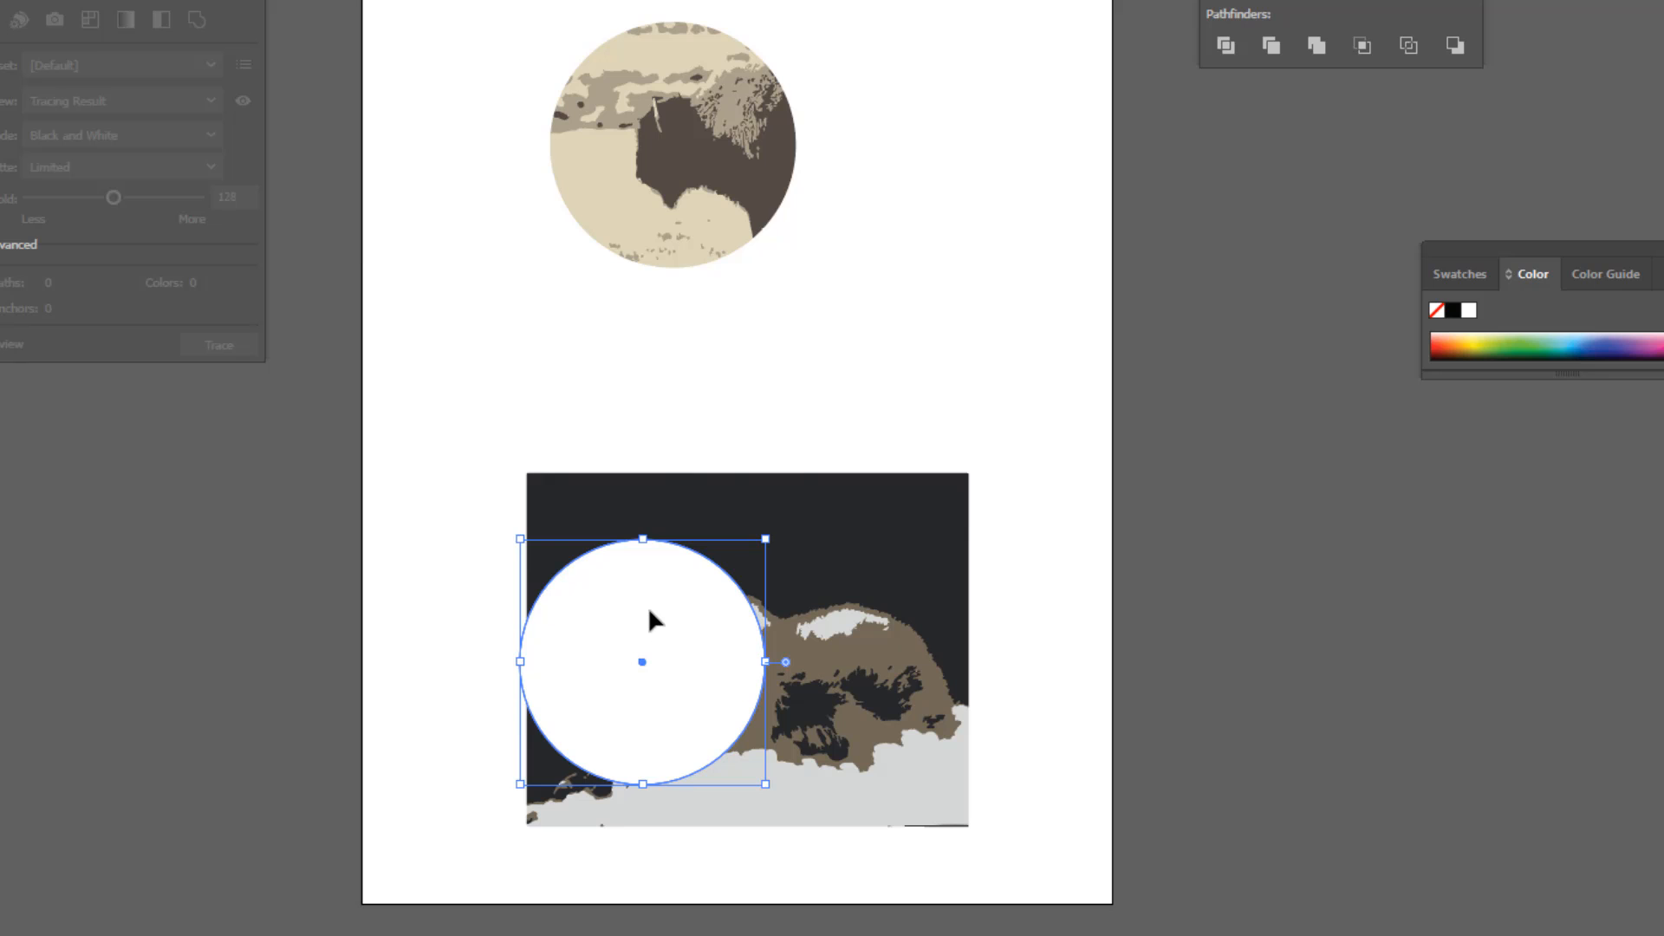
{"action": "left_click_drag", "start_coordinate": [648, 609], "coordinate": [654, 609]}
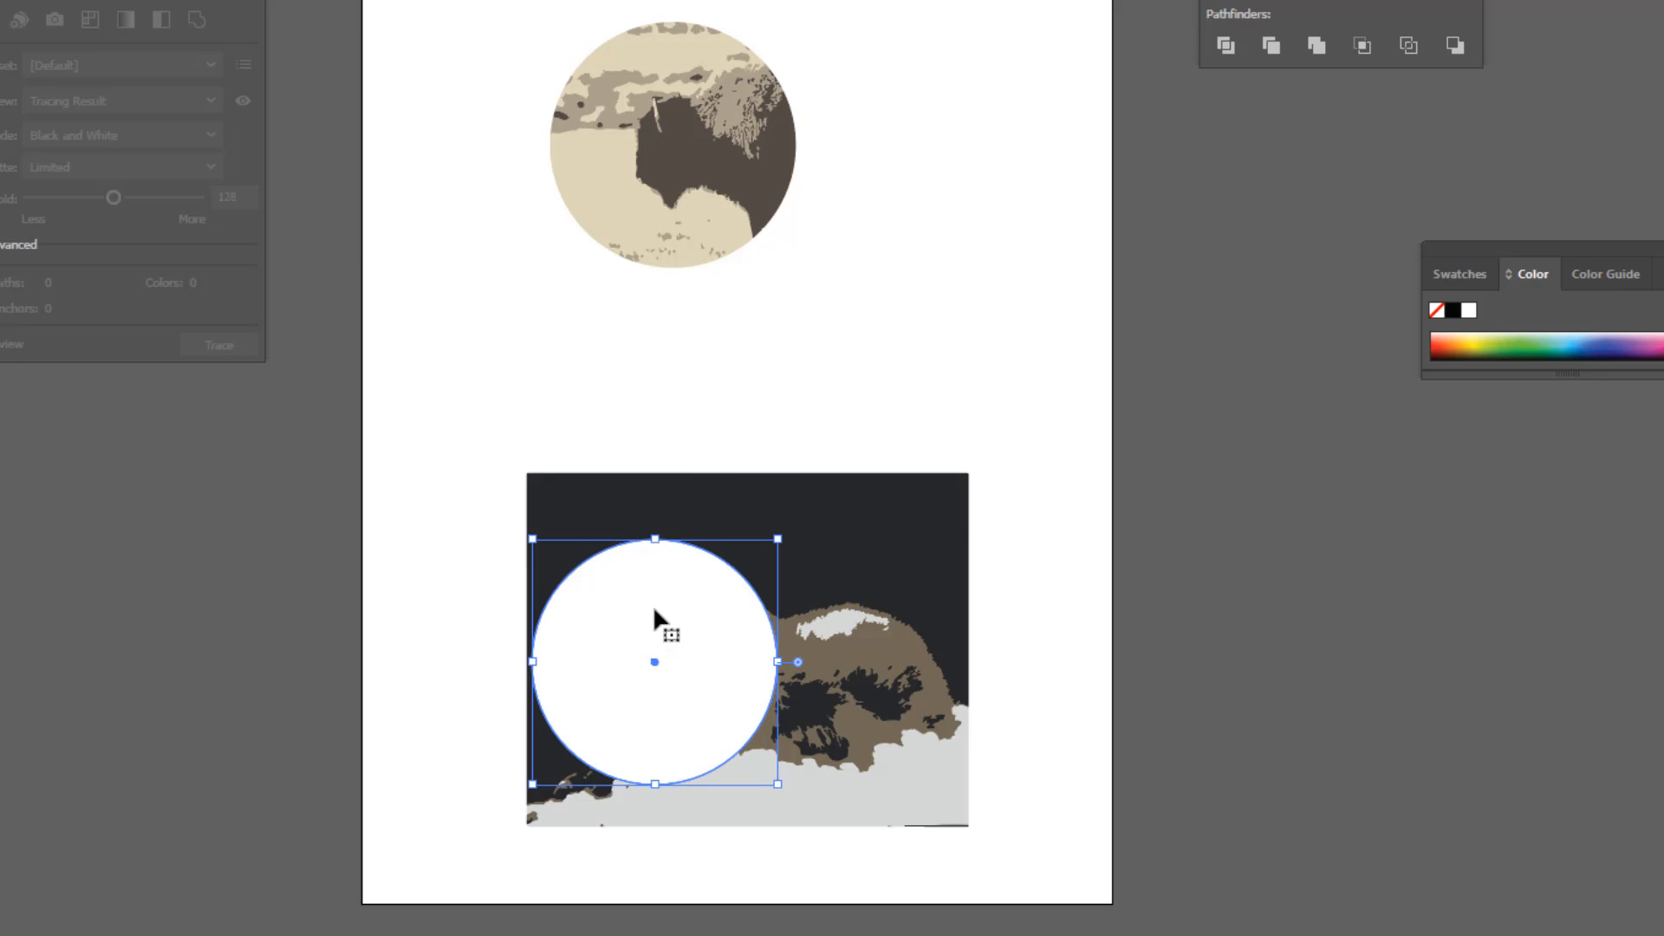
- Select the fox artwork together with its circle and trim it to the circle with the Pathfinder Crop operation
{"action": "mouse_move", "coordinate": [490, 423]}
{"action": "left_mouse_down"}
{"action": "mouse_move", "coordinate": [554, 556]}
{"action": "mouse_move", "coordinate": [829, 811]}
{"action": "mouse_move", "coordinate": [945, 853]}
{"action": "mouse_move", "coordinate": [994, 847]}
{"action": "left_mouse_up"}
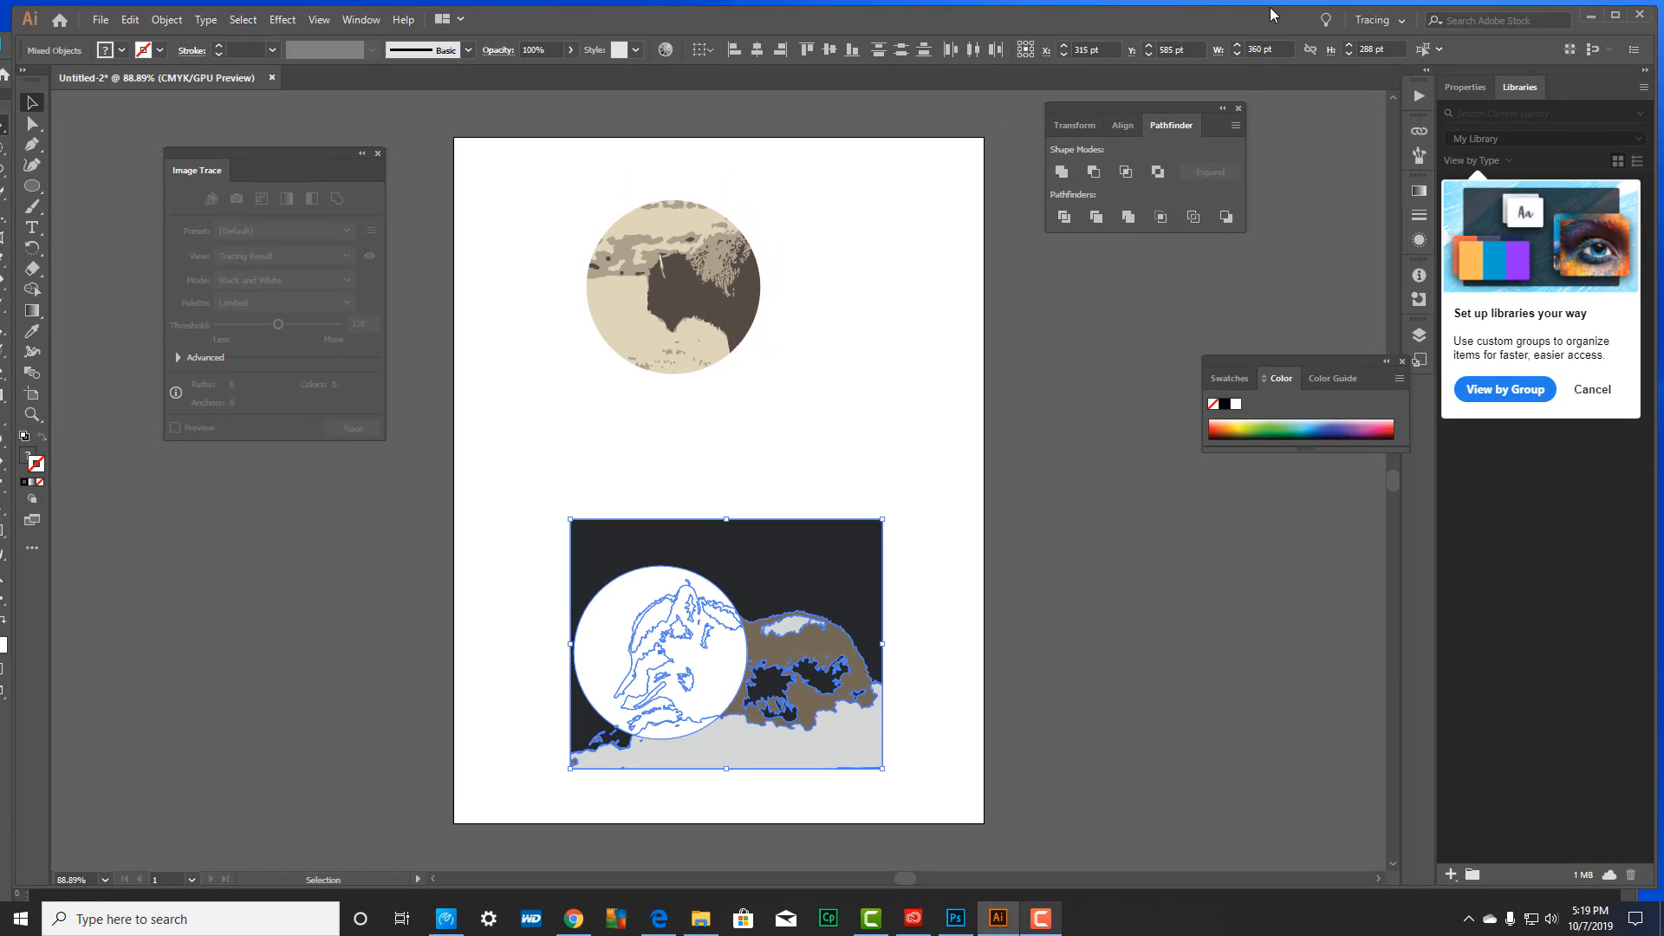
{"action": "left_click", "coordinate": [1160, 218]}
{"action": "left_click", "coordinate": [785, 476]}
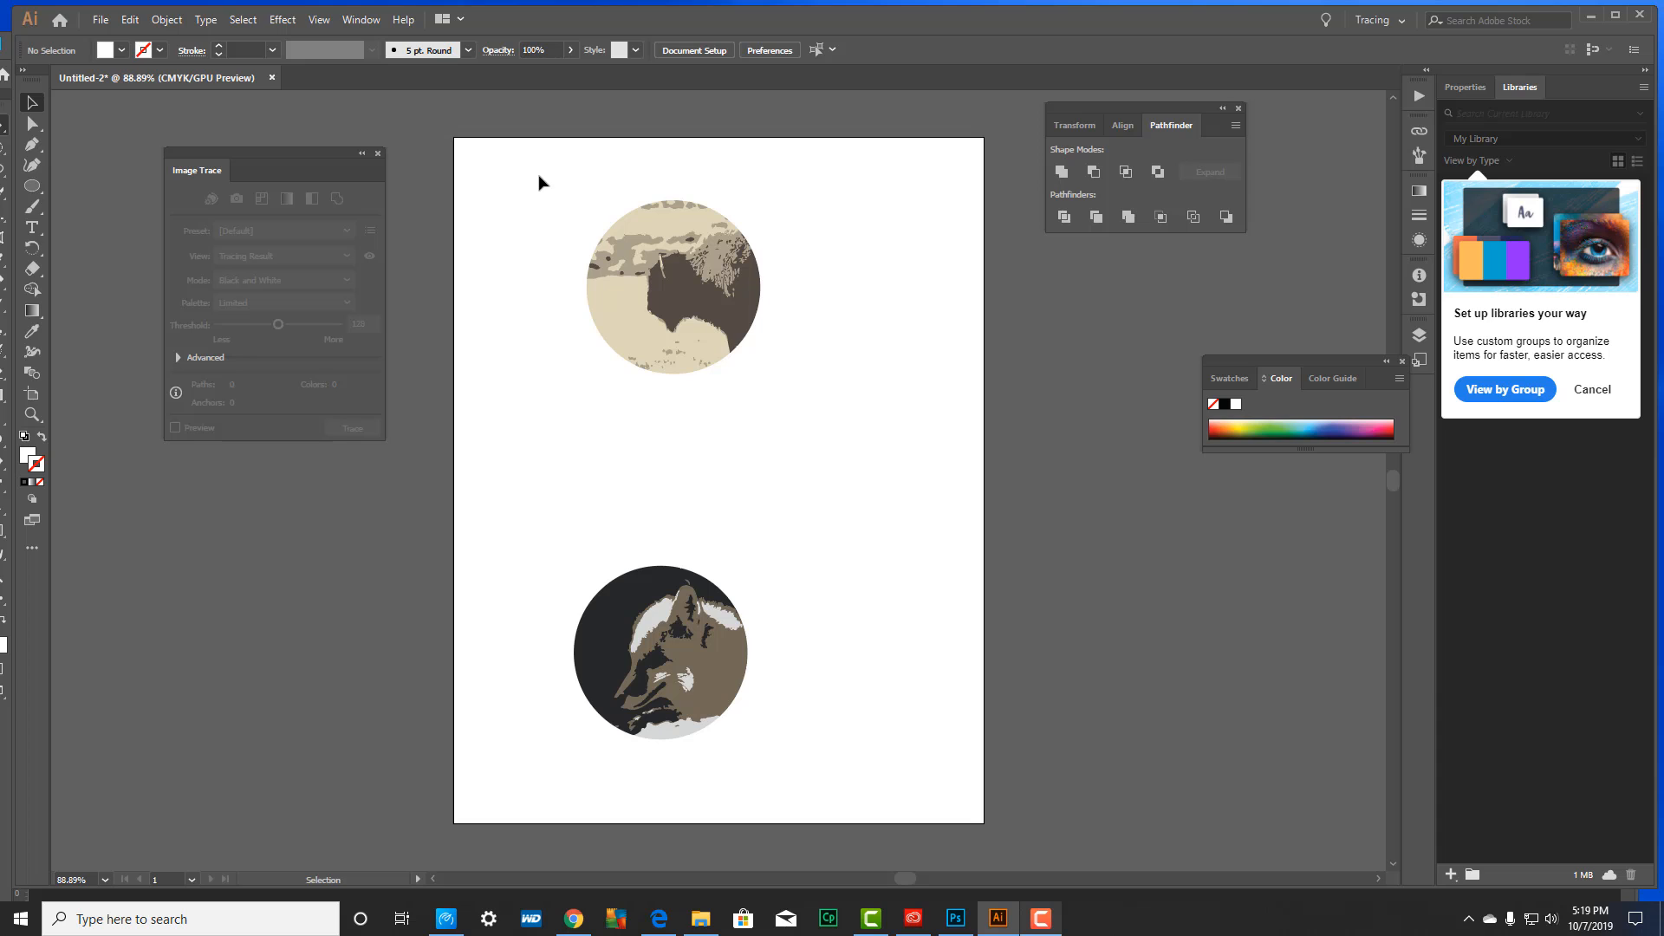
- Copy the circular buffalo artwork and switch to the wildlife interface document in Photoshop
{"action": "mouse_move", "coordinate": [539, 181]}
{"action": "left_mouse_down"}
{"action": "mouse_move", "coordinate": [772, 360]}
{"action": "mouse_move", "coordinate": [797, 401]}
{"action": "left_mouse_up"}
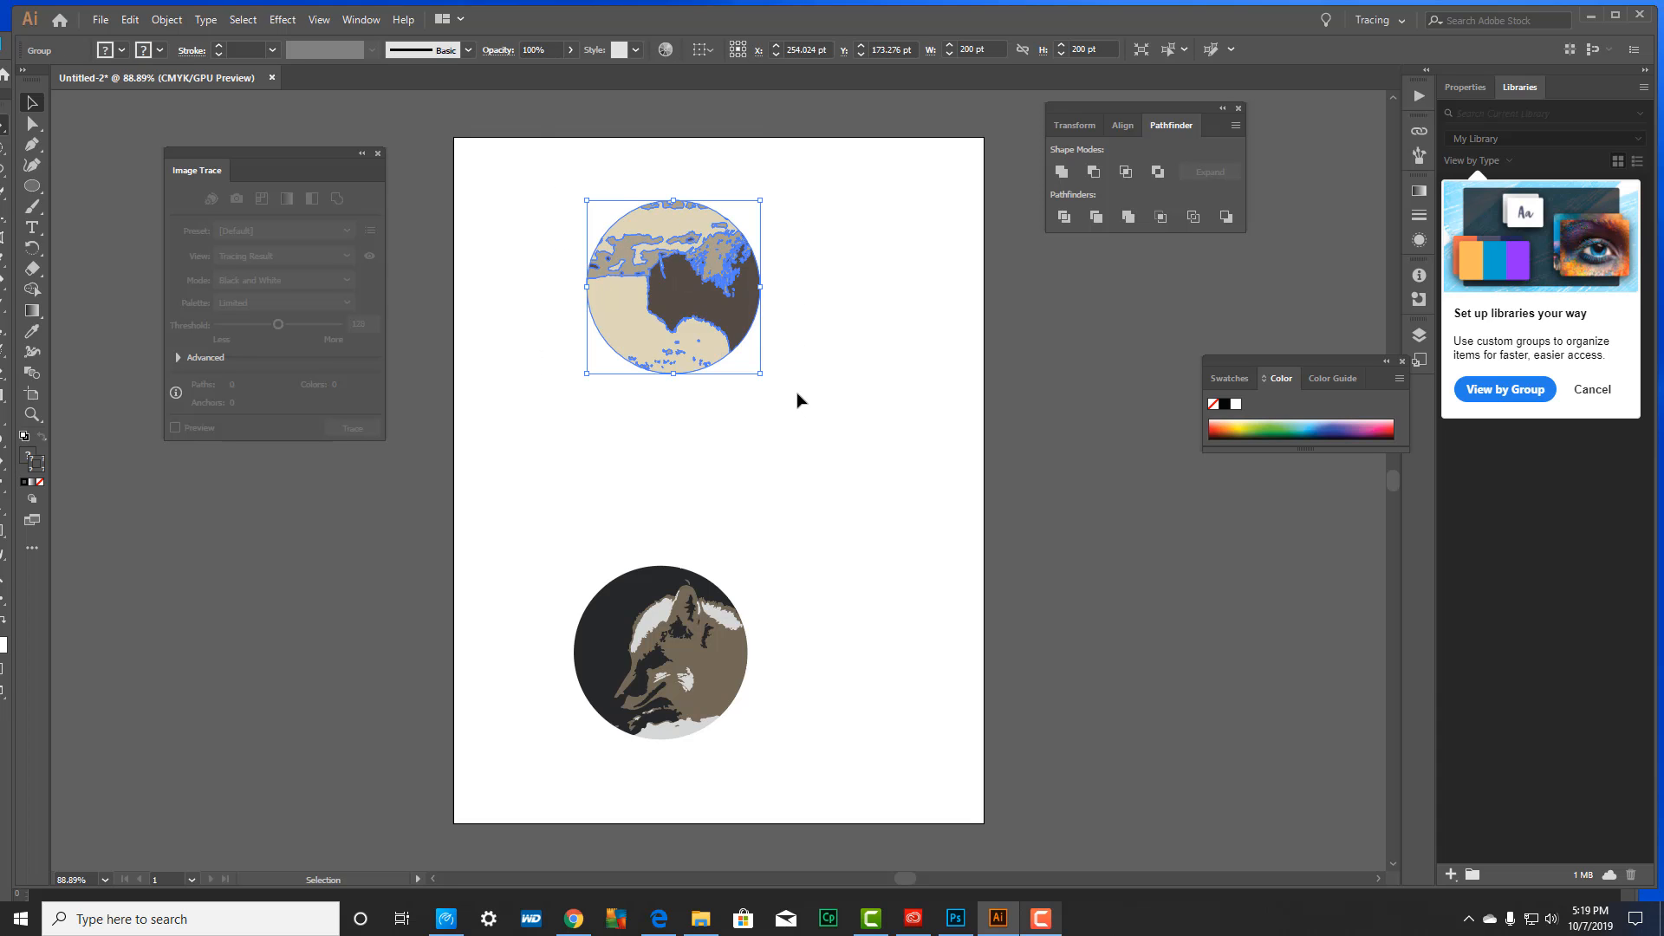
{"action": "left_click", "coordinate": [130, 20]}
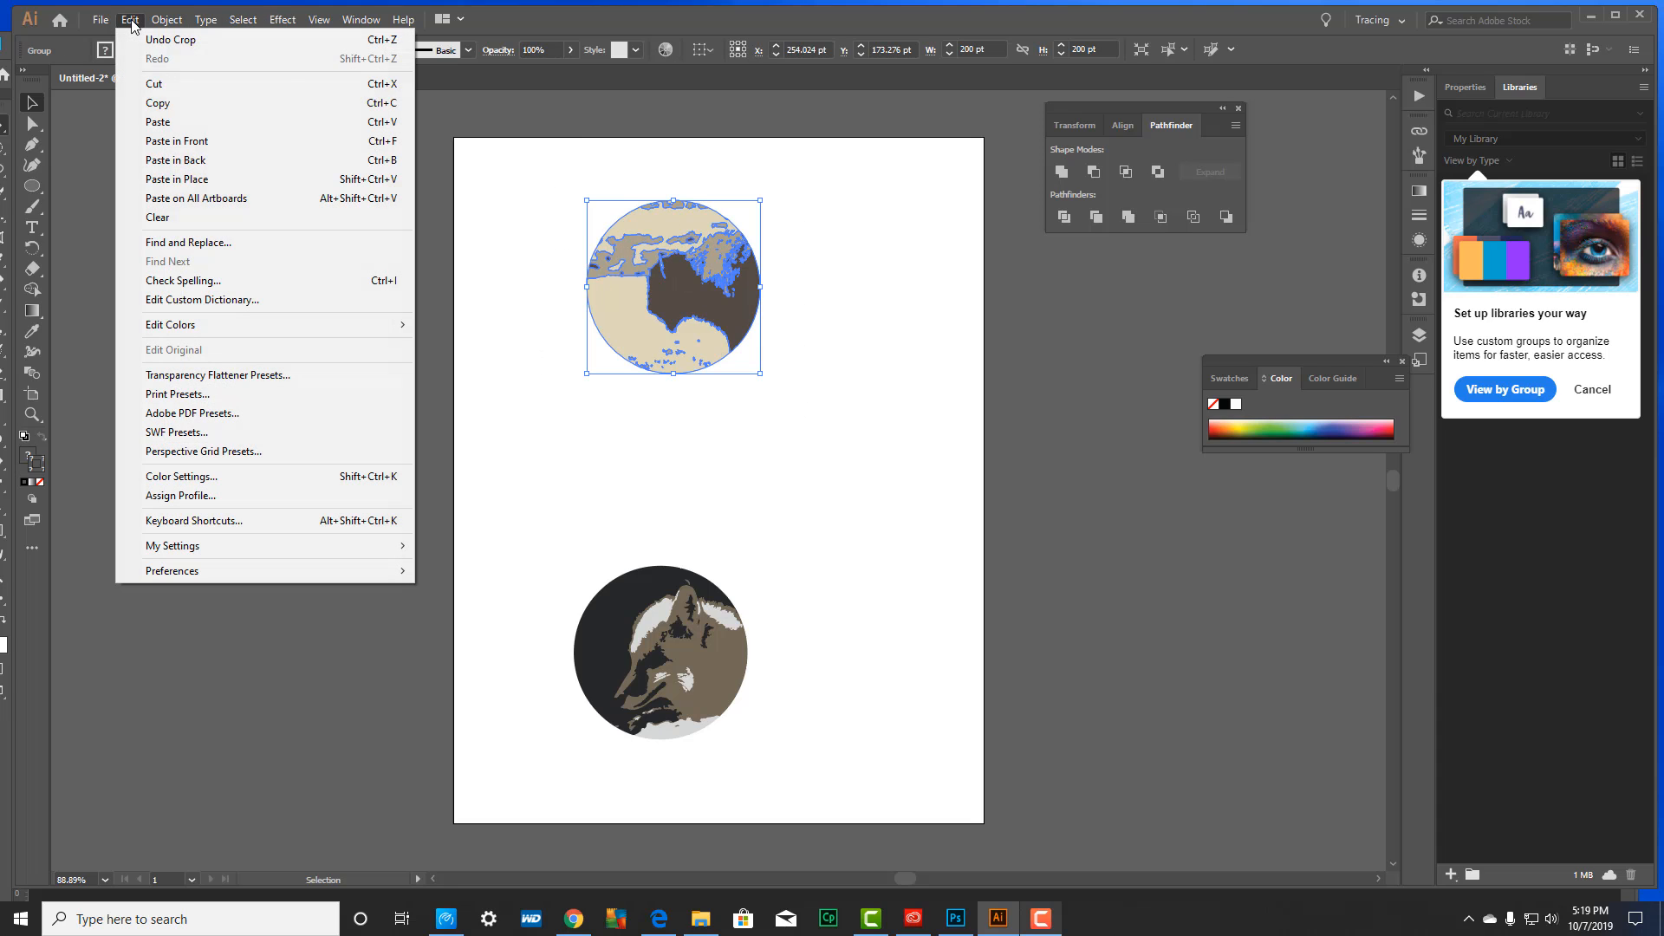
{"action": "left_click", "coordinate": [161, 104]}
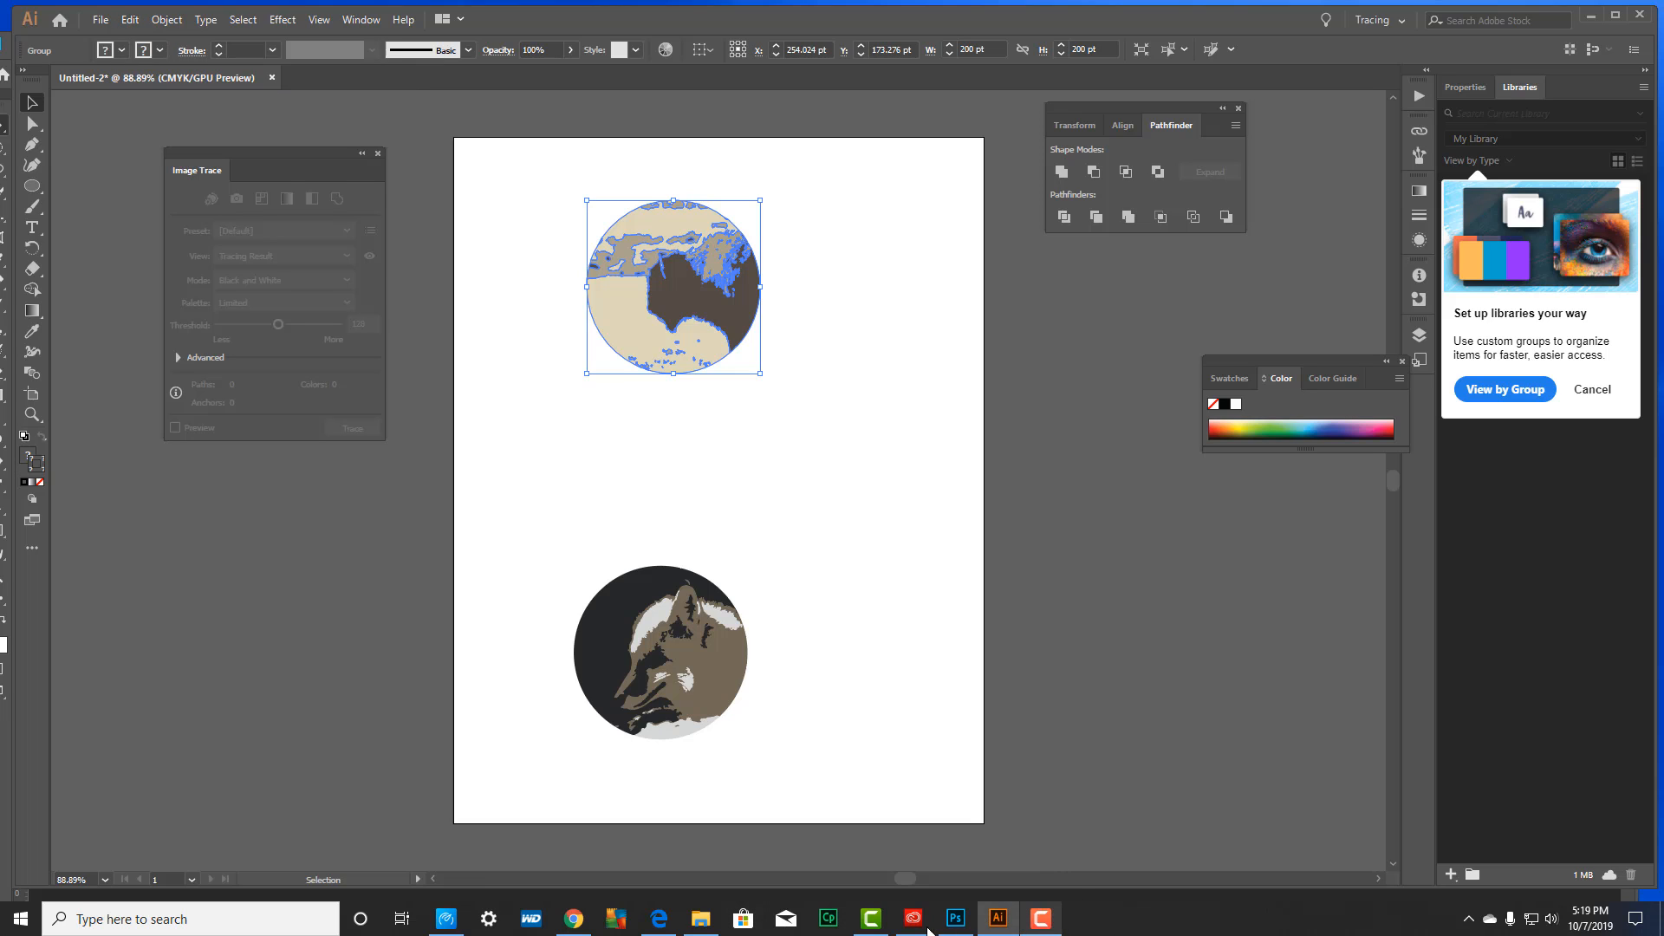
{"action": "left_click", "coordinate": [955, 918]}
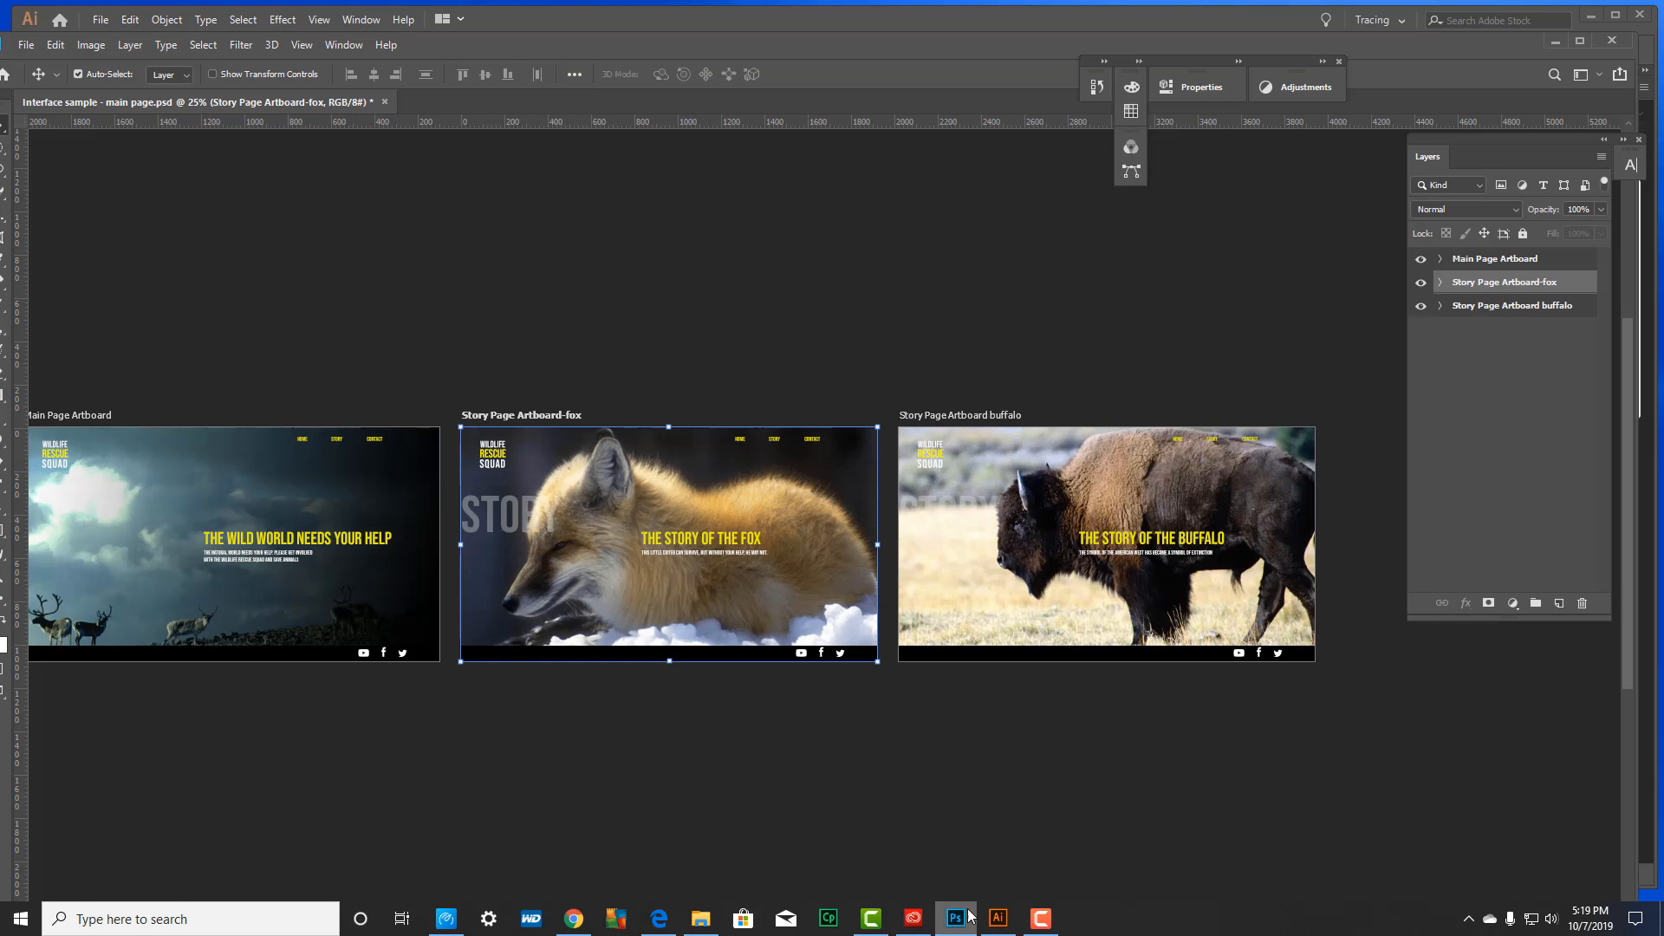
- Paste the copied buffalo artwork as a Smart Object above the fox photo layer in Story Page Artboard-fox
{"action": "left_click", "coordinate": [830, 513]}
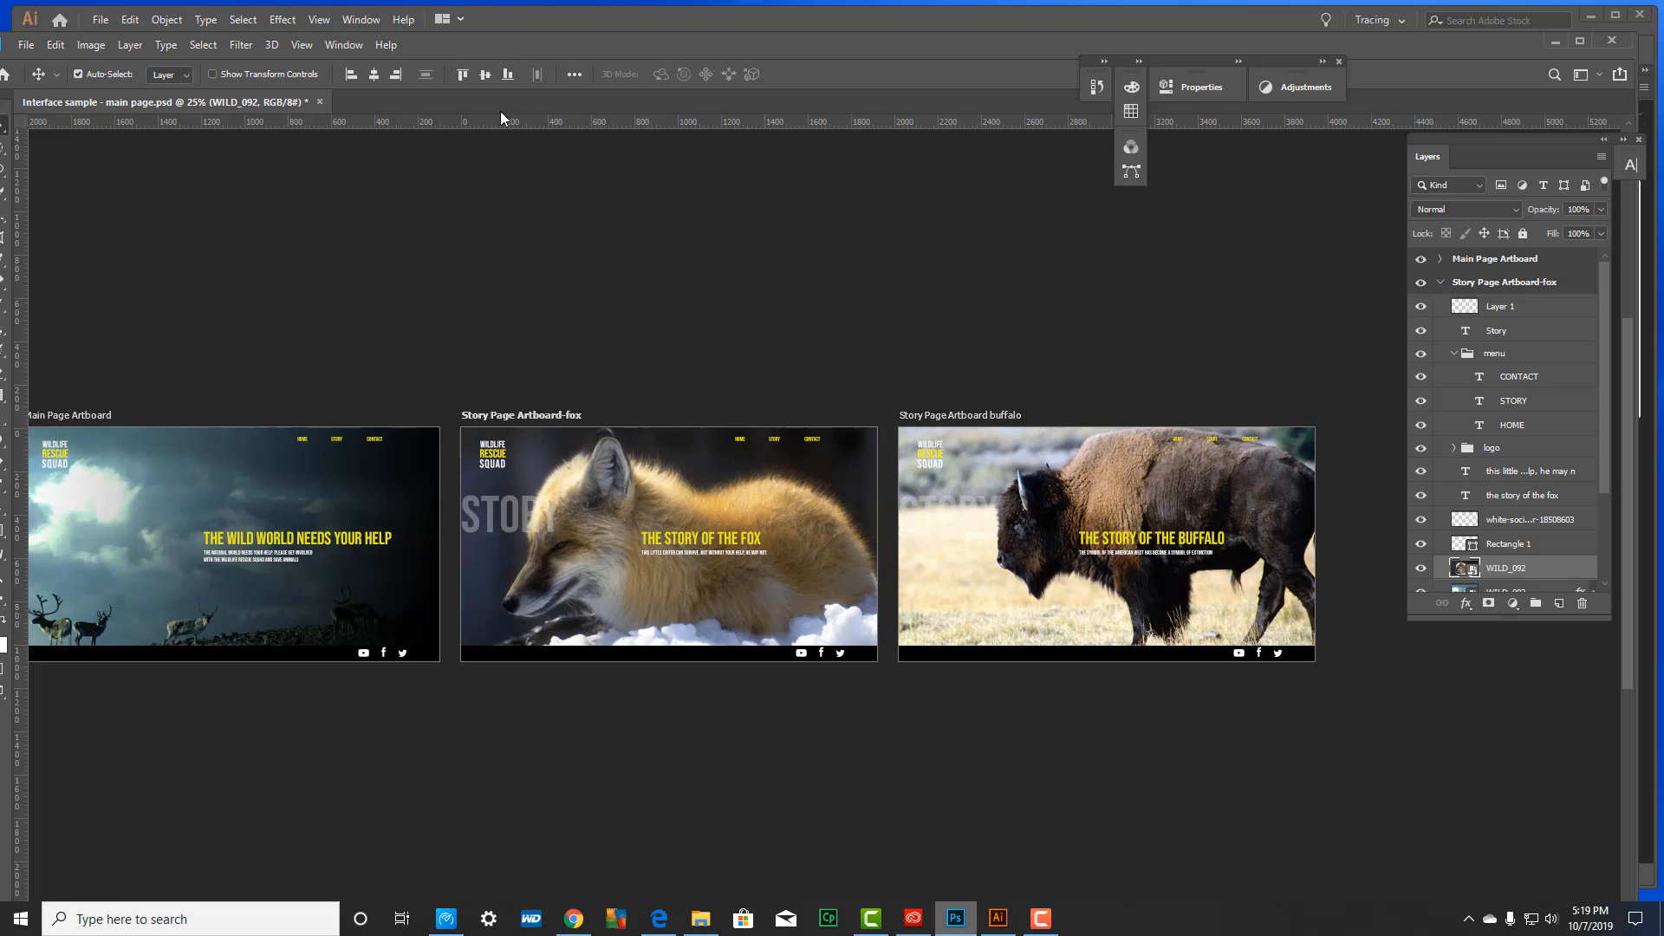
{"action": "left_click", "coordinate": [54, 45]}
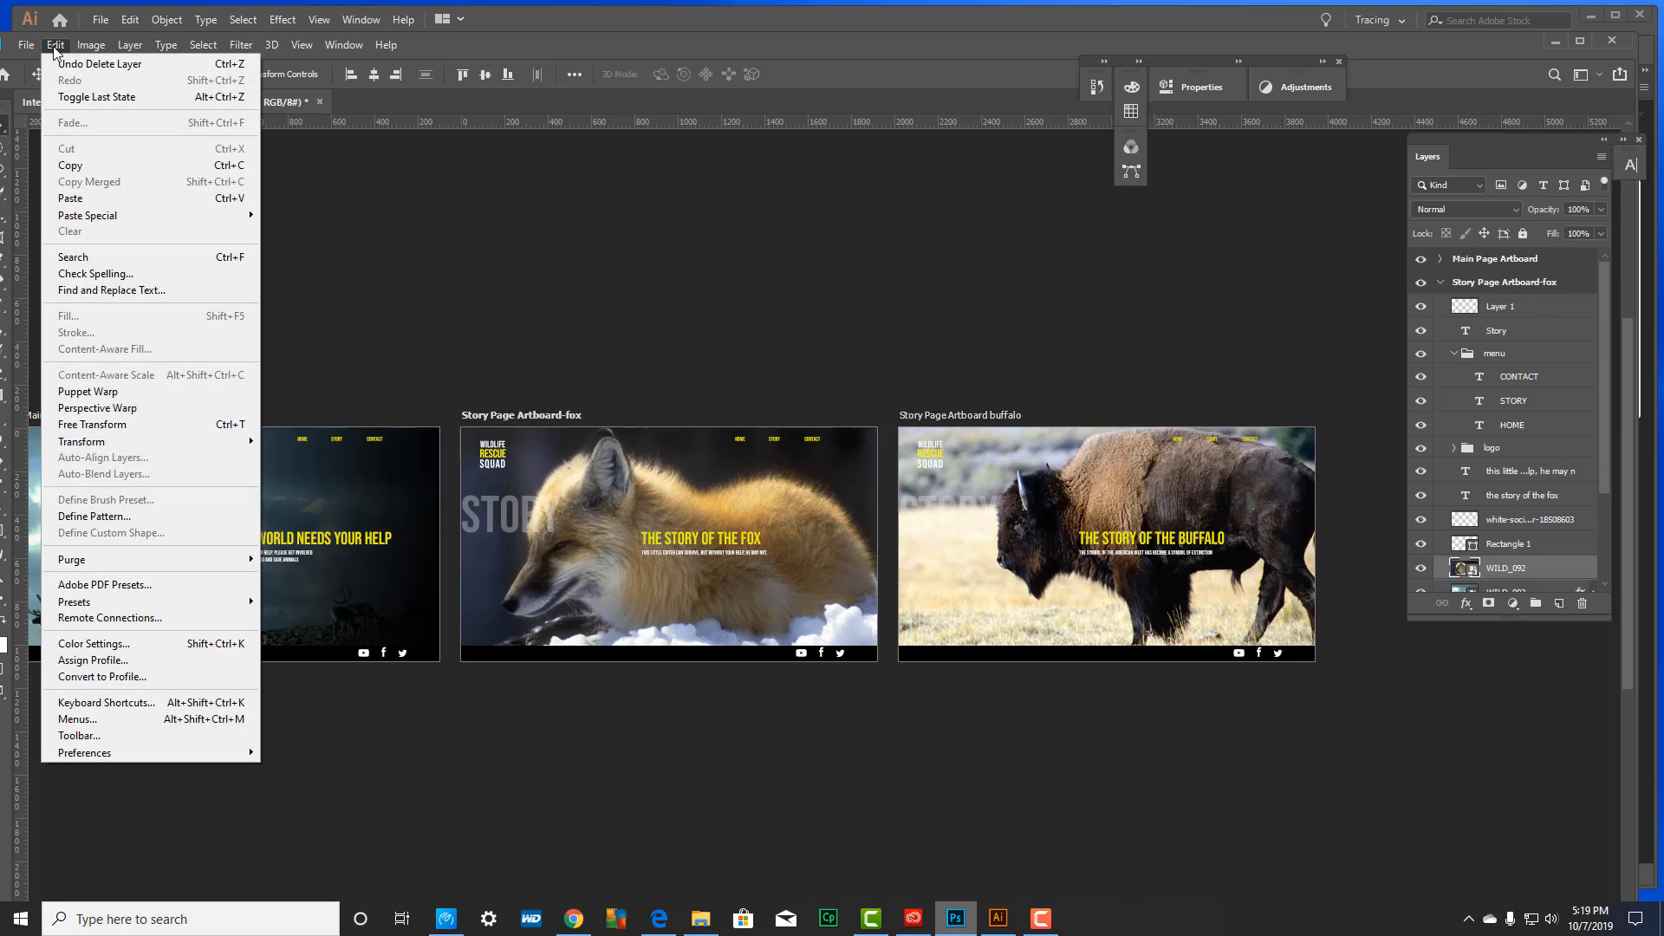
{"action": "left_click", "coordinate": [73, 198]}
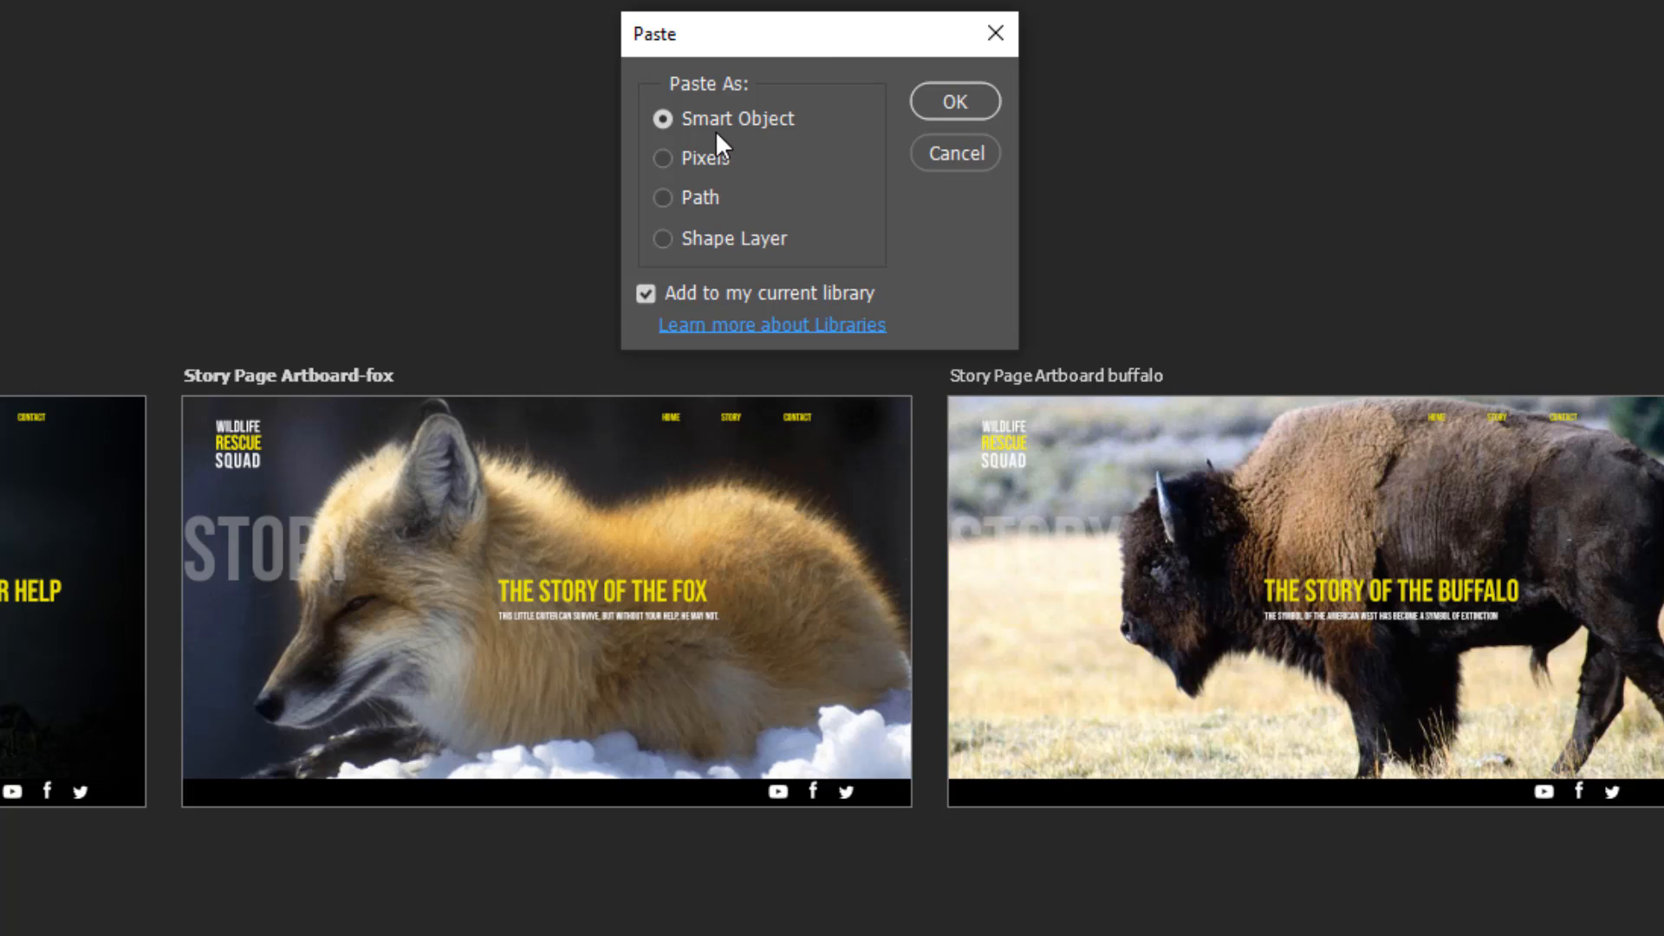
{"action": "left_click", "coordinate": [955, 101]}
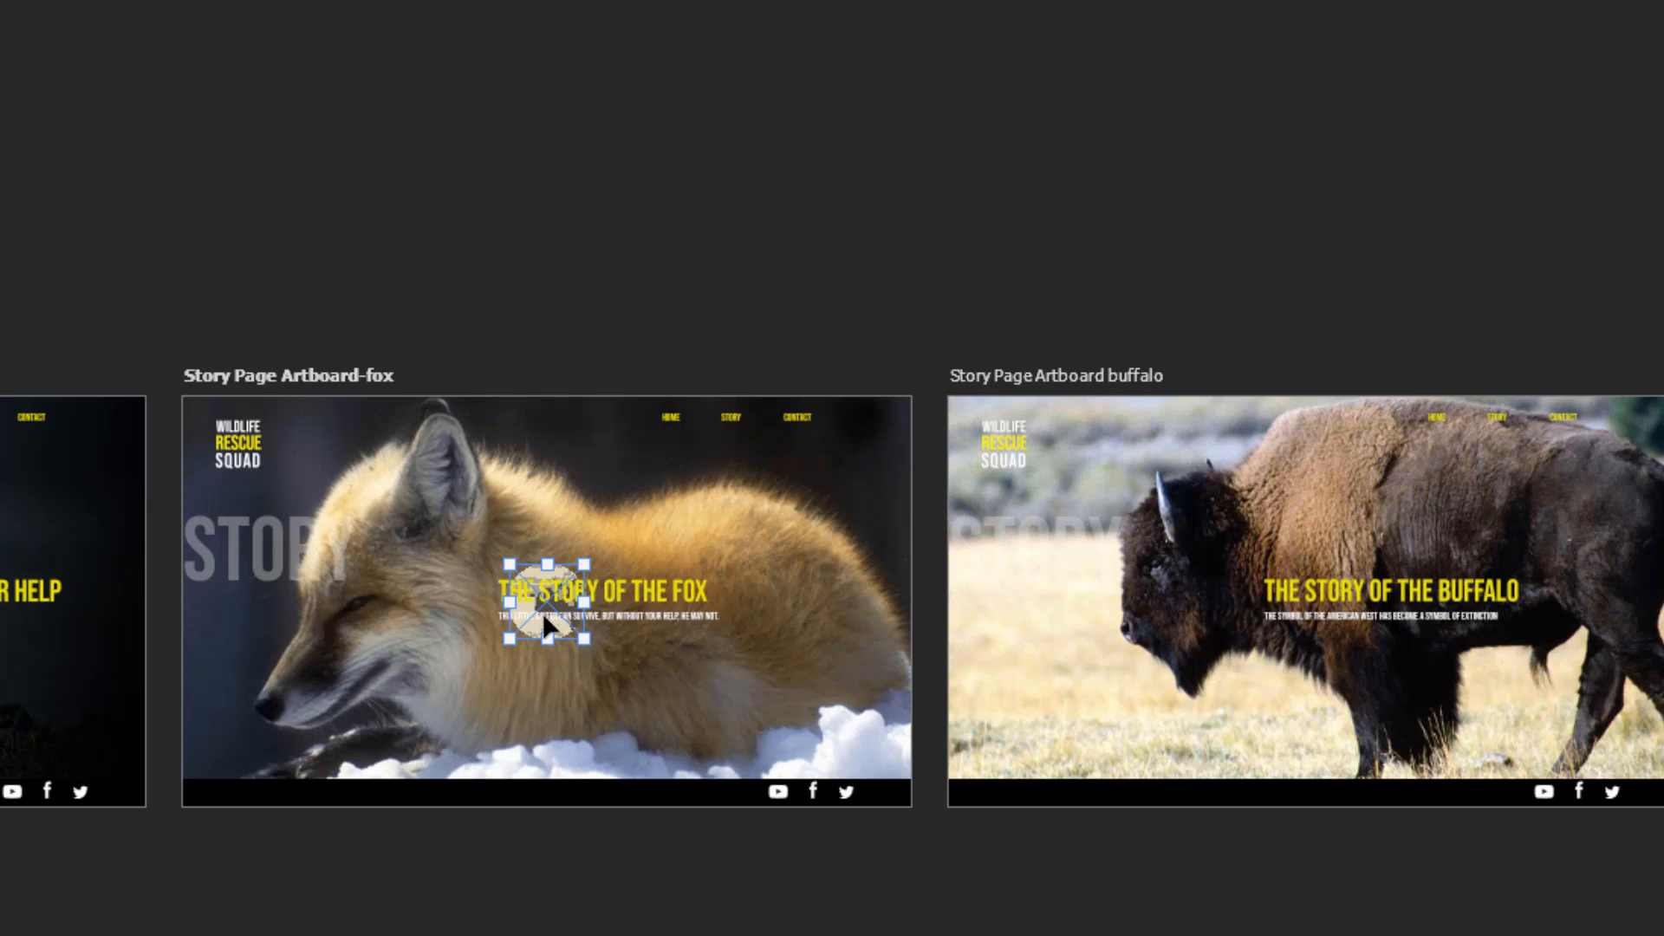
- Place the buffalo circle in the fox artboard's lower right corner, just above the social media icons, and commit the placement
{"action": "key", "text": "ctrl+plus"}
{"action": "key", "text": "ctrl+plus"}
{"action": "key", "text": "ctrl+plus"}
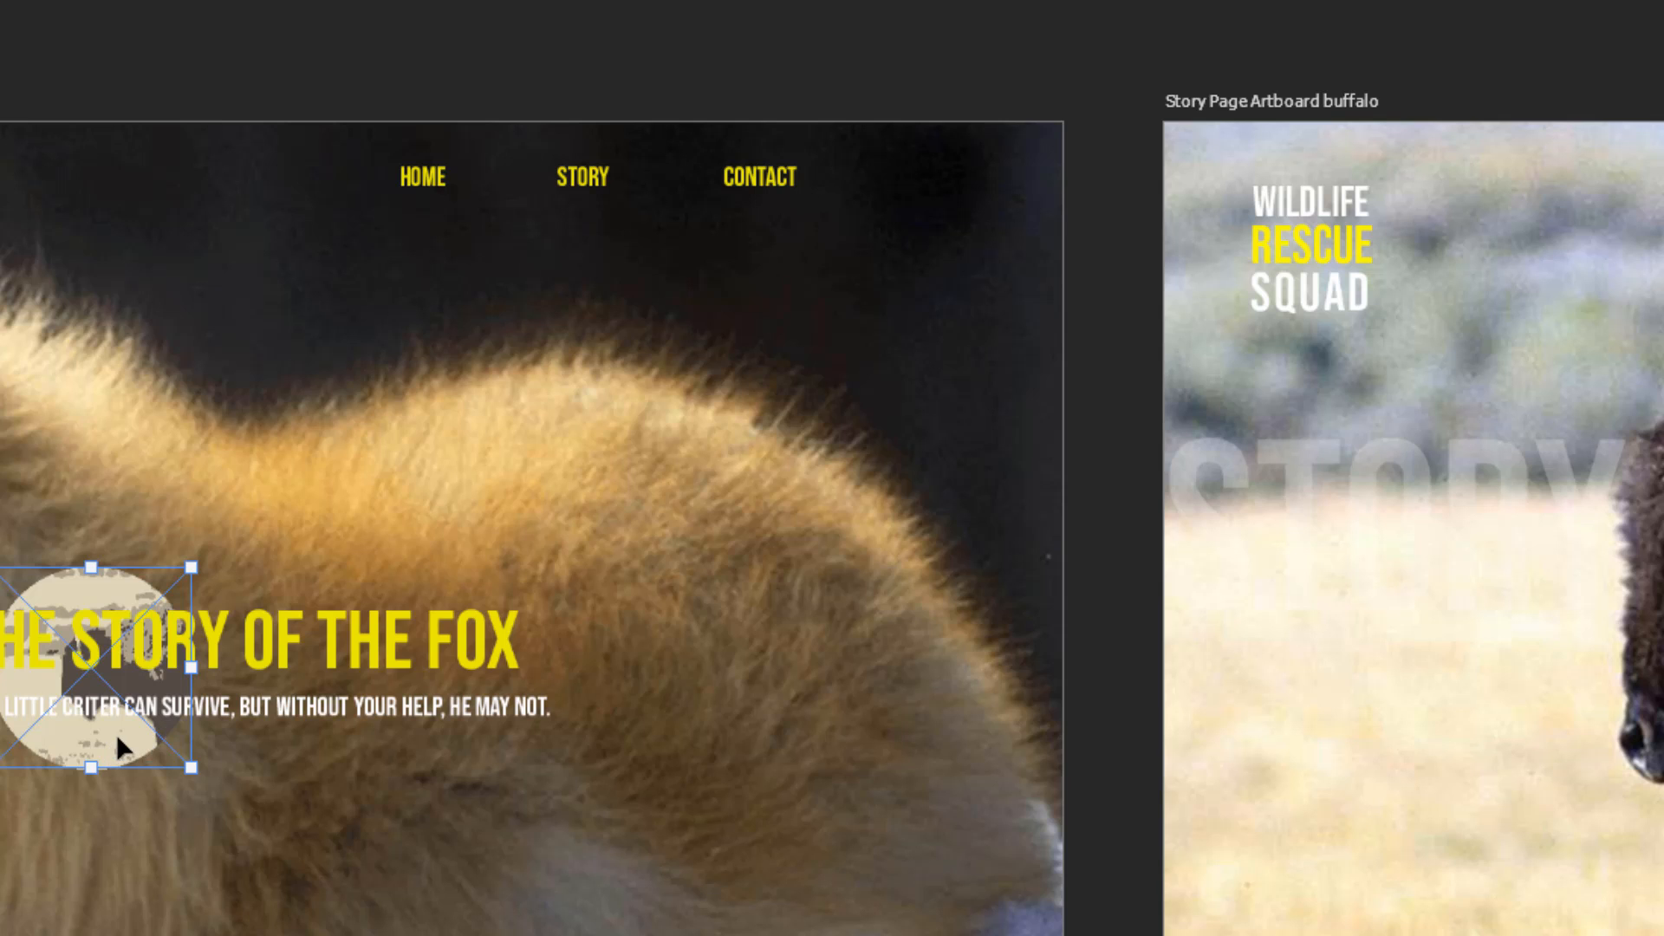
{"action": "left_click_drag", "start_coordinate": [136, 759], "coordinate": [694, 935]}
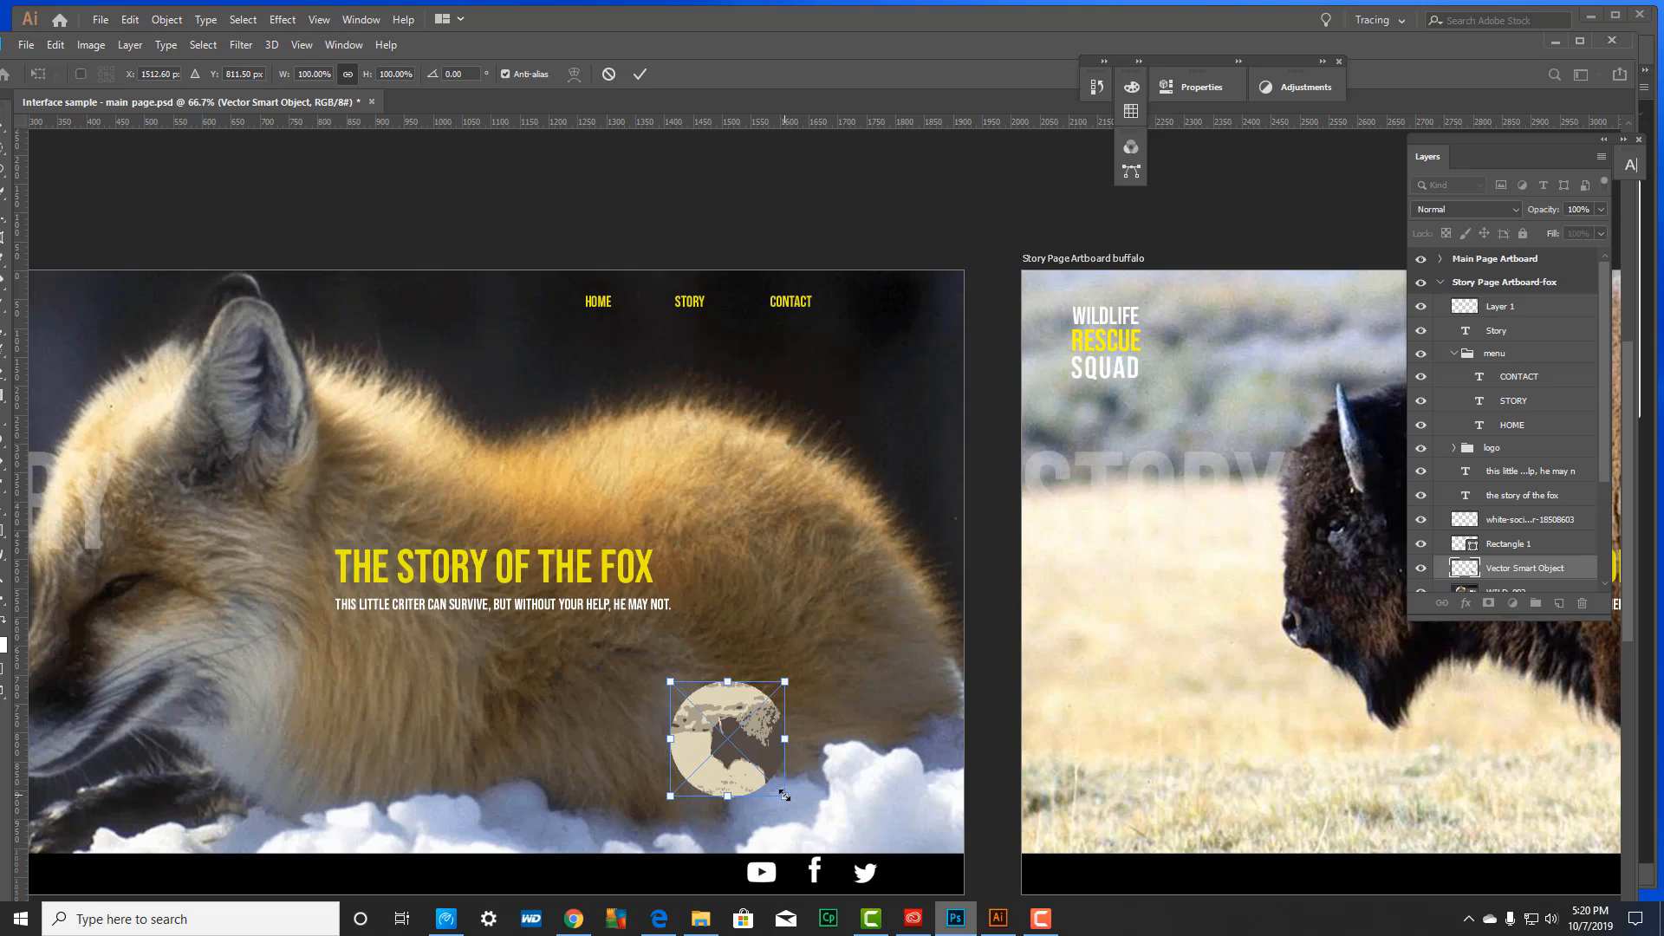
{"action": "left_click_drag", "start_coordinate": [778, 789], "coordinate": [880, 594]}
{"action": "key", "text": "ctrl+z"}
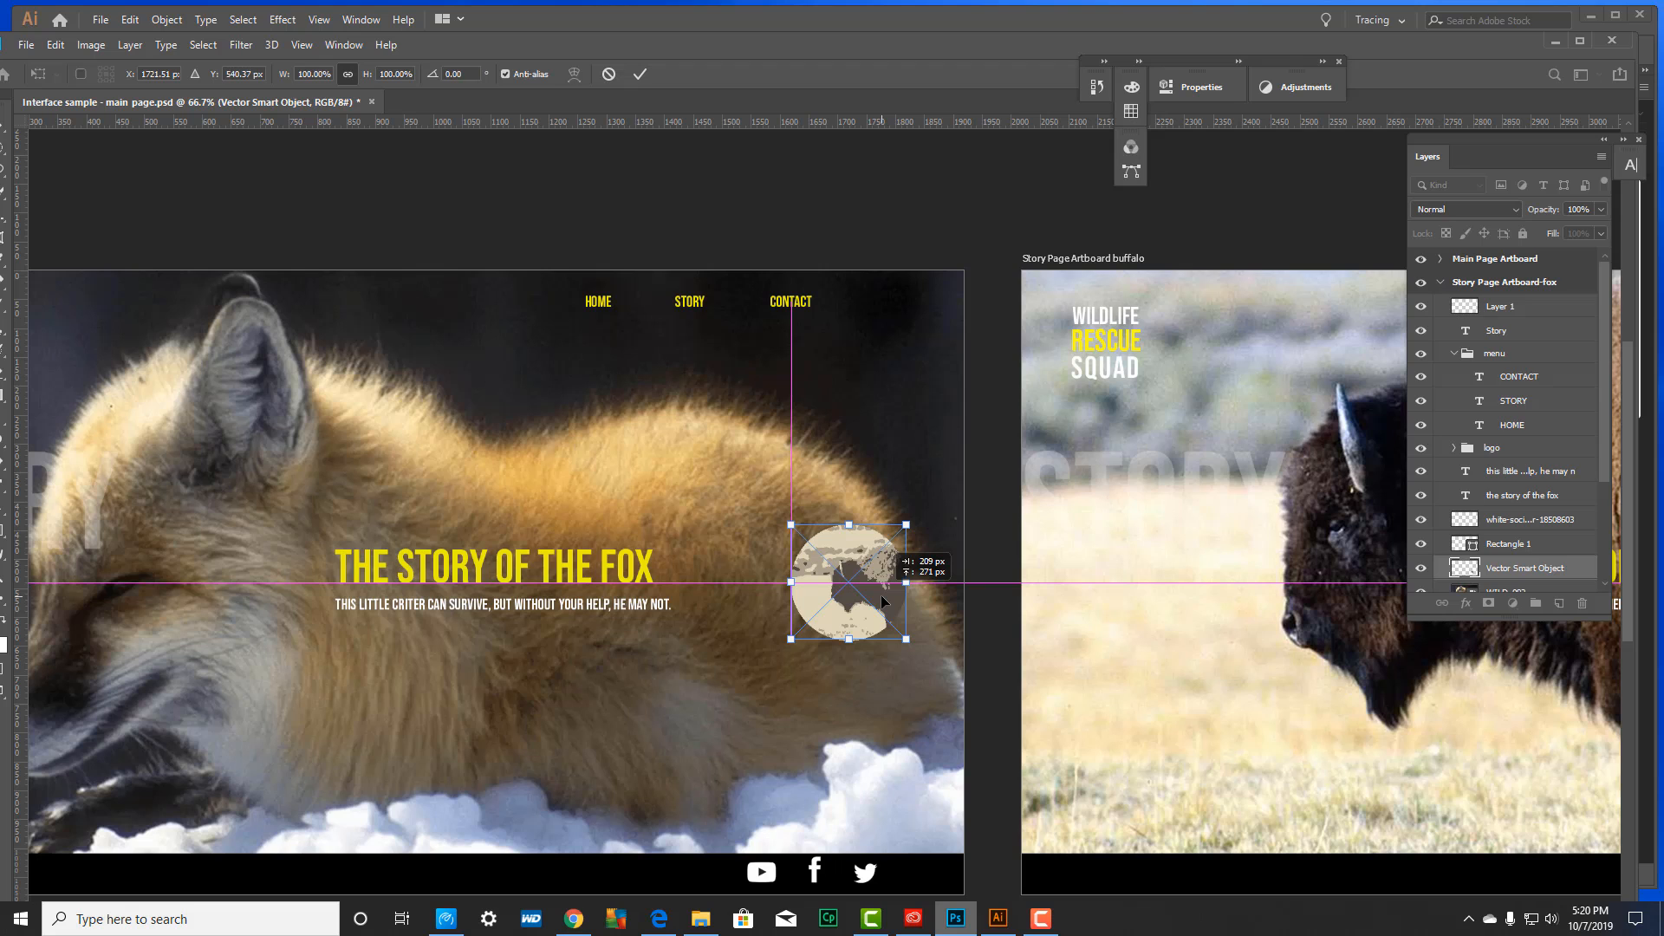
{"action": "left_click_drag", "start_coordinate": [880, 595], "coordinate": [855, 793]}
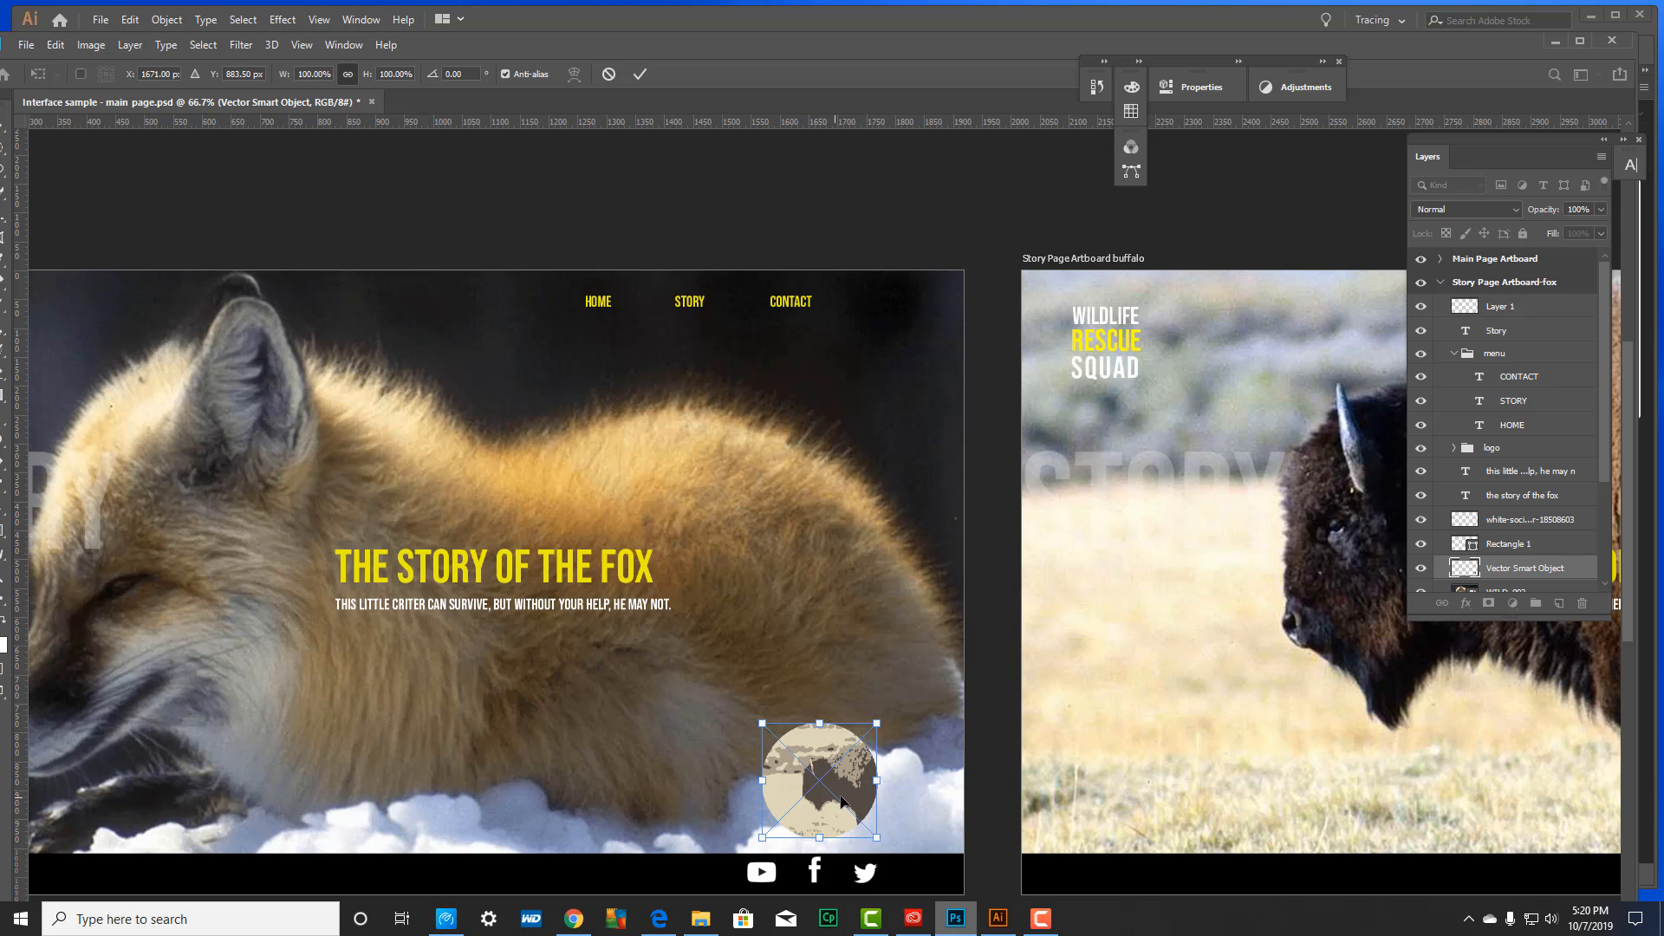
{"action": "mouse_move", "coordinate": [846, 792]}
{"action": "left_mouse_down"}
{"action": "mouse_move", "coordinate": [889, 709]}
{"action": "mouse_move", "coordinate": [871, 788]}
{"action": "left_mouse_up"}
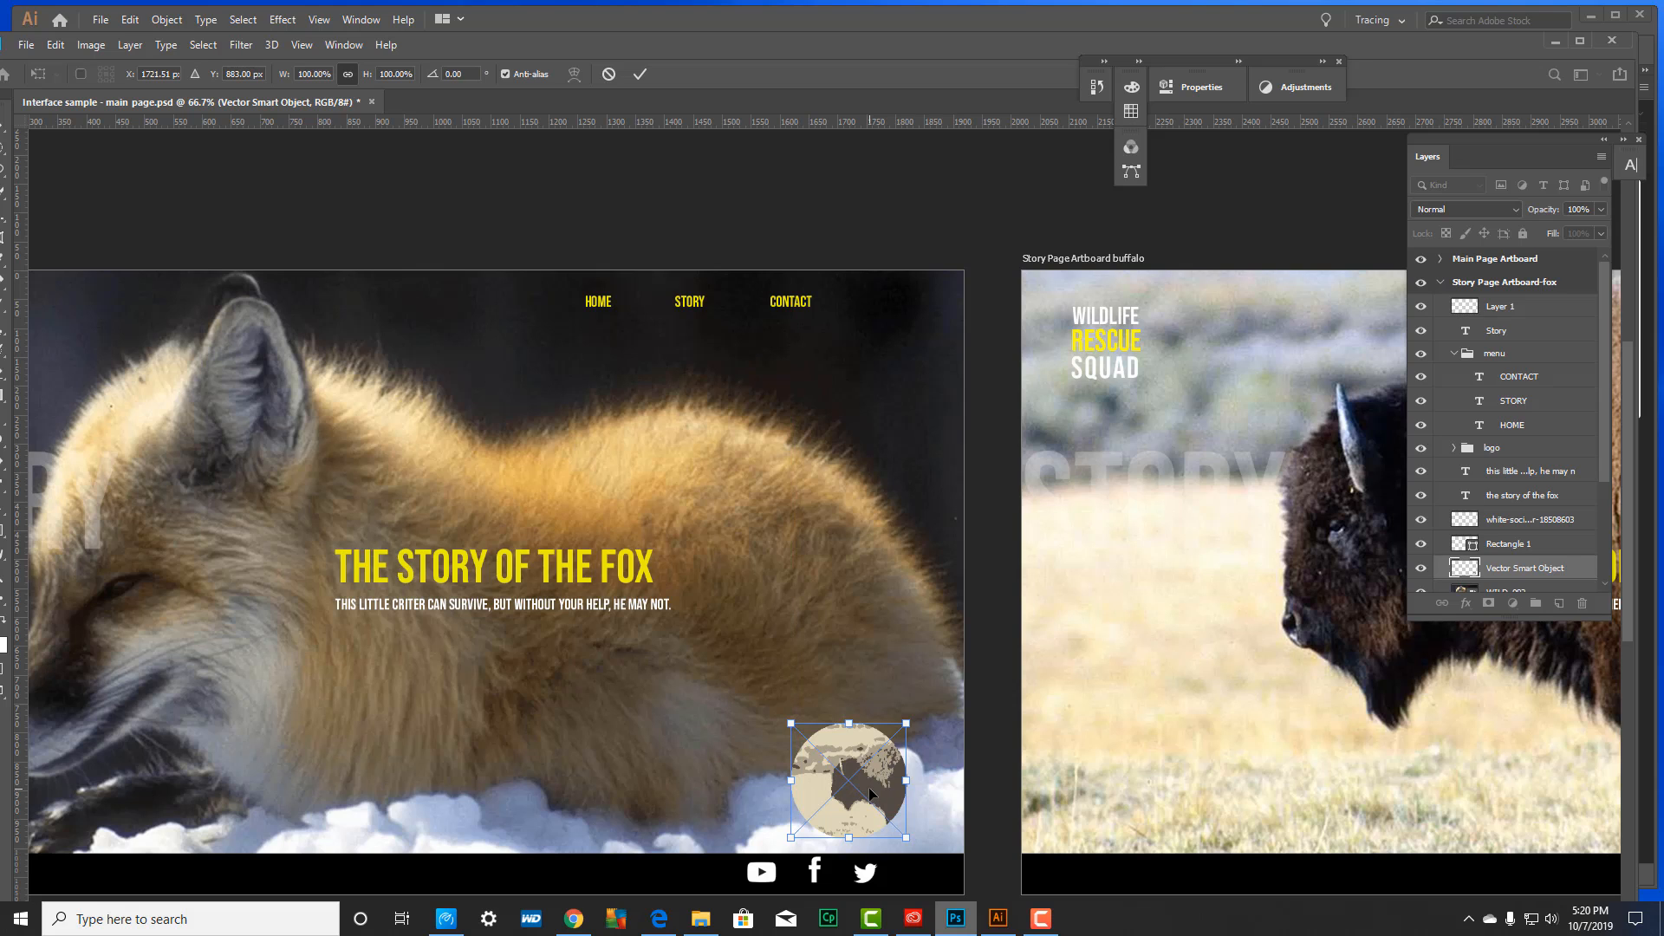
{"action": "key", "text": "Return"}
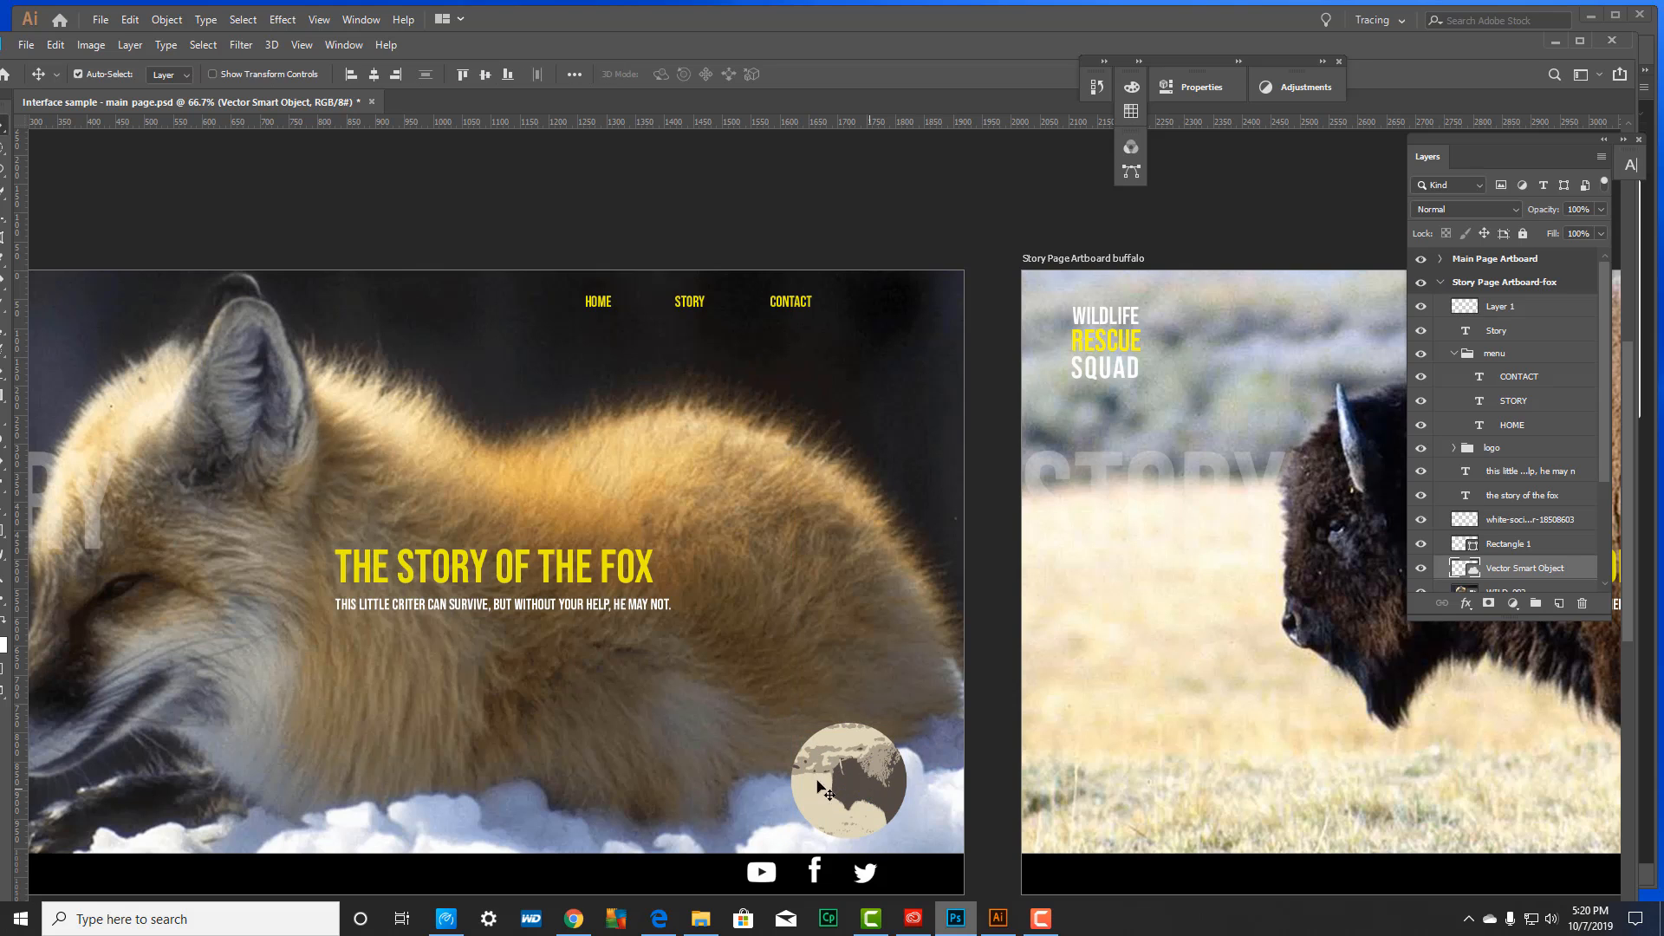
- Copy the circular fox artwork in Illustrator and return to Photoshop at the Story Page Artboard buffalo
{"action": "left_click", "coordinate": [998, 918]}
{"action": "left_click_drag", "start_coordinate": [555, 543], "coordinate": [792, 747]}
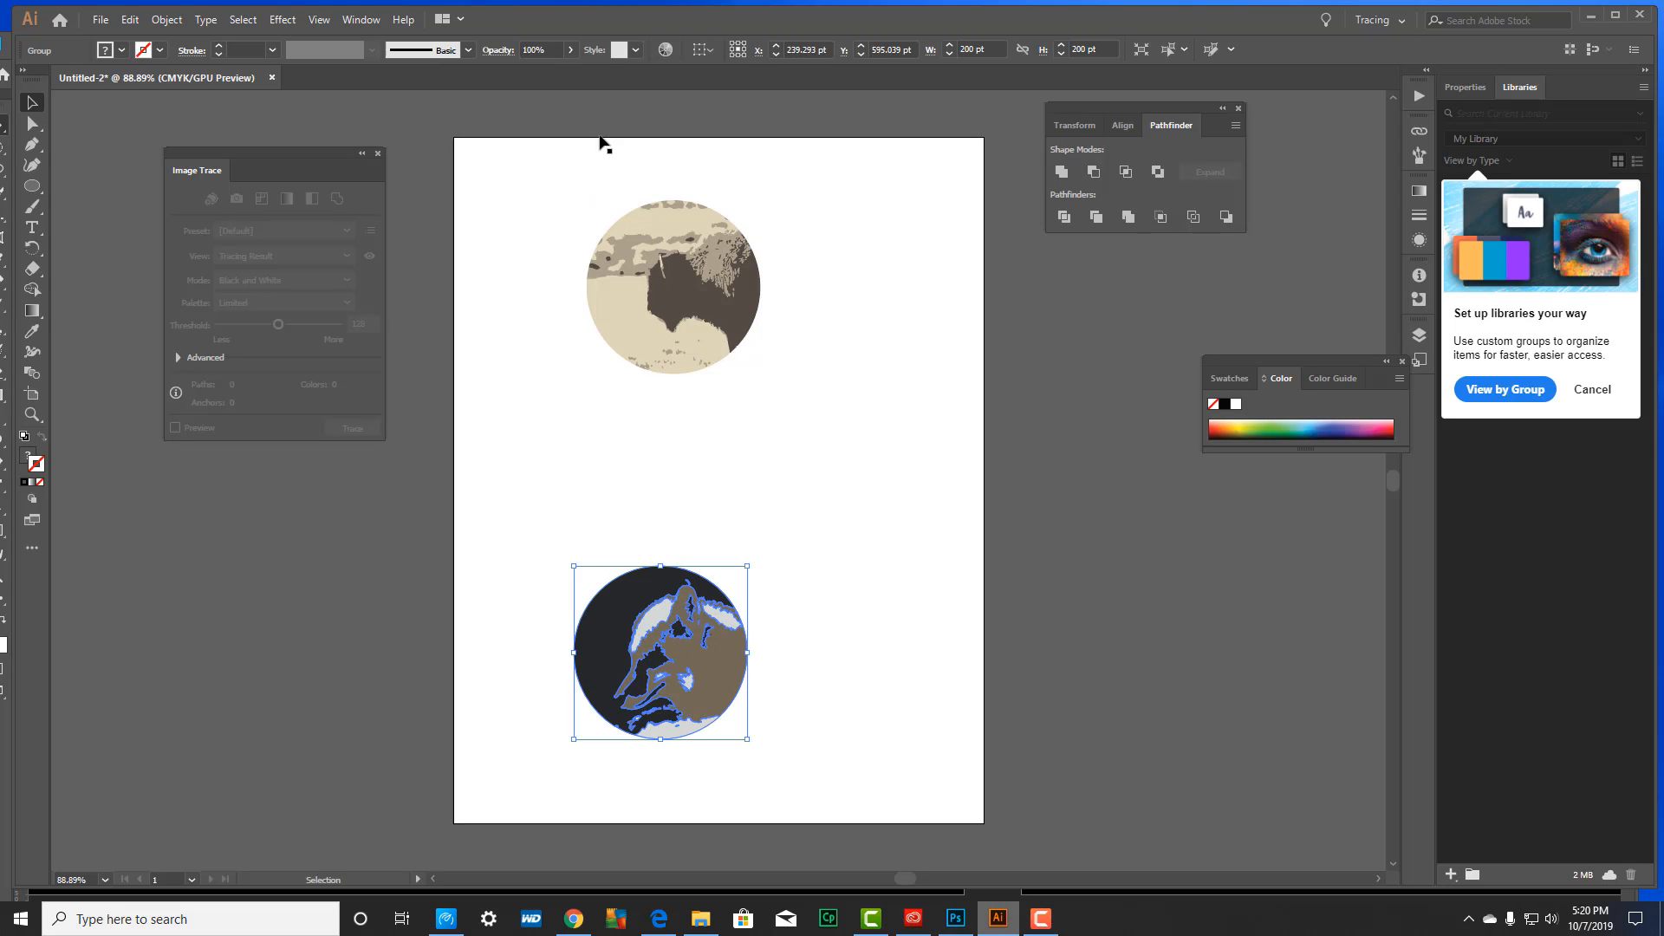
{"action": "left_click", "coordinate": [131, 20]}
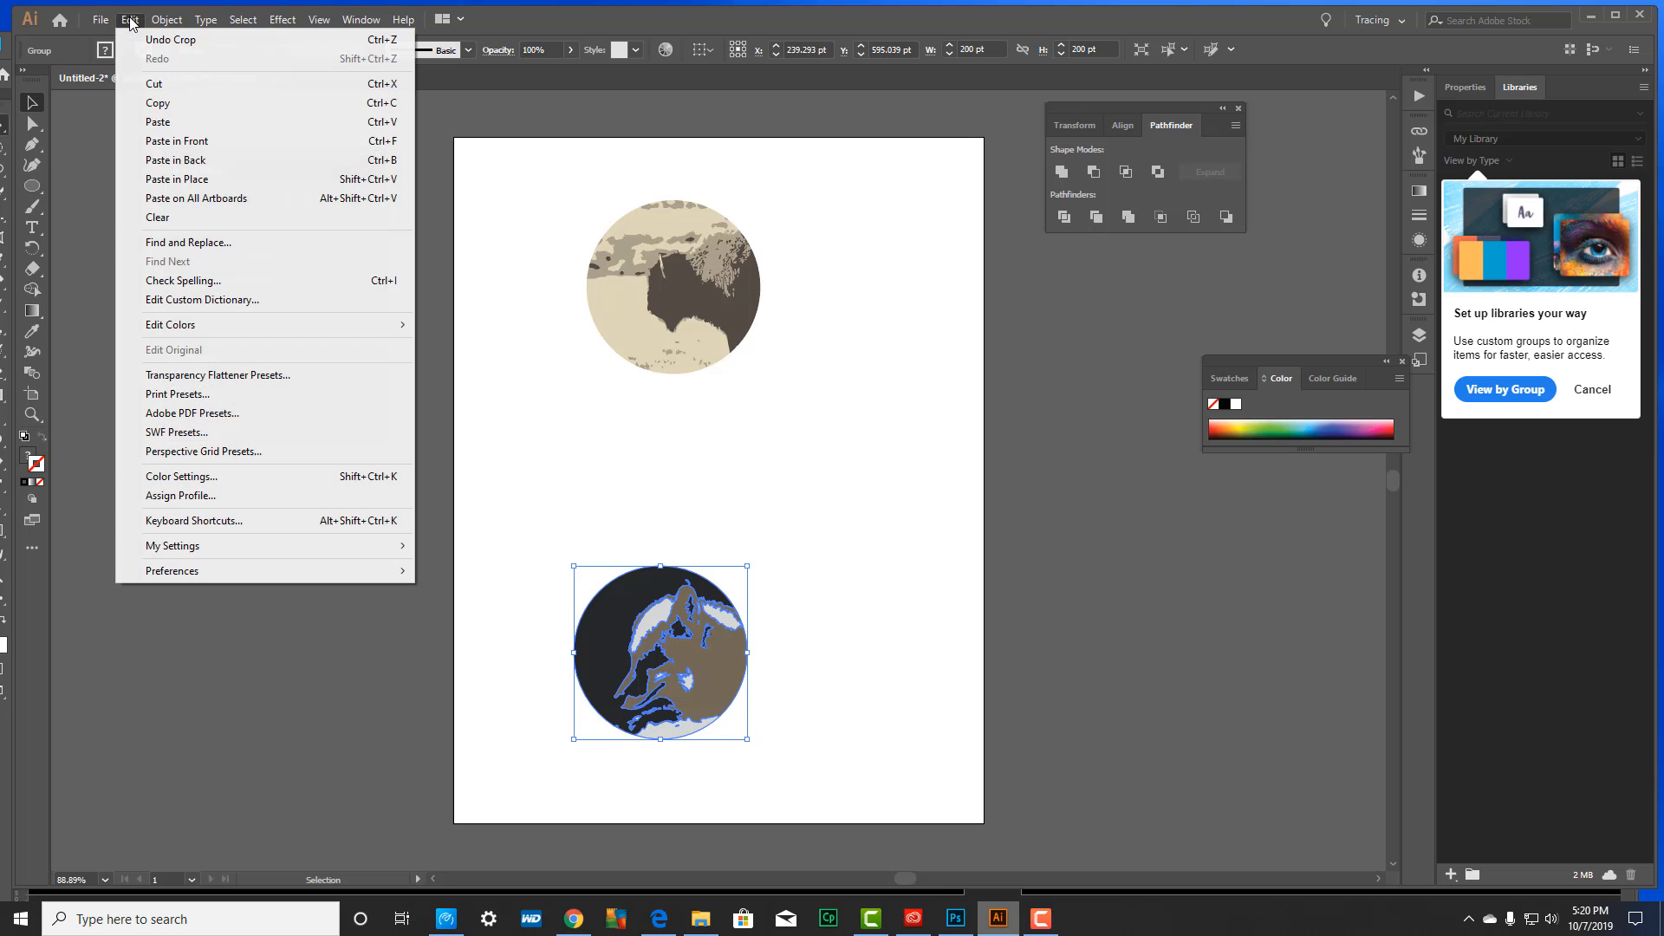
{"action": "left_click", "coordinate": [169, 105]}
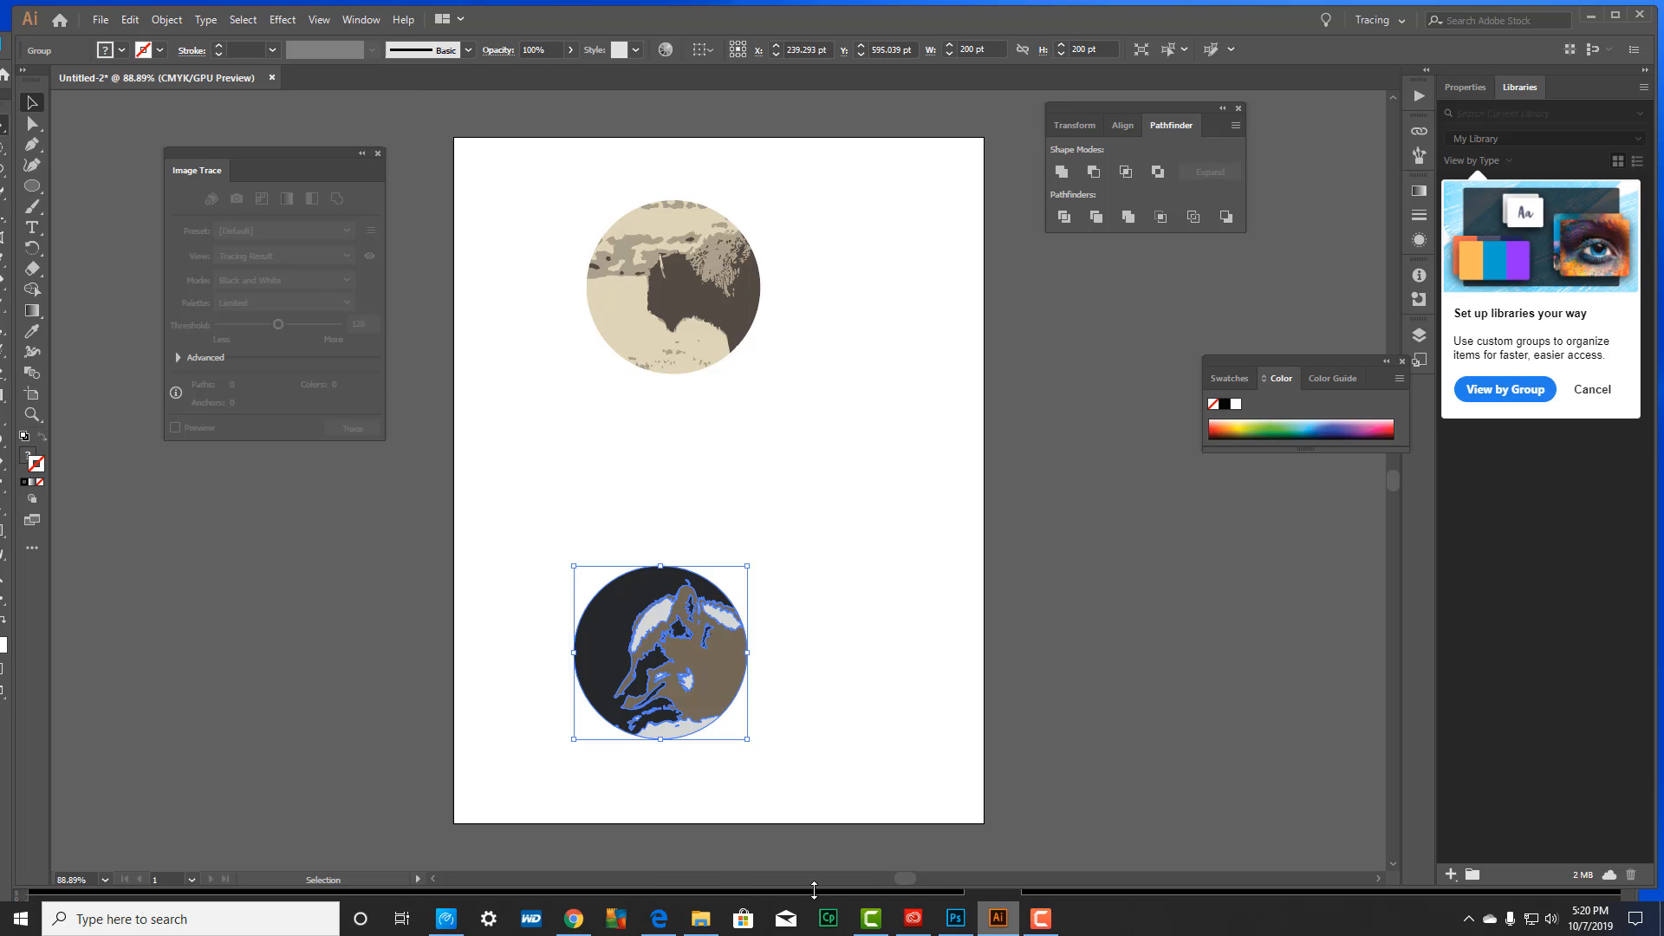
{"action": "left_click", "coordinate": [955, 918]}
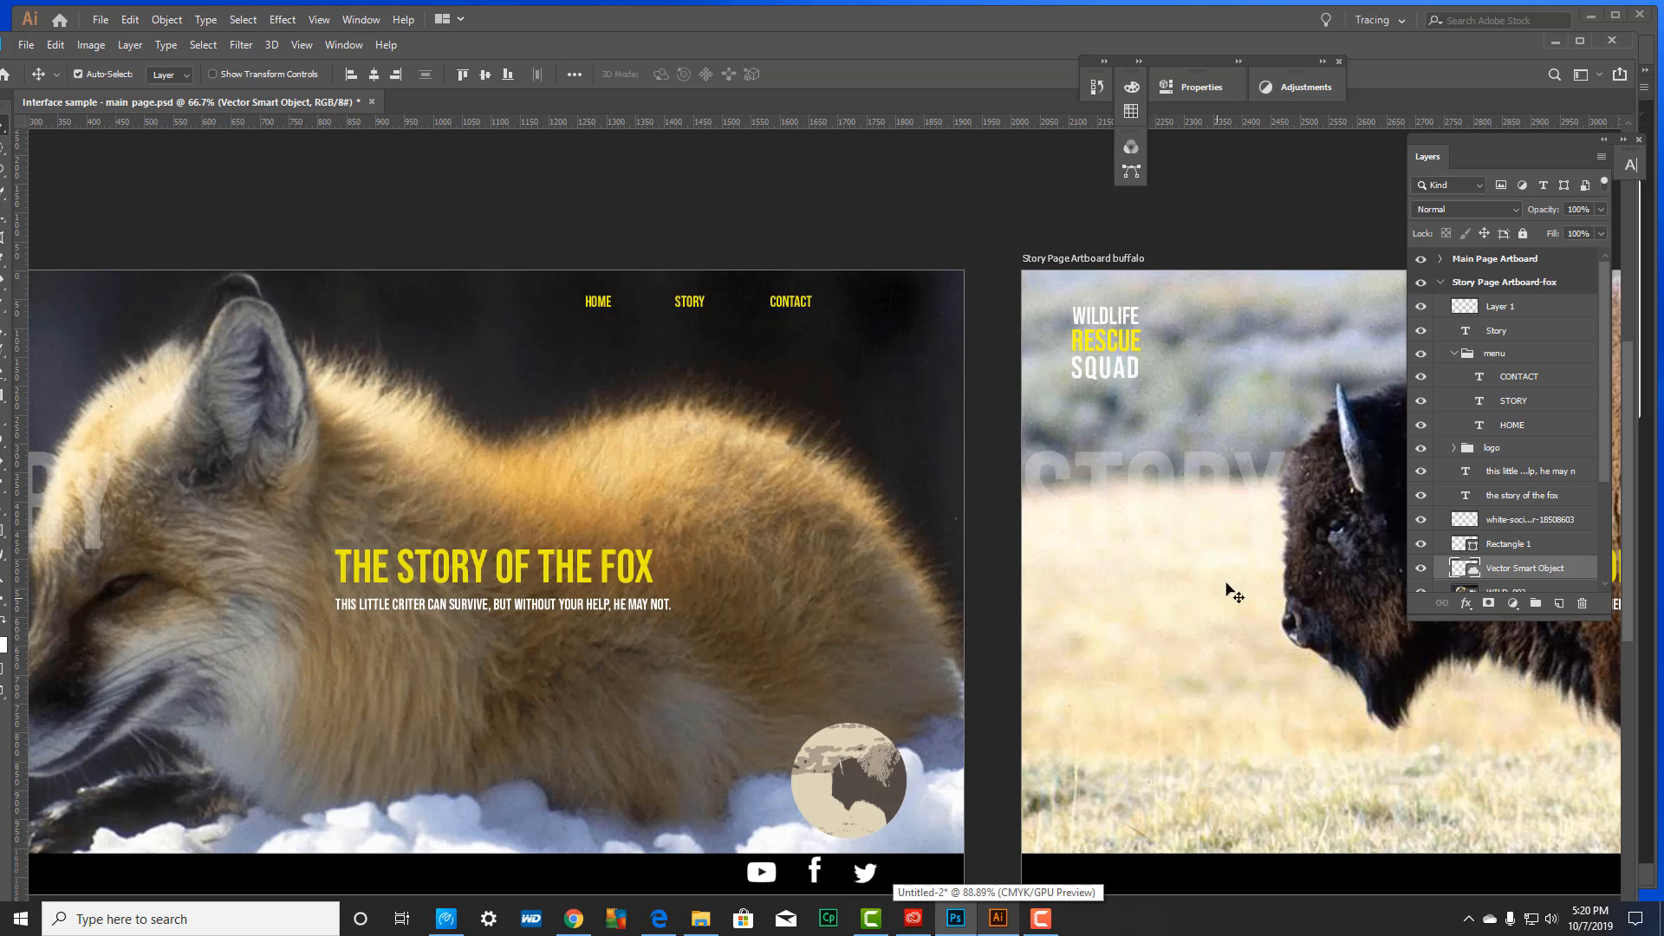
{"action": "left_click_drag", "start_coordinate": [1220, 568], "coordinate": [503, 540]}
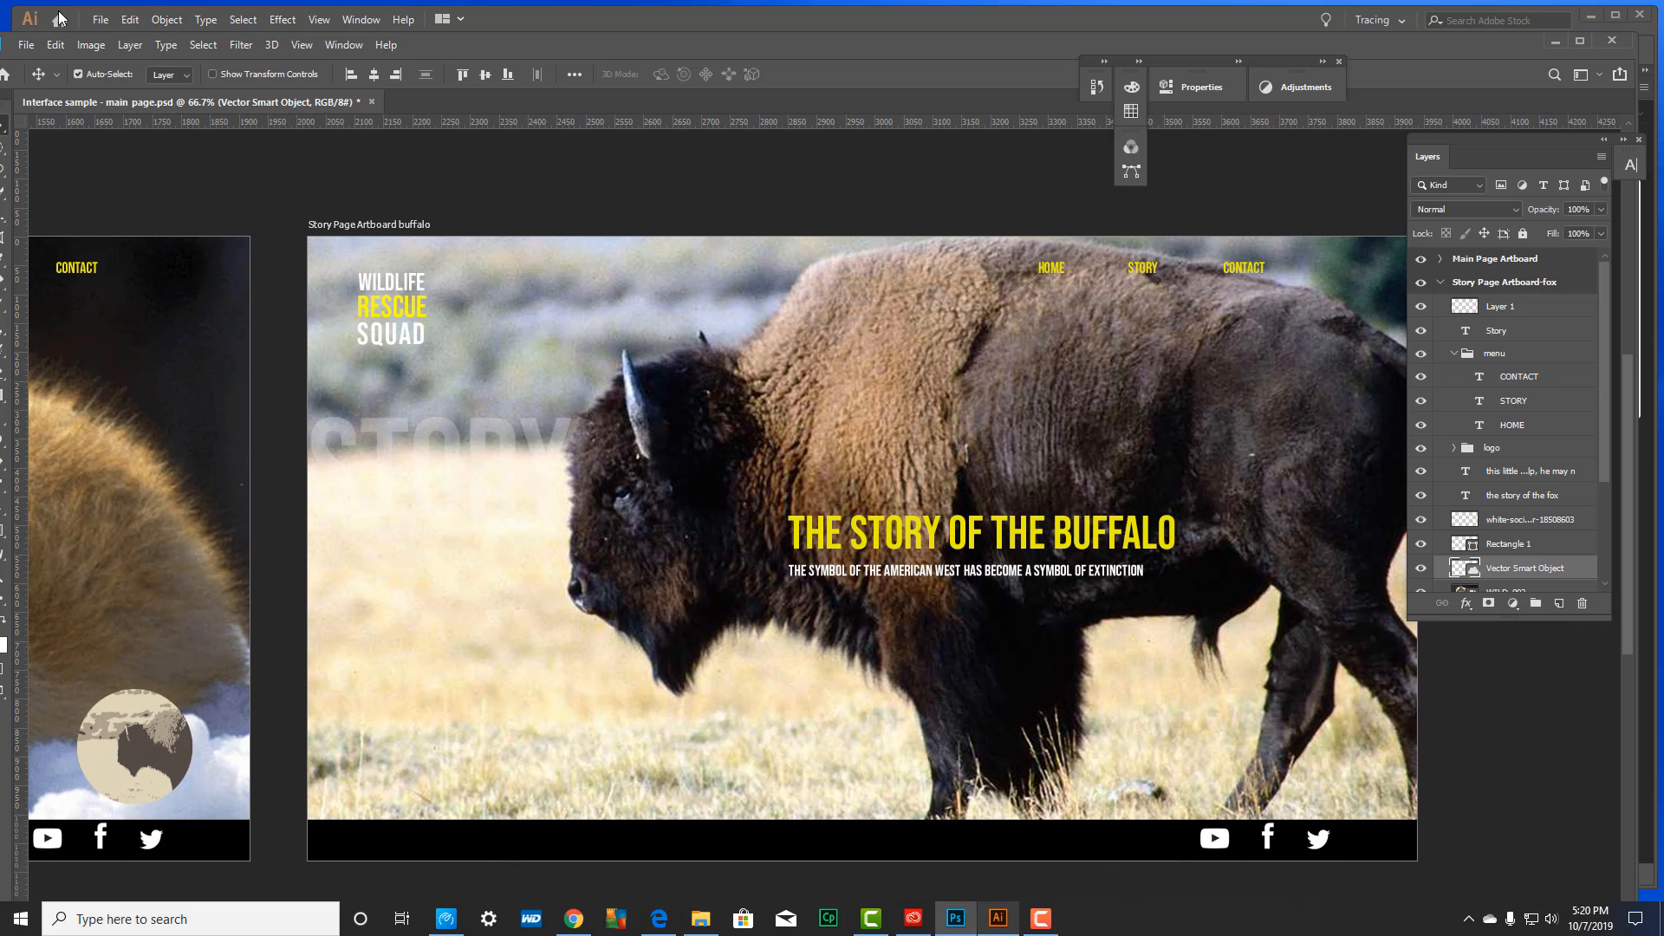
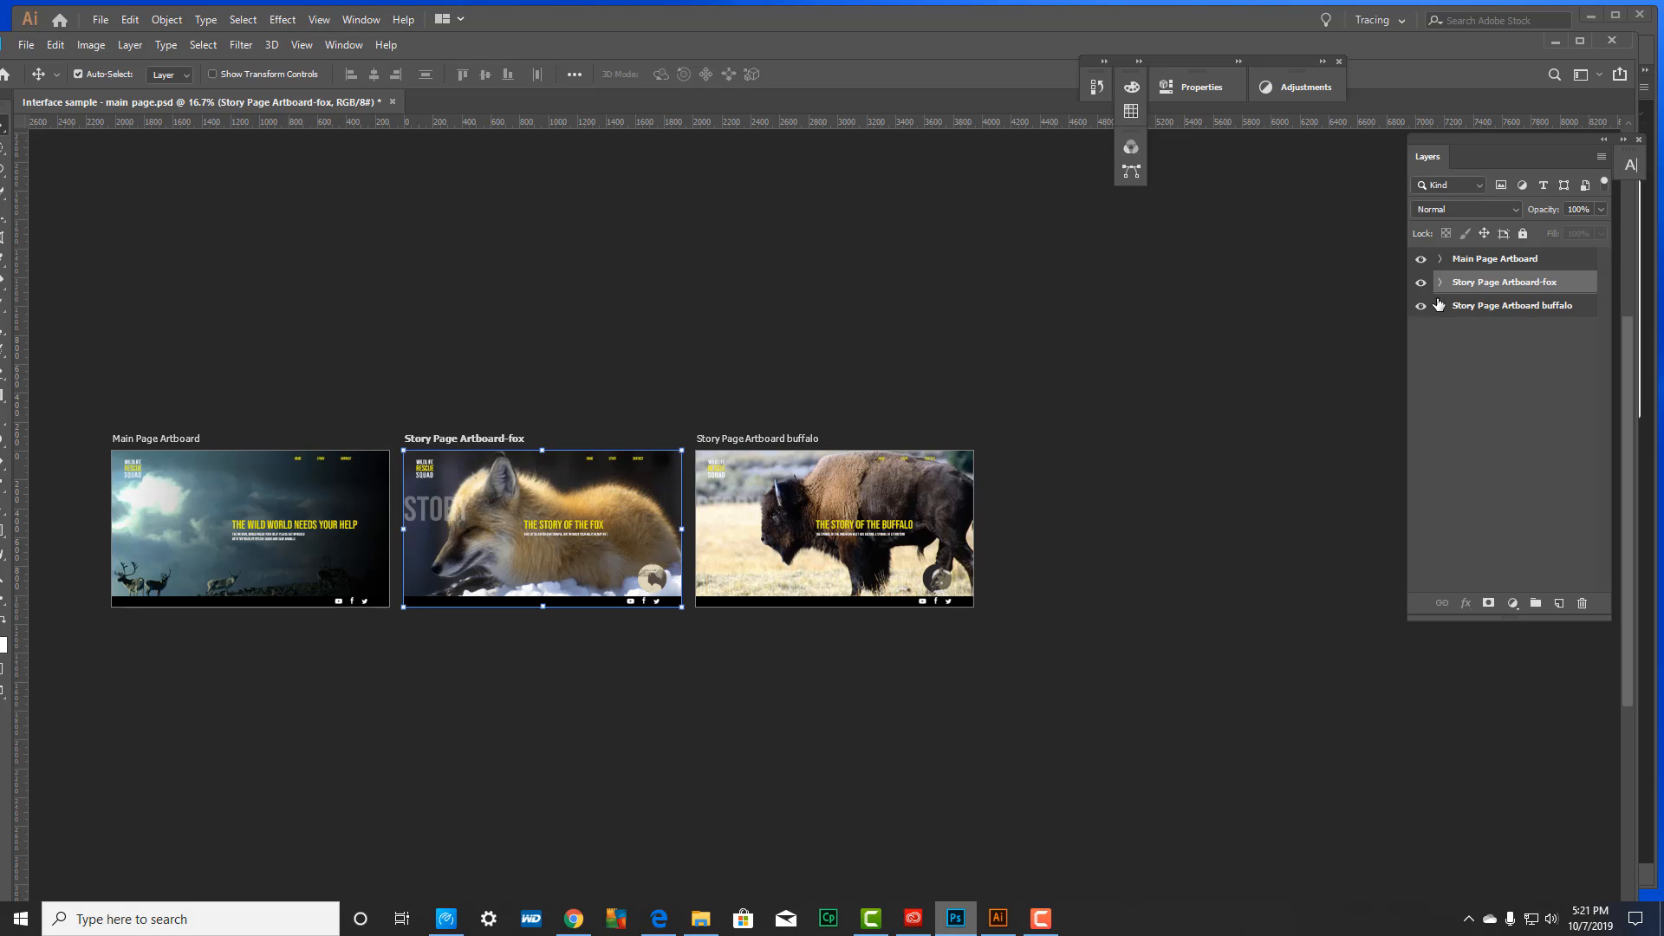
- Duplicate the Main Page Artboard into a new document named main_screen
{"action": "left_click", "coordinate": [1490, 262]}
{"action": "right_click", "coordinate": [1490, 263]}
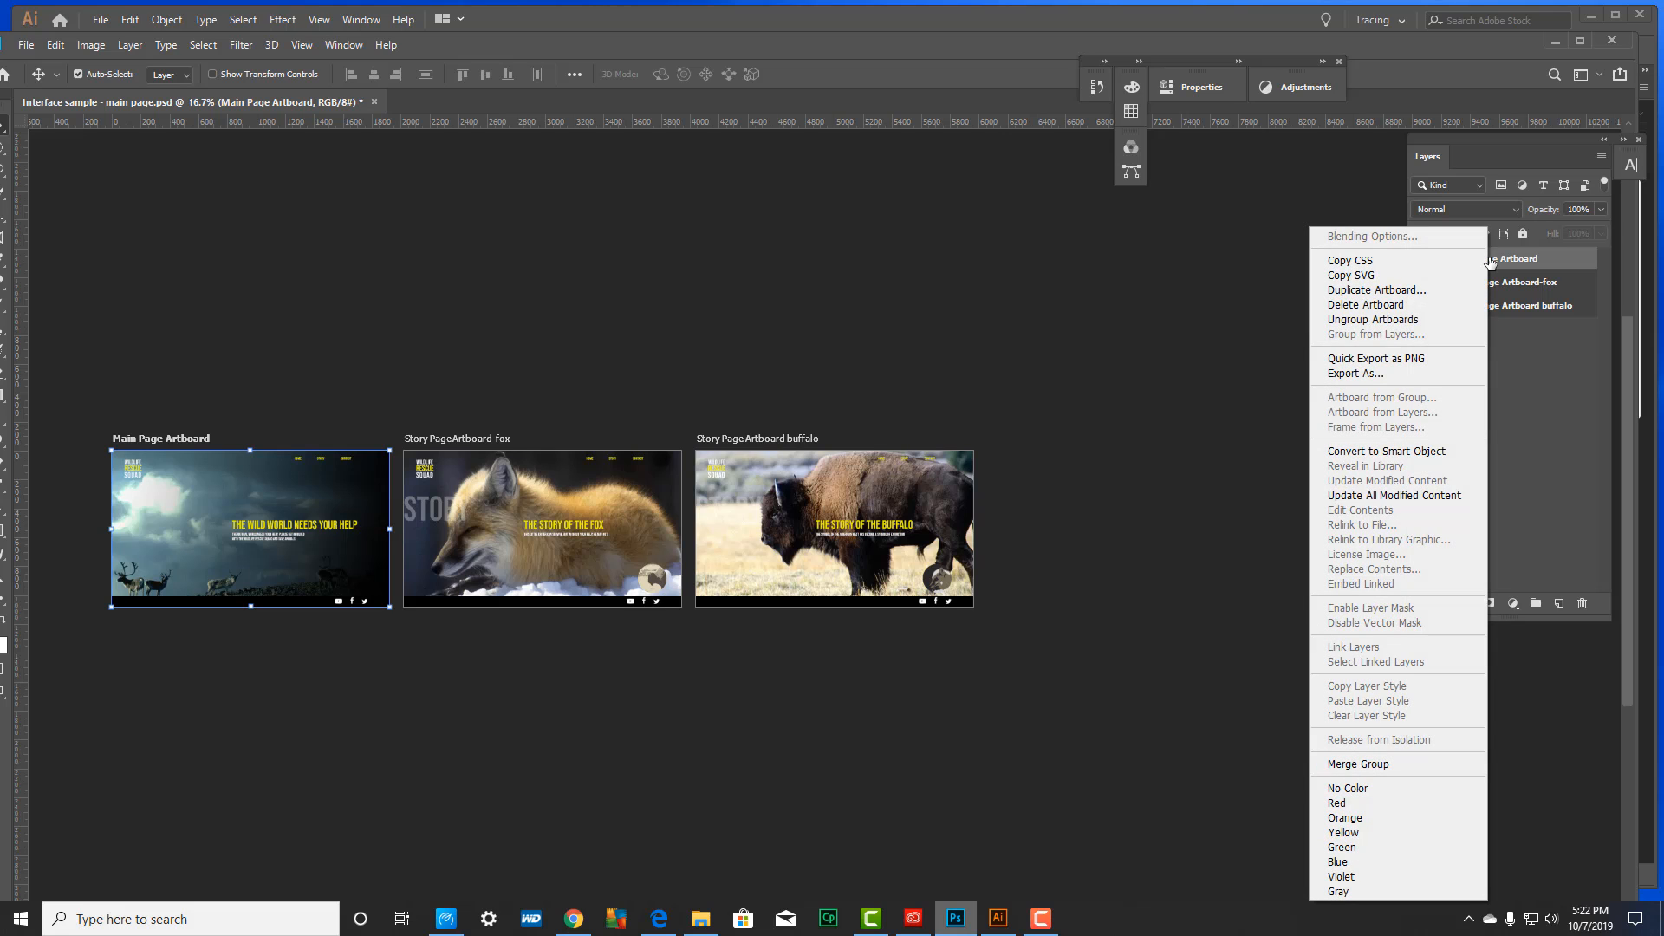
{"action": "left_click", "coordinate": [1386, 289]}
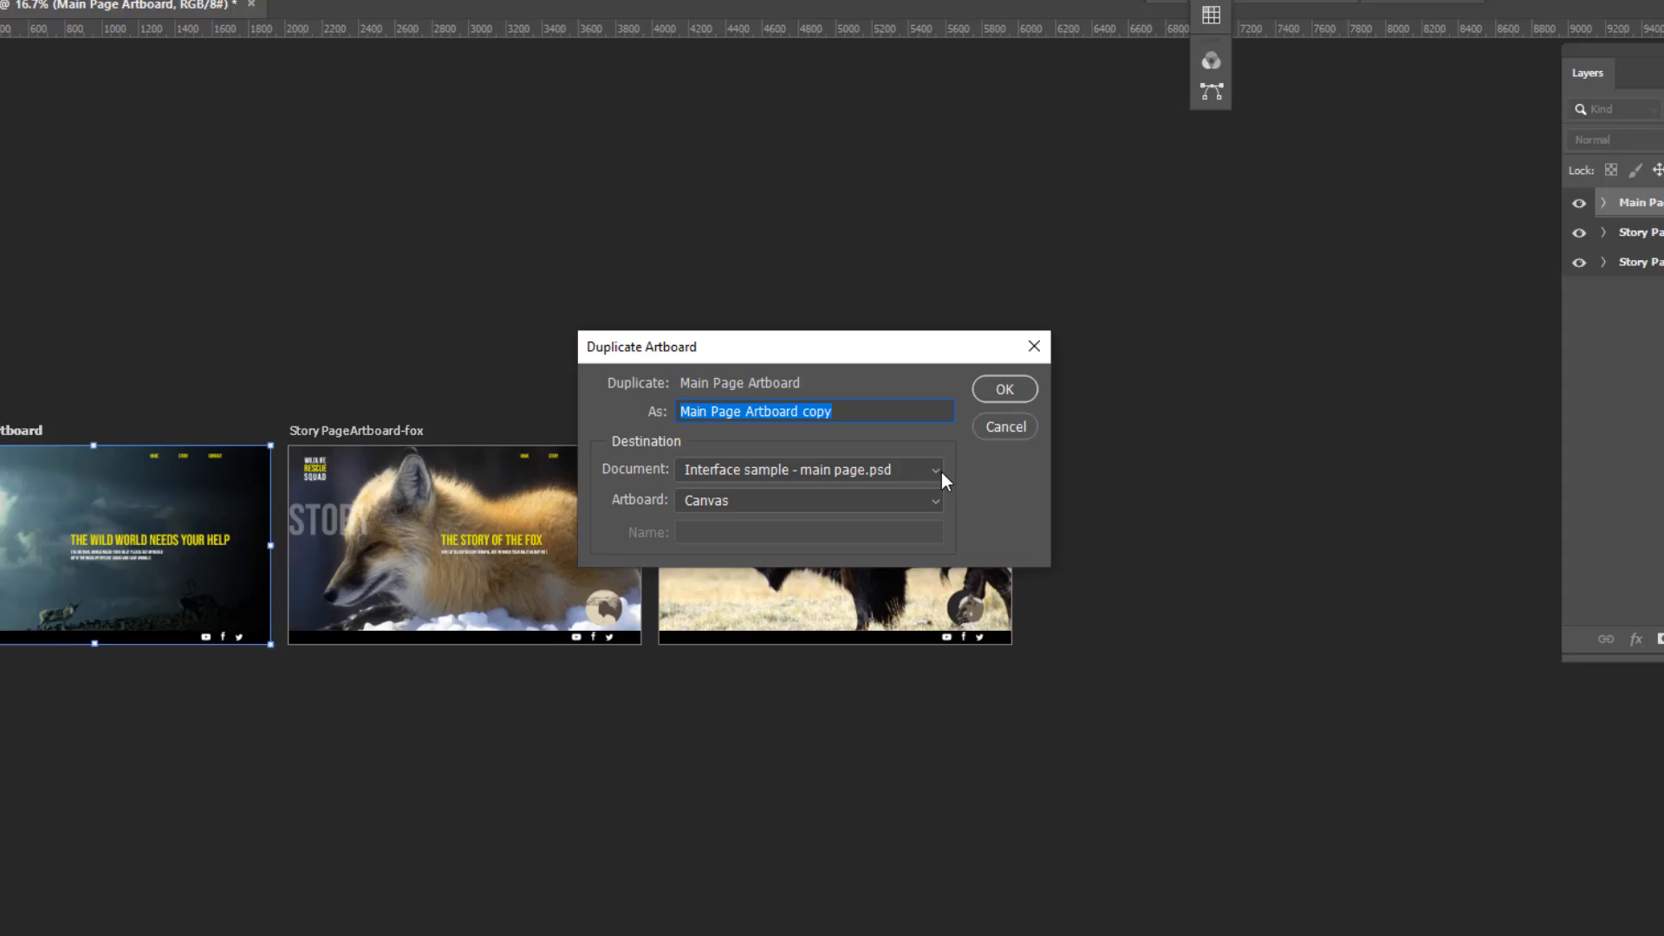
{"action": "left_click", "coordinate": [913, 471]}
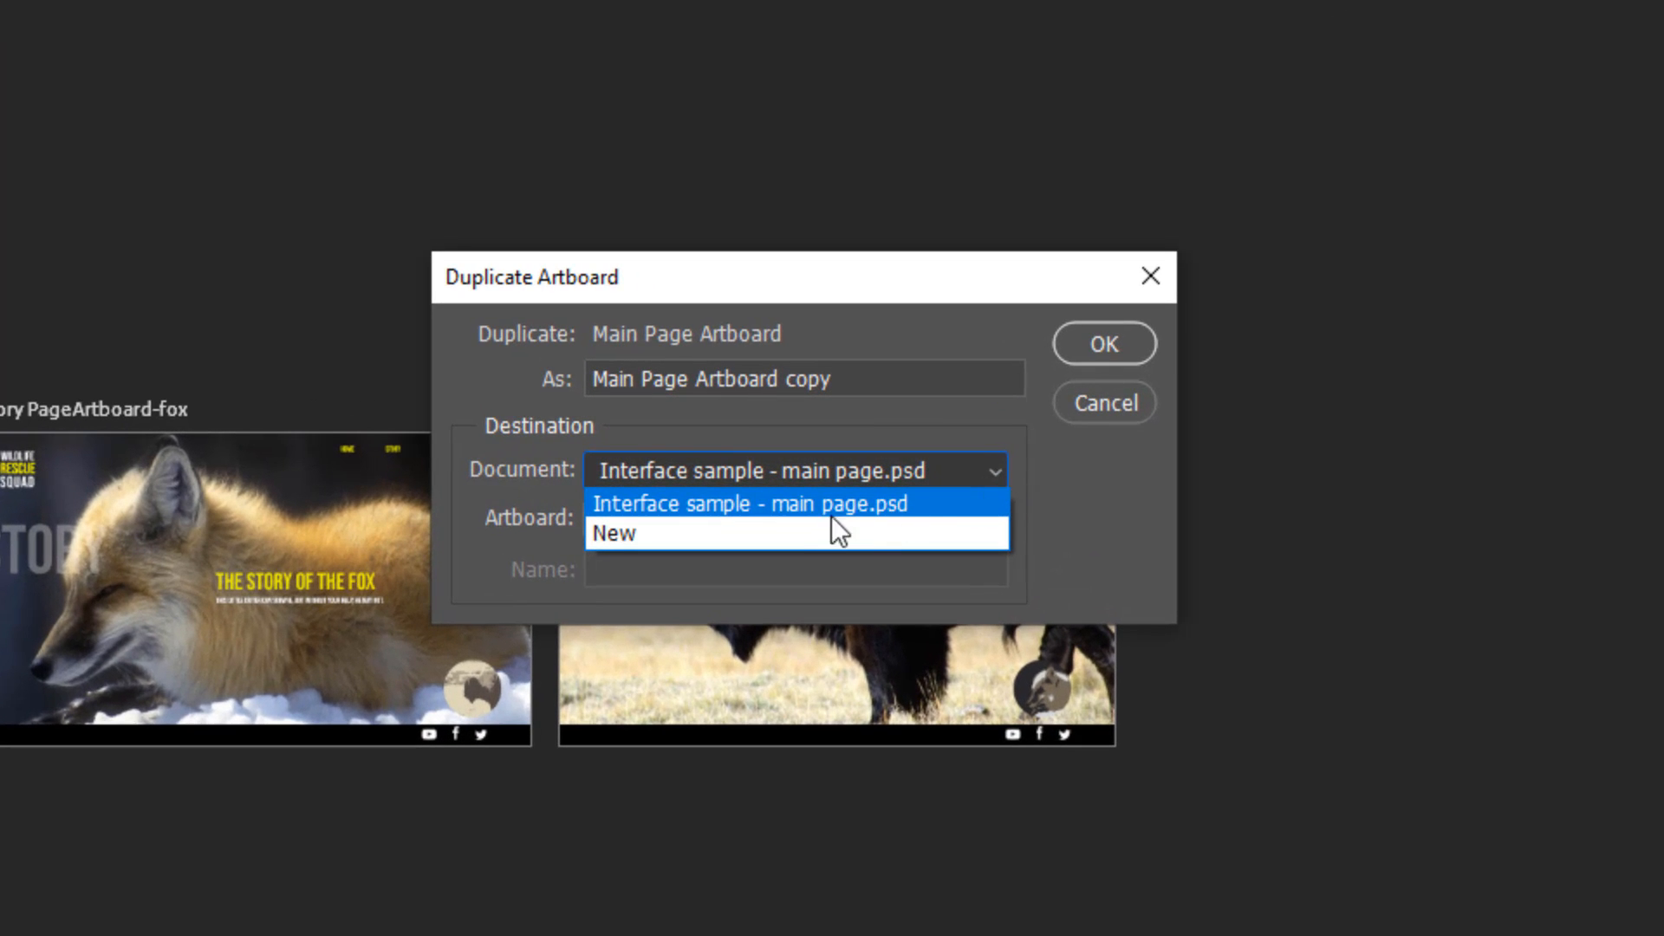
{"action": "left_click", "coordinate": [797, 533]}
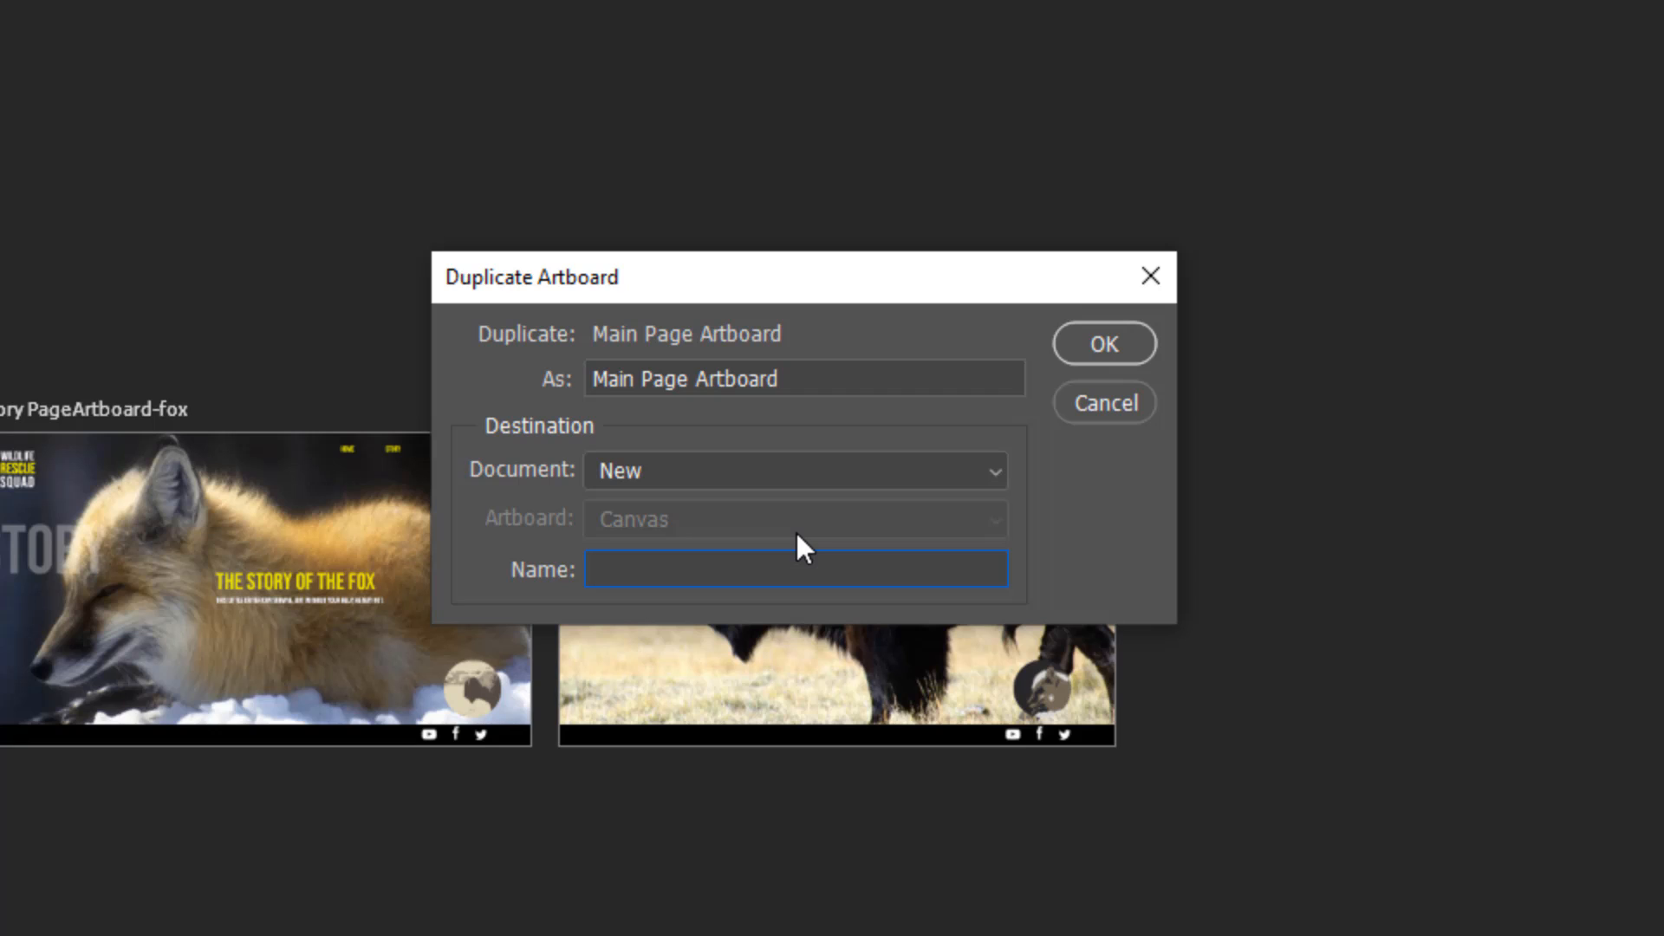
{"action": "type", "text": "main page"}
{"action": "key", "text": "BackSpace"}
{"action": "key", "text": "BackSpace"}
{"action": "key", "text": "BackSpace"}
{"action": "key", "text": "BackSpace"}
{"action": "key", "text": "BackSpace"}
{"action": "type", "text": "_screen"}
{"action": "left_click", "coordinate": [1105, 346]}
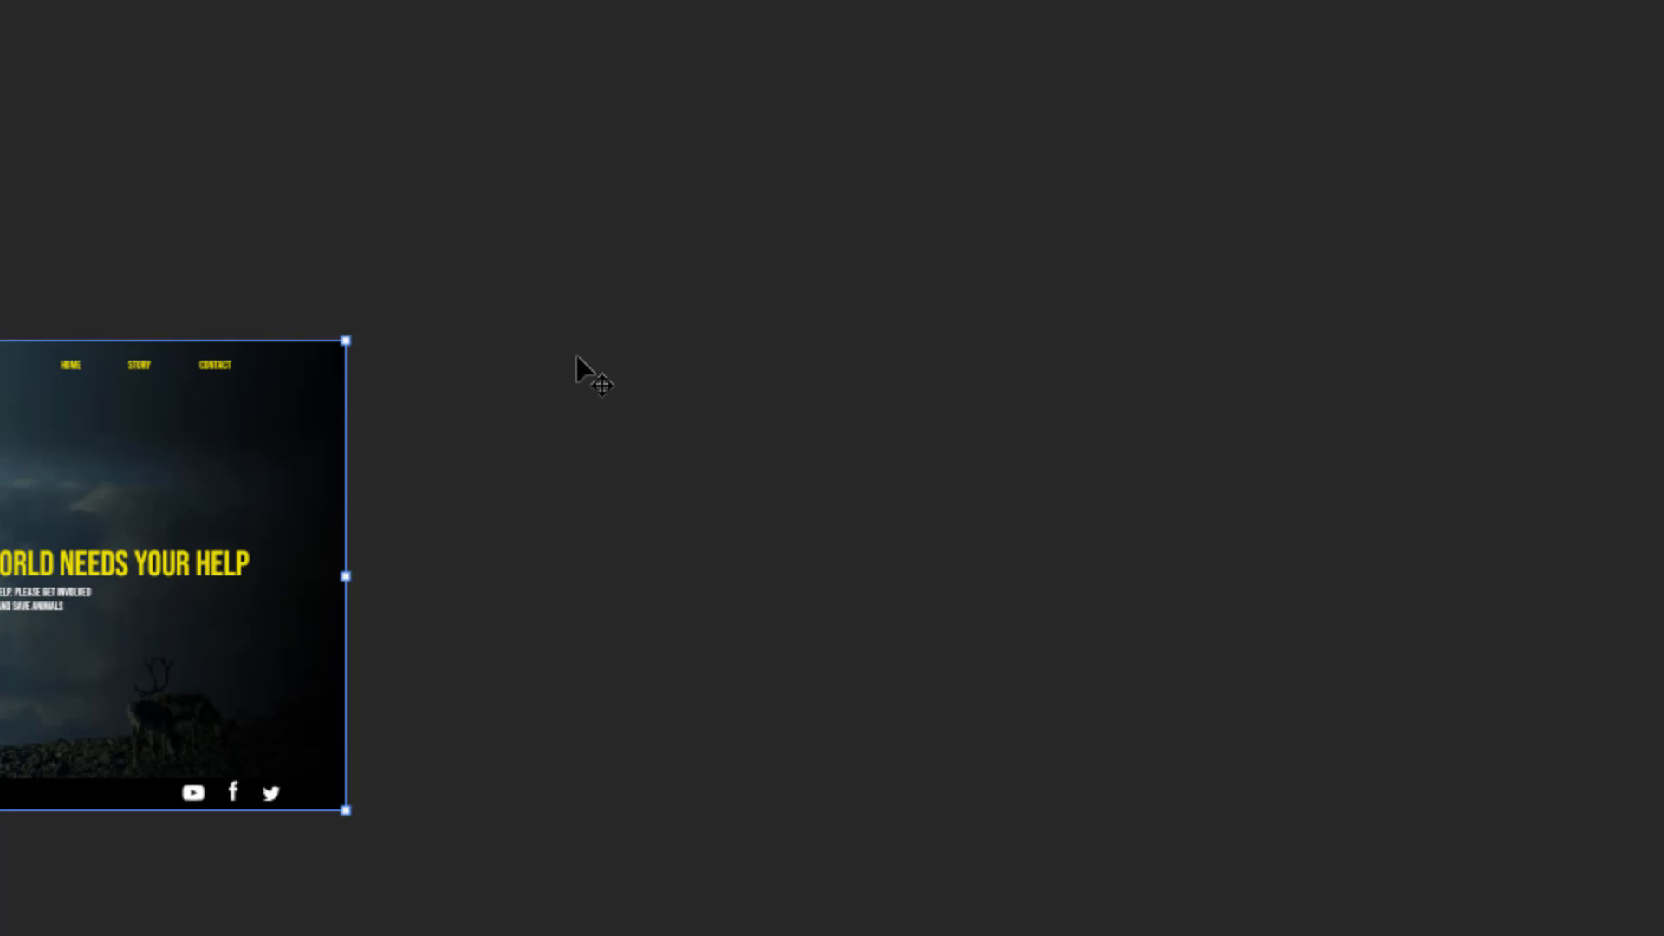
- Check the Interface sample - main page.psd document, selecting Story Page Artboard-fox, and return to the main_screen document
{"action": "left_click", "coordinate": [4, 165]}
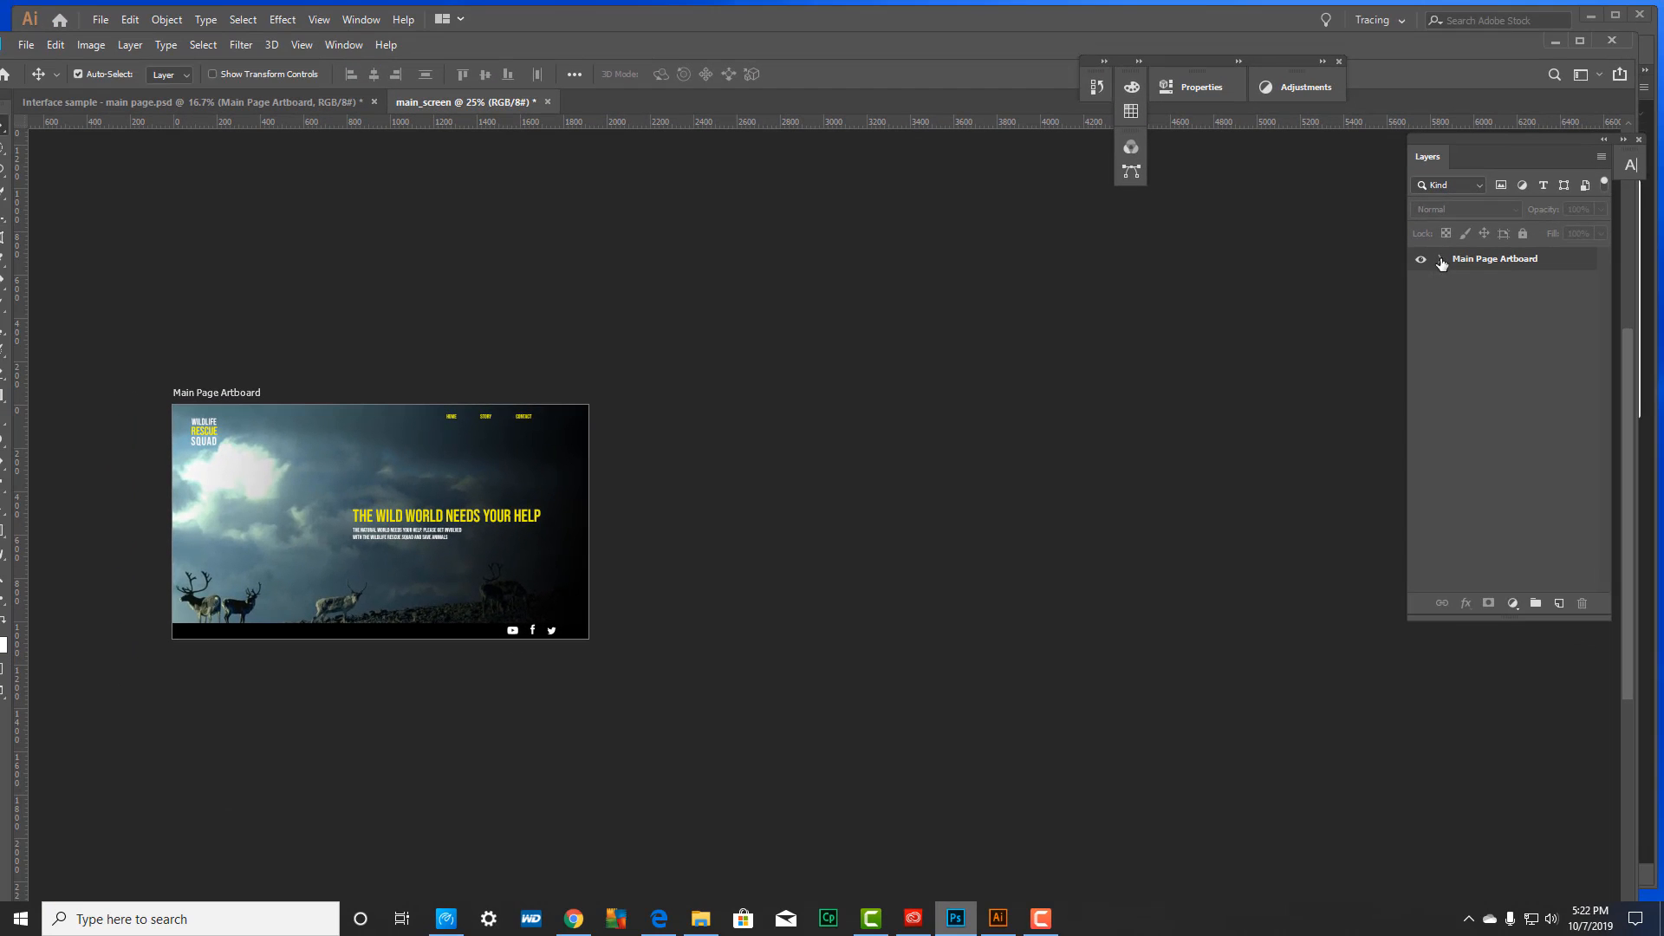
{"action": "left_click", "coordinate": [250, 103]}
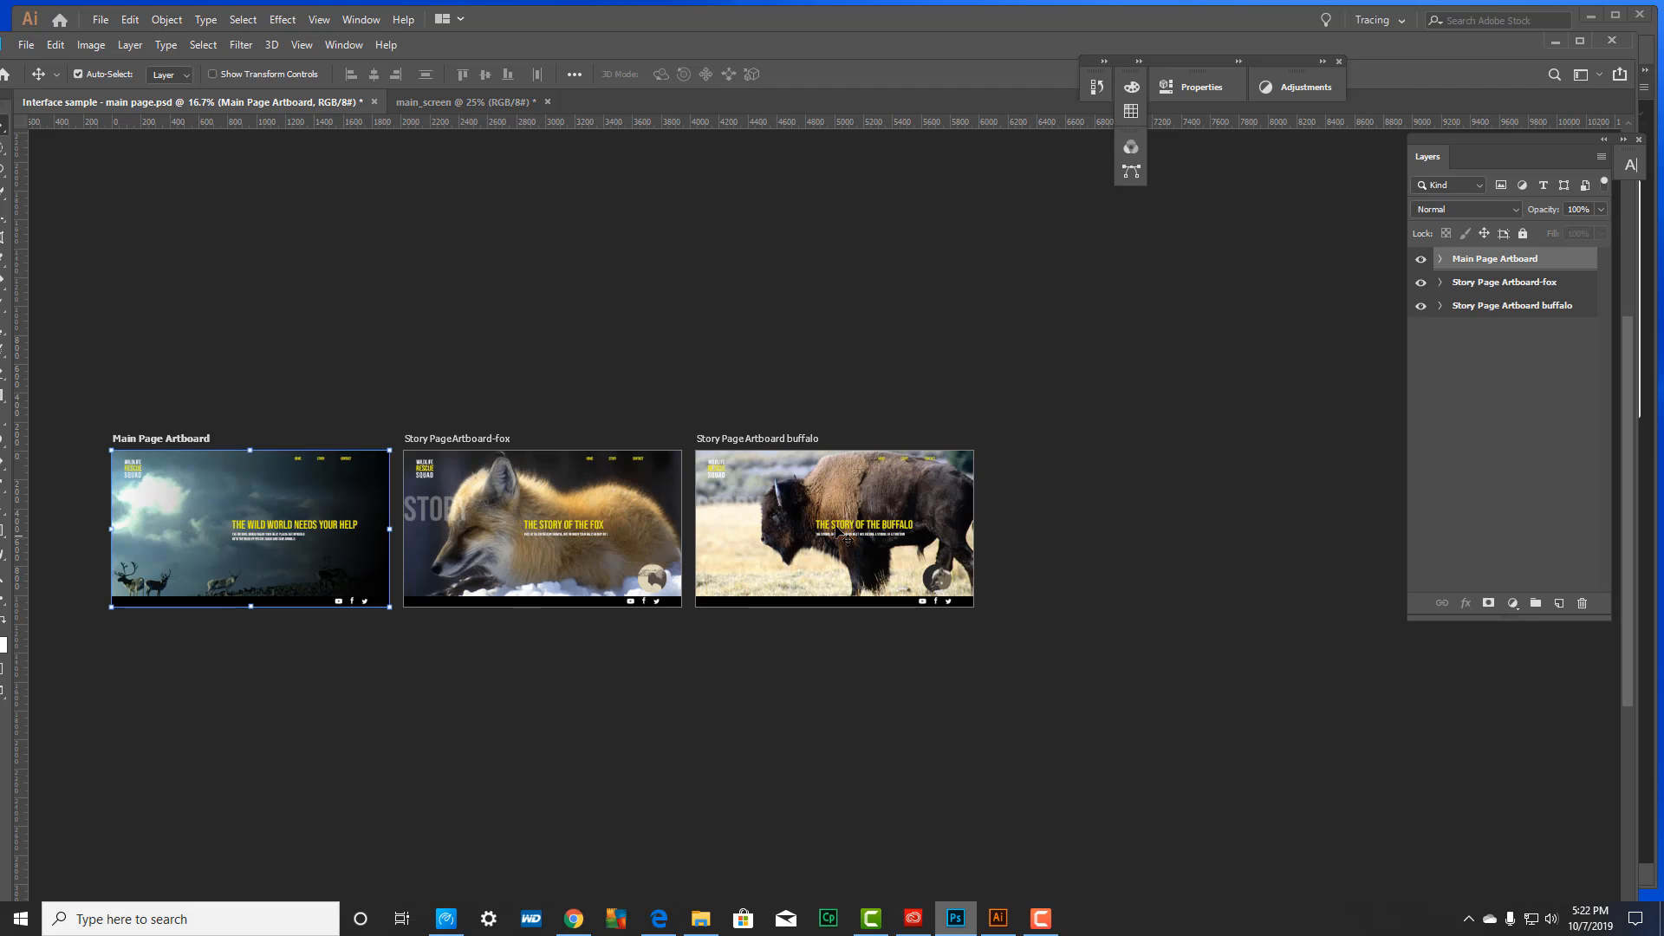
{"action": "left_click", "coordinate": [1501, 283]}
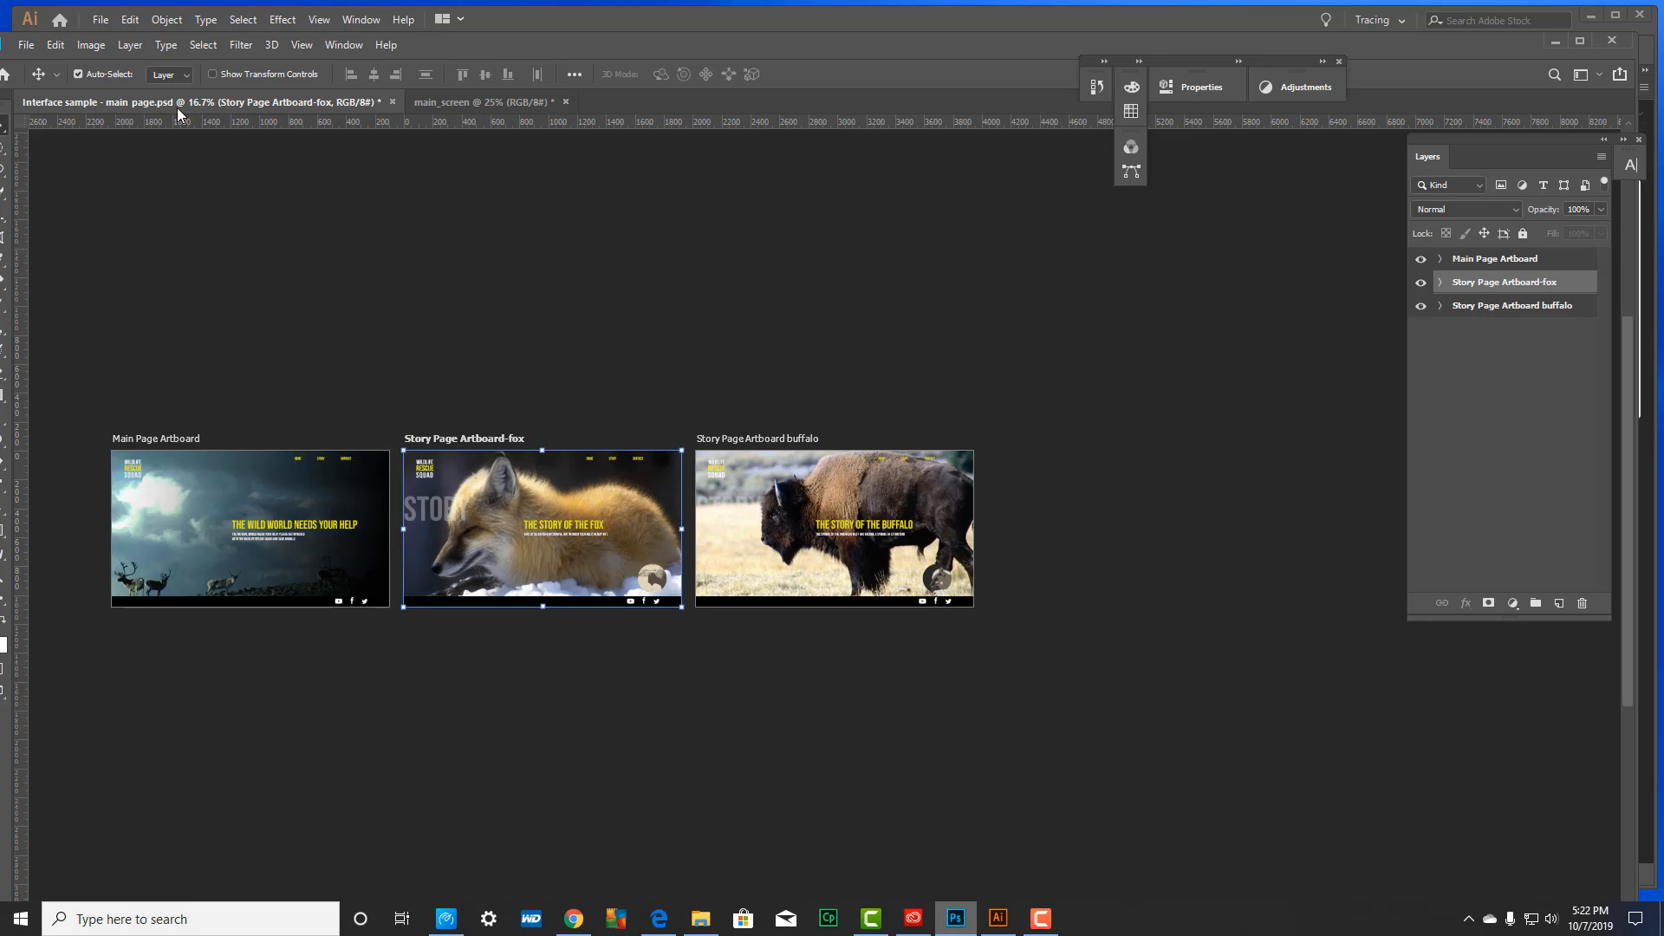
{"action": "left_click", "coordinate": [486, 104]}
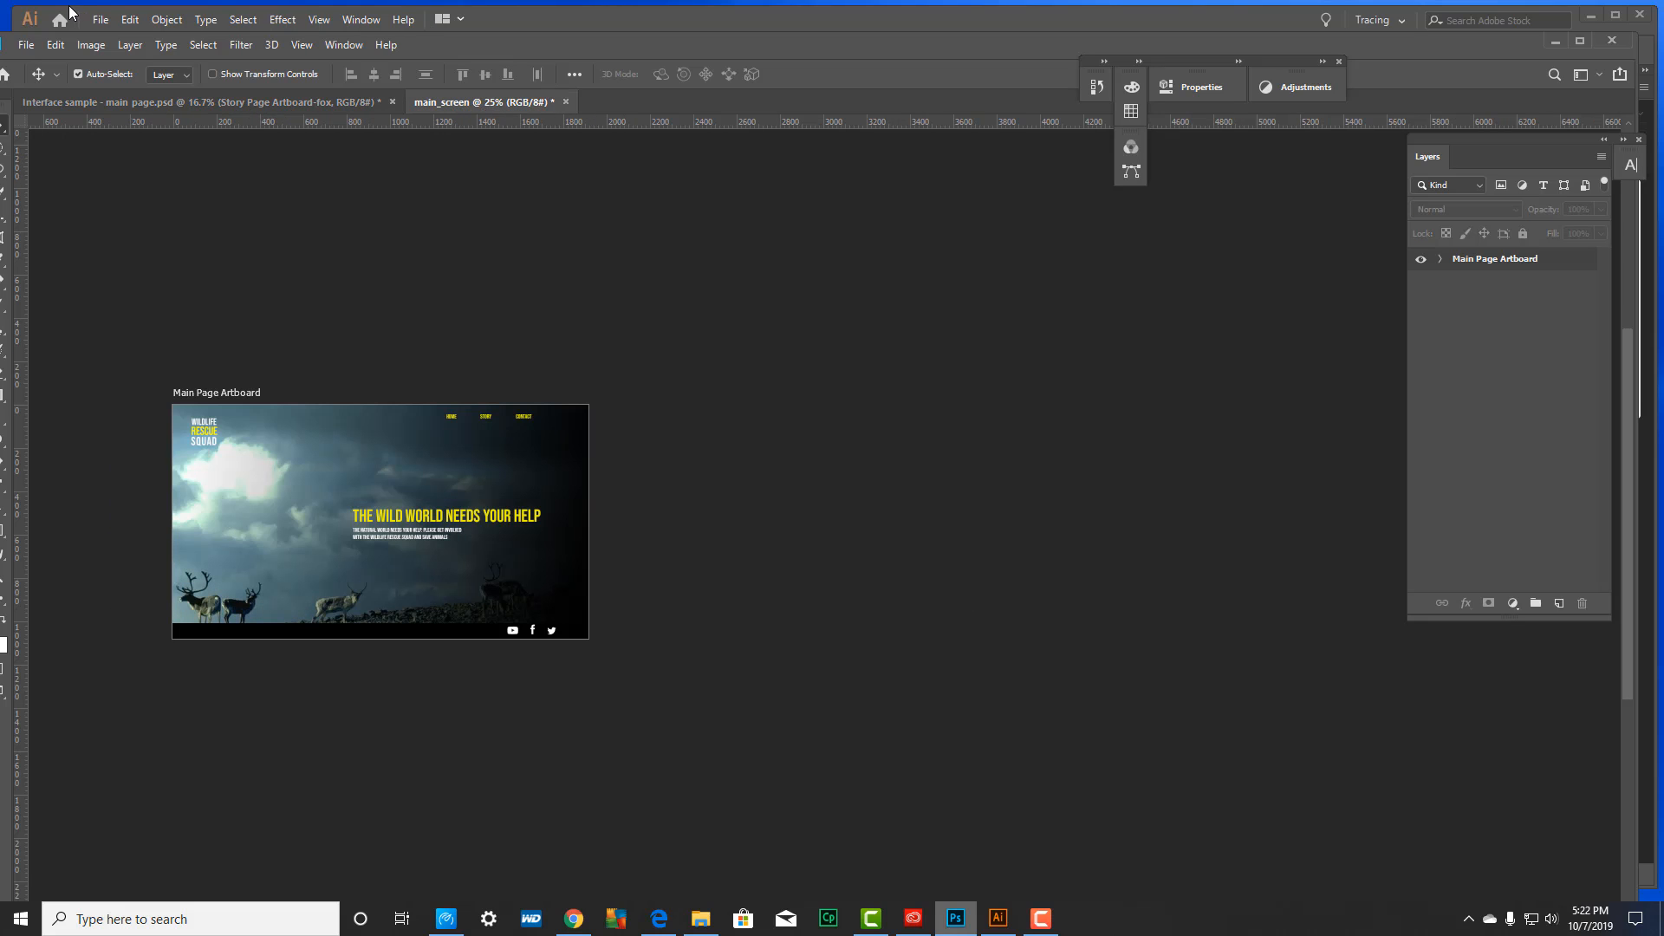
- Start saving a copy of the main_screen document under its current name, choosing PNG as the file format
{"action": "left_click_drag", "start_coordinate": [518, 40], "coordinate": [617, 45]}
{"action": "left_click", "coordinate": [124, 47]}
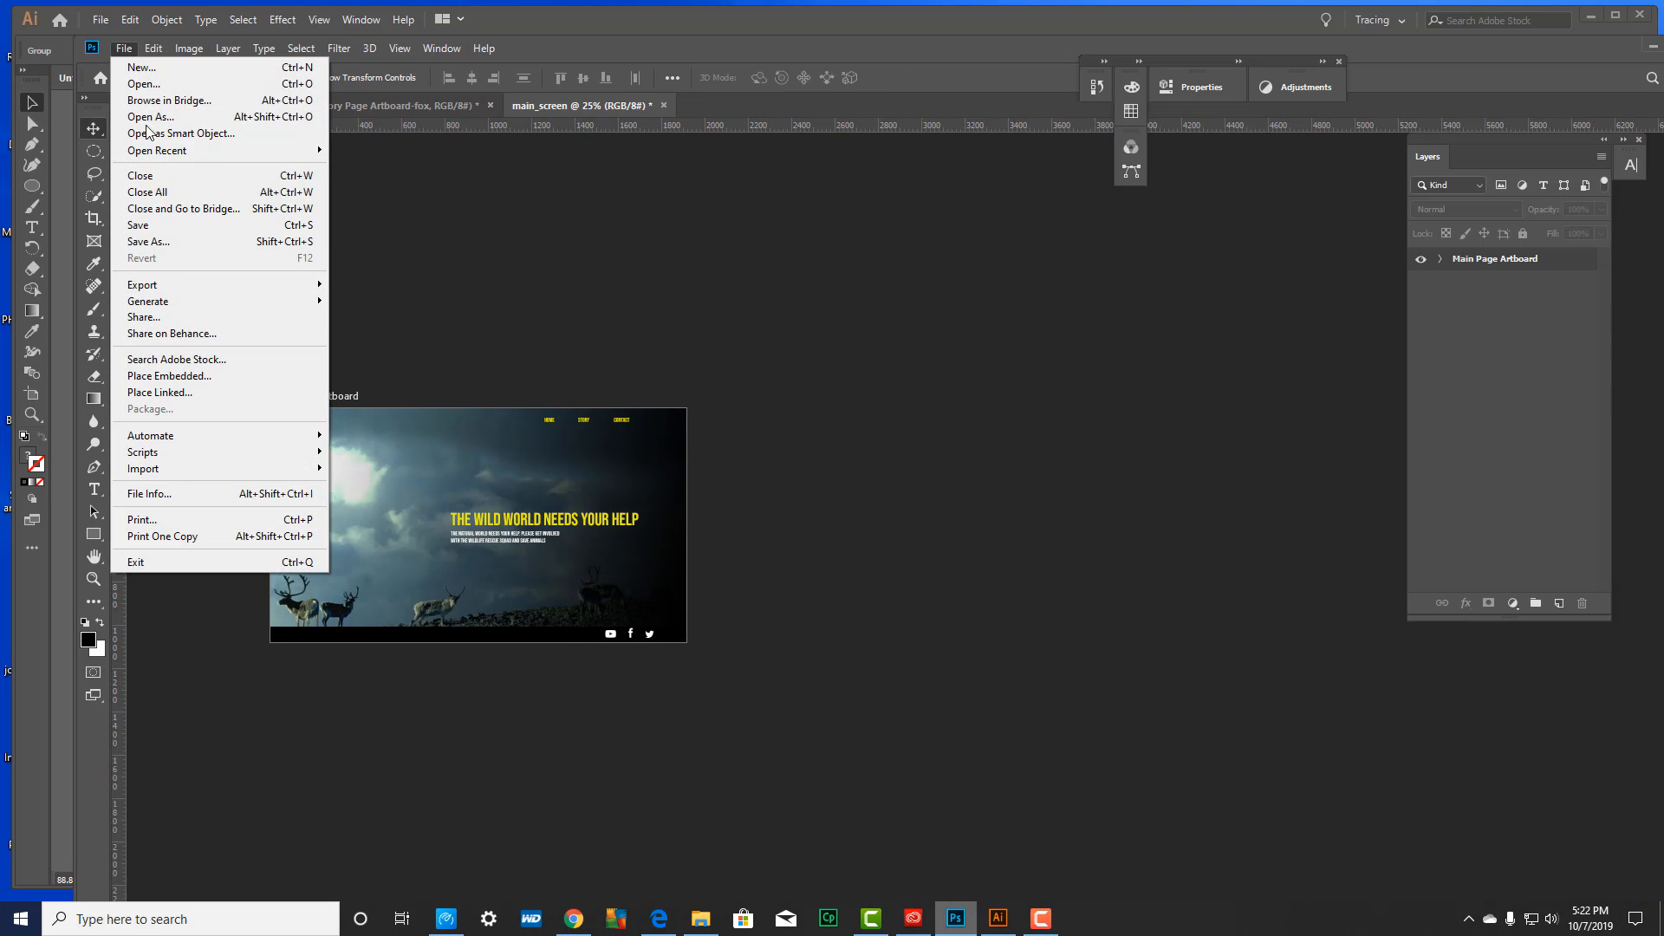
{"action": "left_click", "coordinate": [170, 243]}
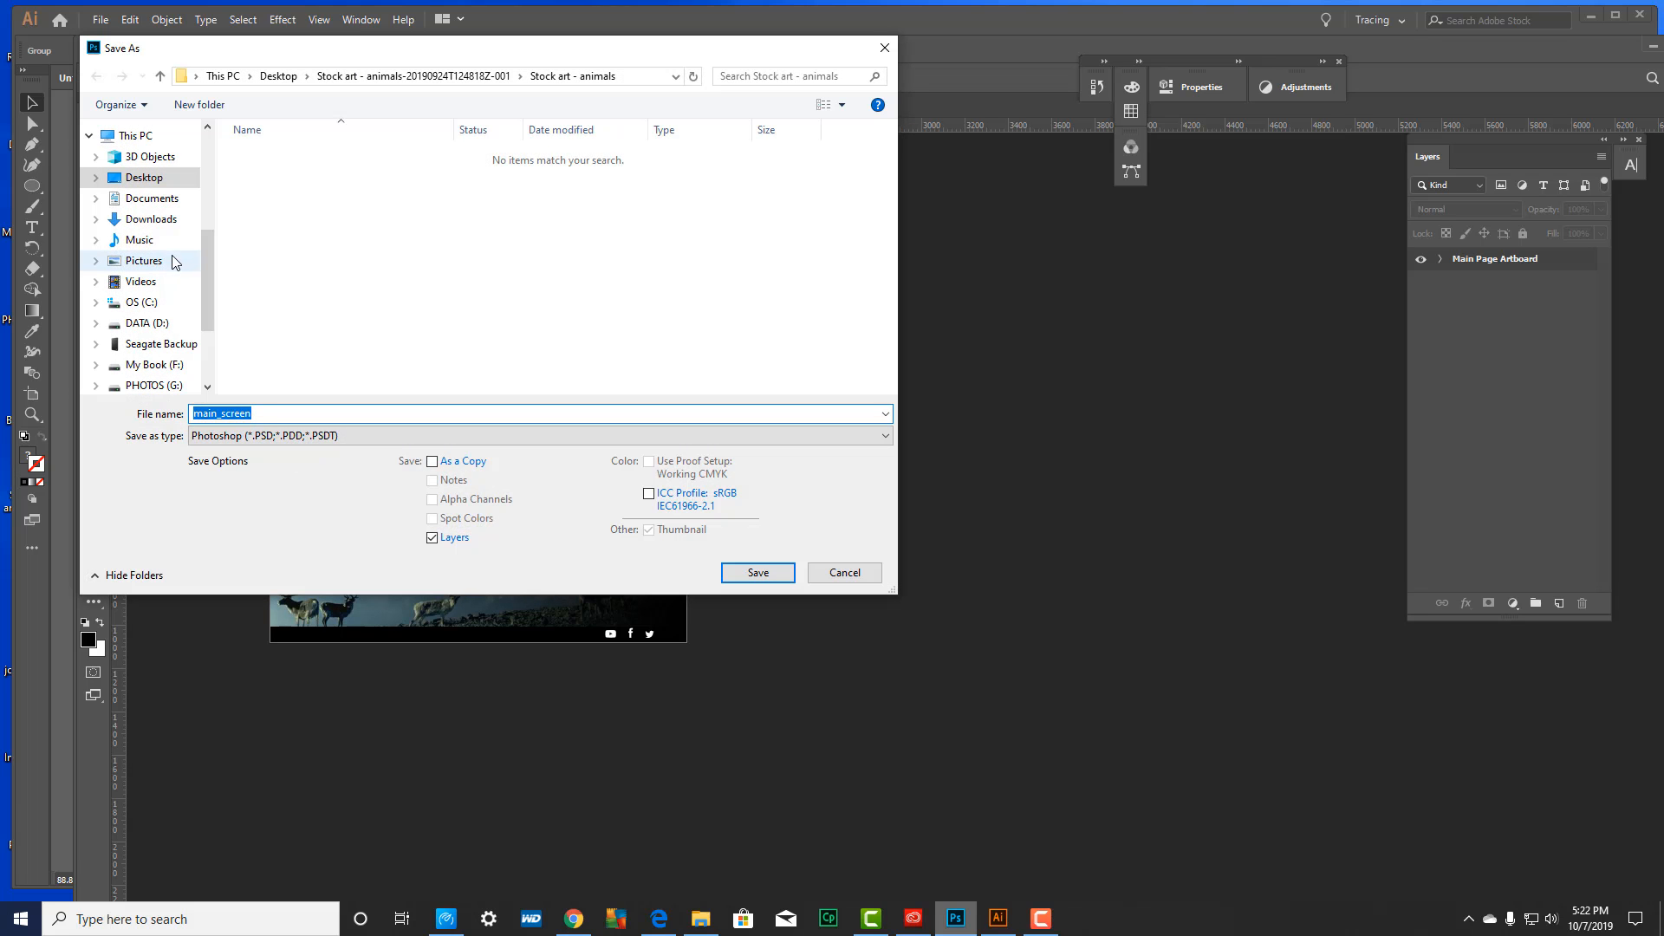
{"action": "left_click", "coordinate": [275, 435]}
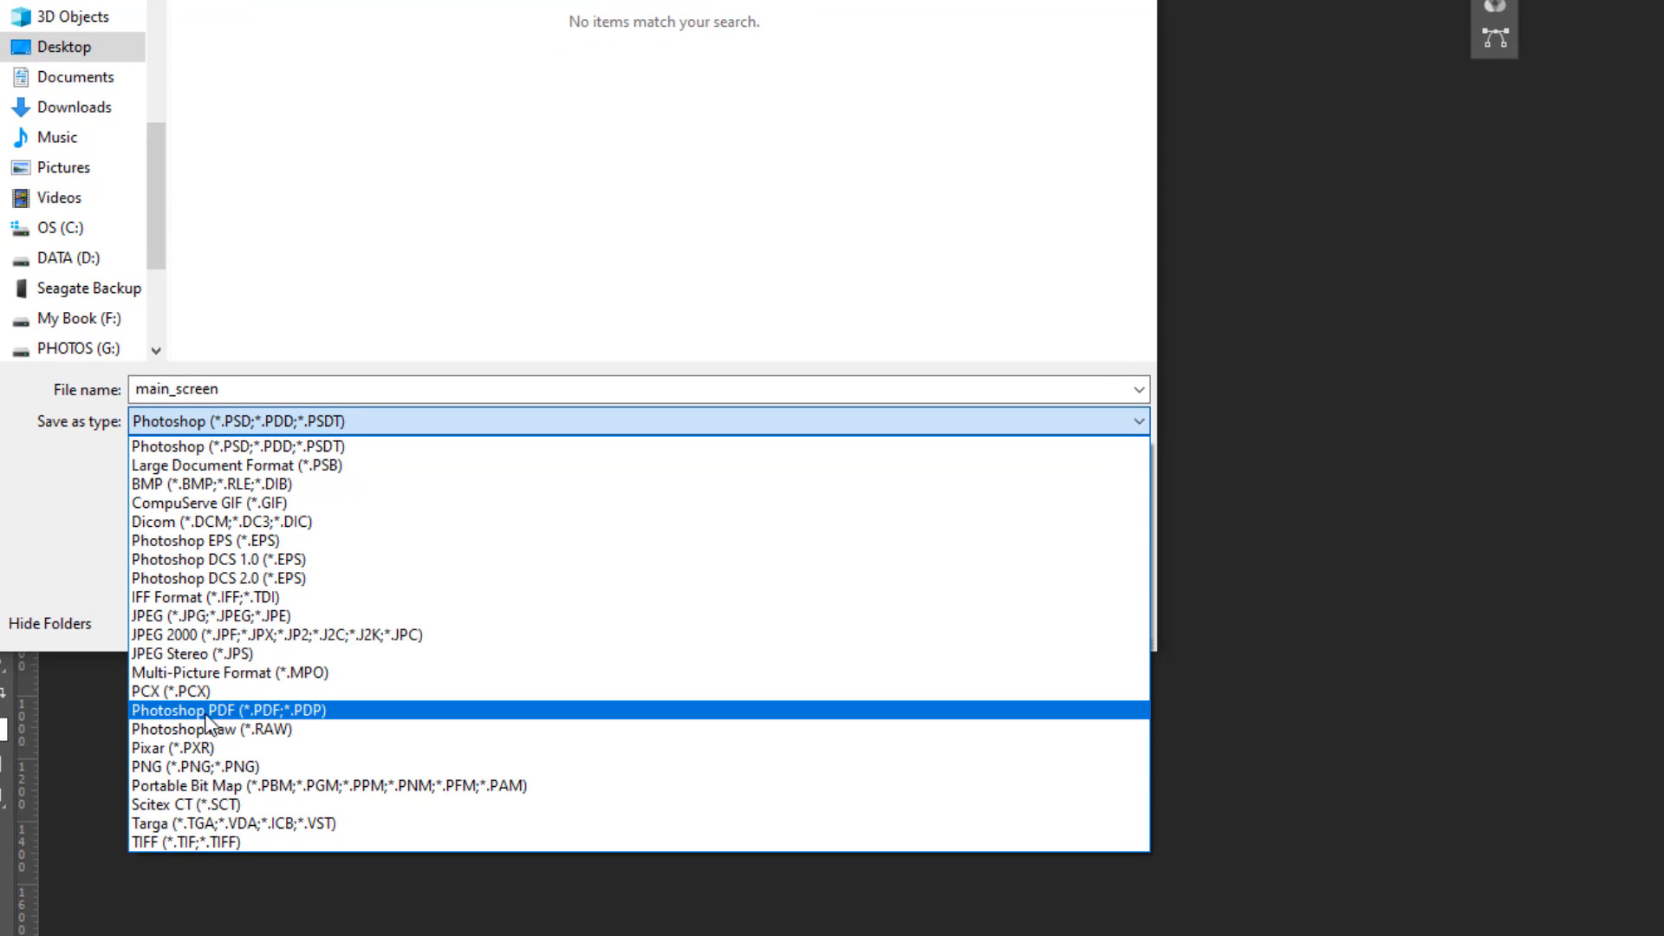
{"action": "left_click", "coordinate": [208, 768]}
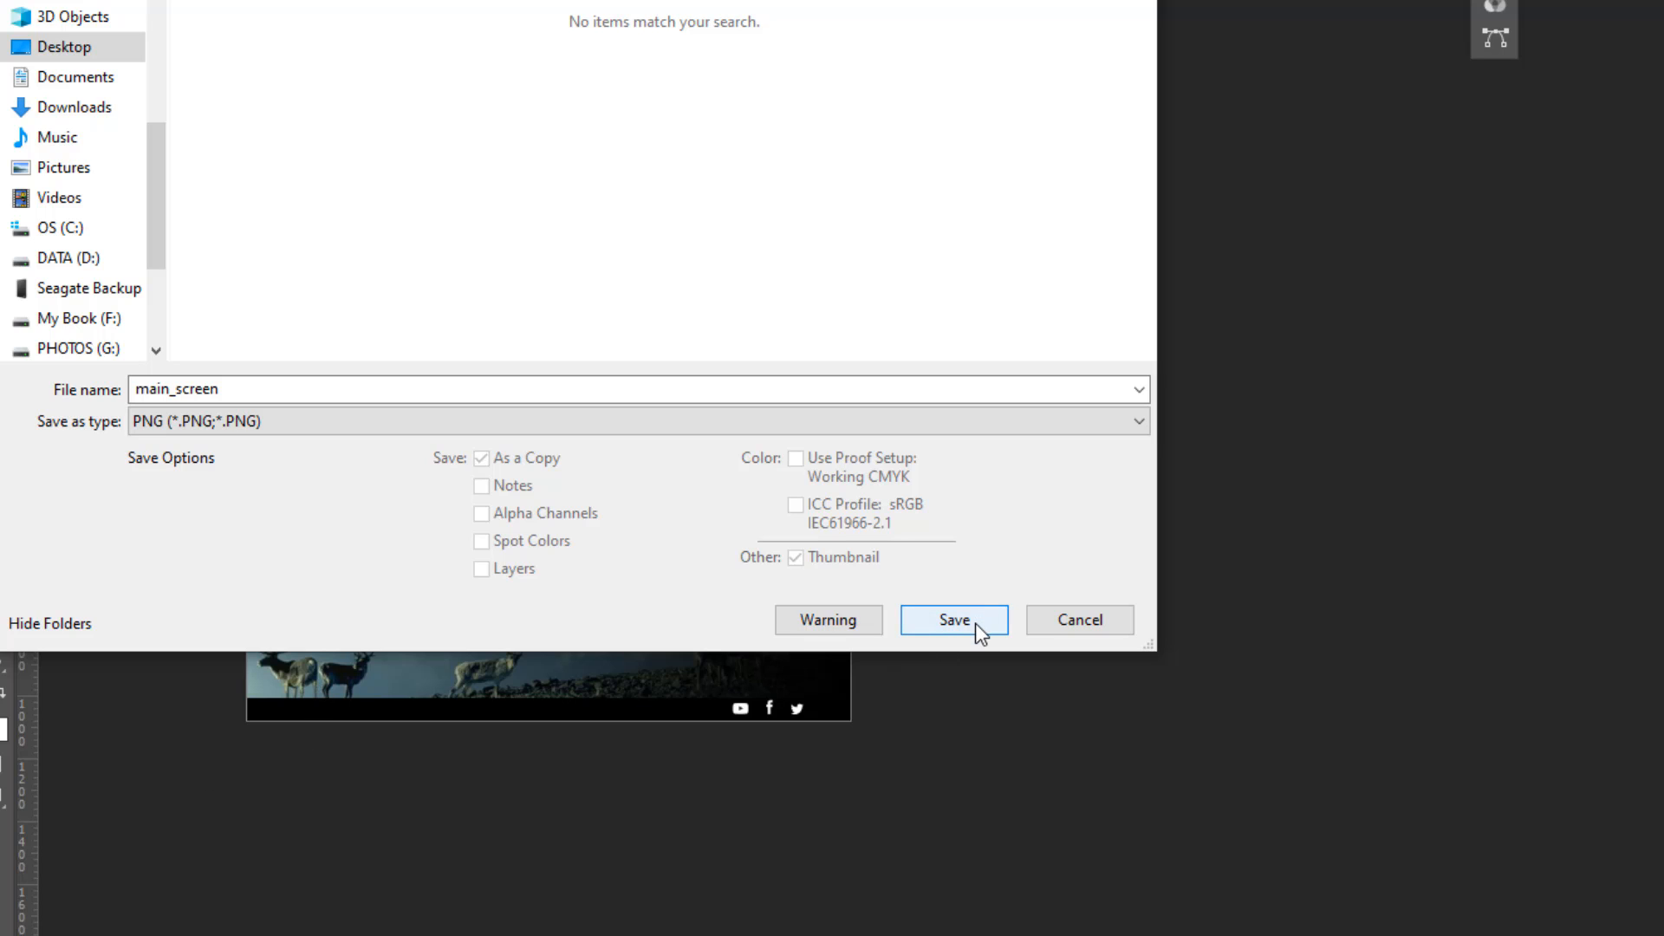
- Create a folder named "animal presentation screens" on the Desktop and open it as the save location
{"action": "left_click", "coordinate": [87, 54]}
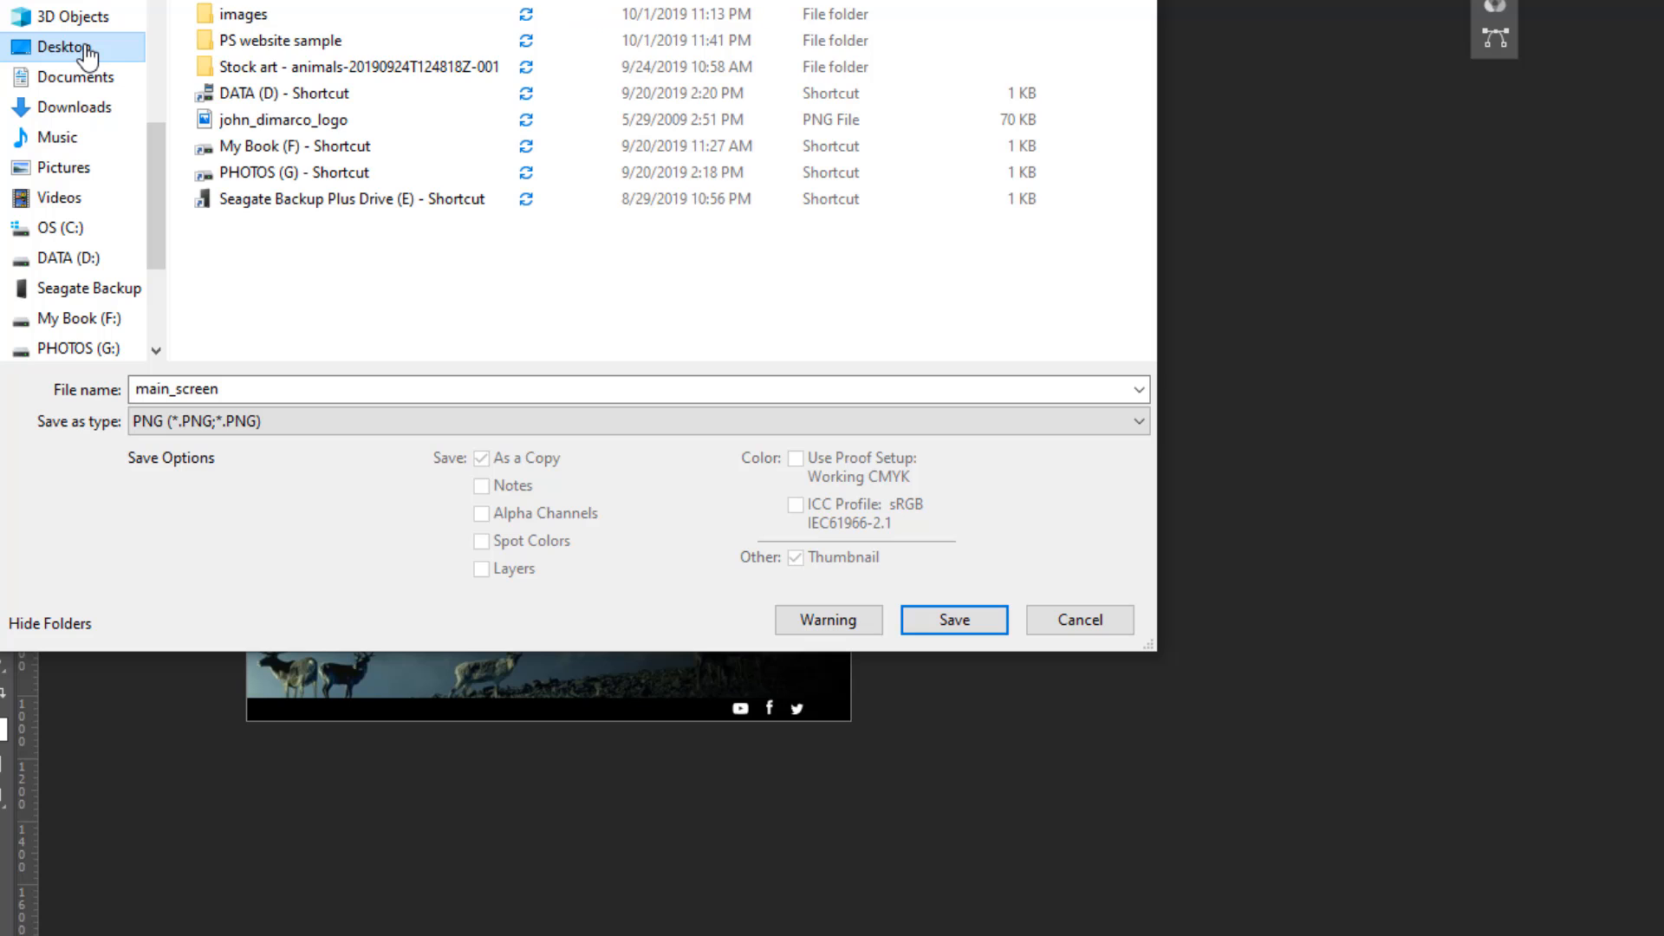
{"action": "right_click", "coordinate": [335, 286]}
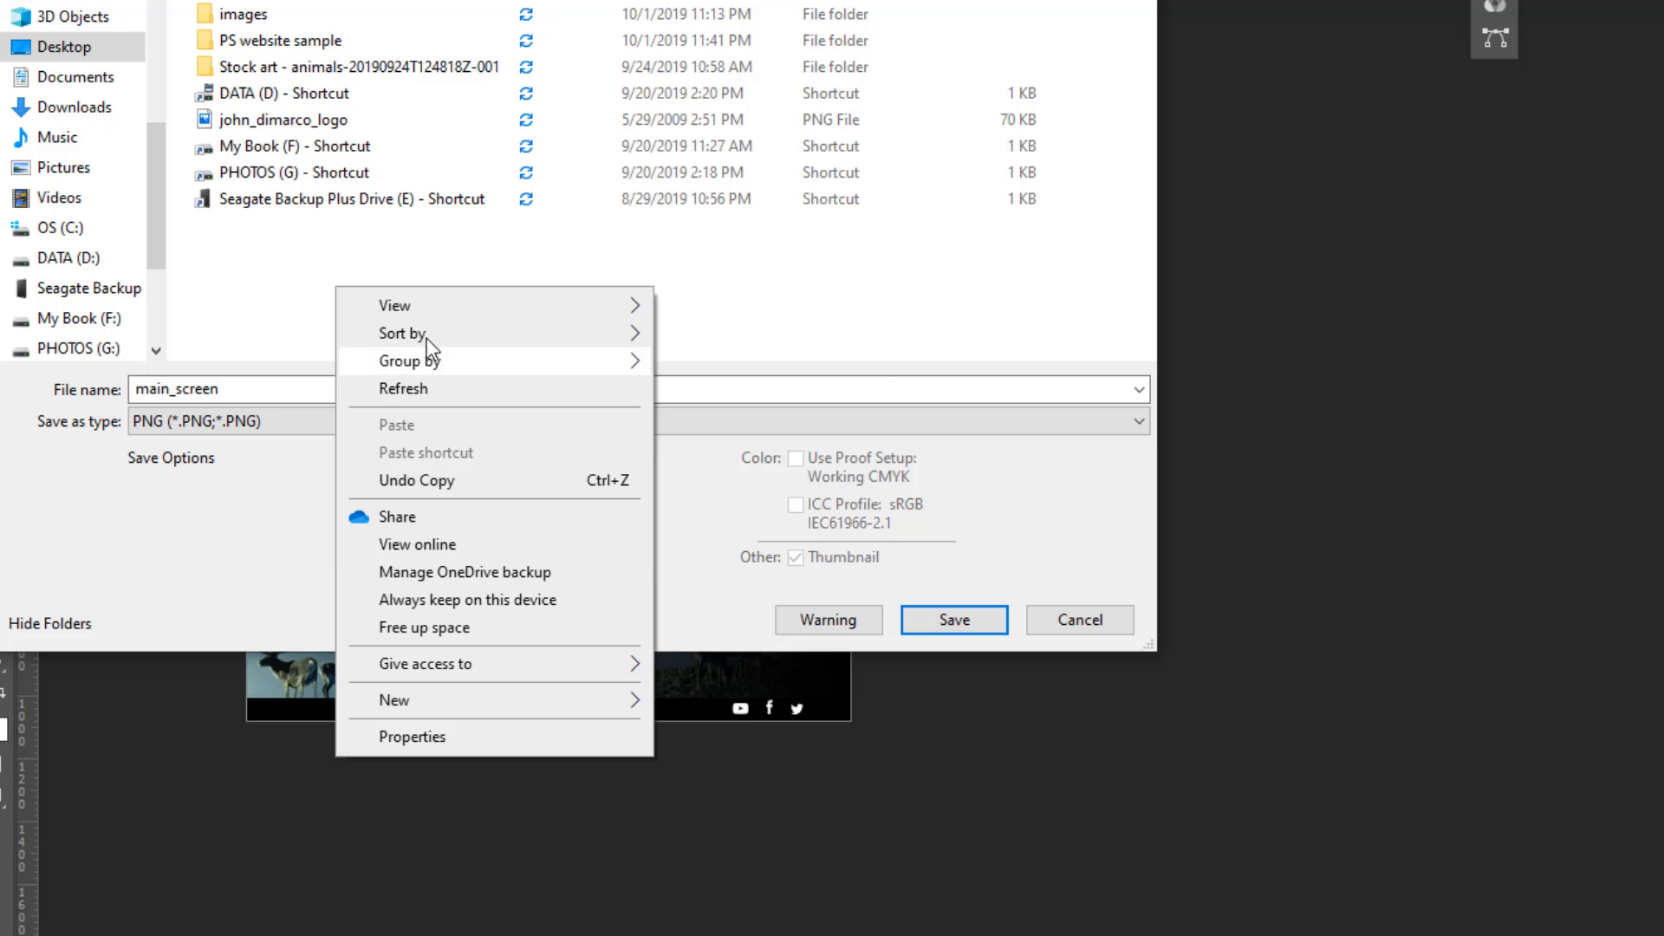
{"action": "mouse_move", "coordinate": [434, 335]}
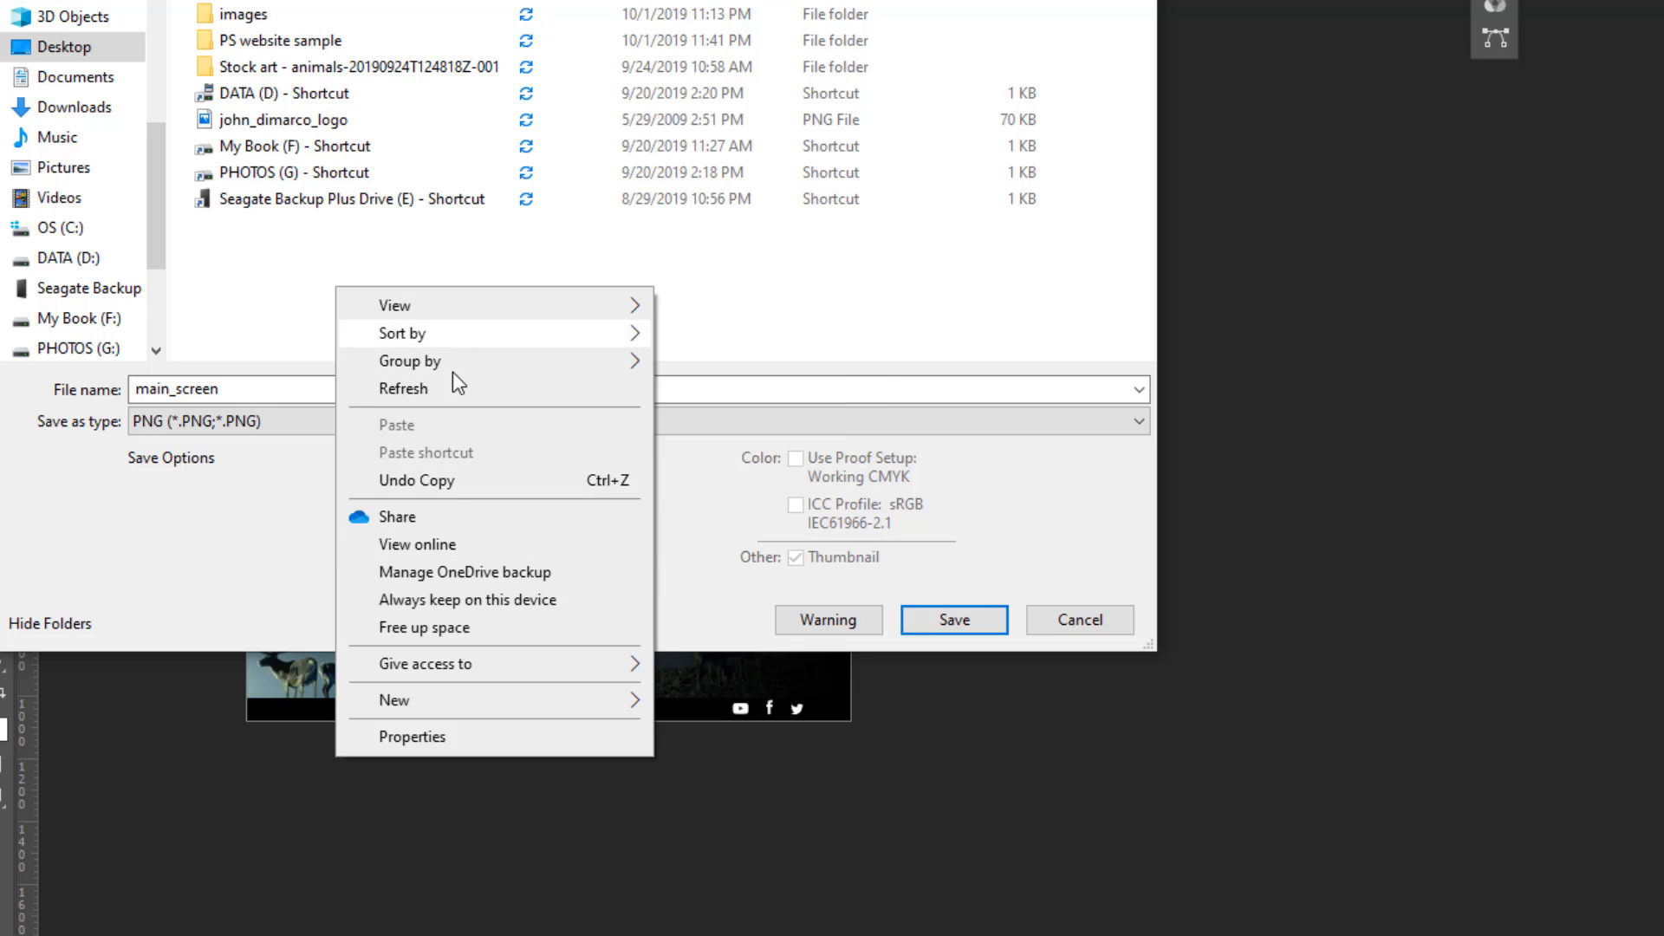
{"action": "mouse_move", "coordinate": [430, 709]}
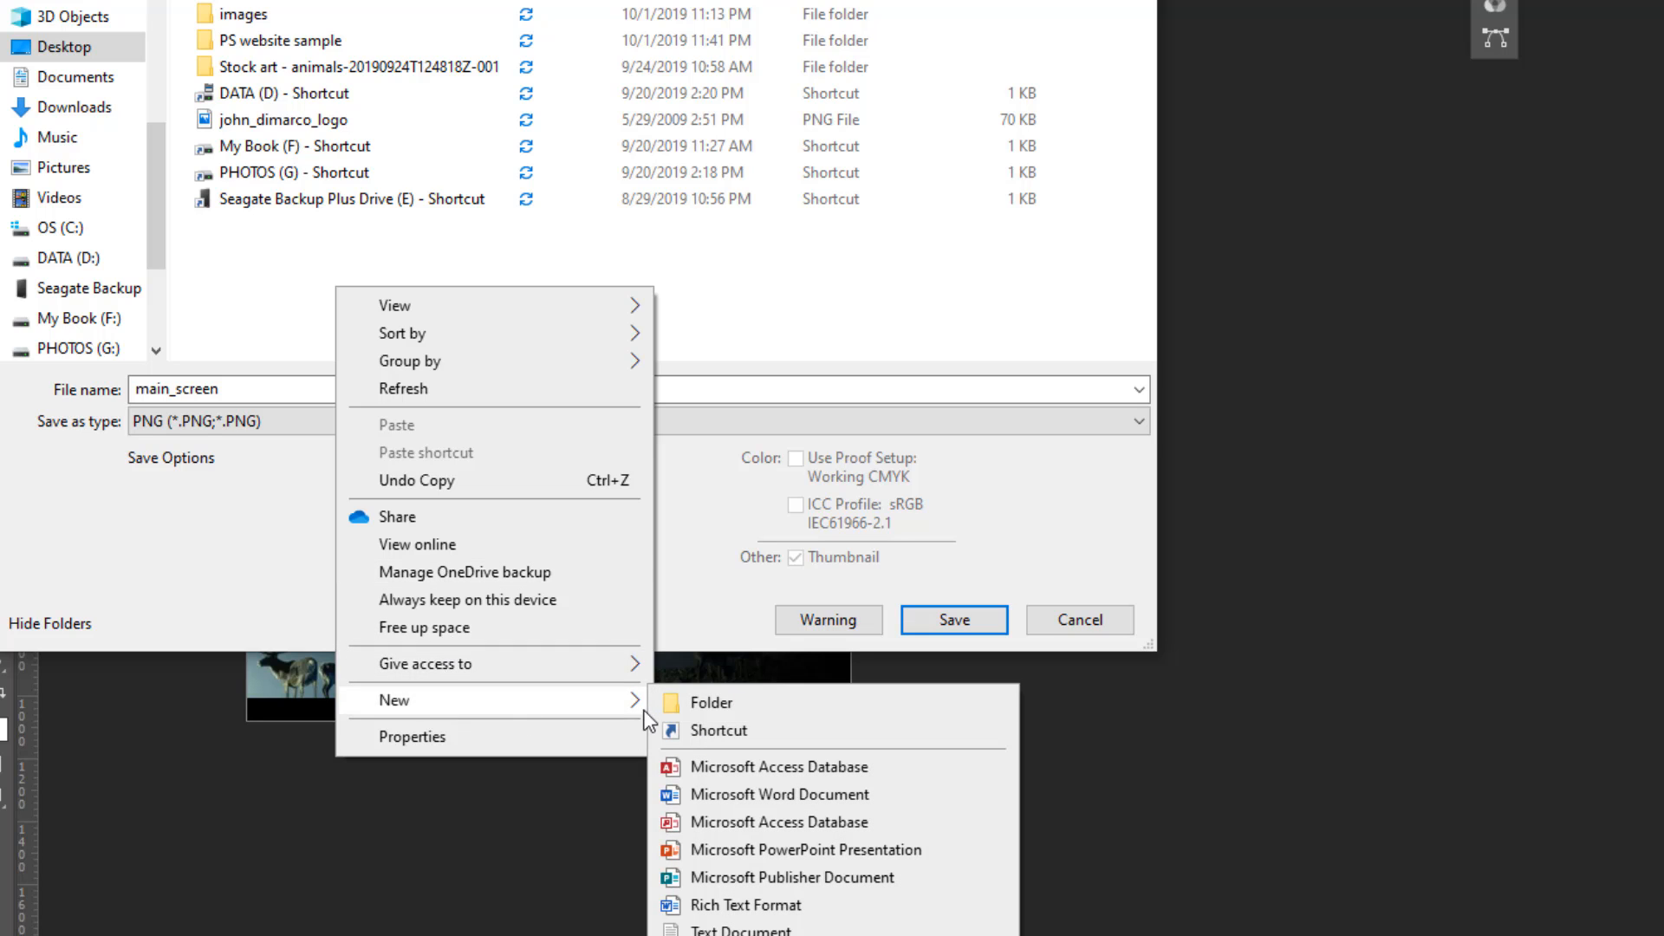
{"action": "left_click", "coordinate": [725, 702]}
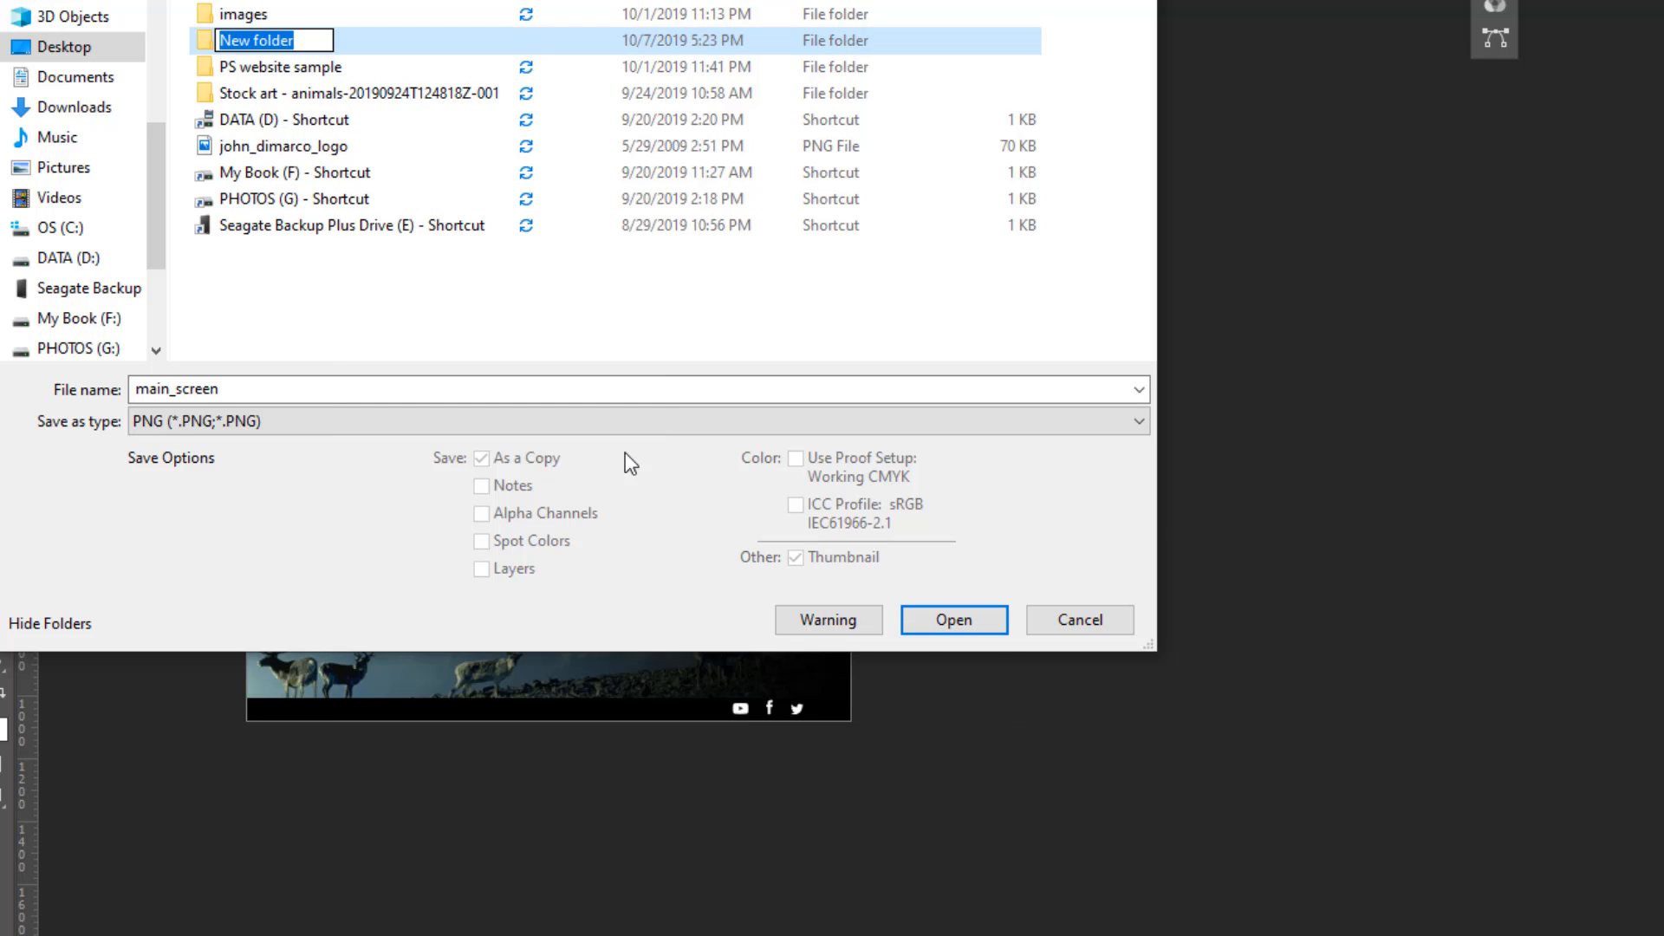
{"action": "type", "text": "an"}
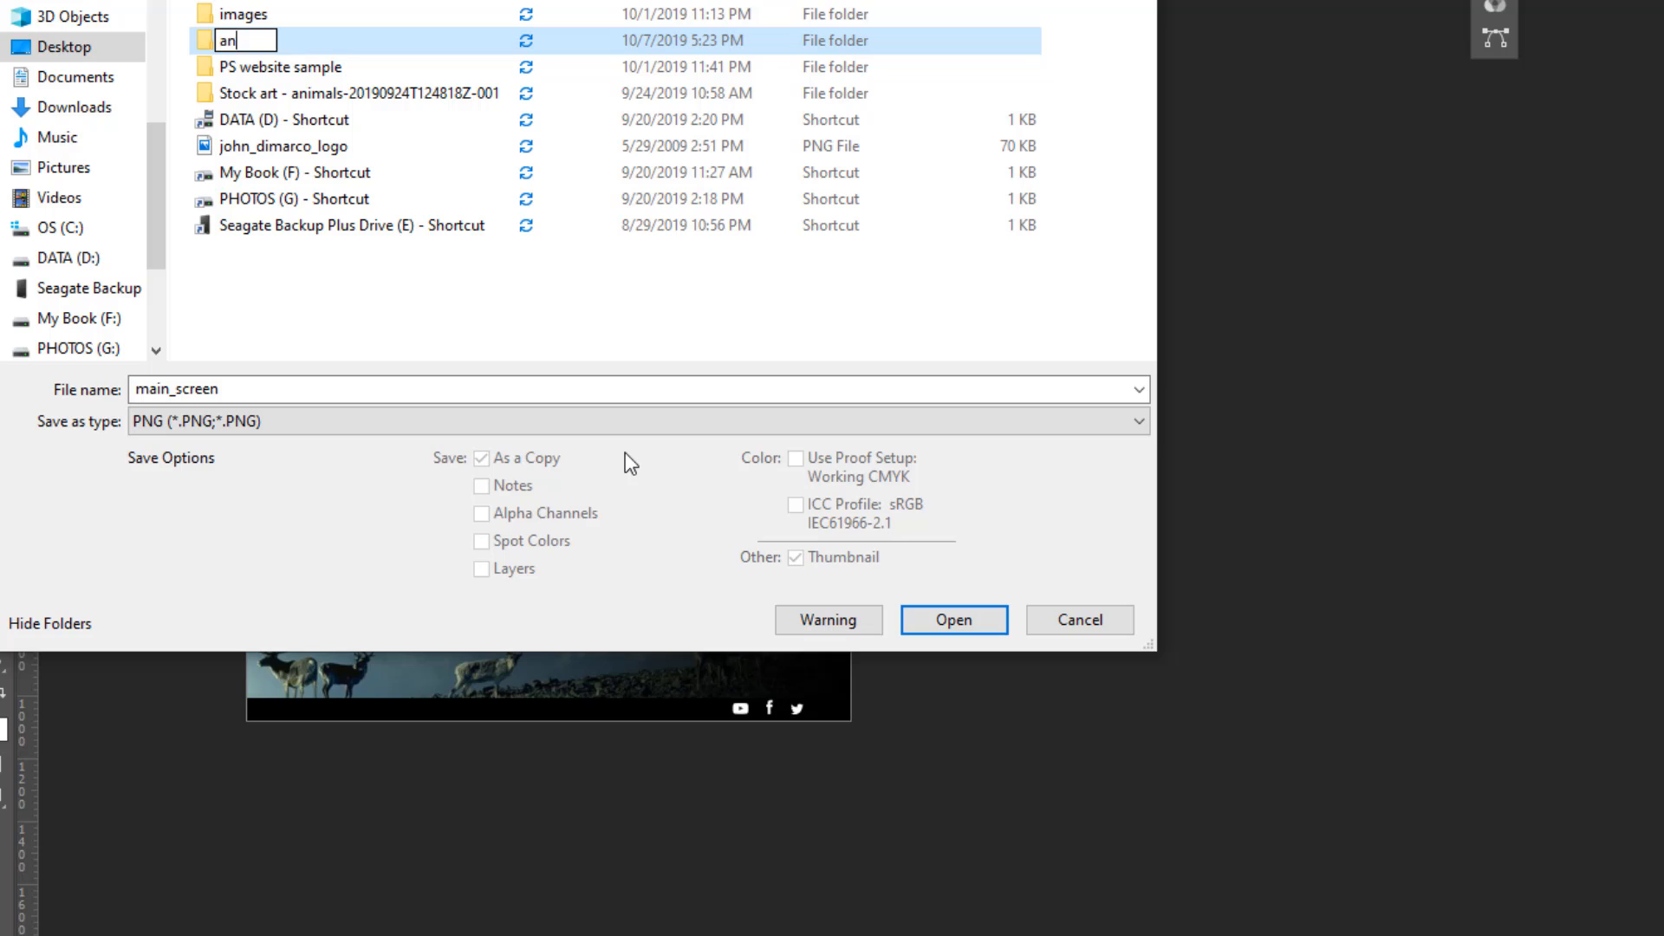
{"action": "type", "text": "imal p"}
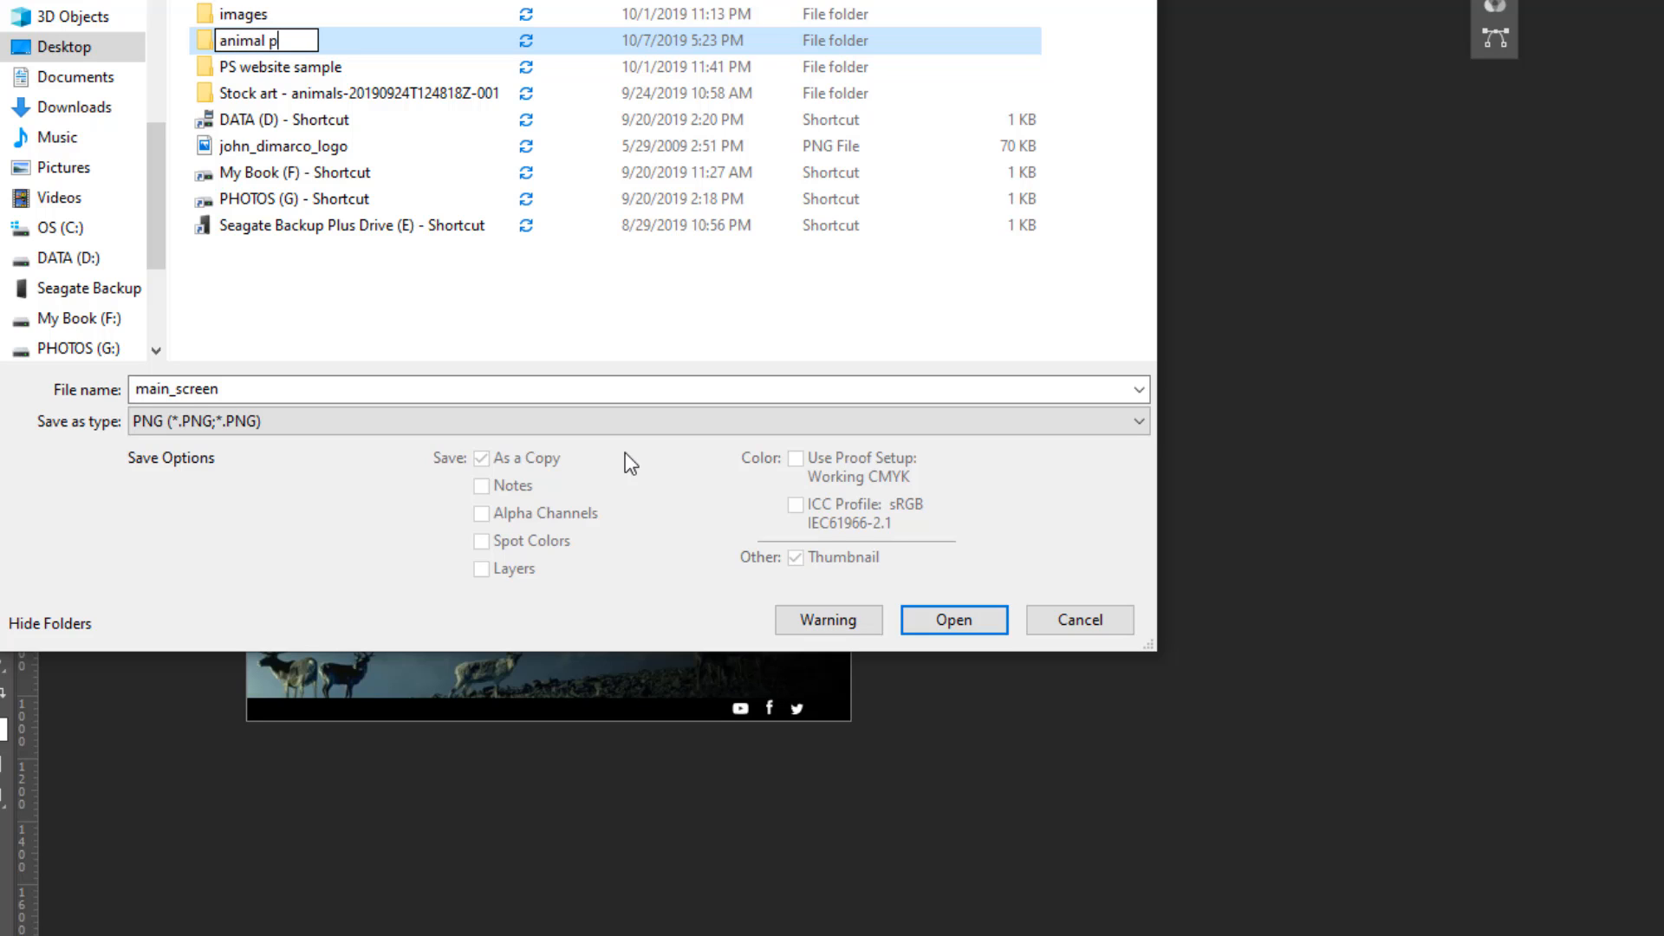
{"action": "type", "text": "resentat"}
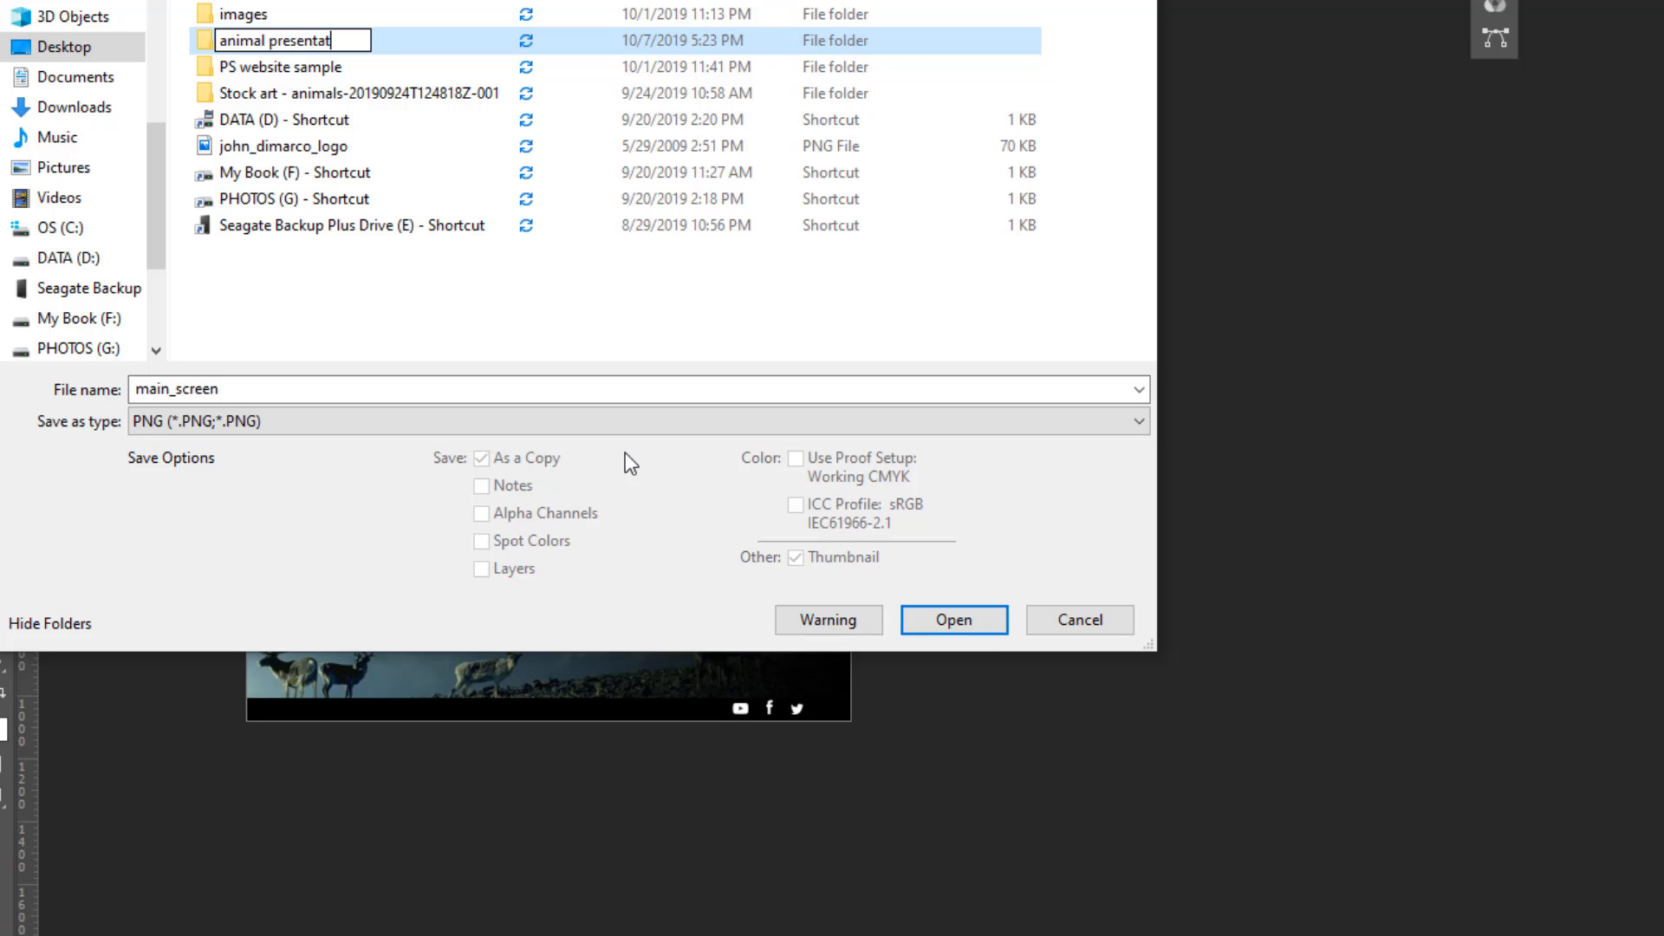
{"action": "type", "text": "ion screens"}
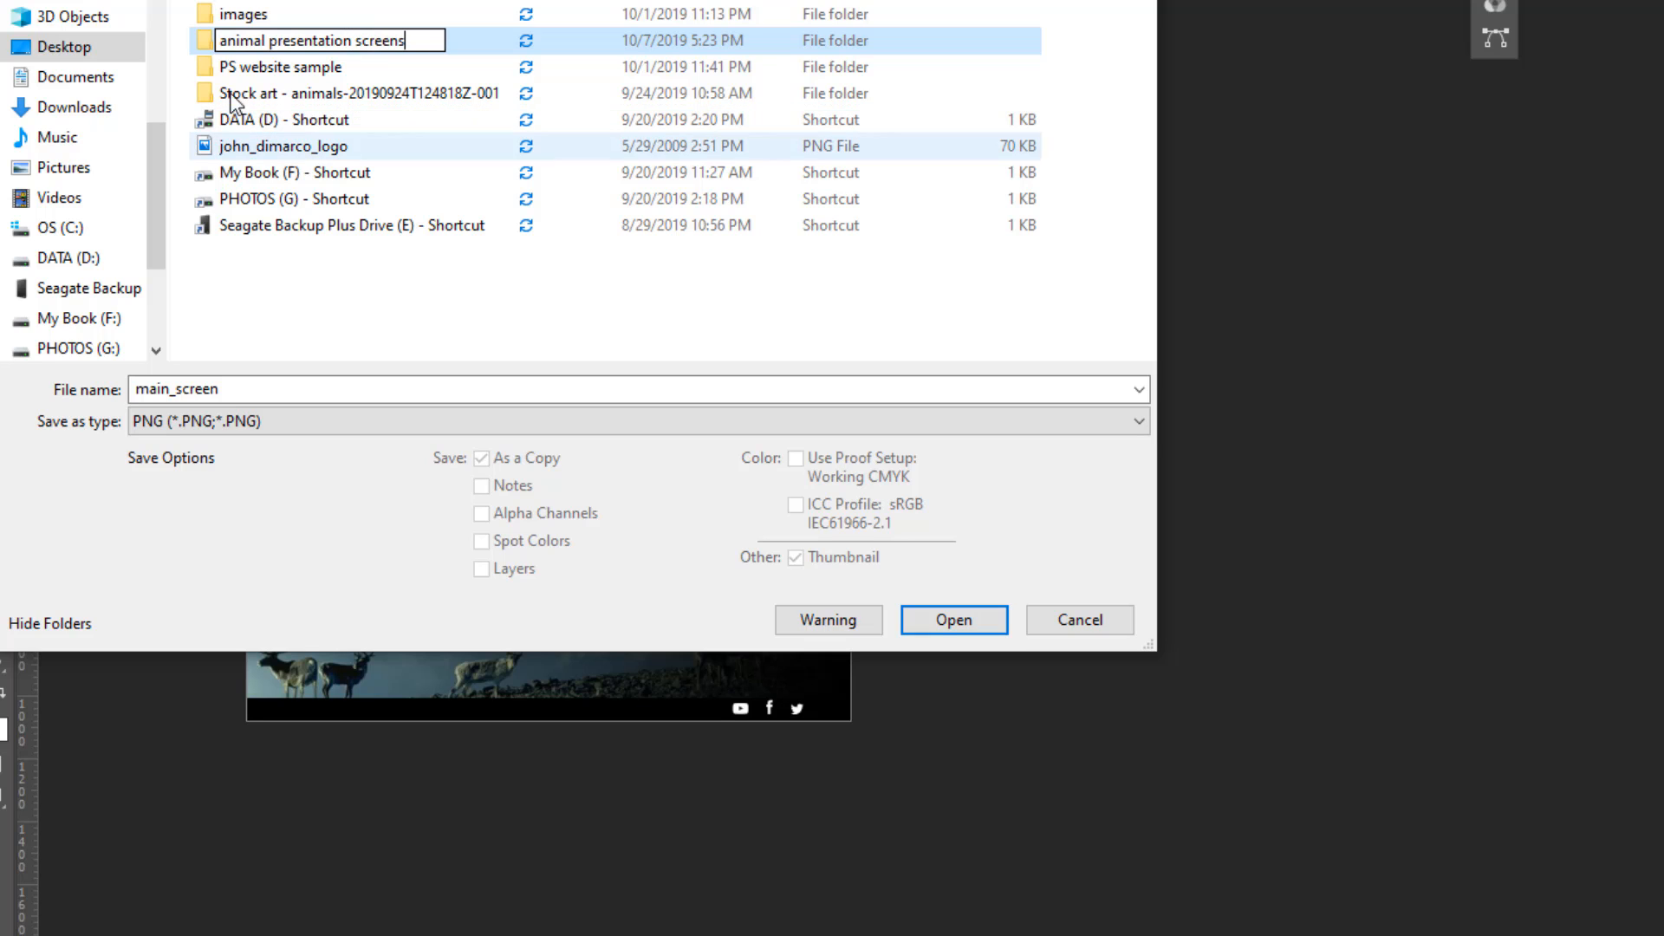
{"action": "left_click", "coordinate": [213, 40]}
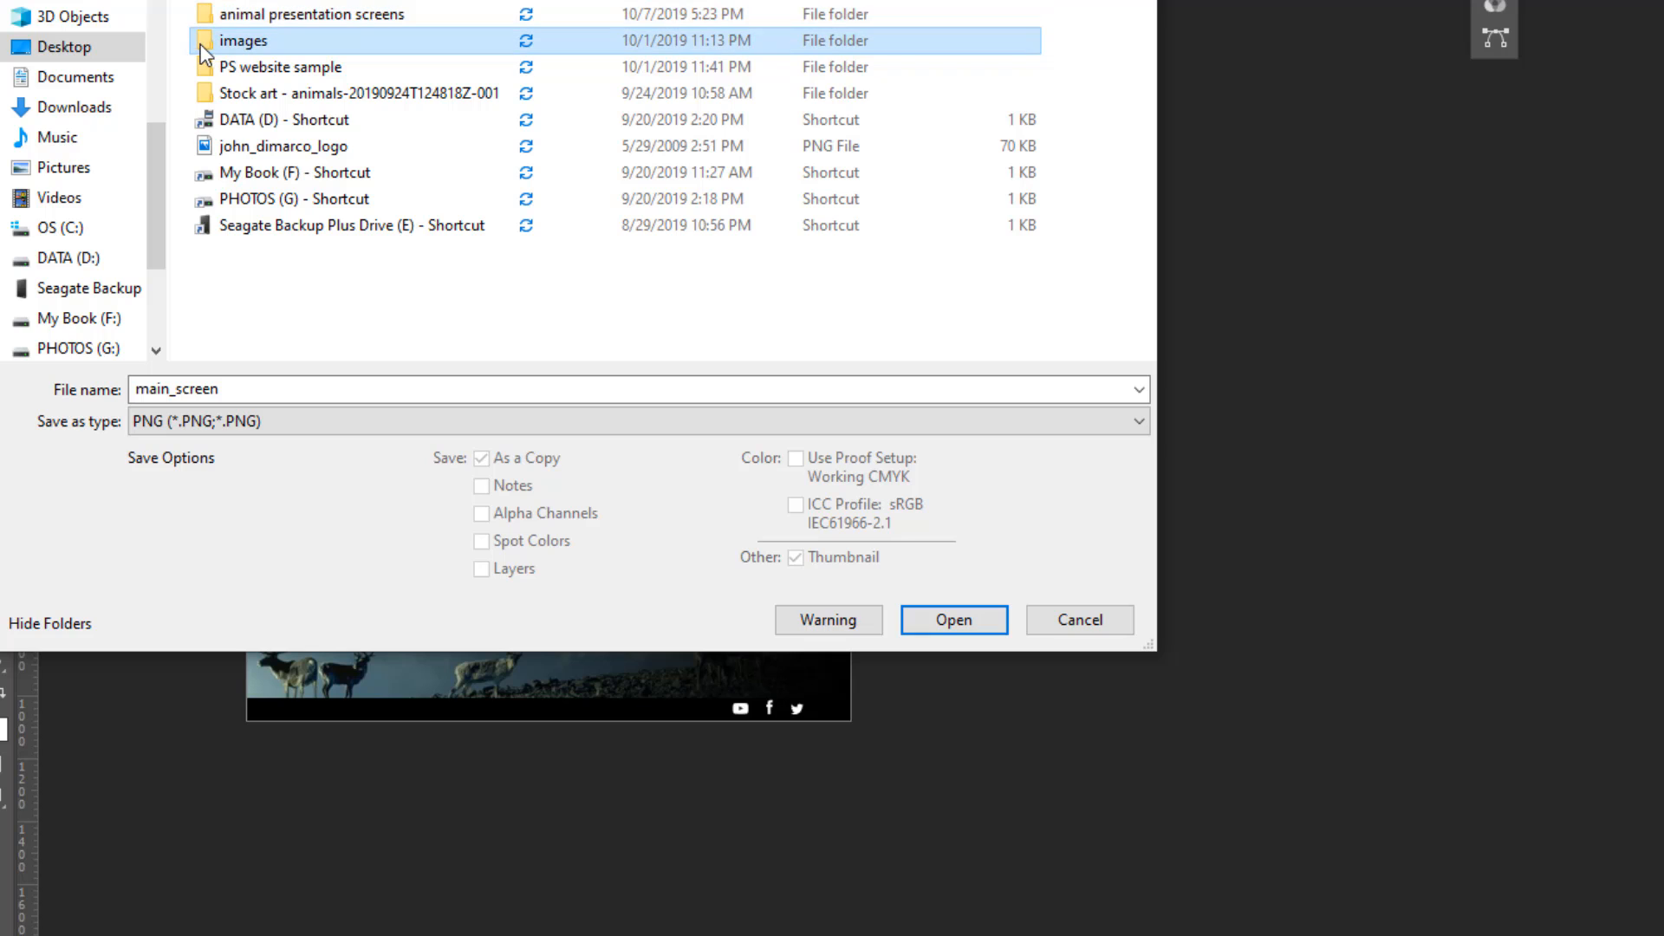
{"action": "double_click", "coordinate": [207, 21]}
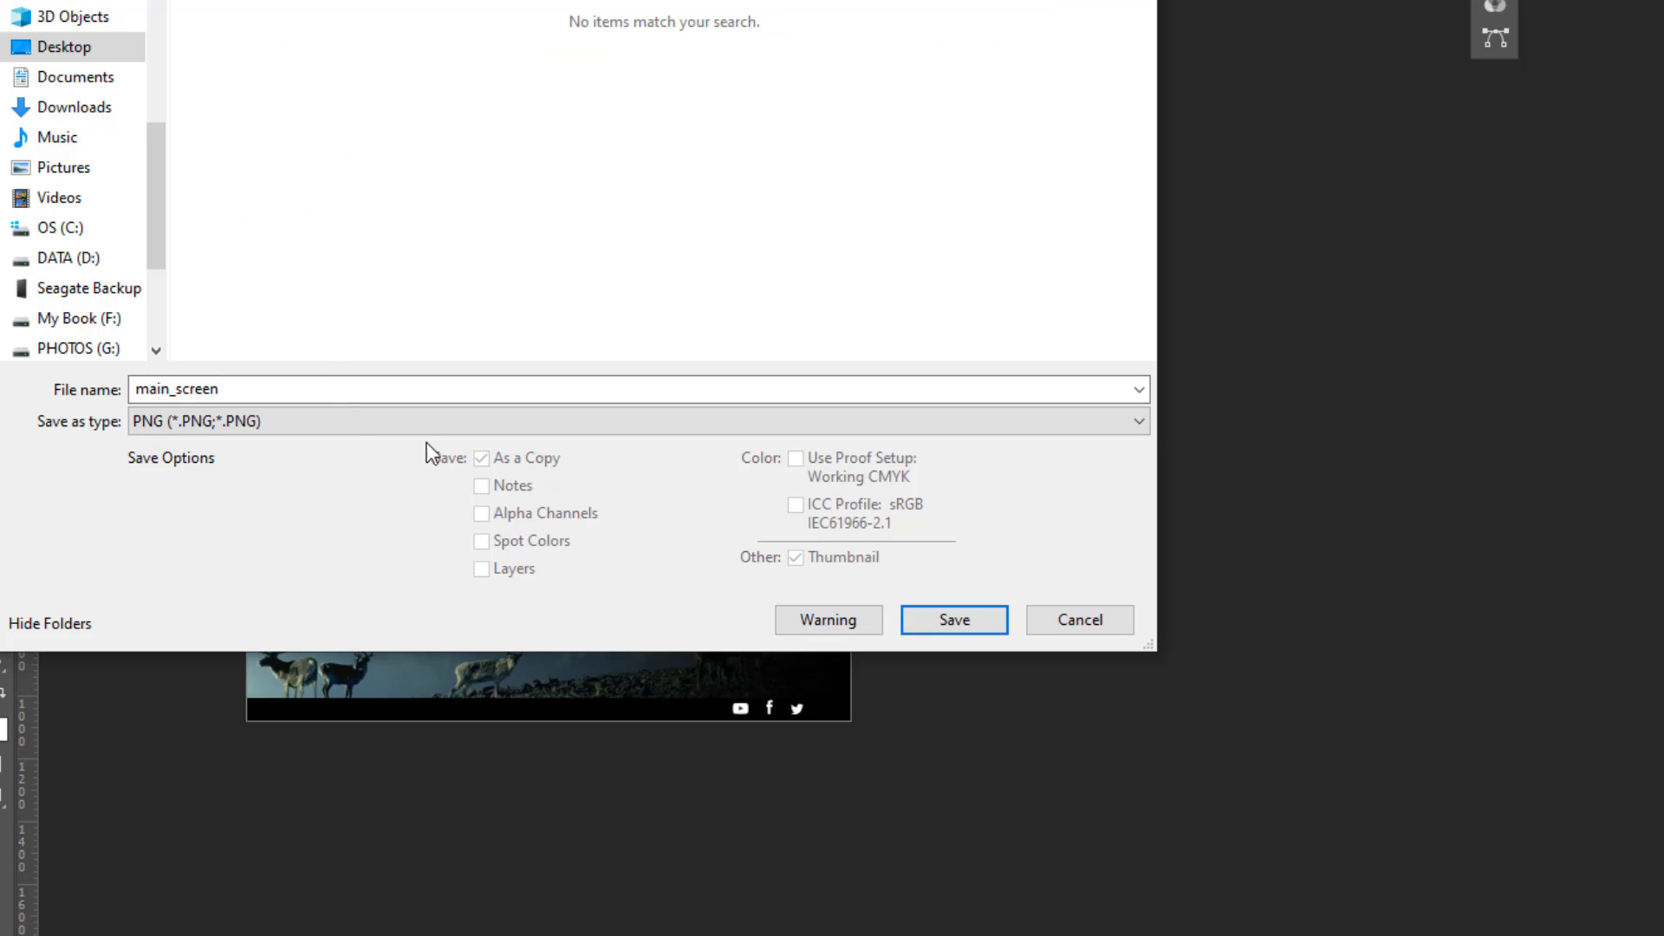
- Save the main_screen PNG in this folder with the Large file size (Fastest saving) option
{"action": "left_click", "coordinate": [977, 624]}
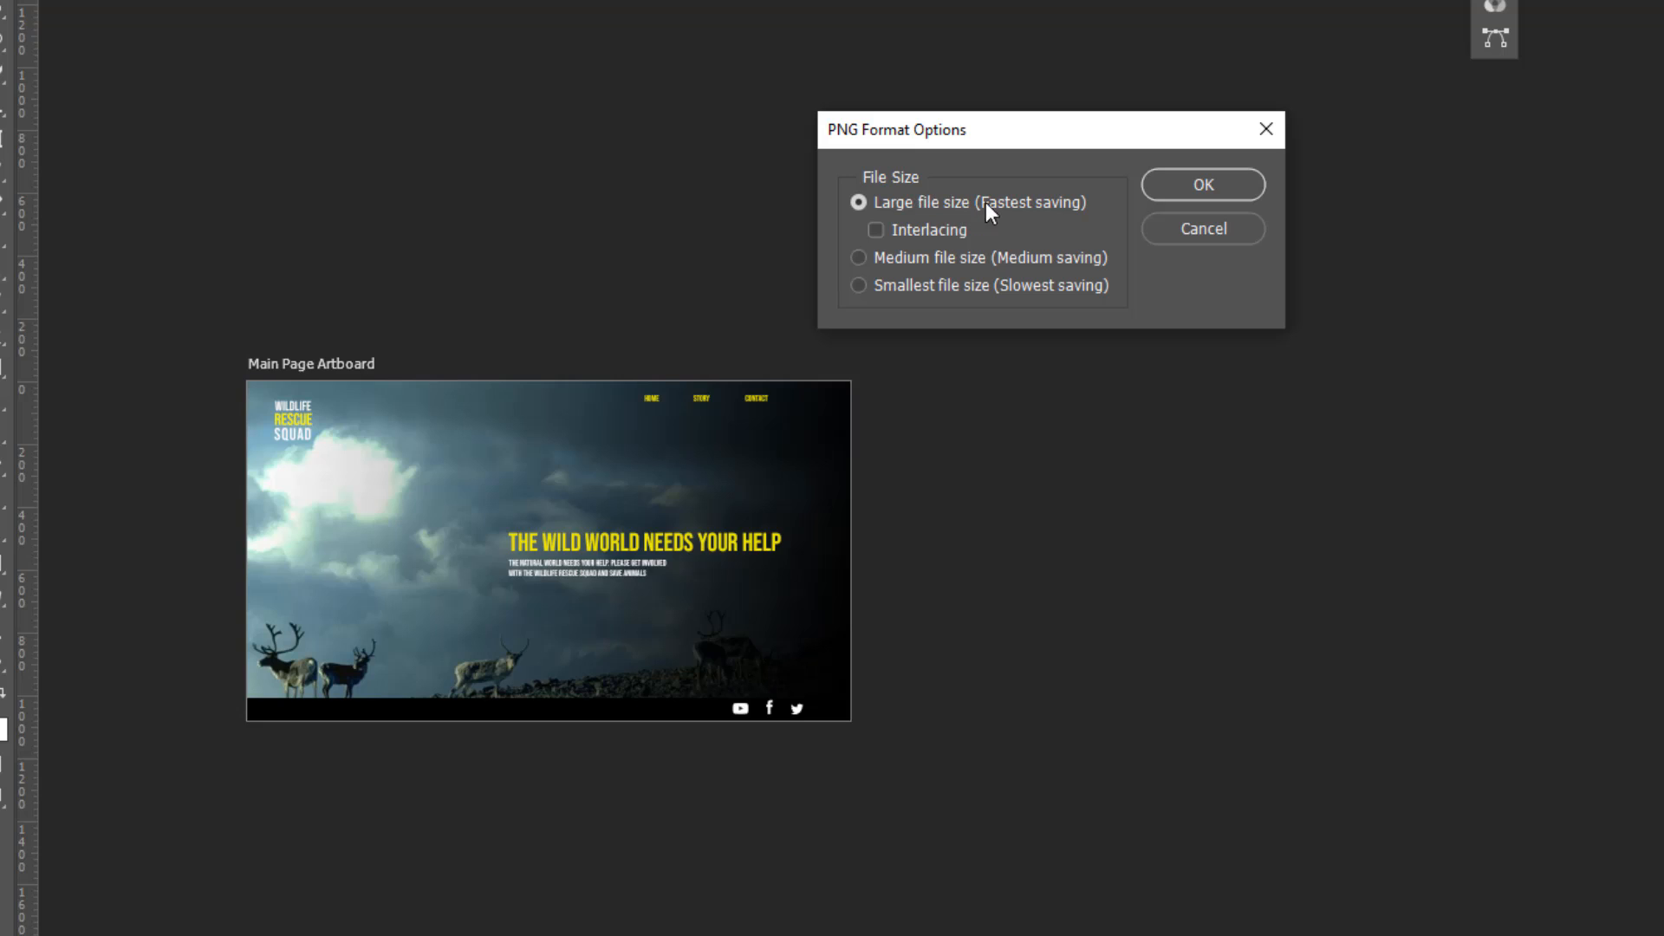
{"action": "left_click", "coordinate": [859, 257]}
{"action": "left_click", "coordinate": [856, 202]}
{"action": "left_click", "coordinate": [1191, 186]}
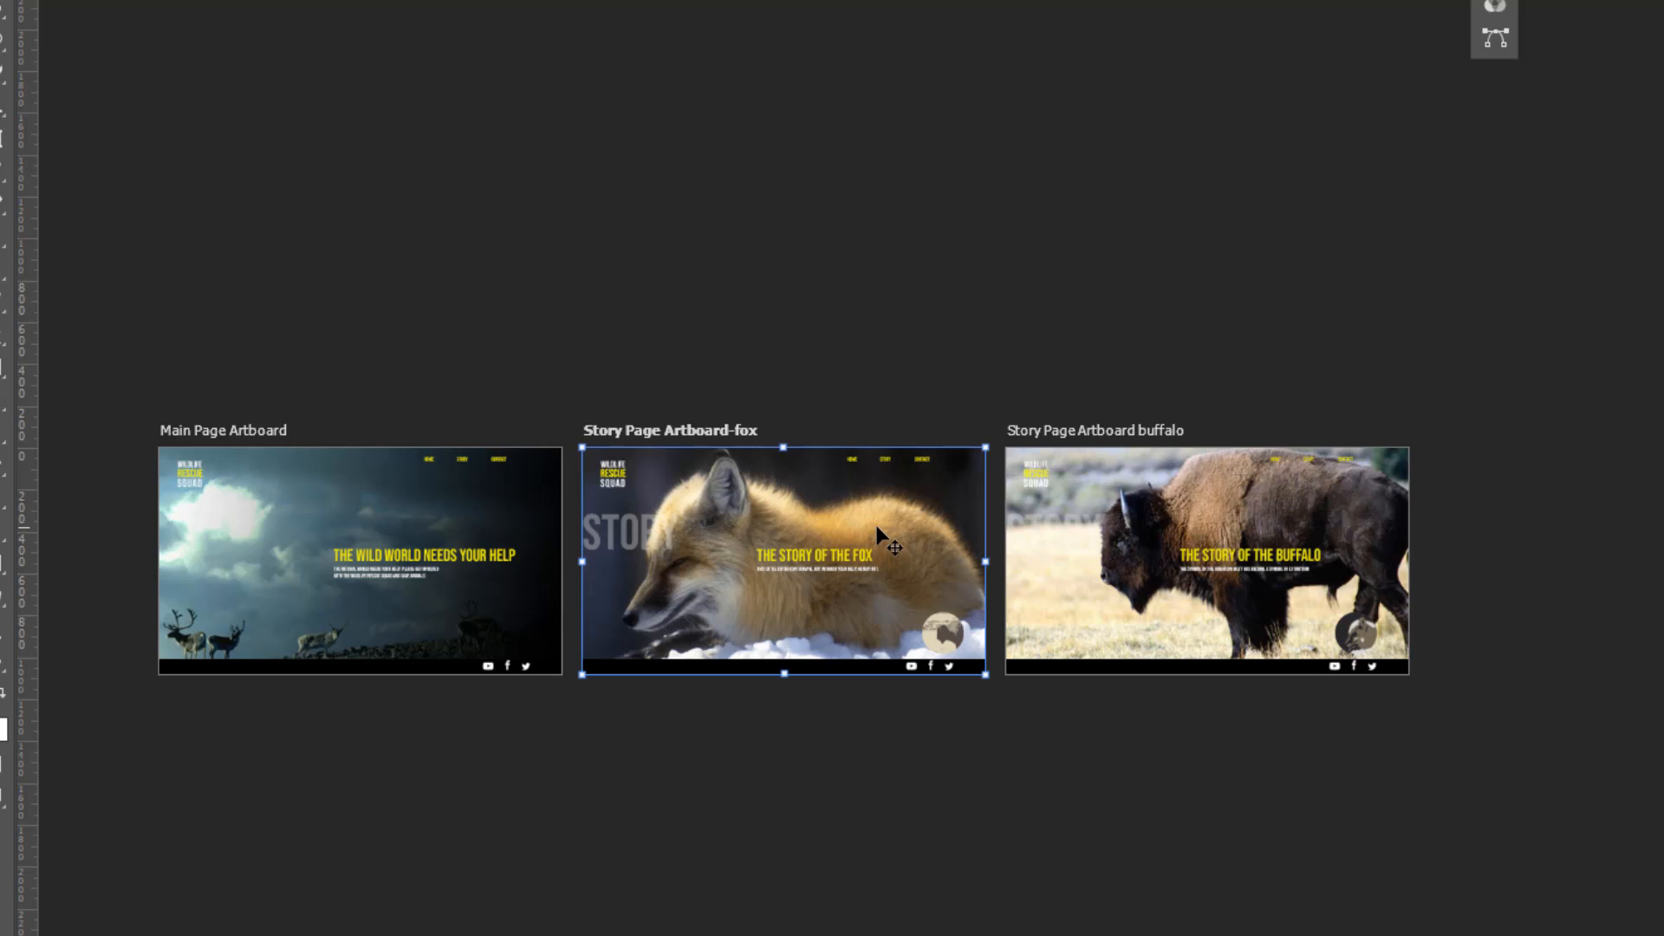
- Duplicate Story Page Artboard-fox from Interface sample - main page.psd into a new document named story_fox
{"action": "left_click", "coordinate": [876, 527]}
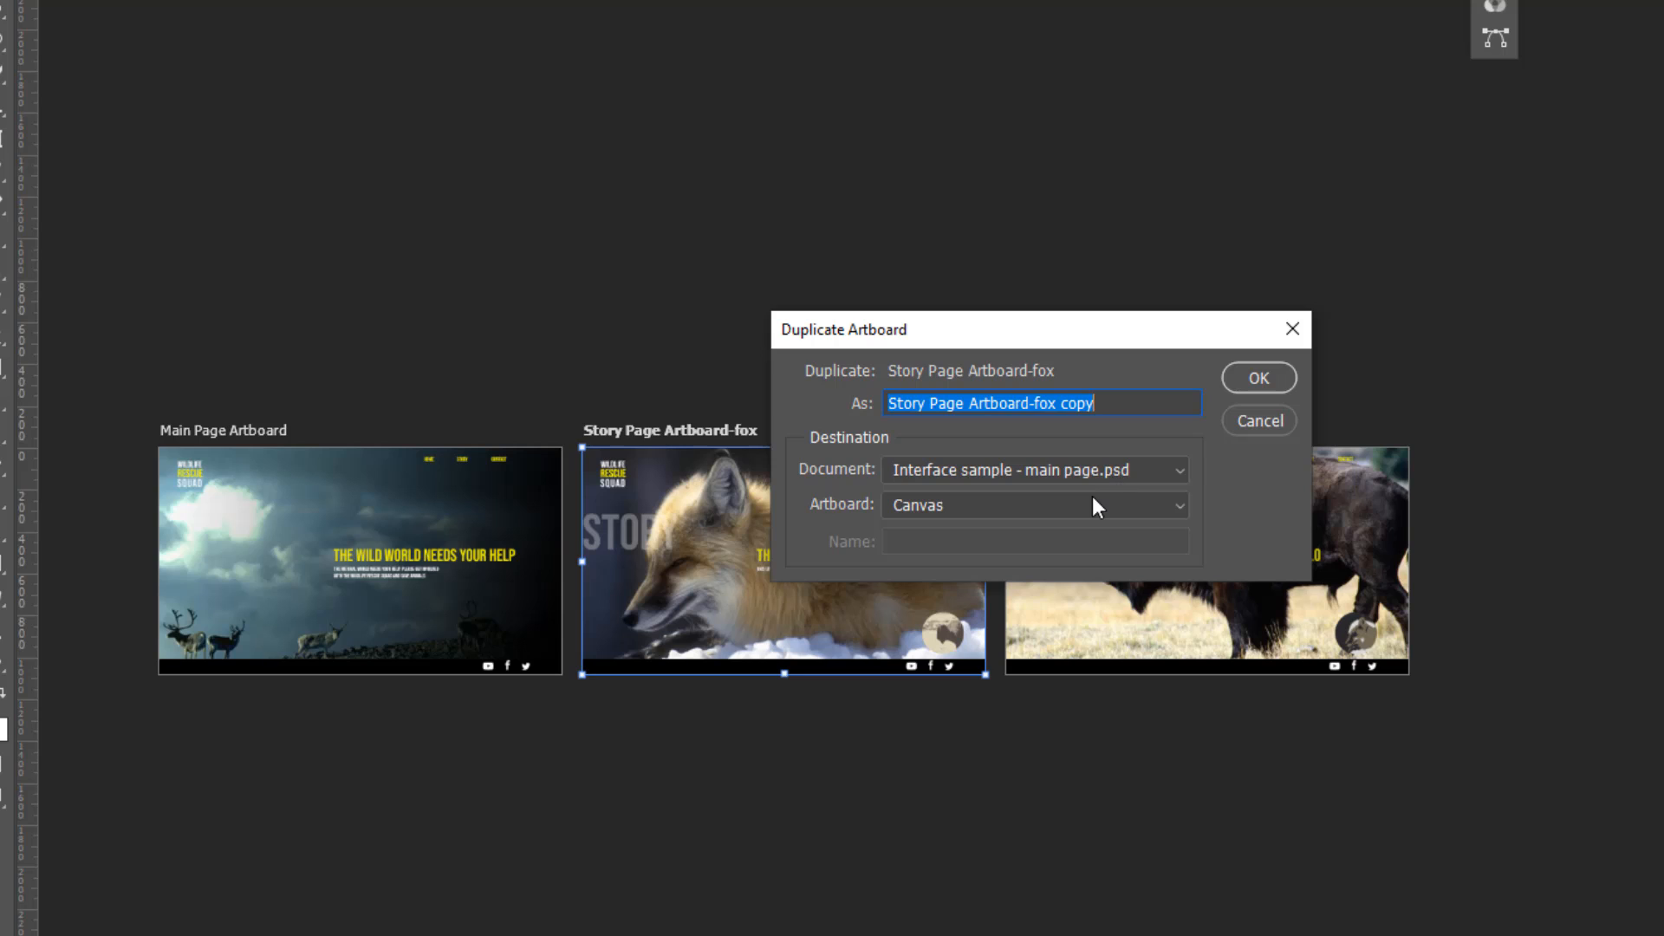
{"action": "left_click", "coordinate": [1134, 511]}
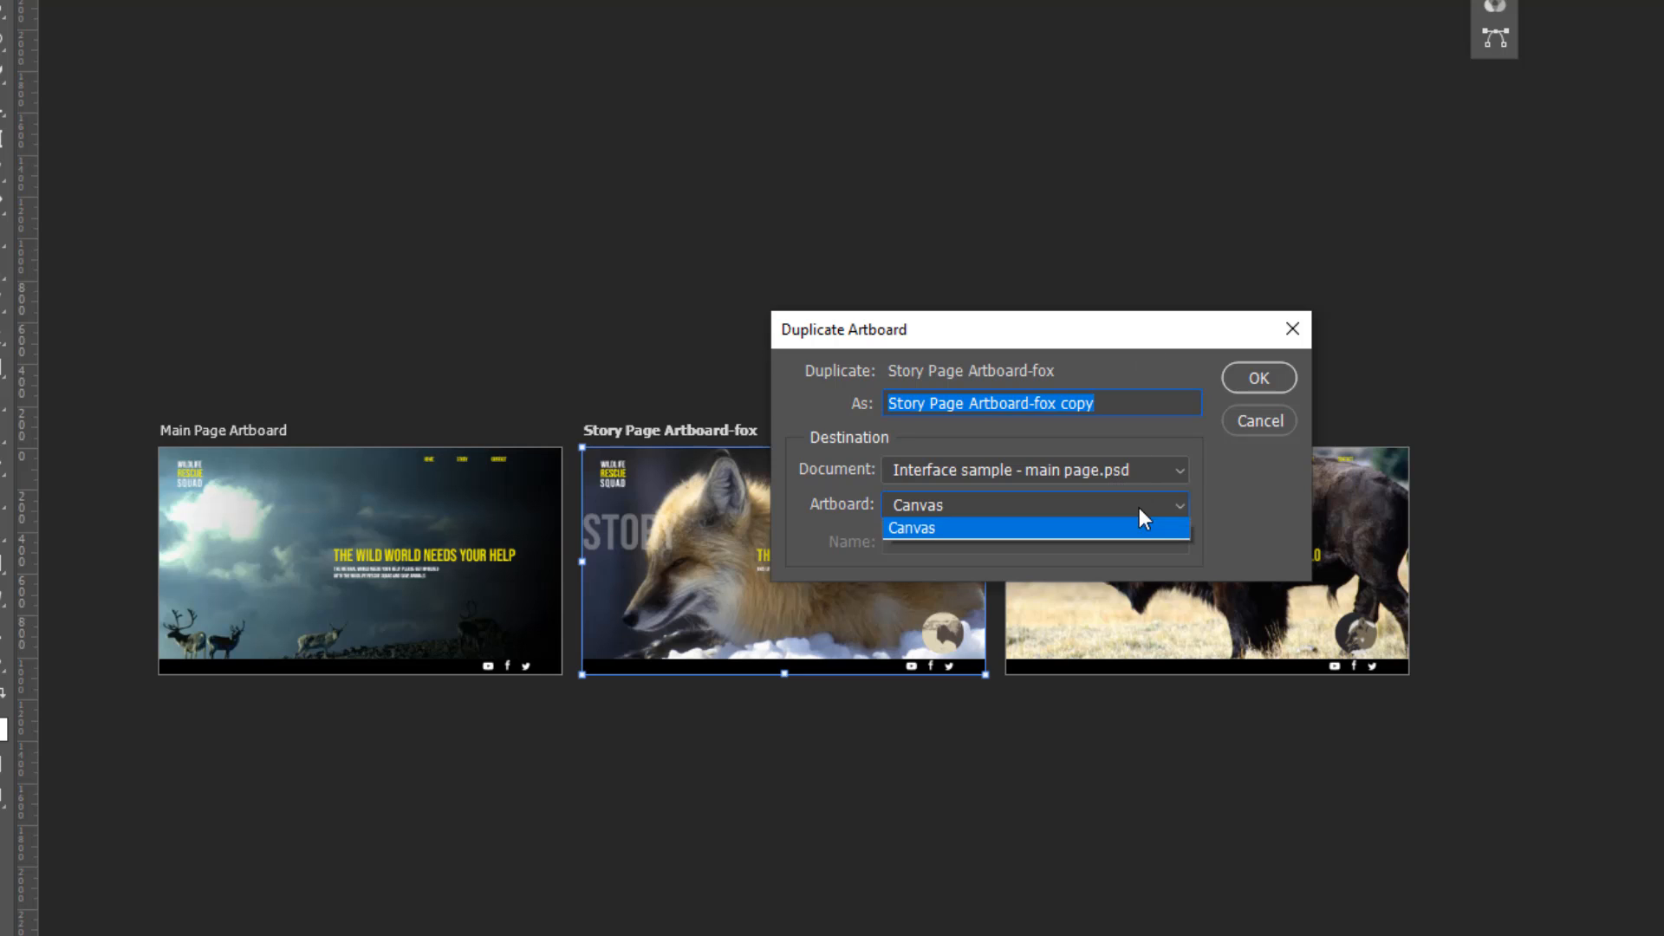
{"action": "left_click", "coordinate": [1121, 461]}
{"action": "left_click", "coordinate": [1111, 472]}
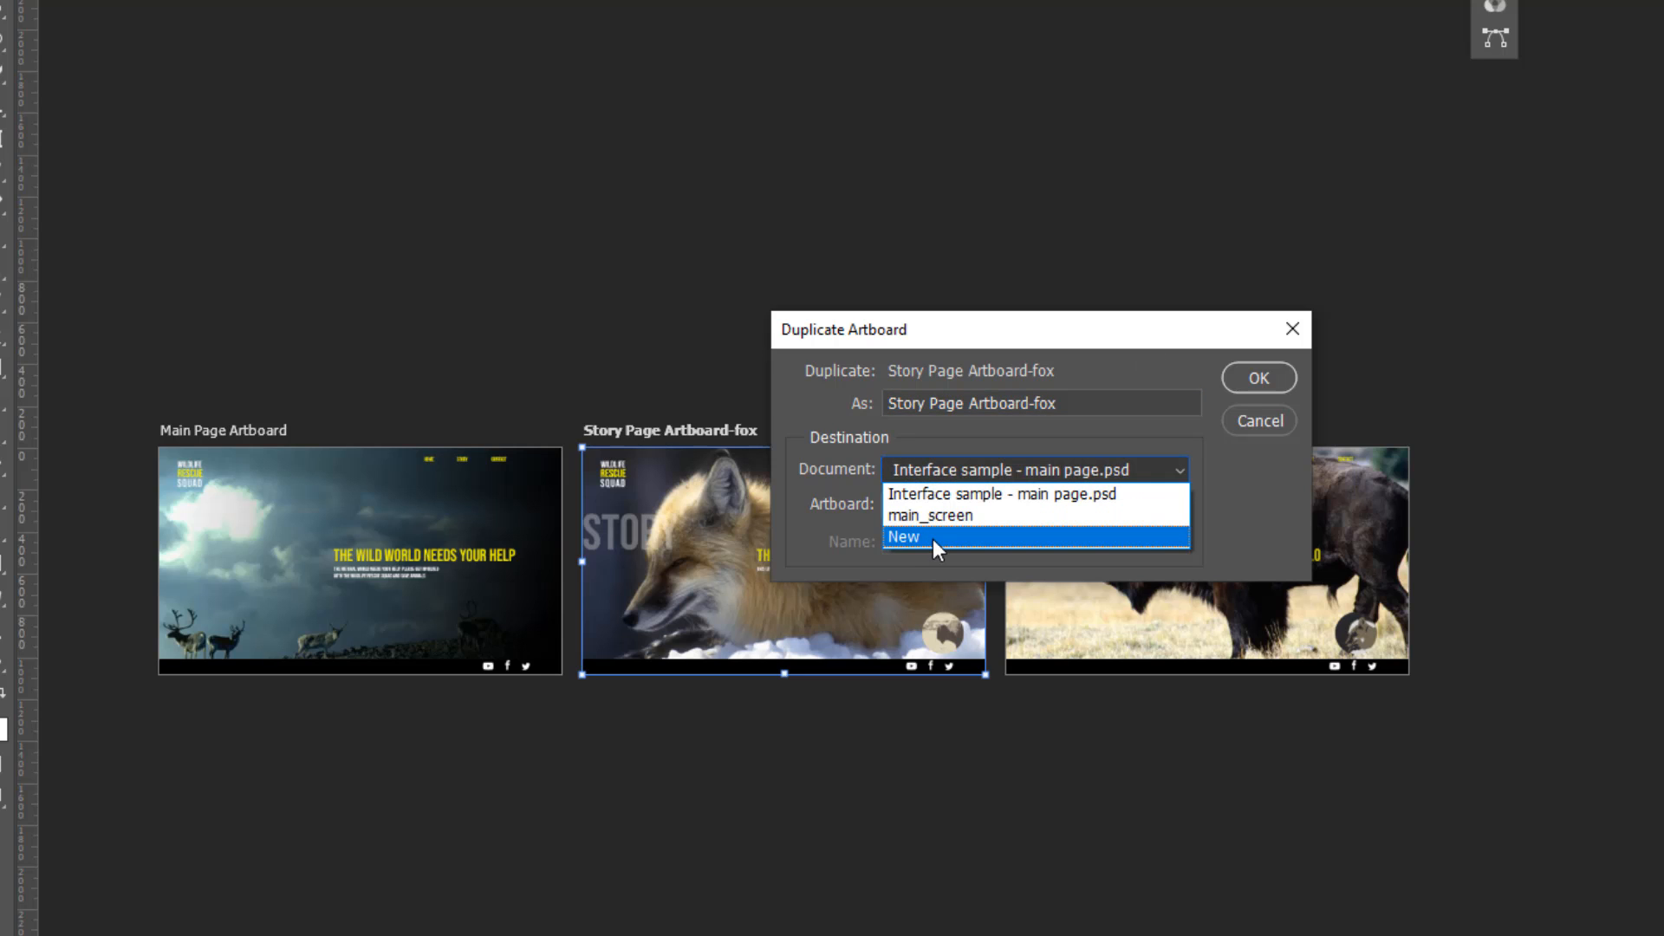
{"action": "left_click", "coordinate": [932, 539]}
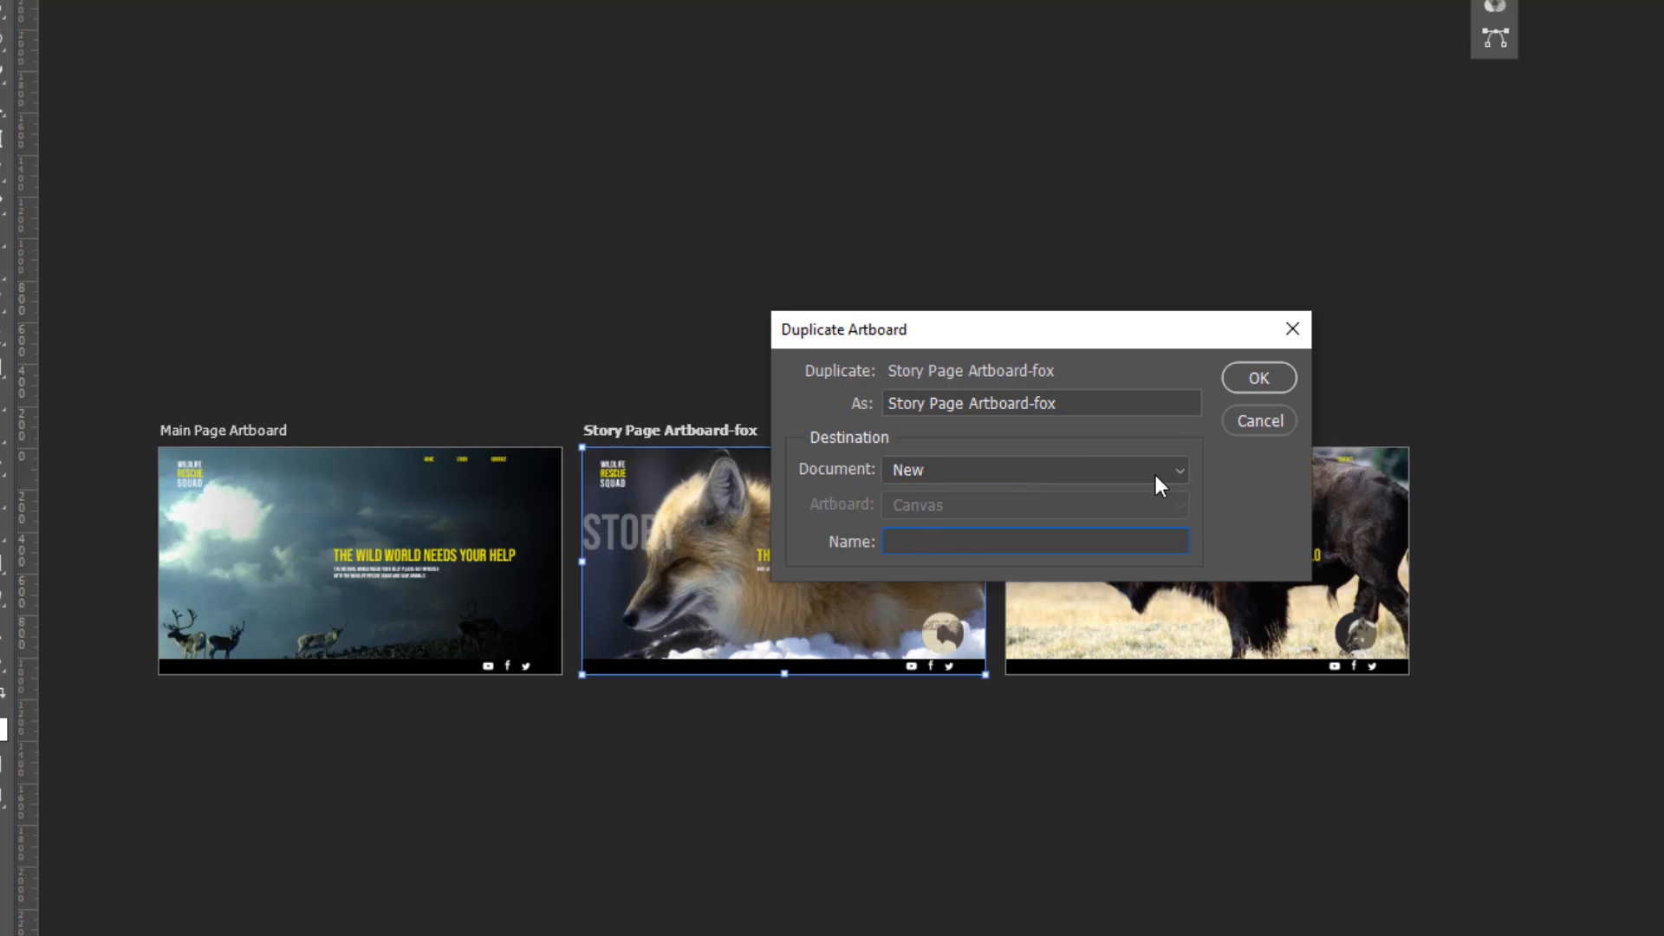
{"action": "type", "text": "story_fox"}
{"action": "left_click", "coordinate": [1258, 379]}
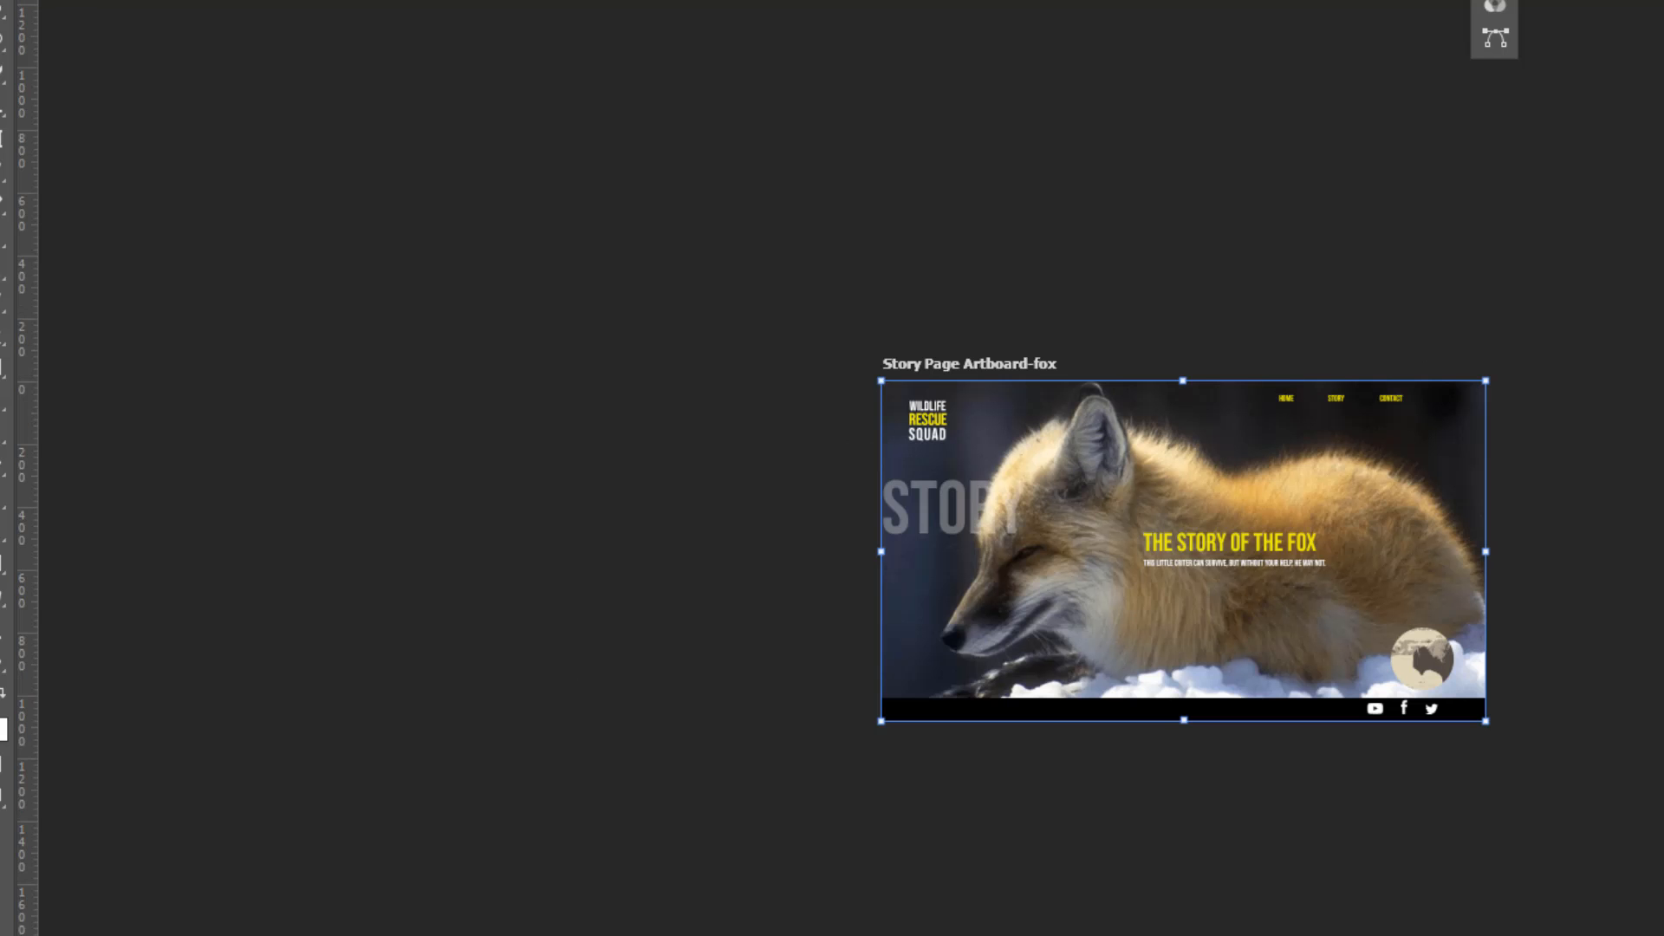
- Save the fox document as a PNG named story_fox_screen with the Large file size (Fastest saving) option
{"action": "key", "text": "alt+f"}
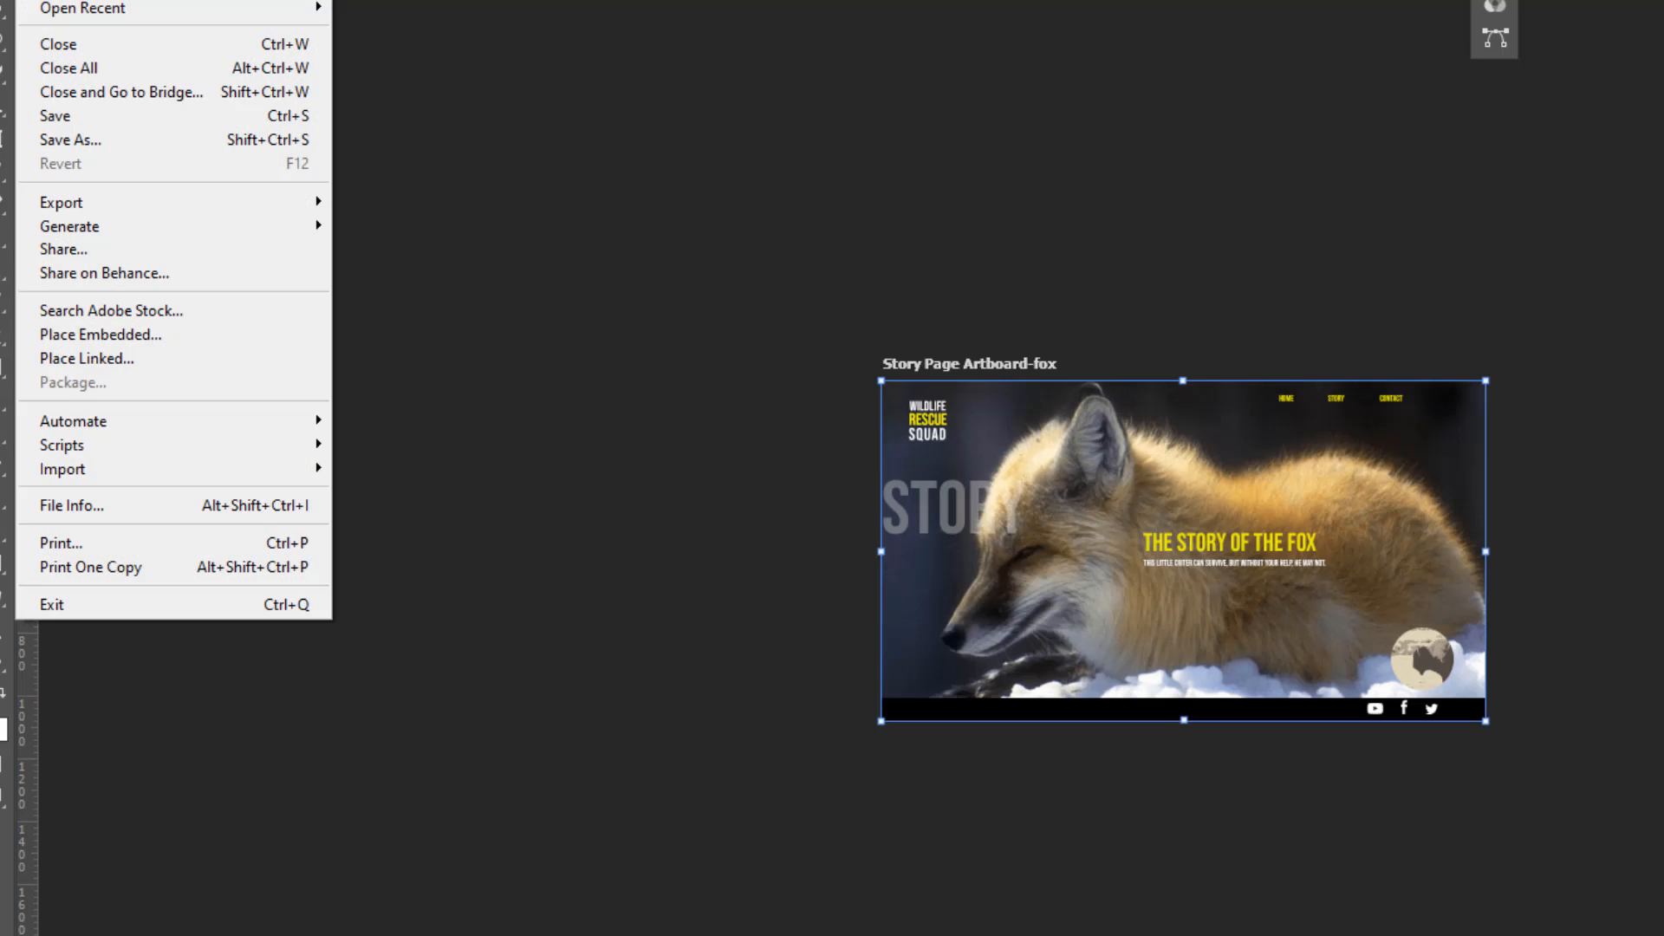
{"action": "left_click", "coordinate": [64, 142]}
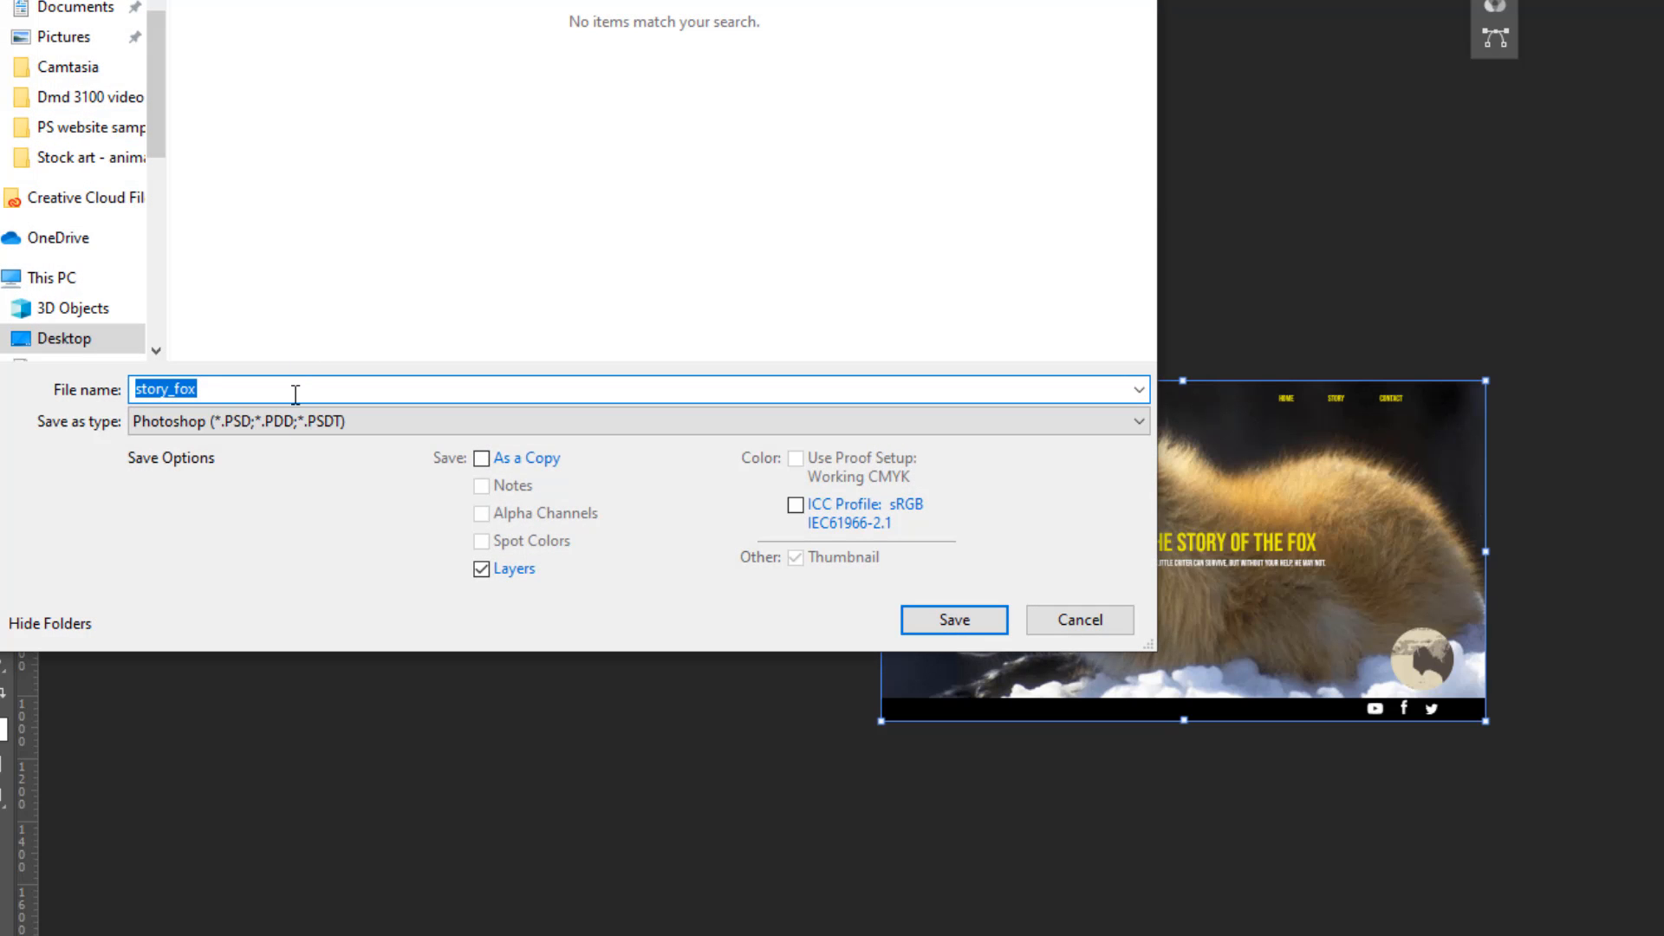
{"action": "left_click", "coordinate": [294, 423]}
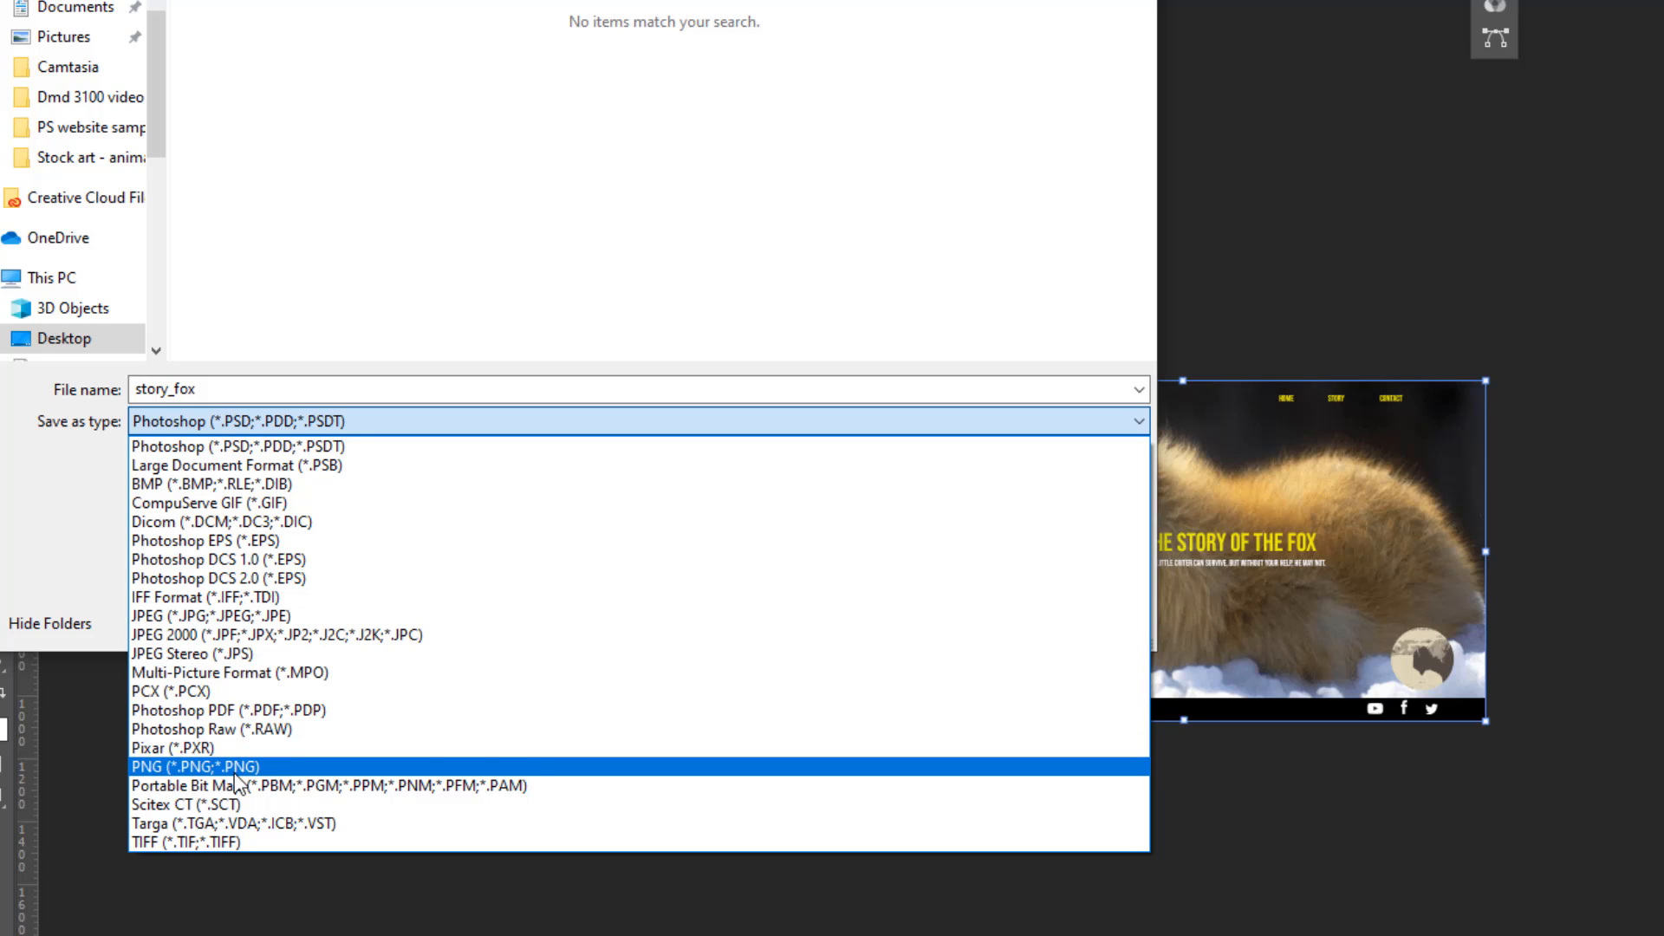
{"action": "left_click", "coordinate": [232, 766]}
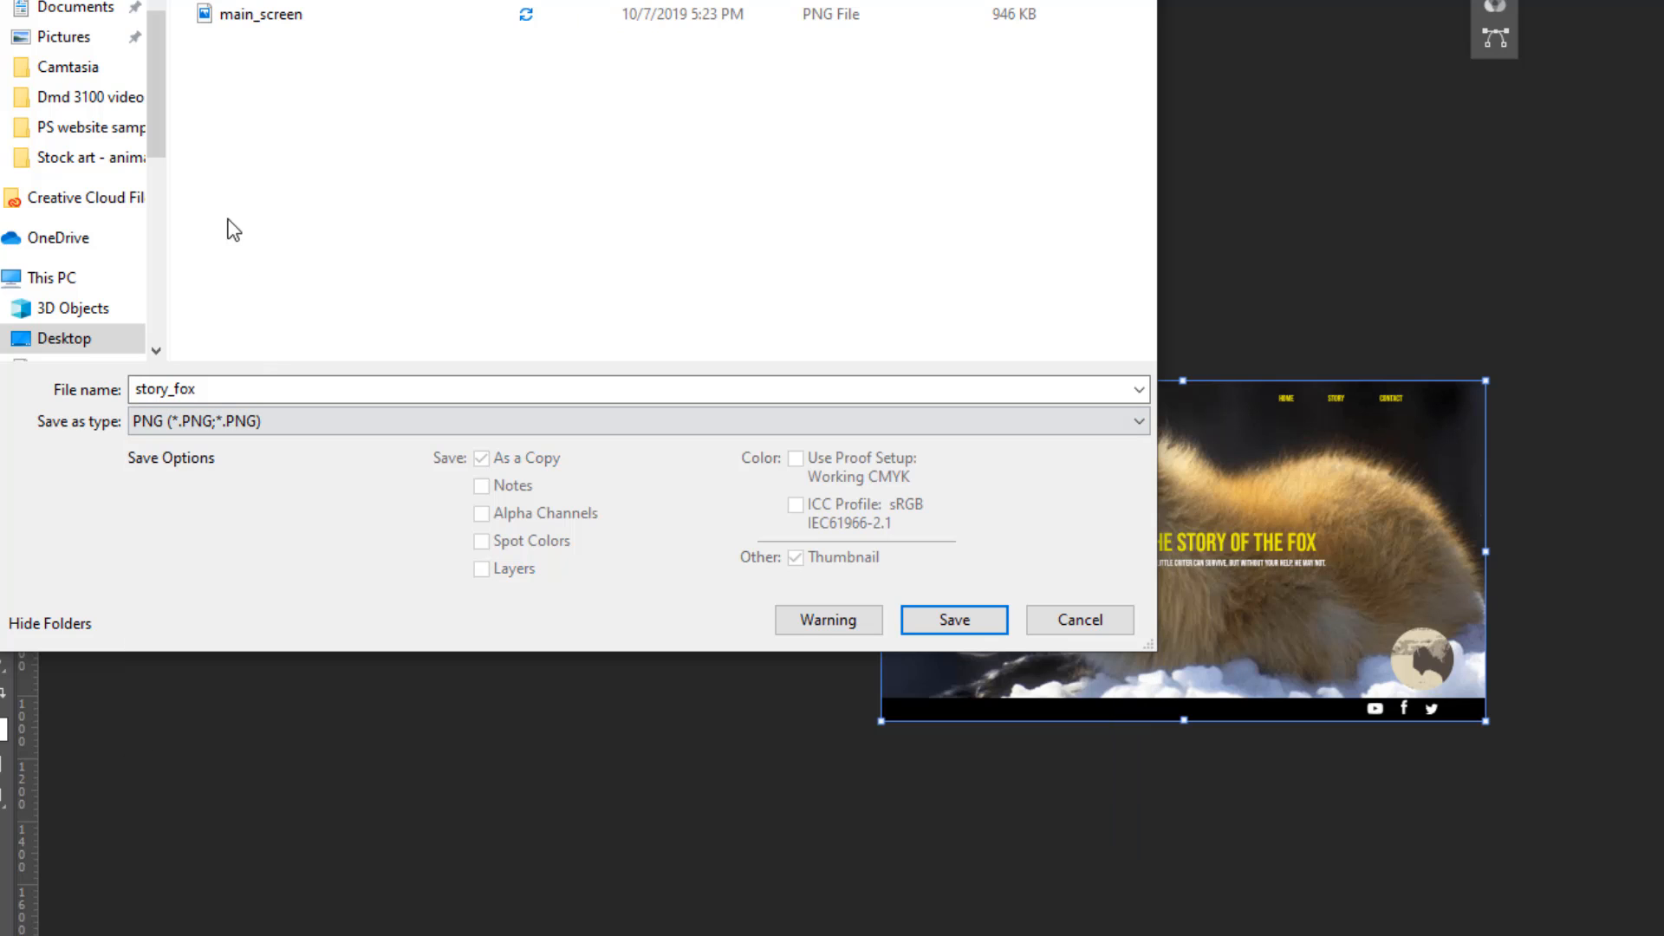
{"action": "left_click", "coordinate": [215, 393]}
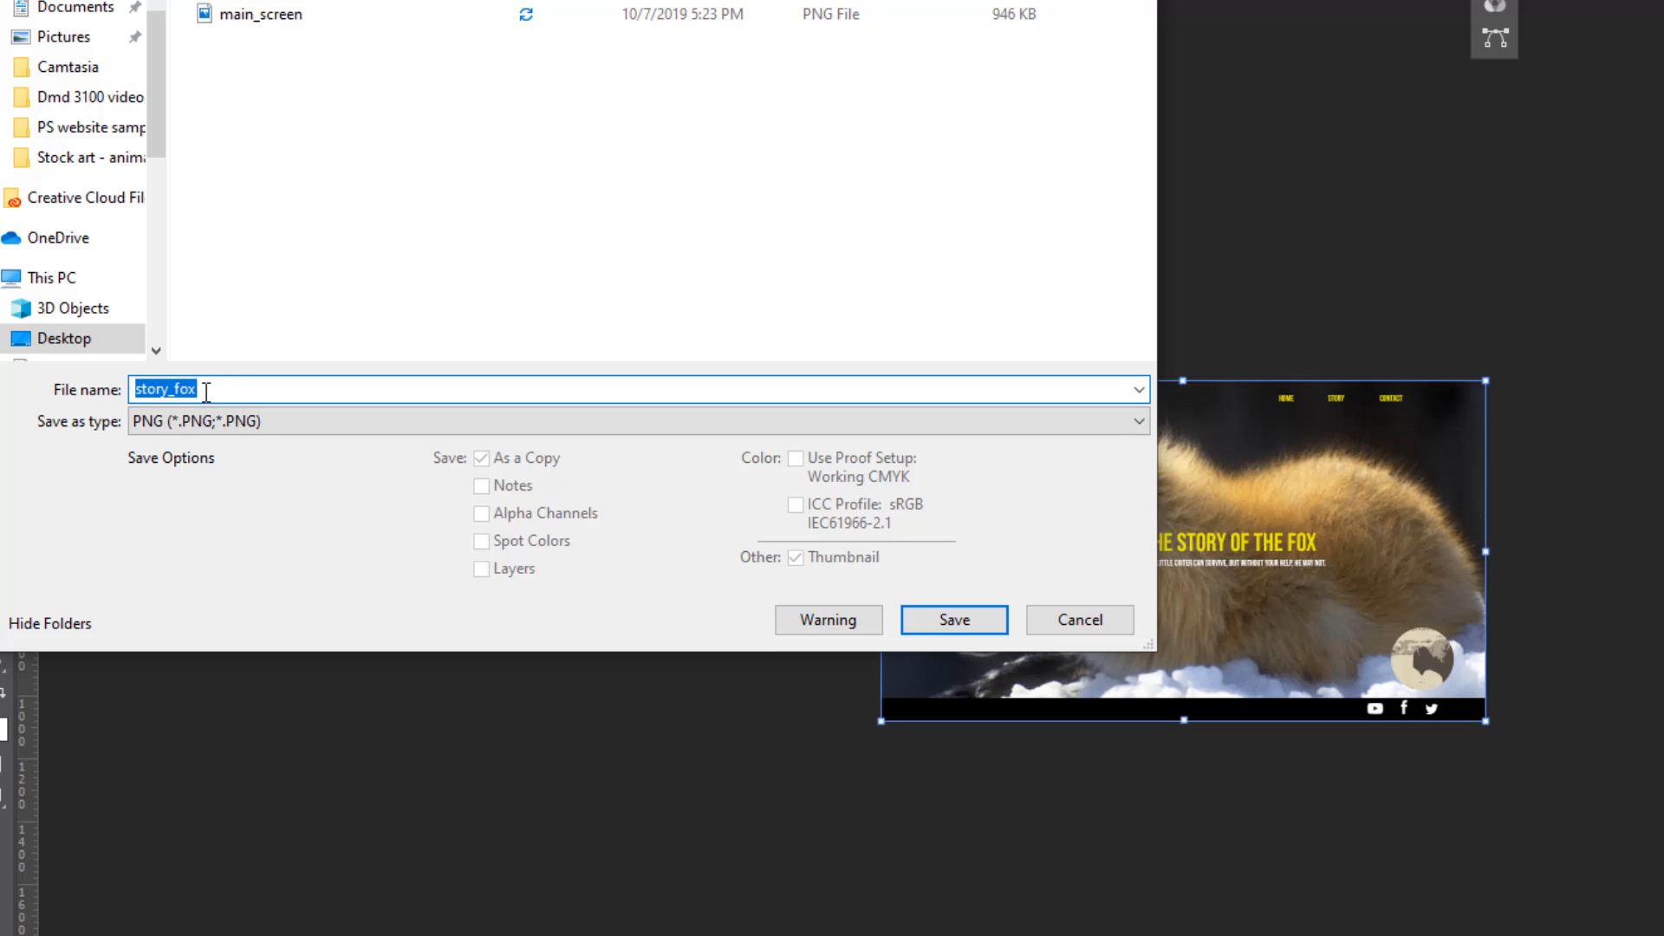
{"action": "left_click", "coordinate": [207, 391]}
{"action": "type", "text": "_screen"}
{"action": "left_click", "coordinate": [964, 622]}
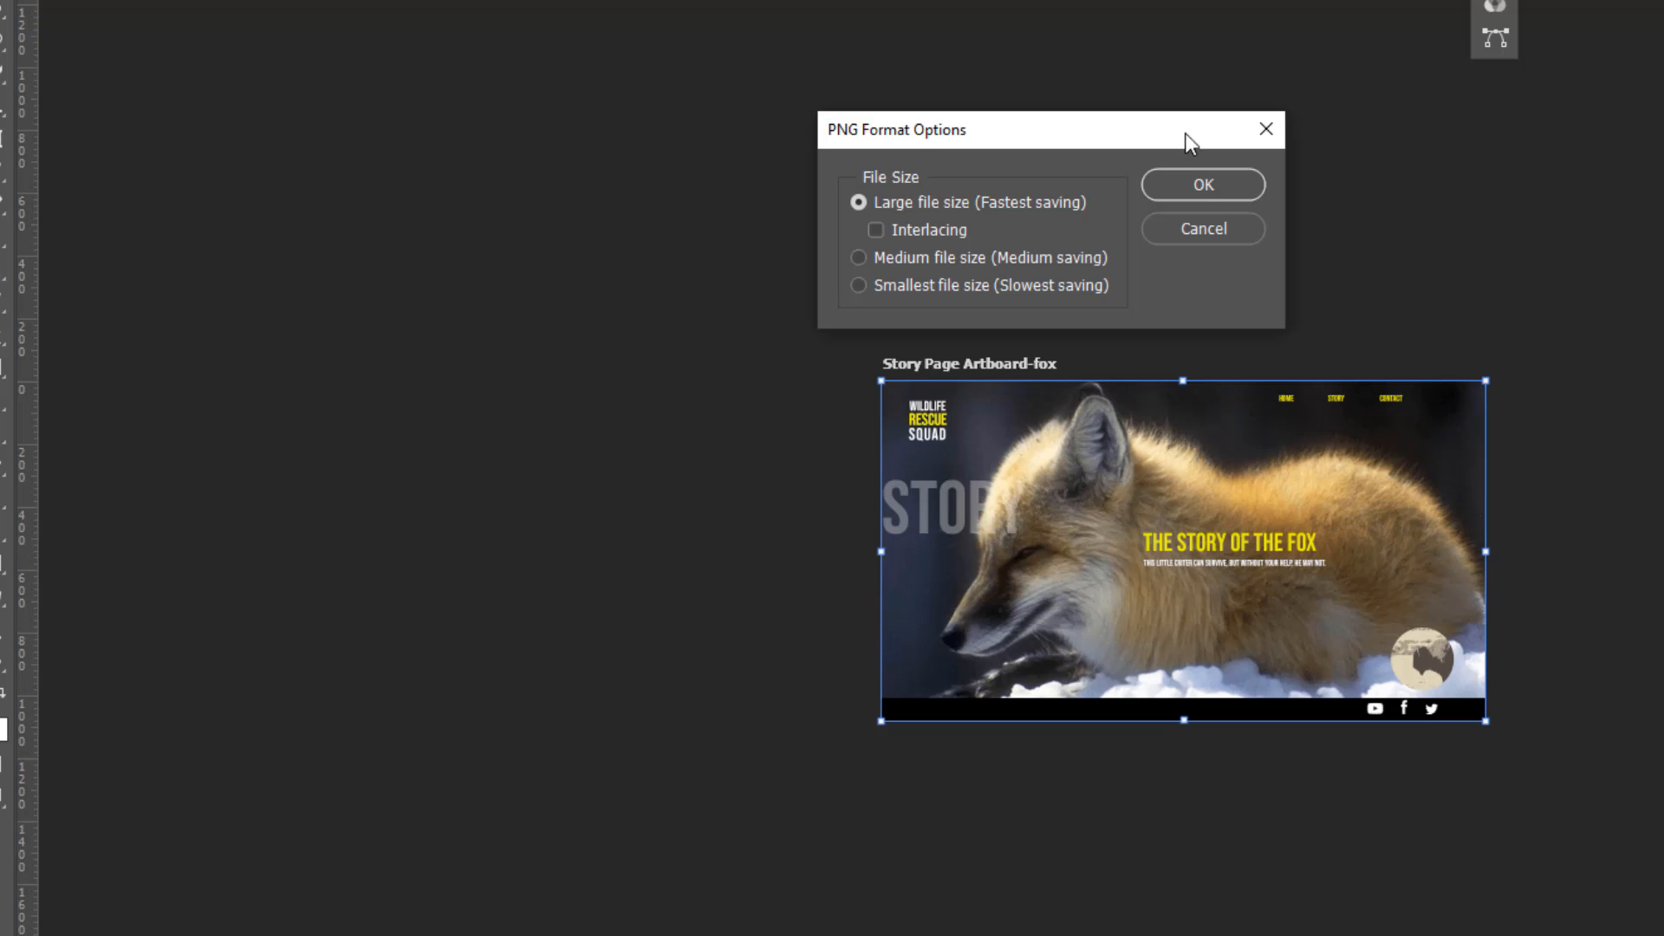
{"action": "left_click", "coordinate": [1196, 191]}
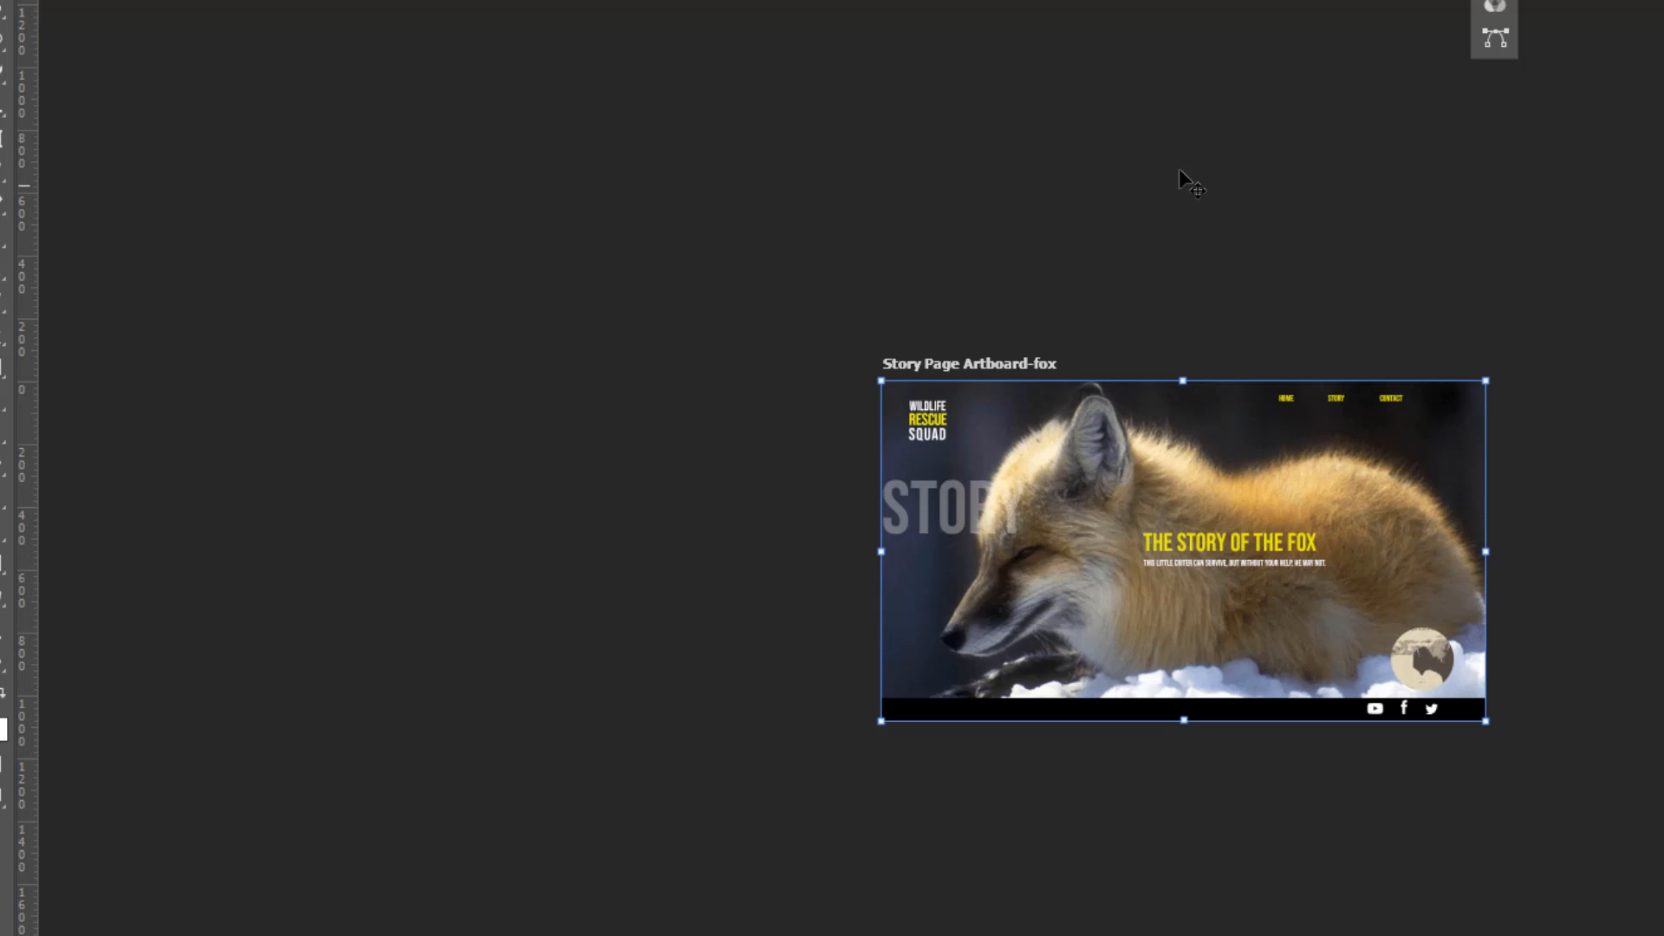
- Return to the Interface sample document and duplicate Story Page Artboard buffalo into a new document named "story _buffalo_screen"
{"action": "left_click", "coordinate": [523, 2]}
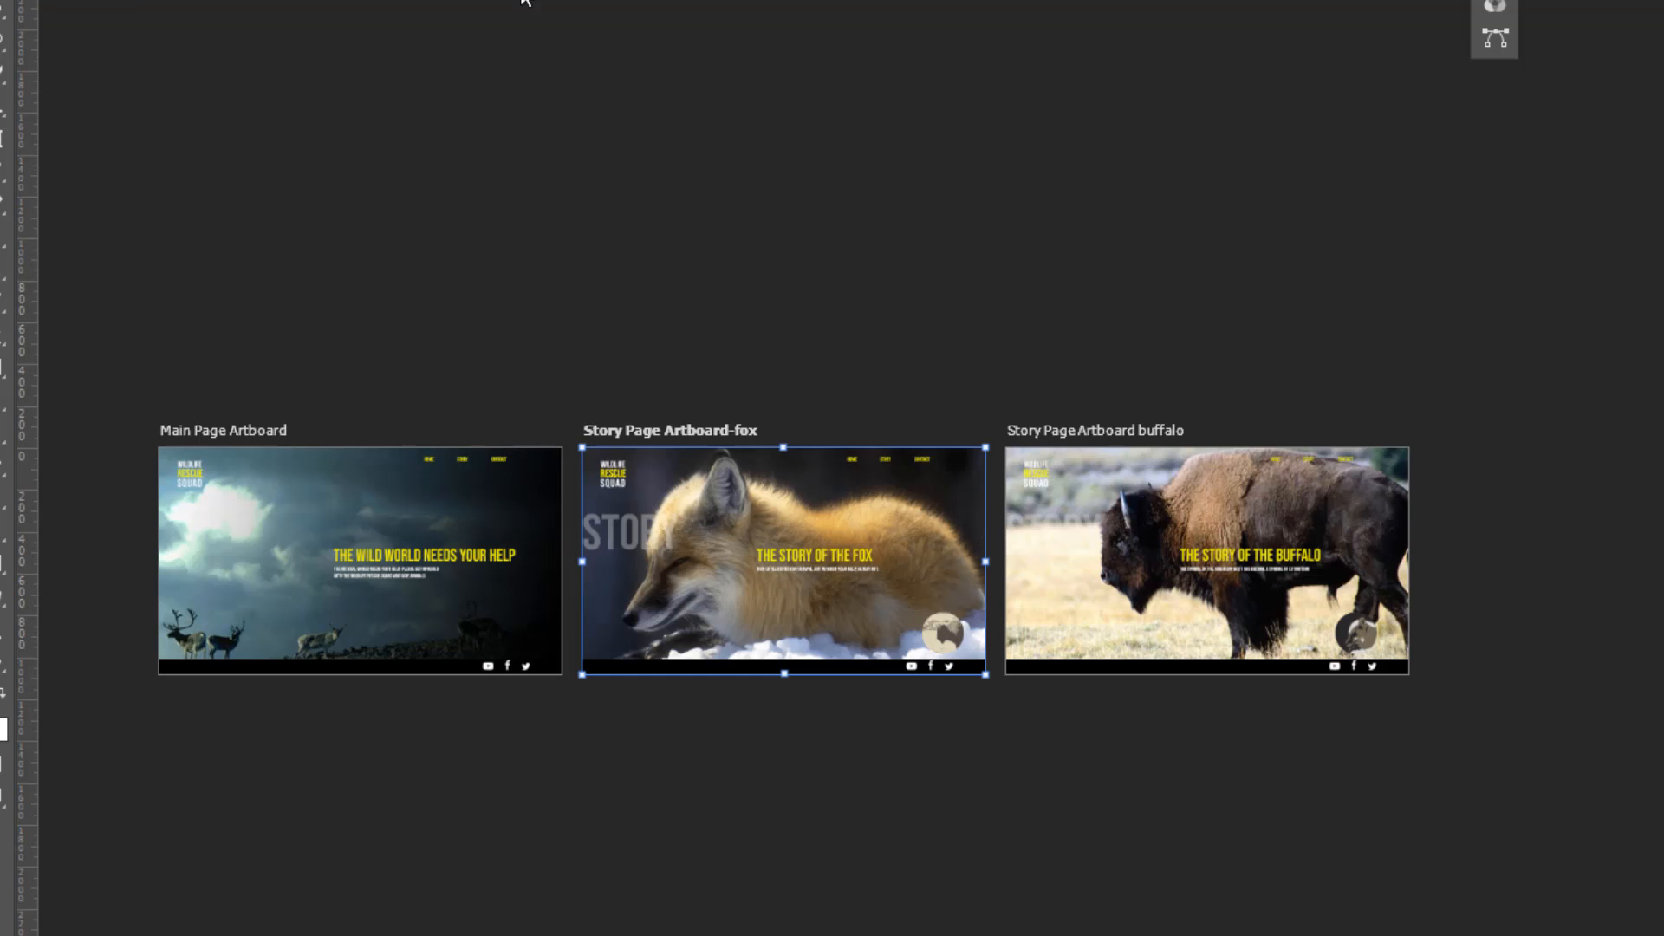
{"action": "left_click", "coordinate": [1248, 511]}
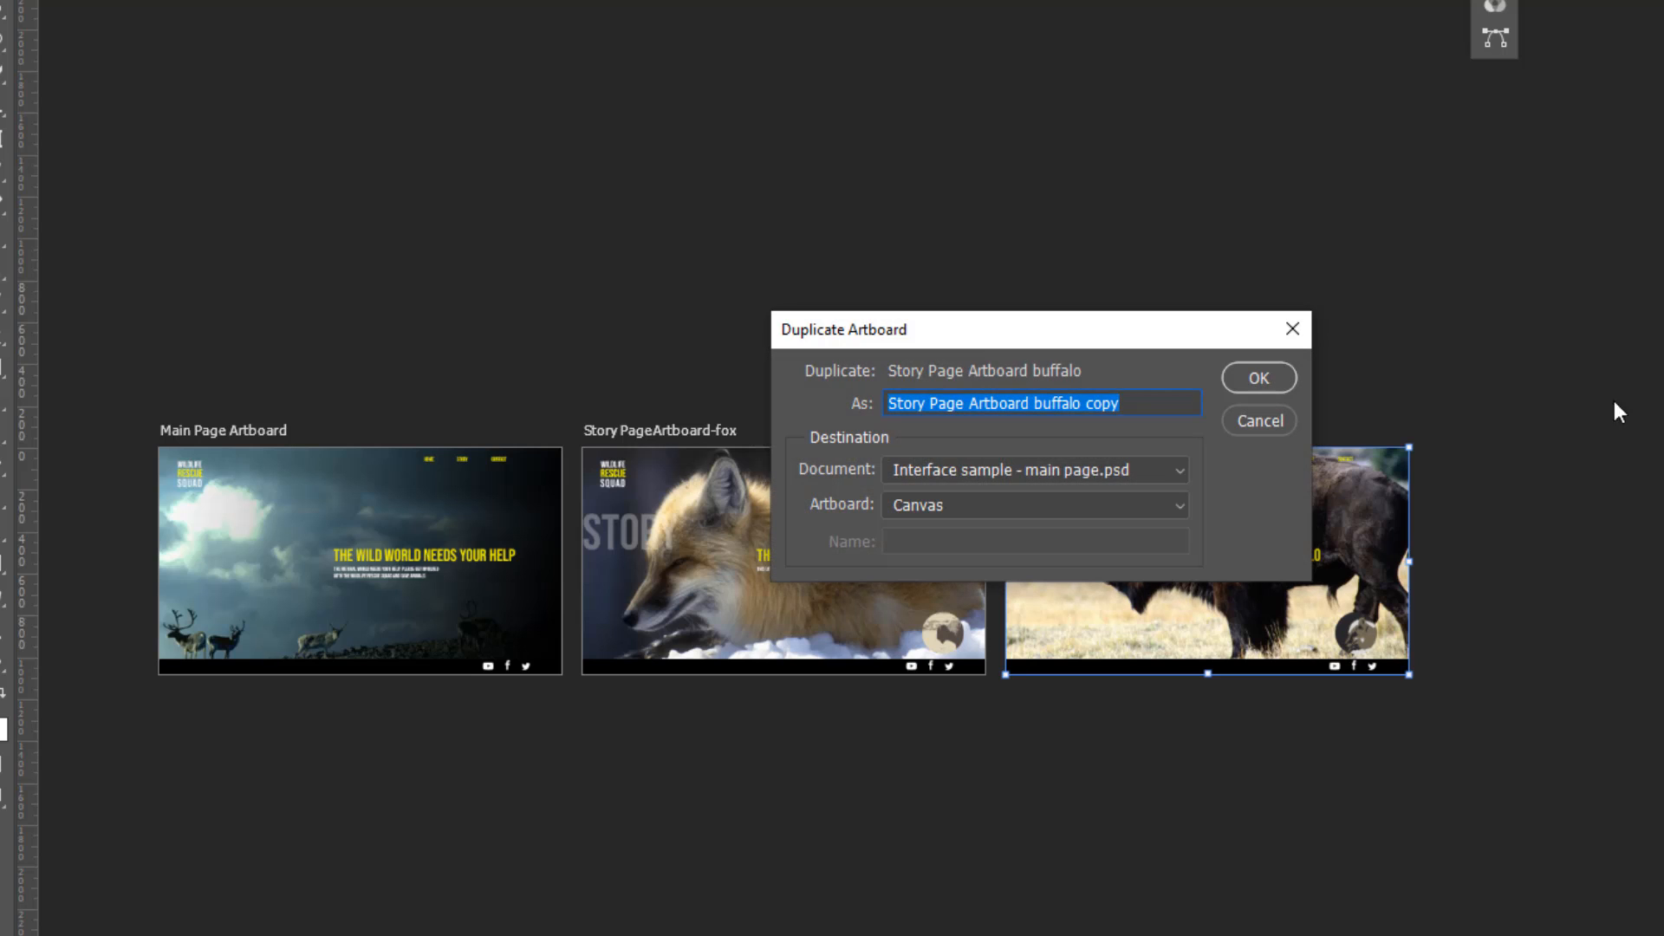
{"action": "left_click", "coordinate": [1182, 472]}
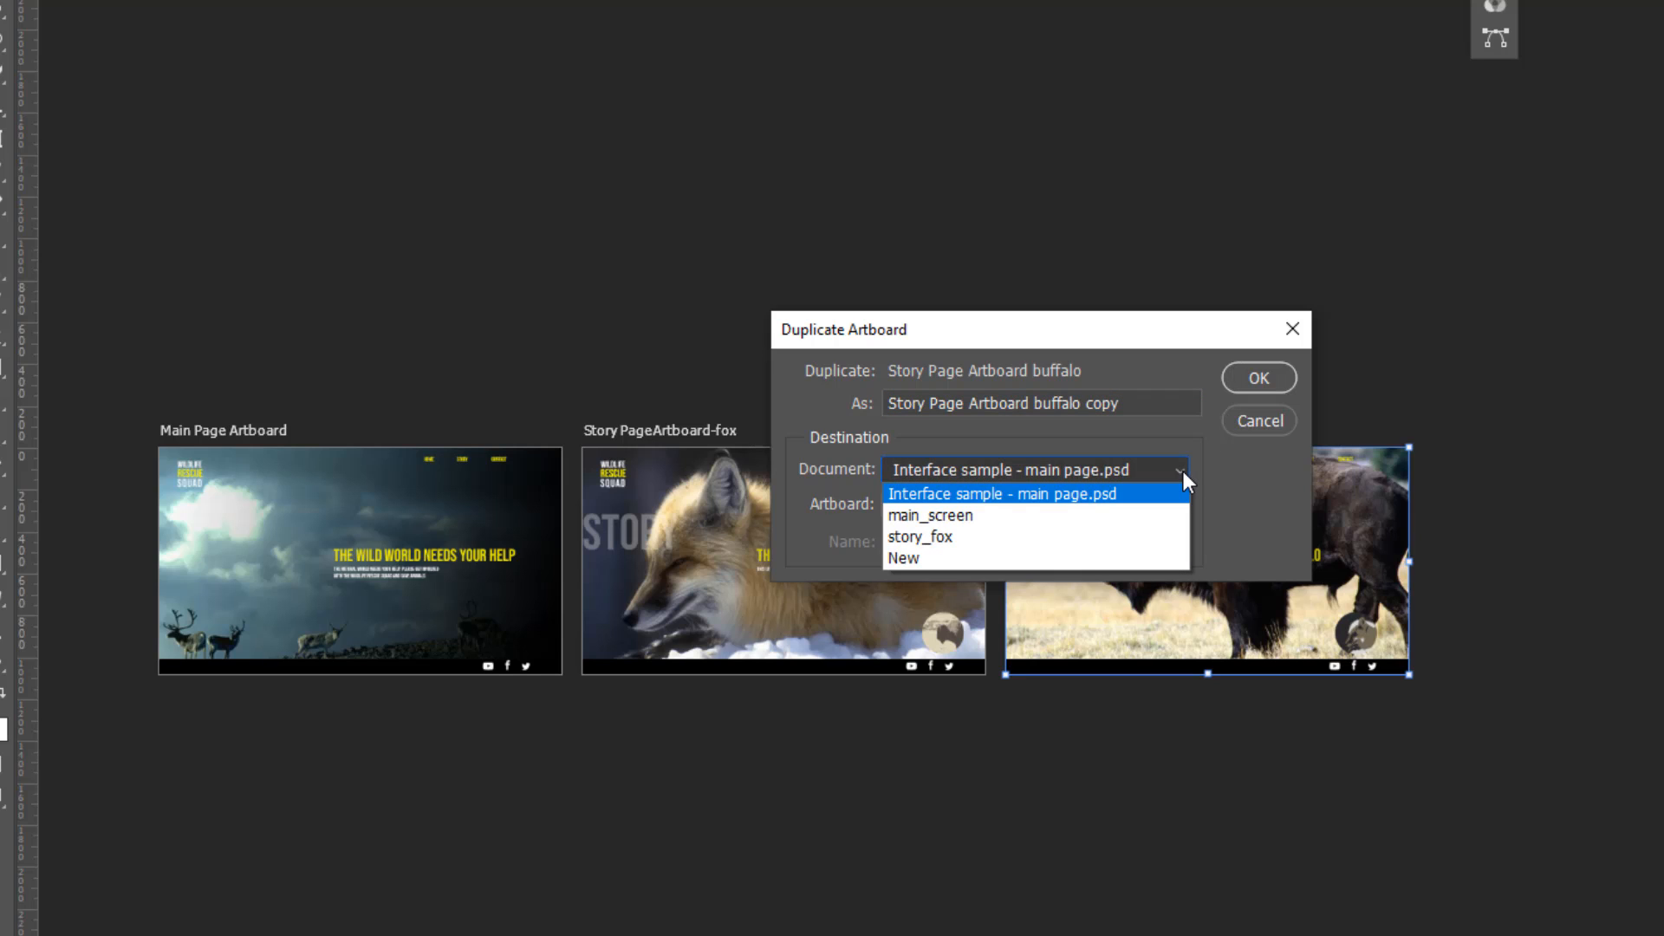
{"action": "left_click", "coordinate": [1063, 558]}
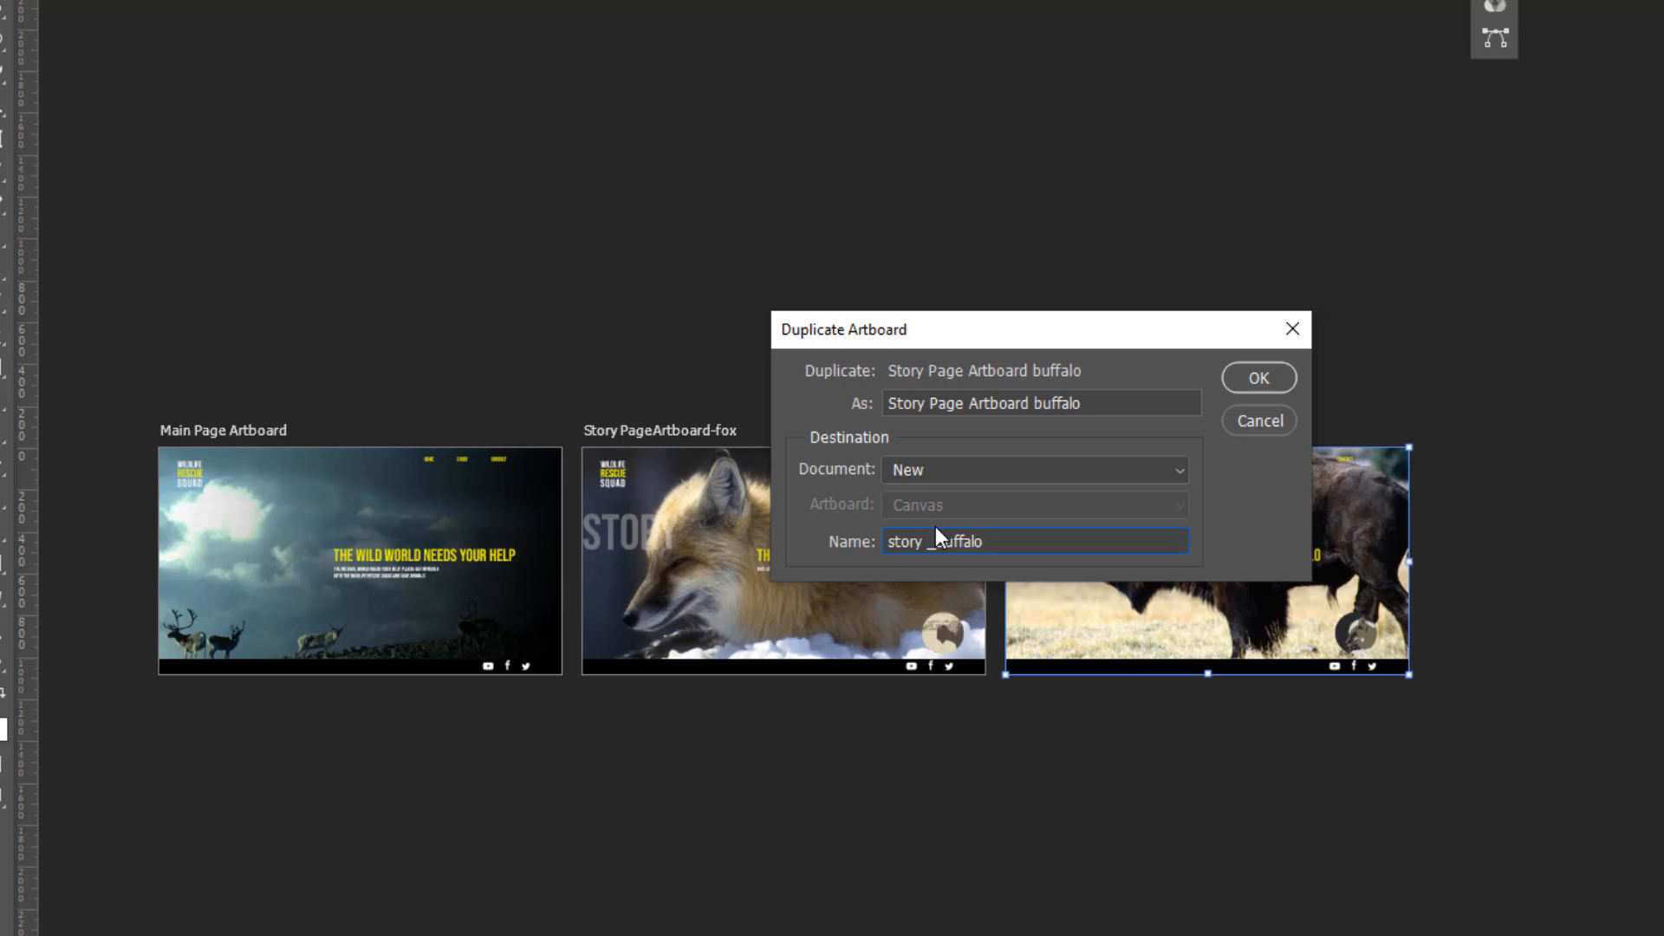
{"action": "type", "text": "_screen"}
{"action": "left_click", "coordinate": [1286, 374]}
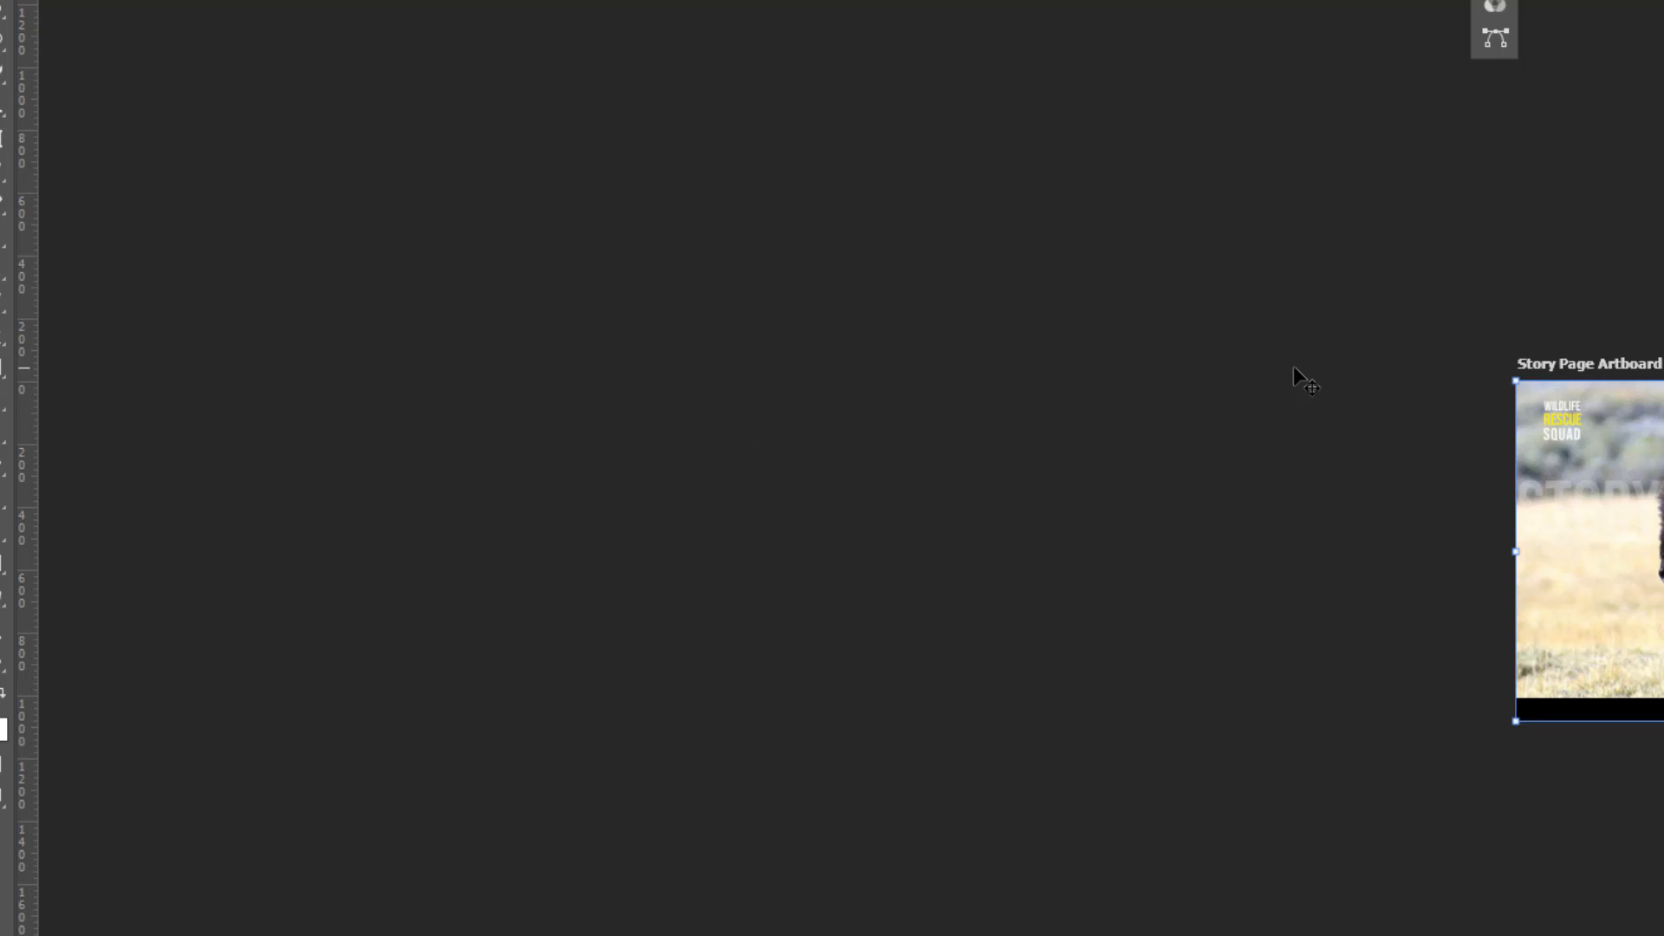
{"action": "left_click_drag", "start_coordinate": [1312, 336], "coordinate": [642, 334]}
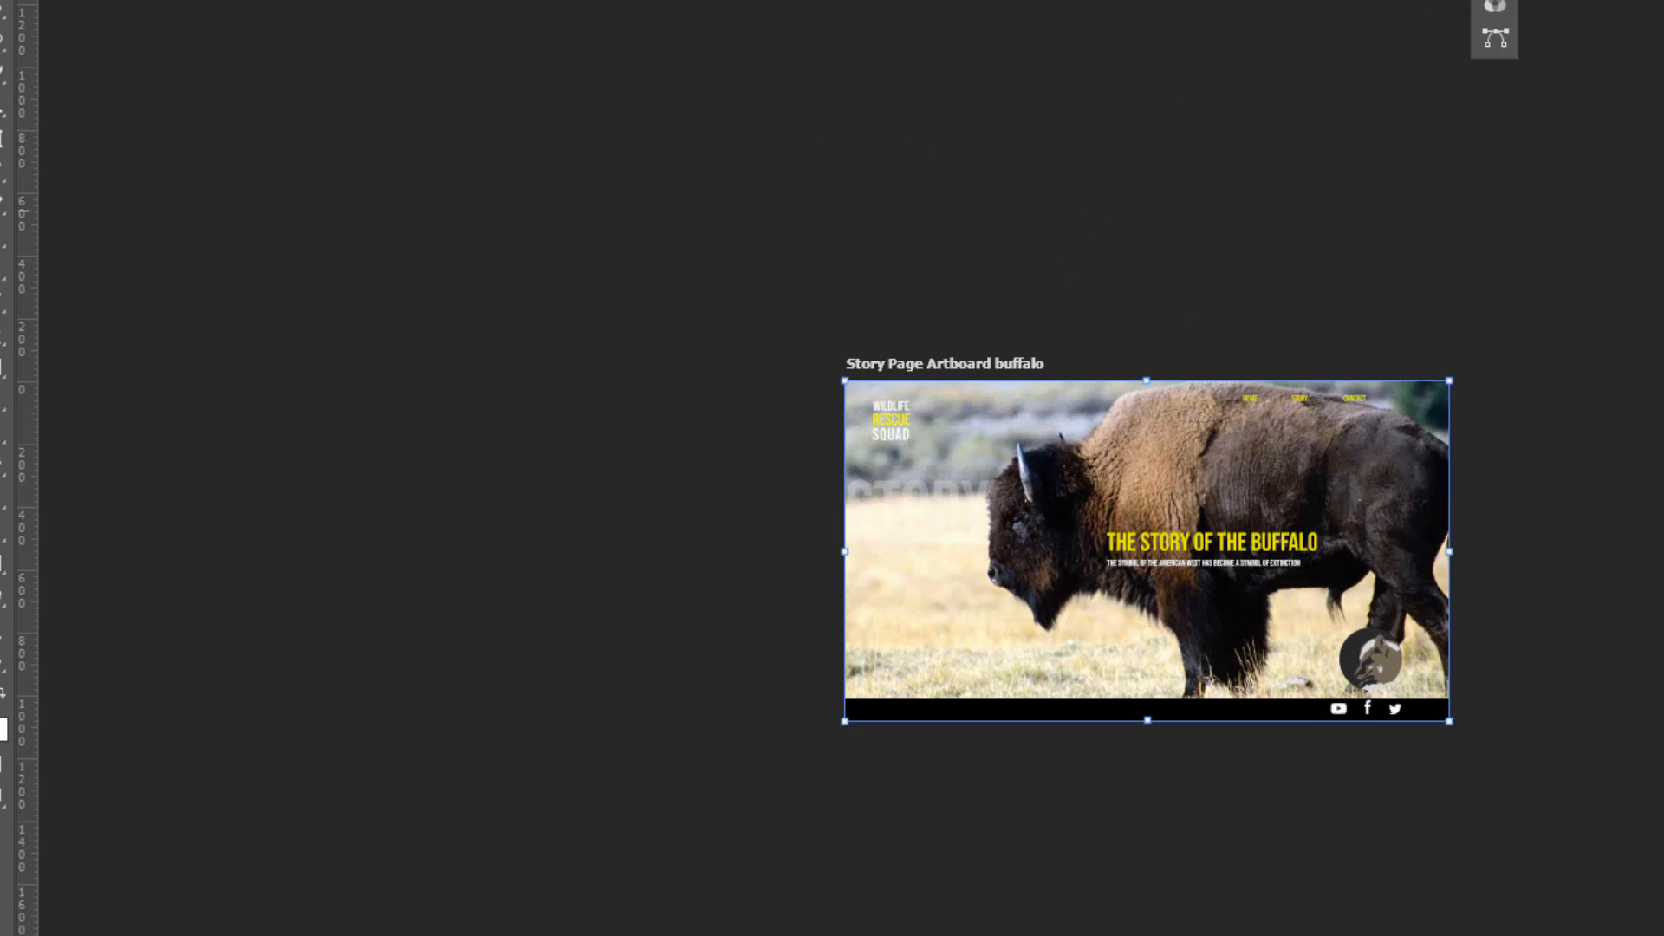
- Save the buffalo document as a PNG named "story _buffalo_screen" with the Large file size (Fastest saving) option
{"action": "left_click", "coordinate": [35, 0]}
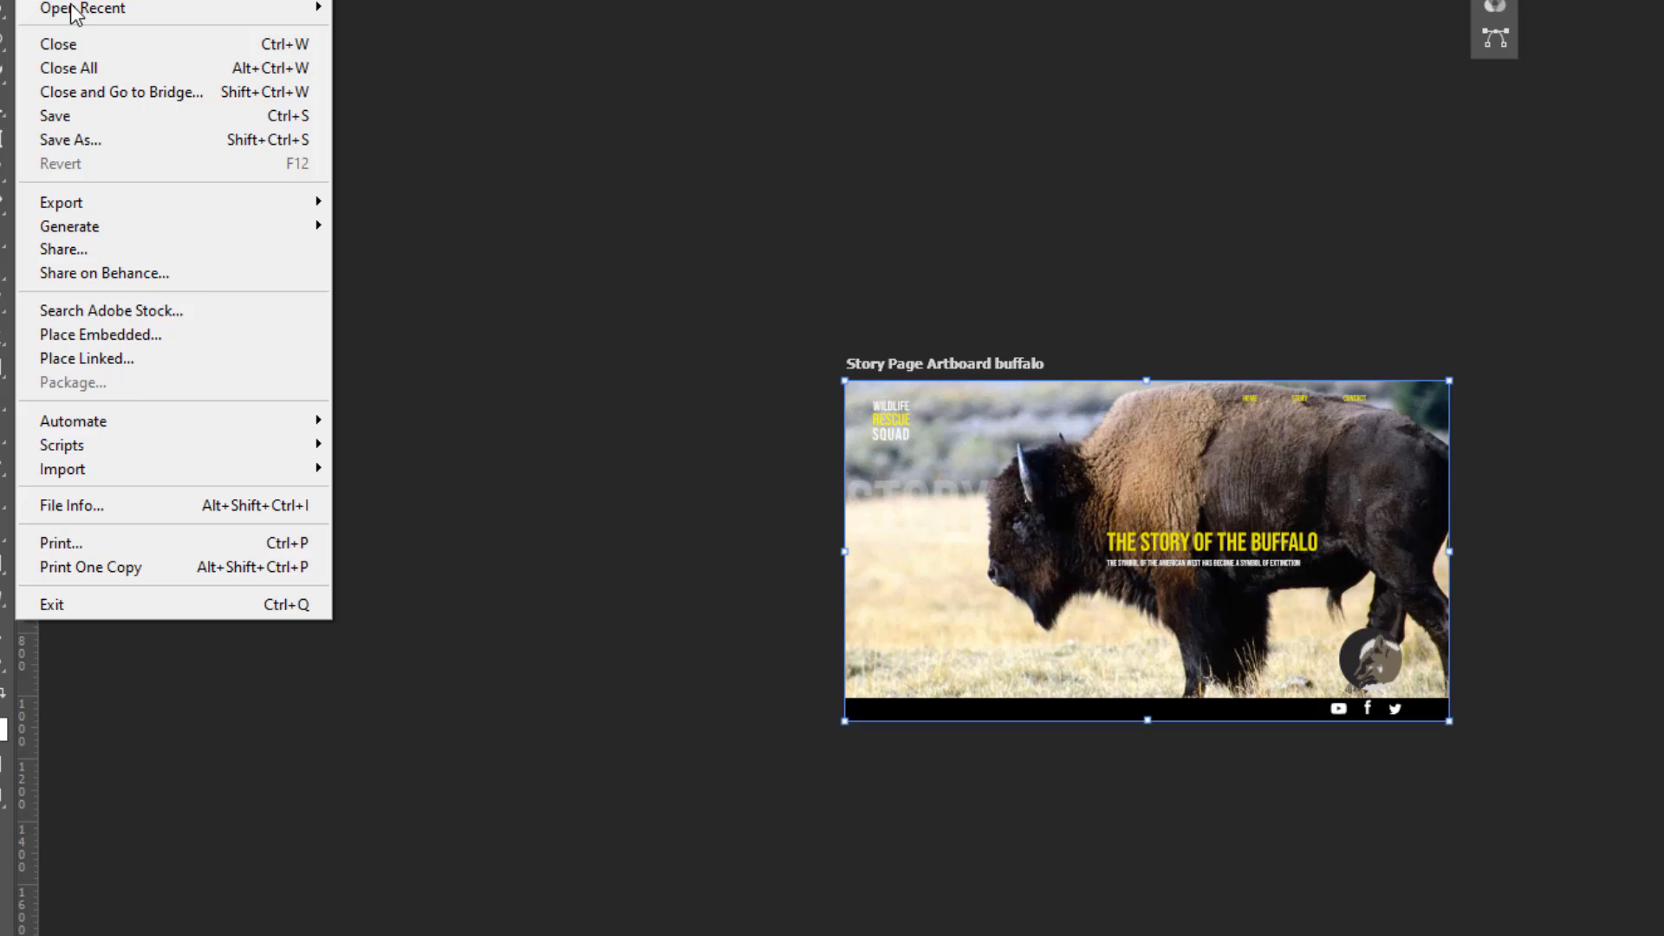
{"action": "left_click", "coordinate": [110, 132]}
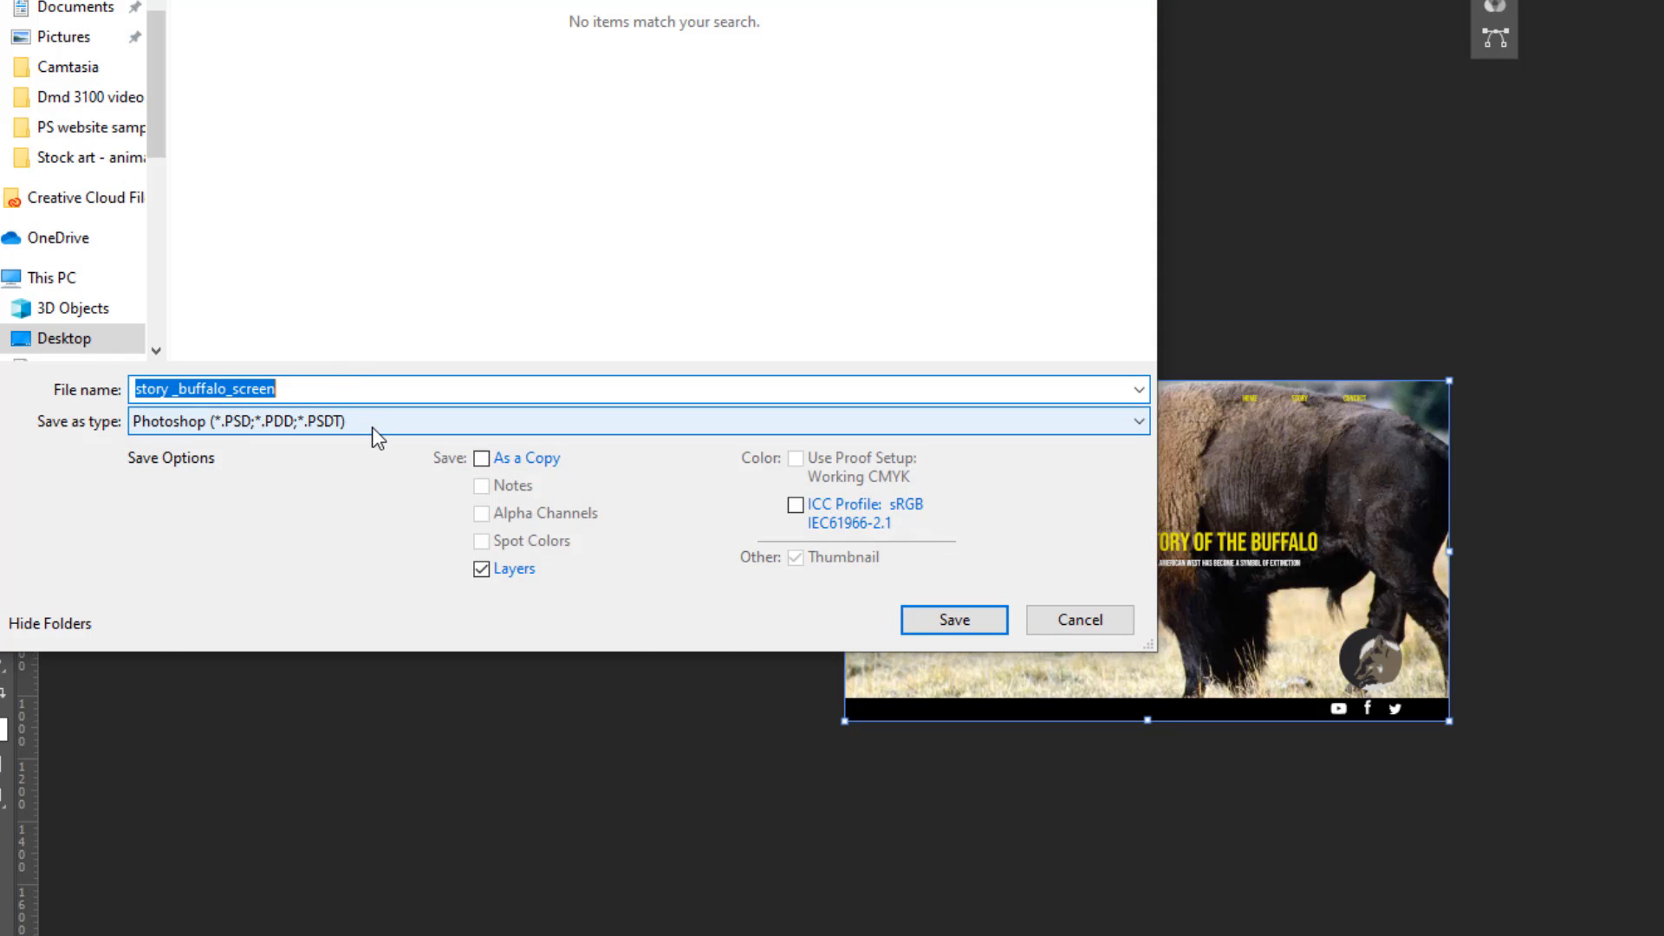
{"action": "left_click", "coordinate": [372, 425]}
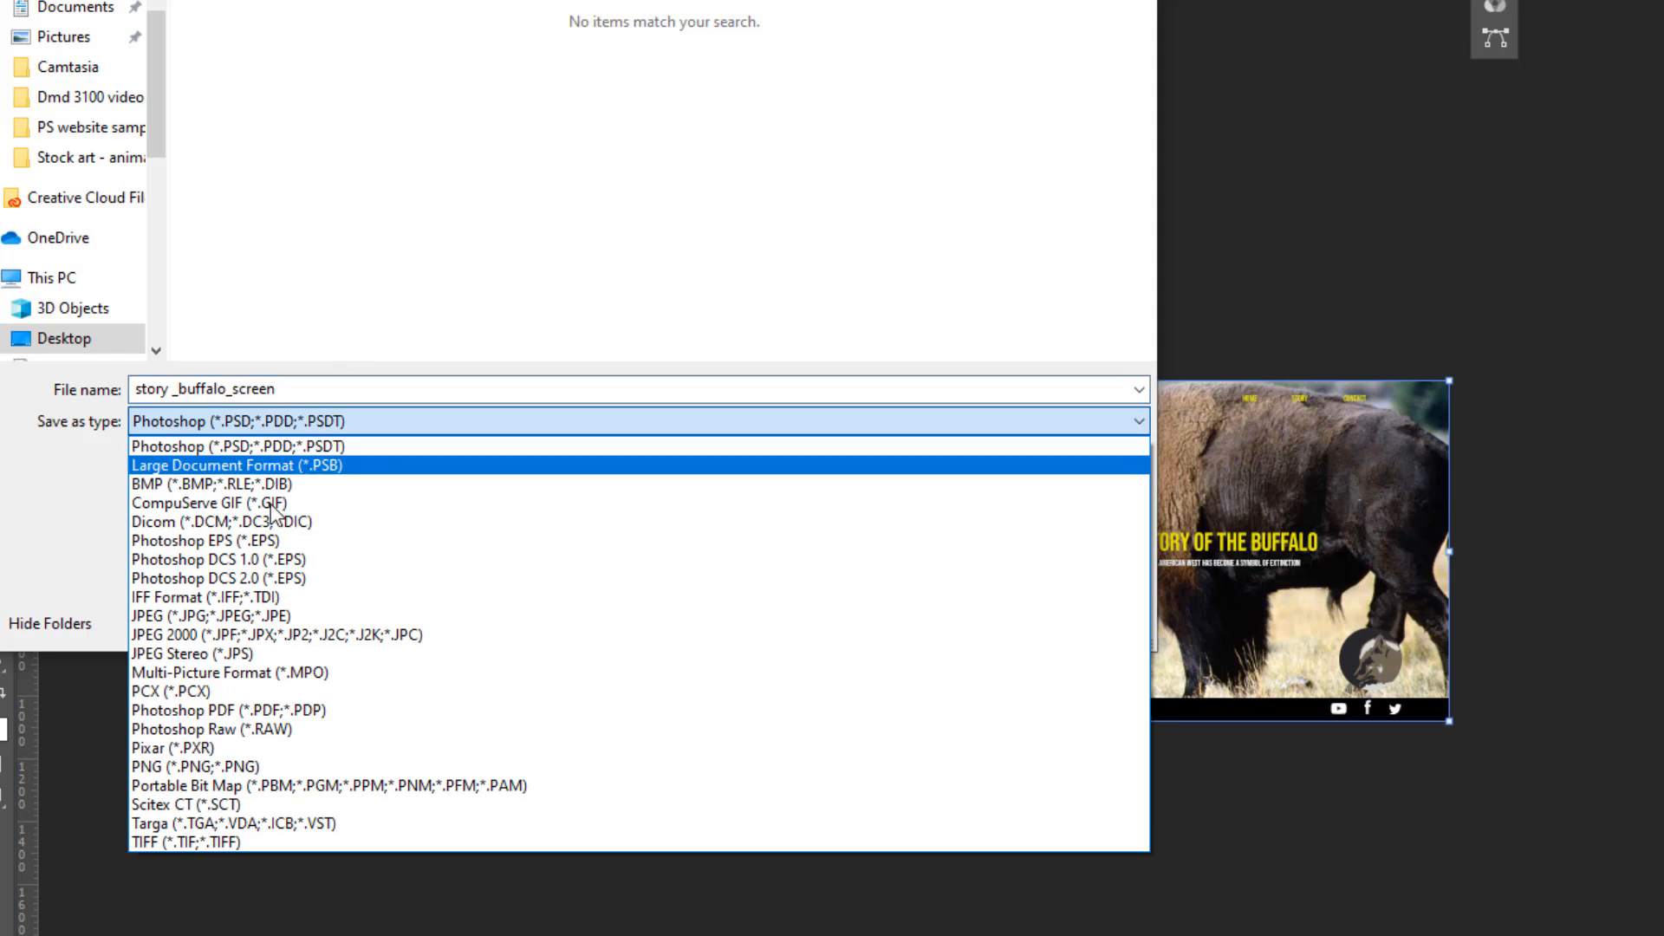
{"action": "left_click", "coordinate": [193, 768]}
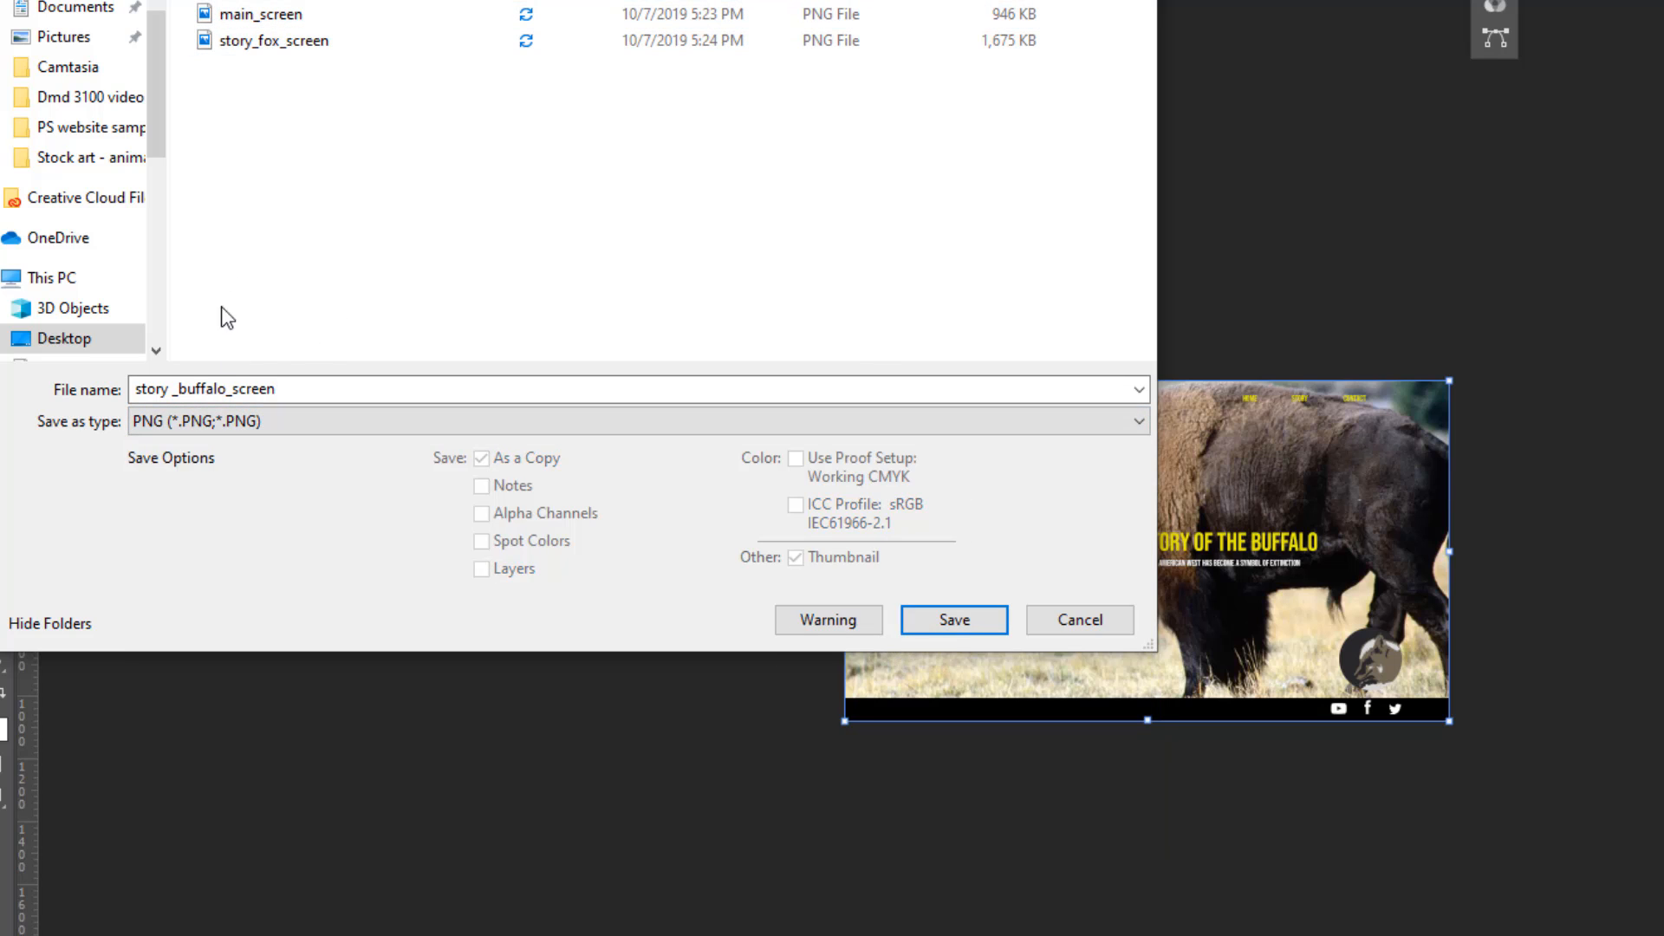
{"action": "left_click", "coordinate": [954, 621]}
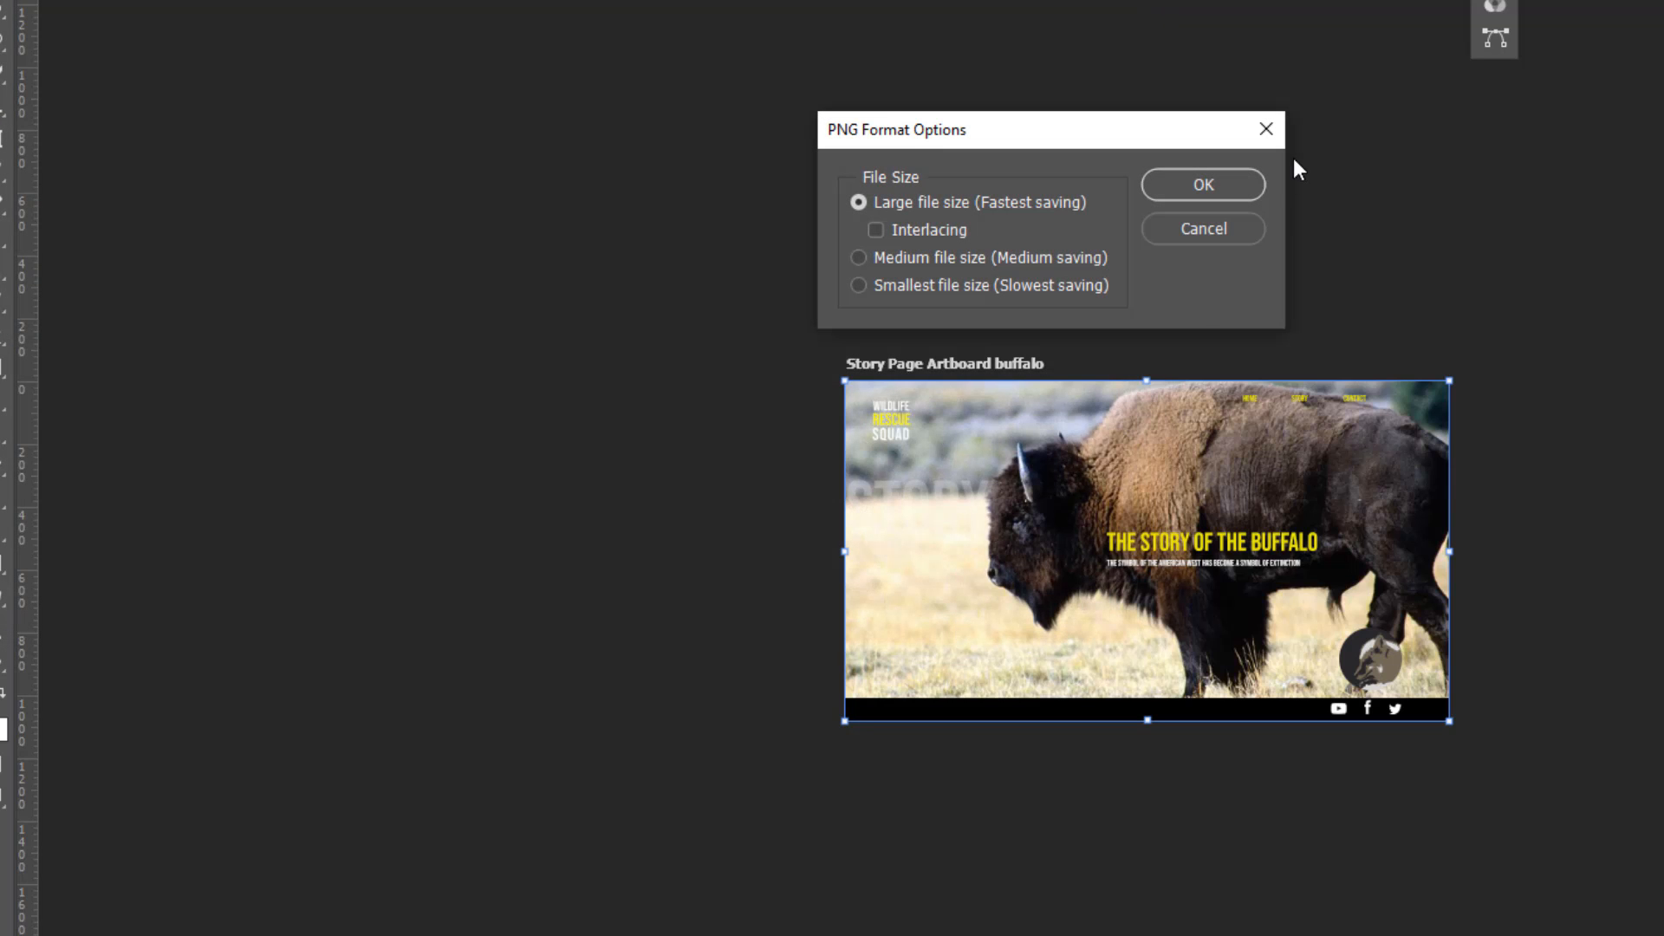
{"action": "left_click", "coordinate": [1234, 182]}
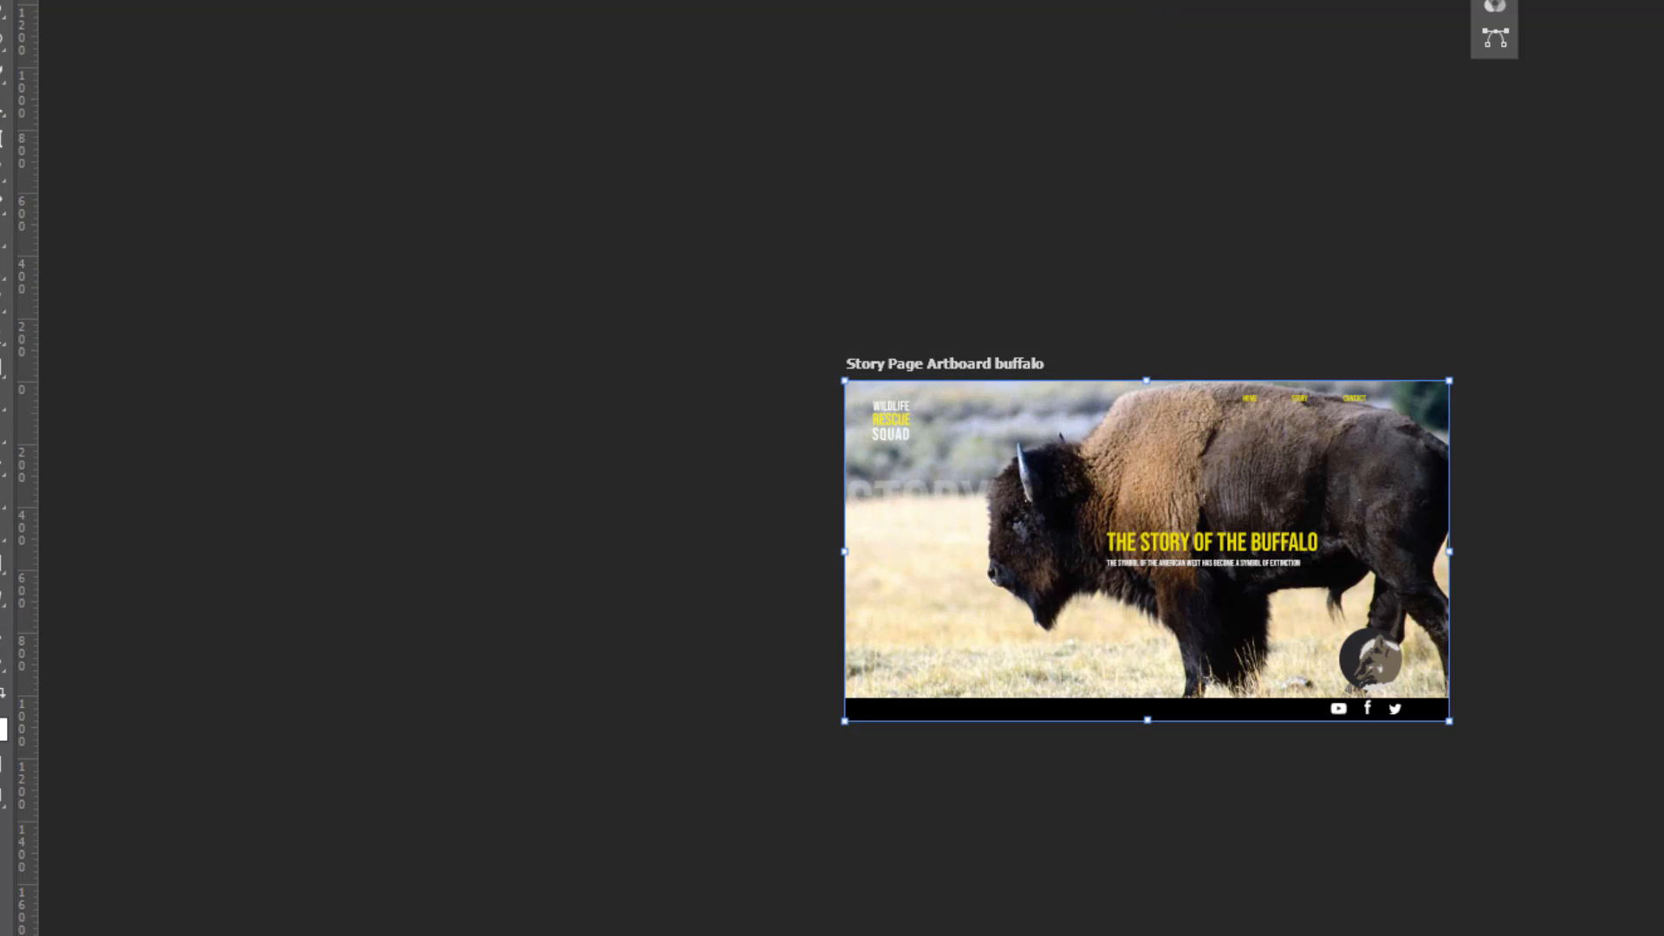